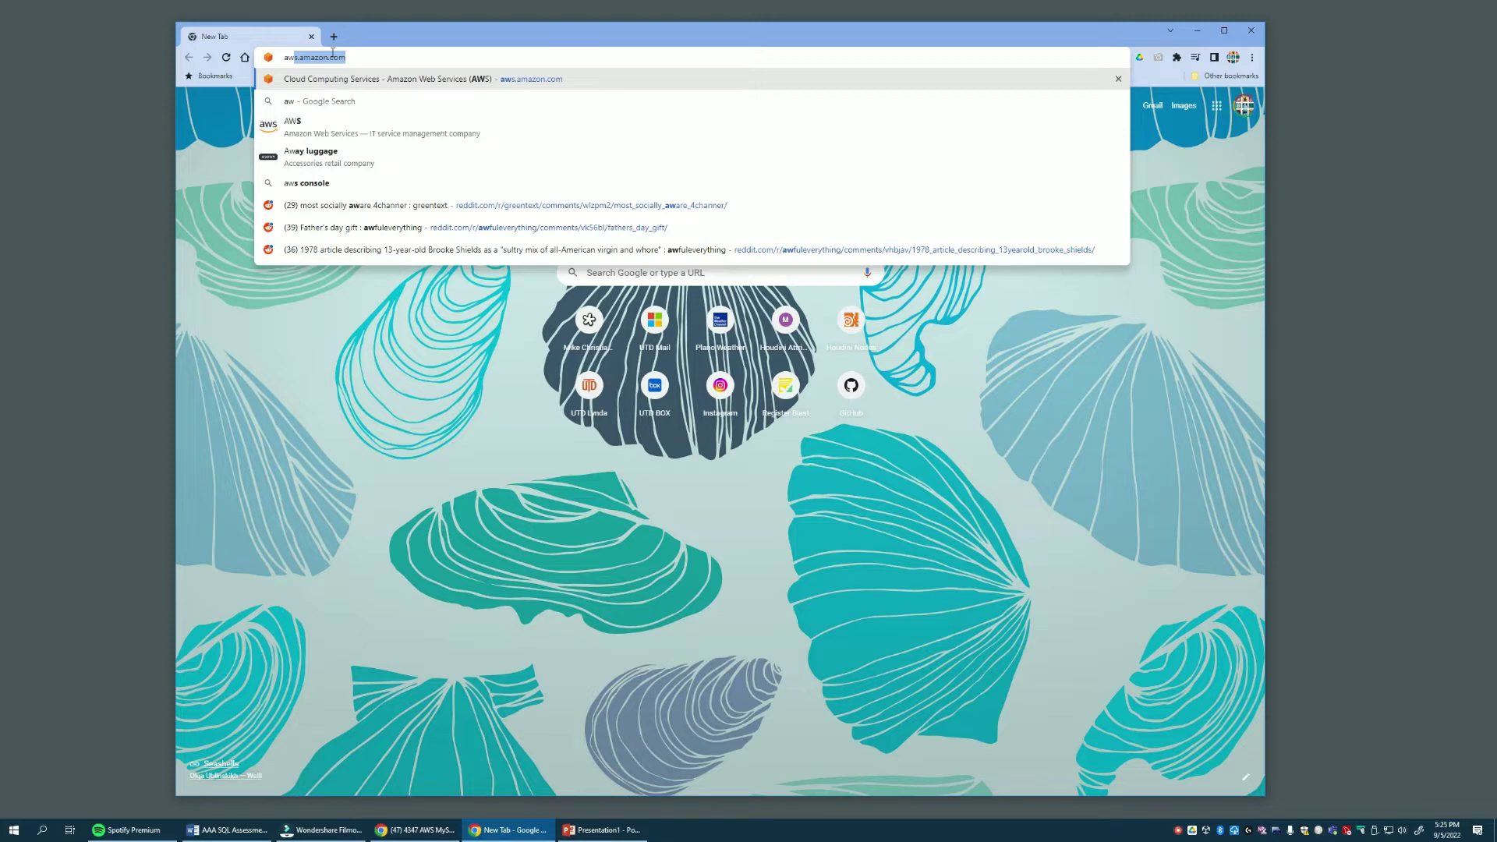
Step: Sign in to the AWS Management Console from aws.amazon.com and display its Console Home page
{"action": "key", "text": "Return"}
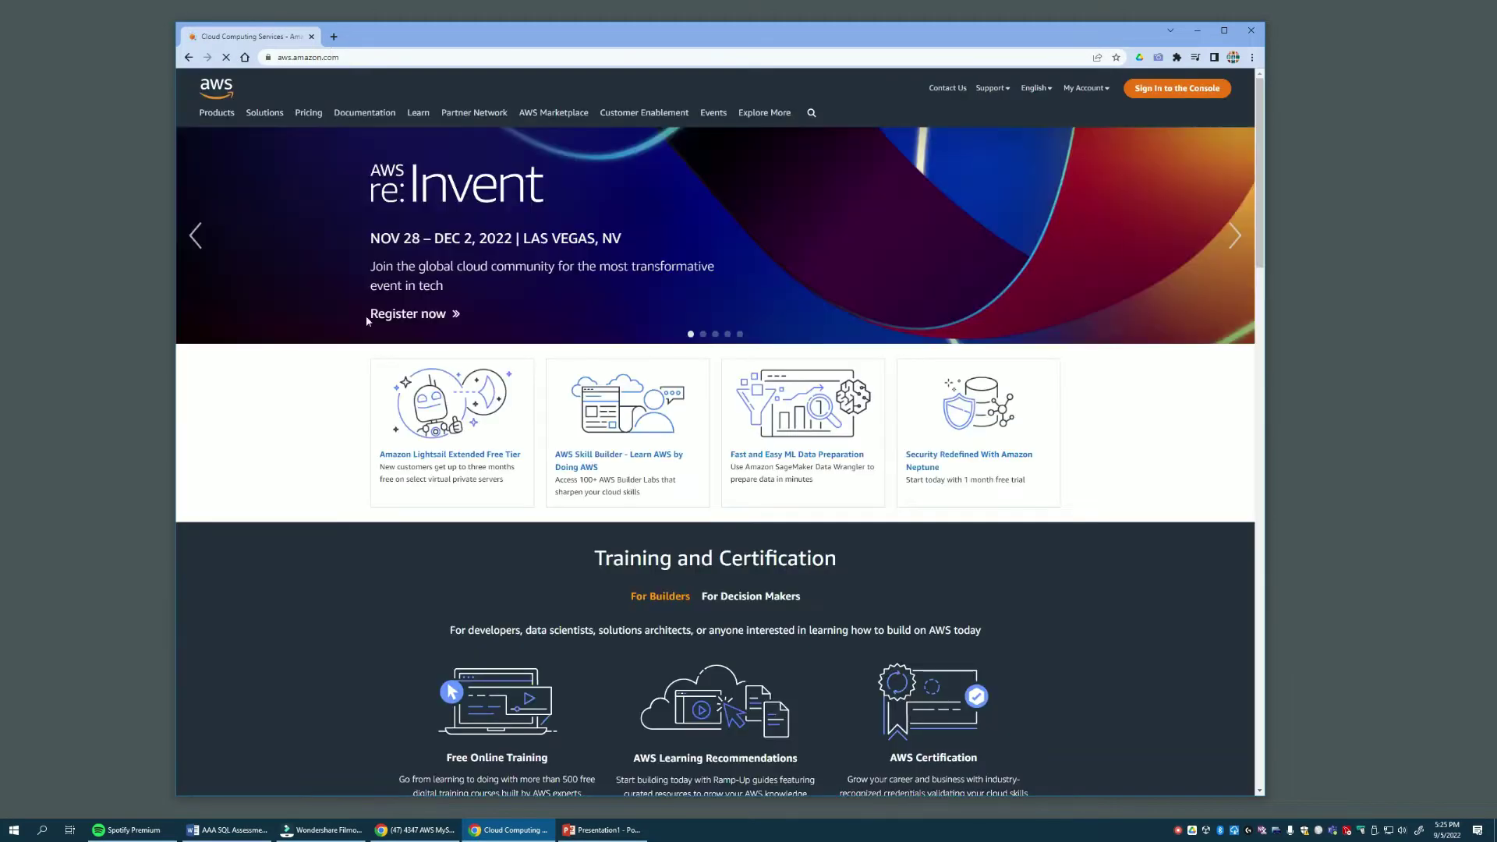
{"action": "left_click", "coordinate": [1171, 91]}
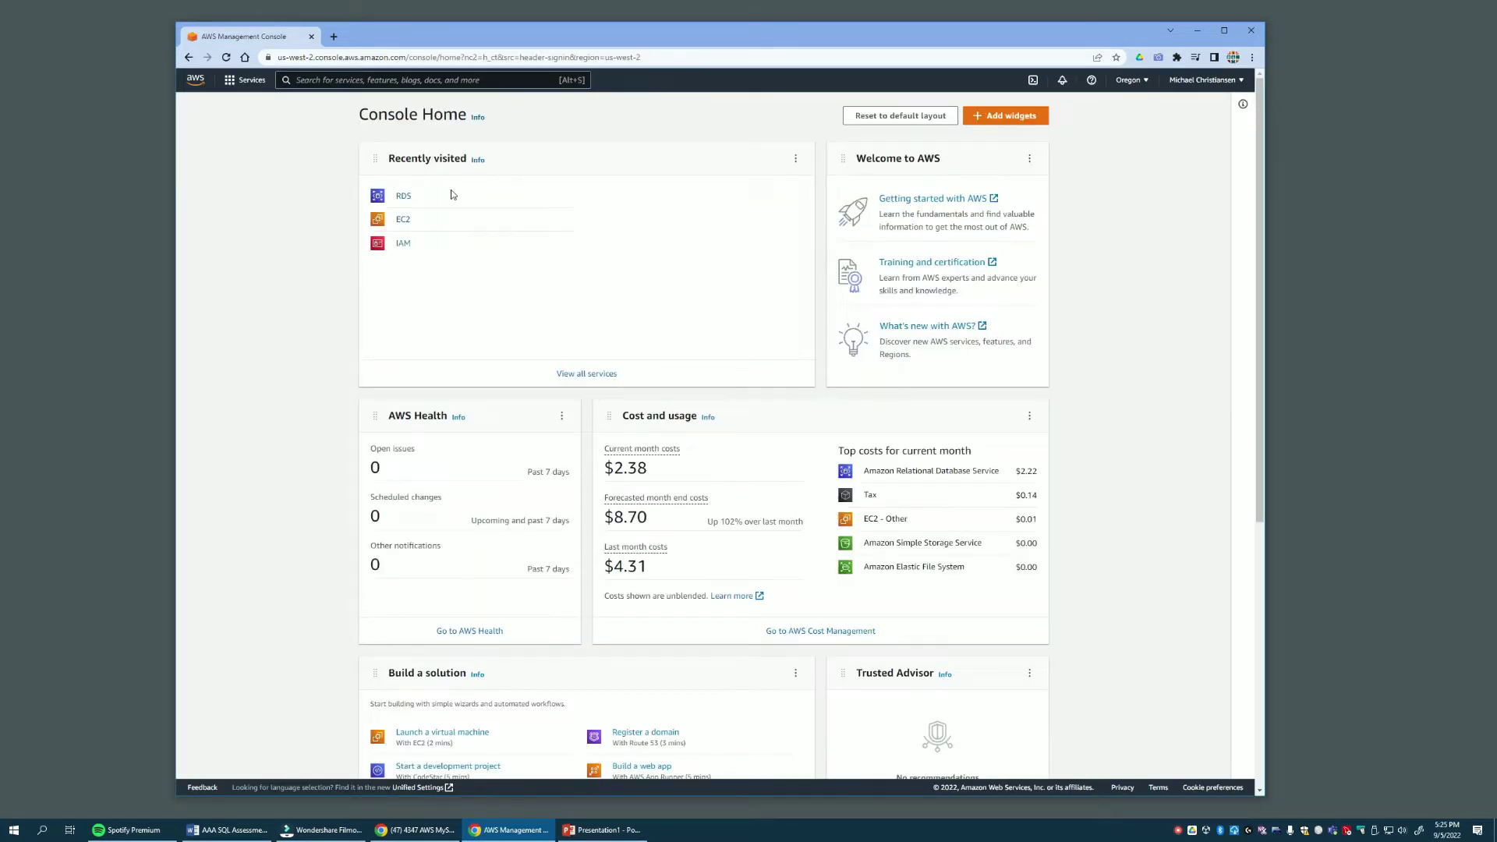
{"action": "left_click", "coordinate": [403, 197]}
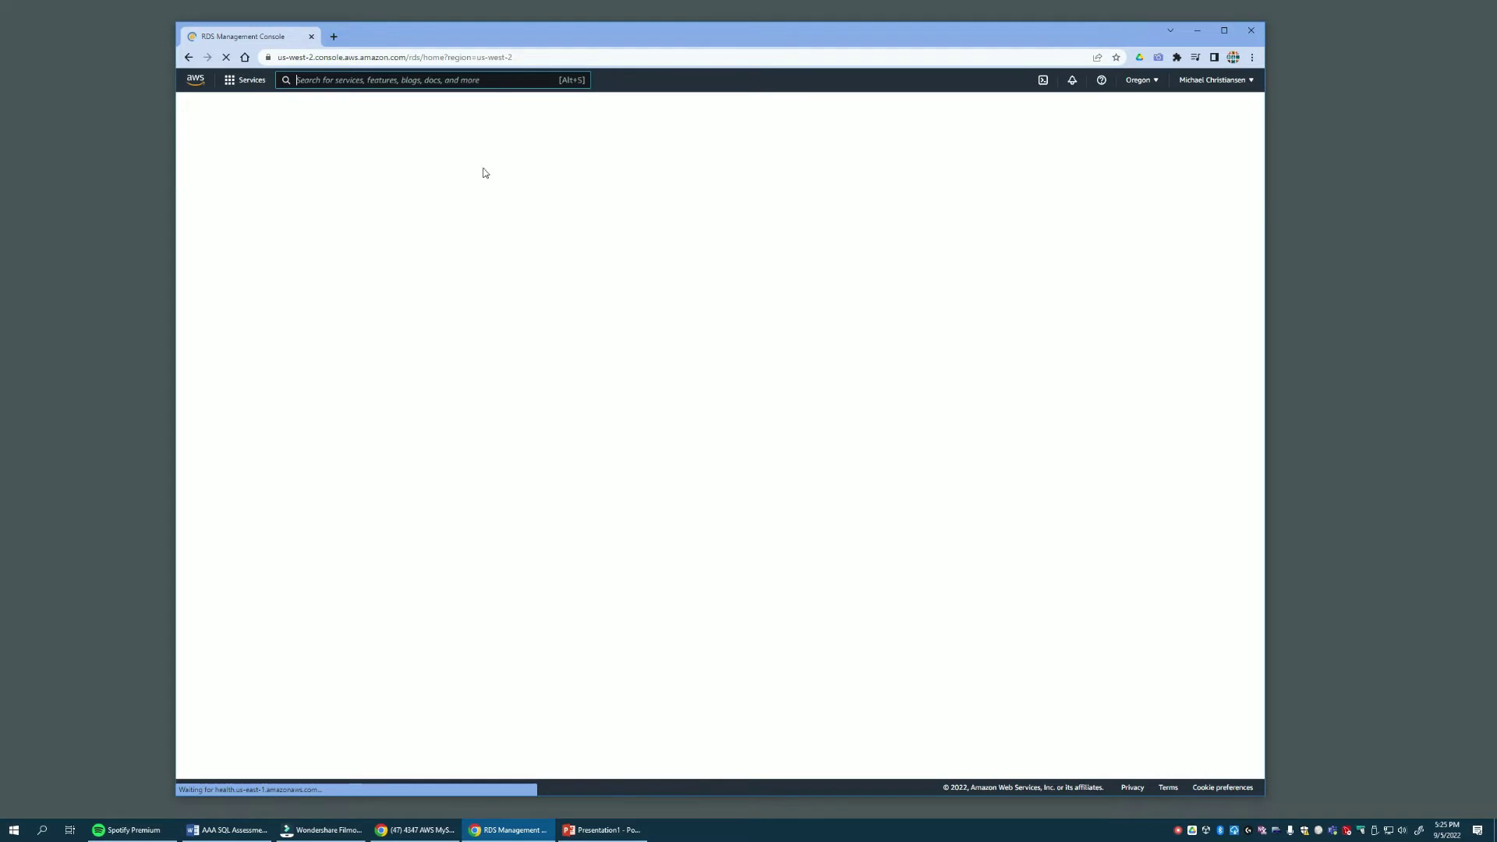
{"action": "left_click", "coordinate": [199, 82]}
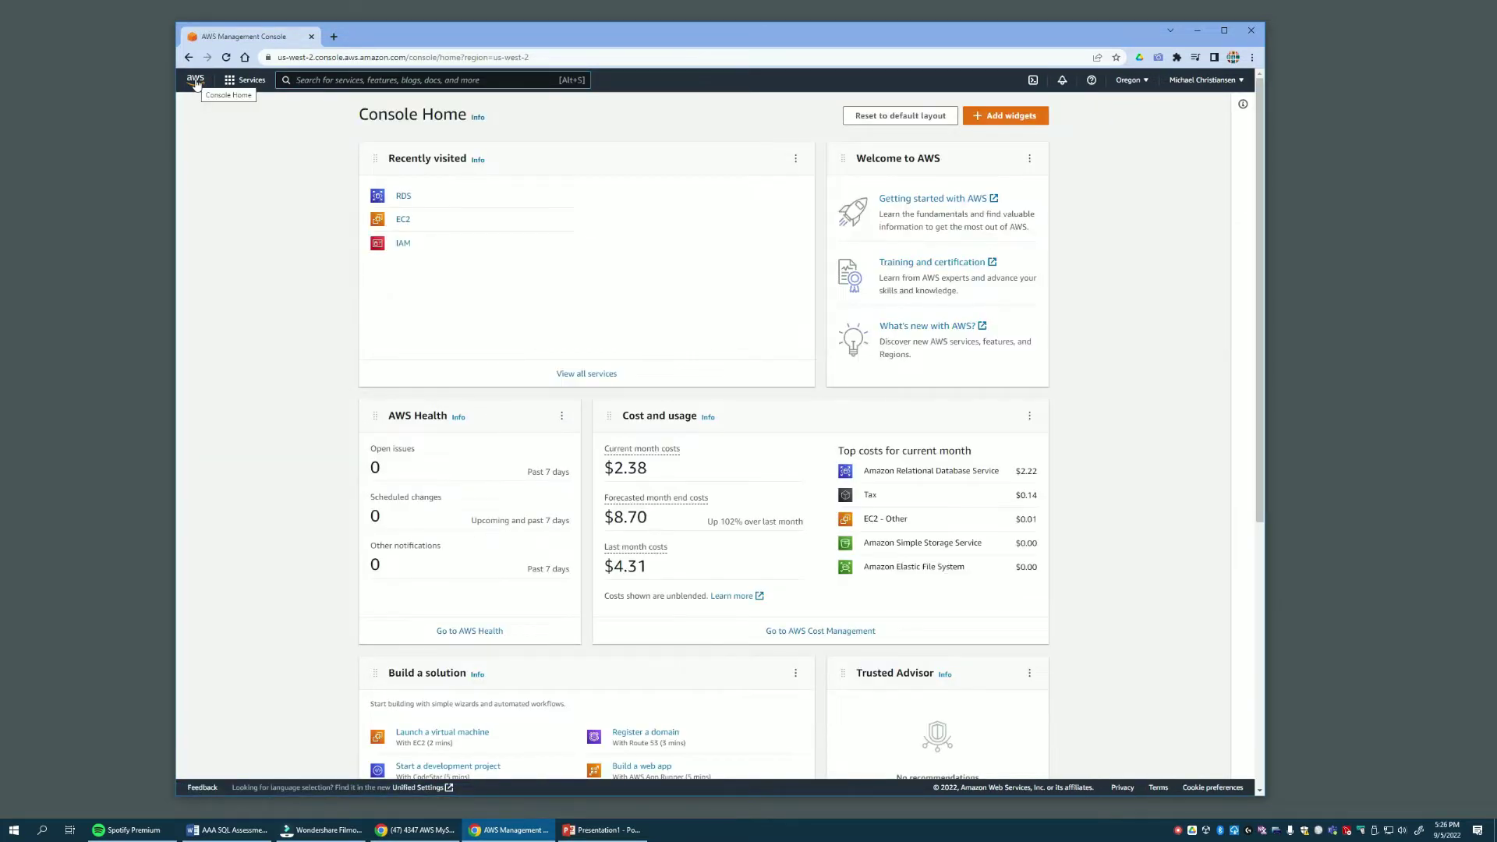
Step: Reset the Console Home page to its default layout
{"action": "scroll", "coordinate": [532, 554], "scroll_direction": "down", "scroll_amount": 3}
{"action": "scroll", "coordinate": [531, 550], "scroll_direction": "down", "scroll_amount": 2}
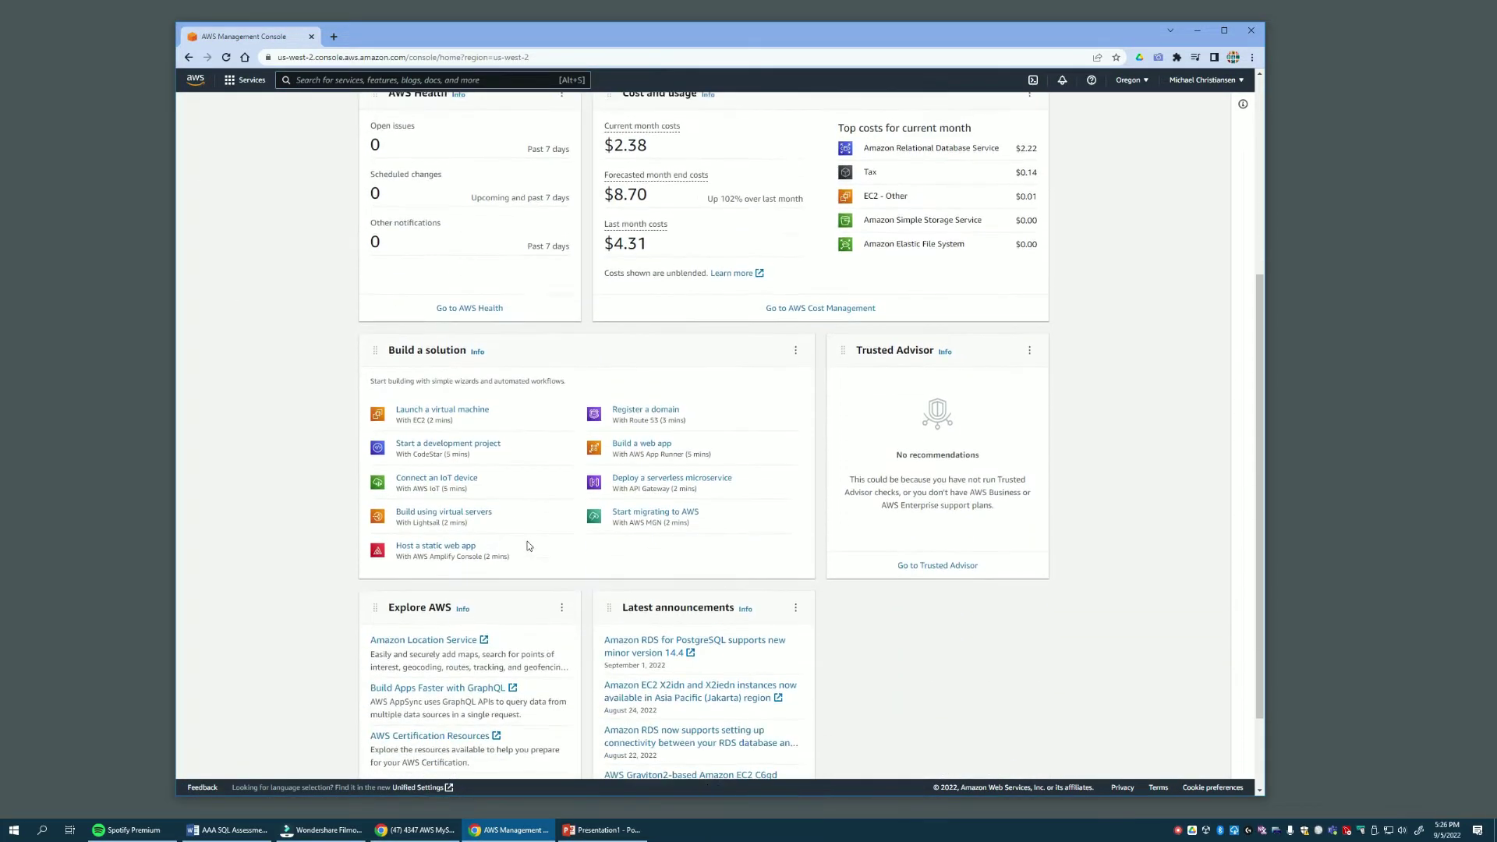
{"action": "scroll", "coordinate": [527, 546], "scroll_direction": "up", "scroll_amount": 5}
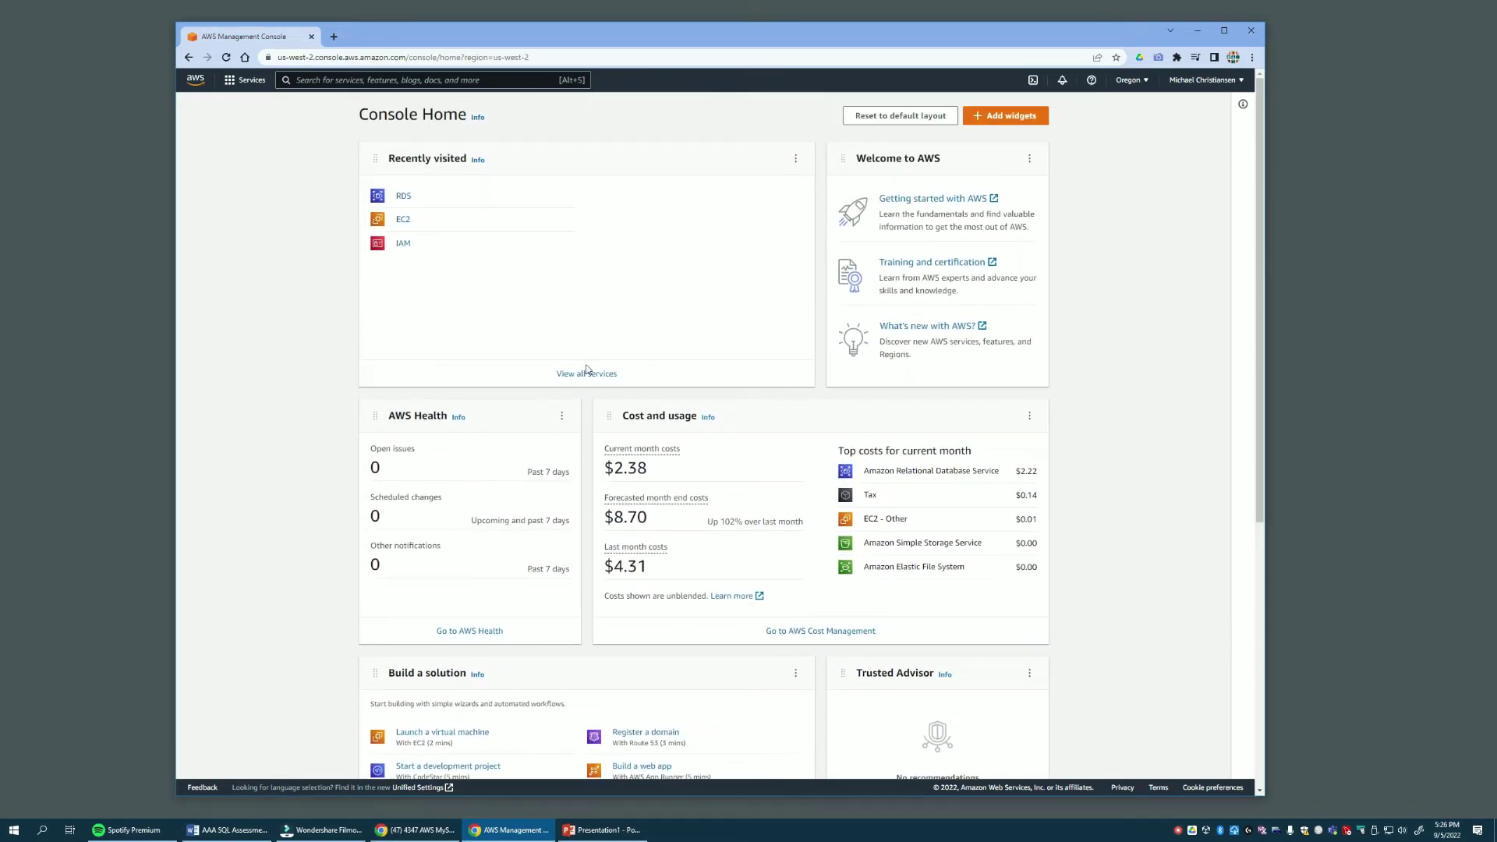
{"action": "left_click", "coordinate": [917, 115]}
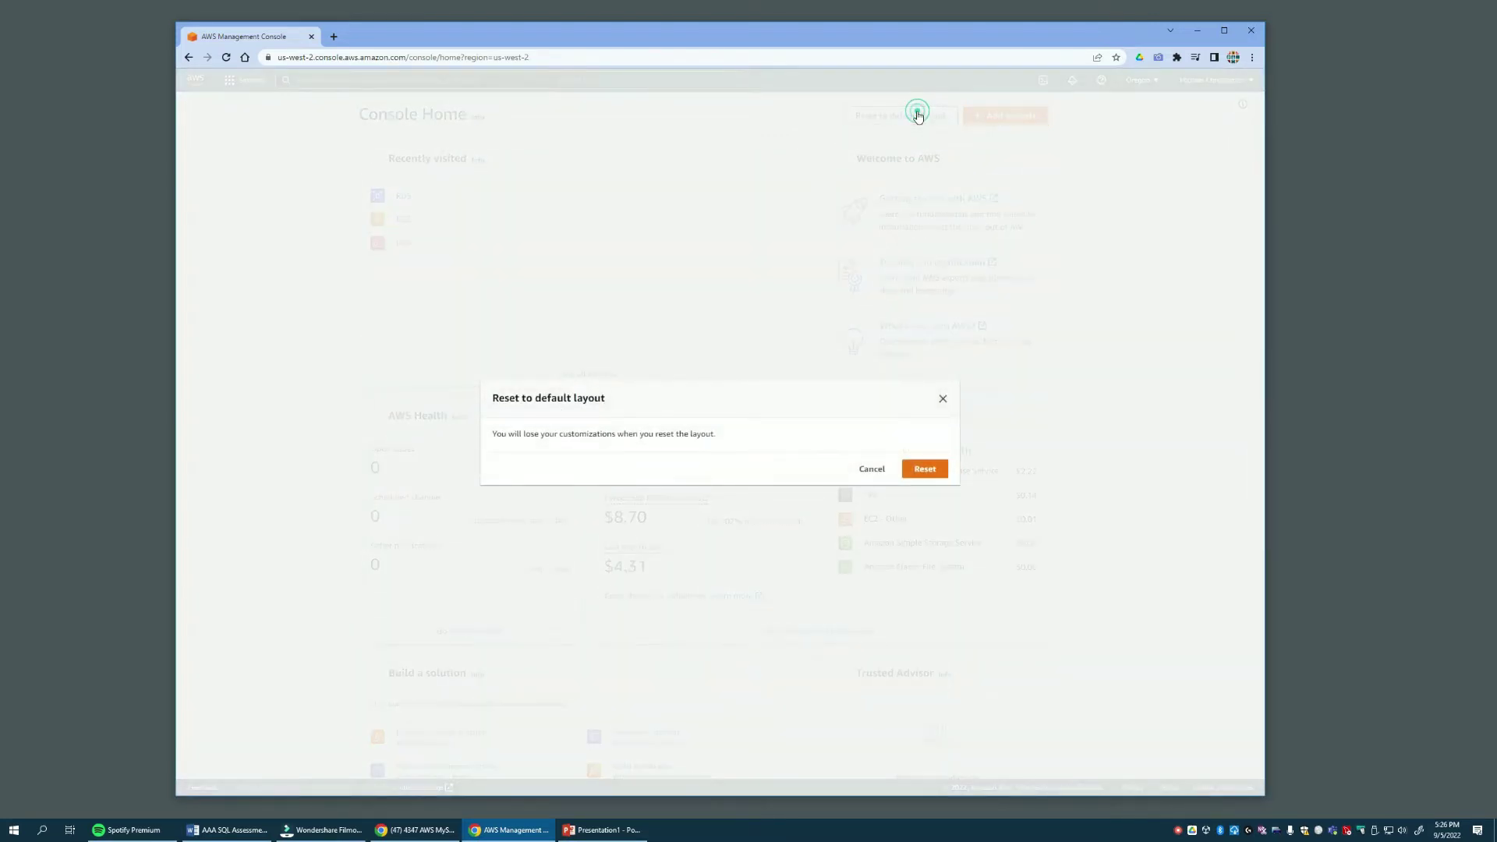
{"action": "left_click", "coordinate": [927, 470]}
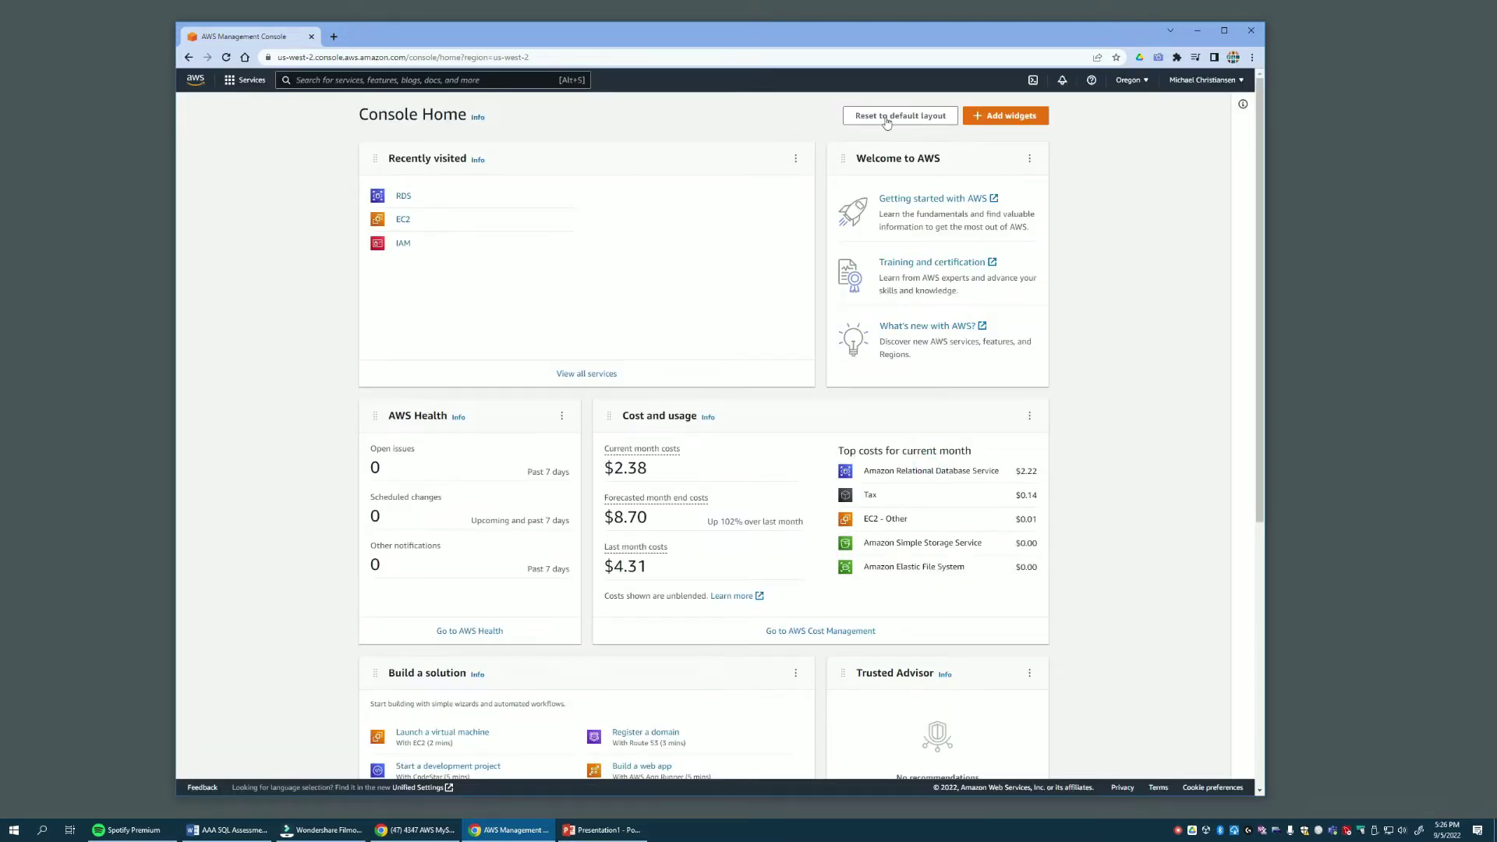
Step: Browse the Database category of AWS services and open the Amazon RDS dashboard
{"action": "scroll", "coordinate": [630, 305], "scroll_direction": "down", "scroll_amount": 1}
{"action": "scroll", "coordinate": [630, 305], "scroll_direction": "up", "scroll_amount": 1}
{"action": "scroll", "coordinate": [575, 290], "scroll_direction": "down", "scroll_amount": 4}
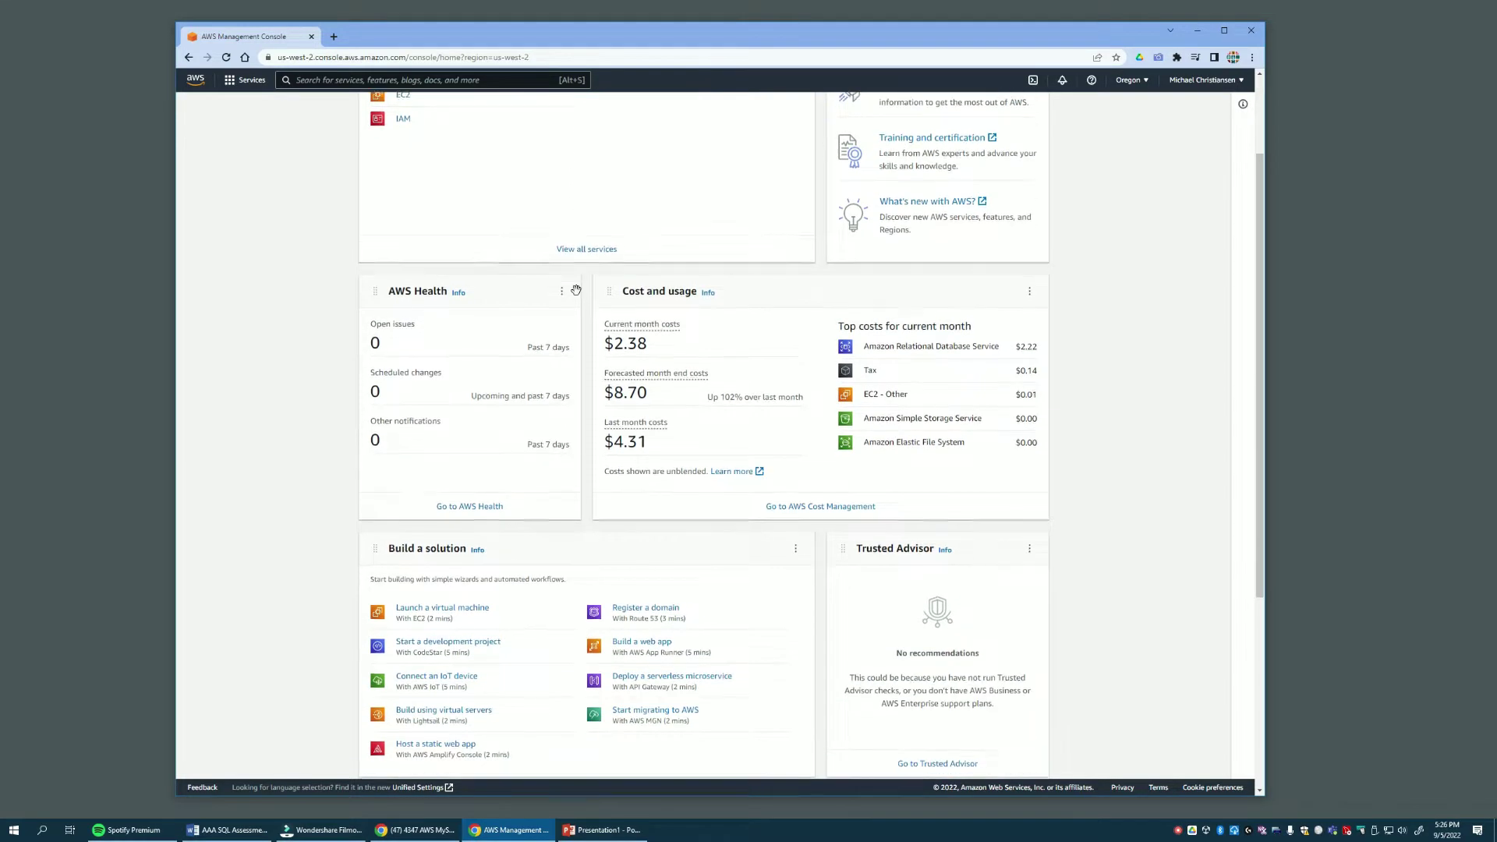
{"action": "scroll", "coordinate": [576, 290], "scroll_direction": "down", "scroll_amount": 4}
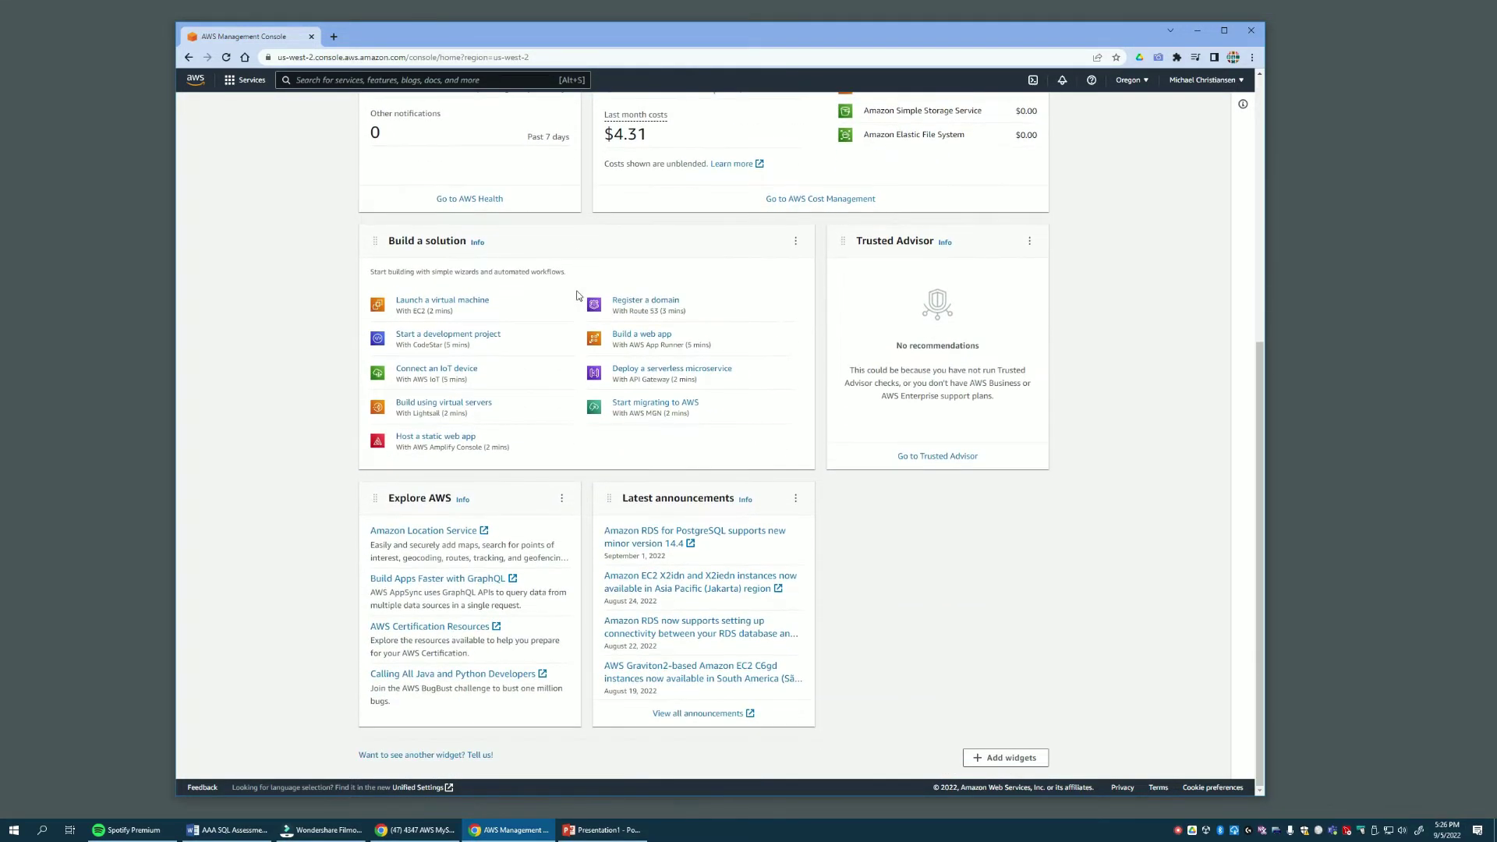
{"action": "scroll", "coordinate": [569, 288], "scroll_direction": "up", "scroll_amount": 8}
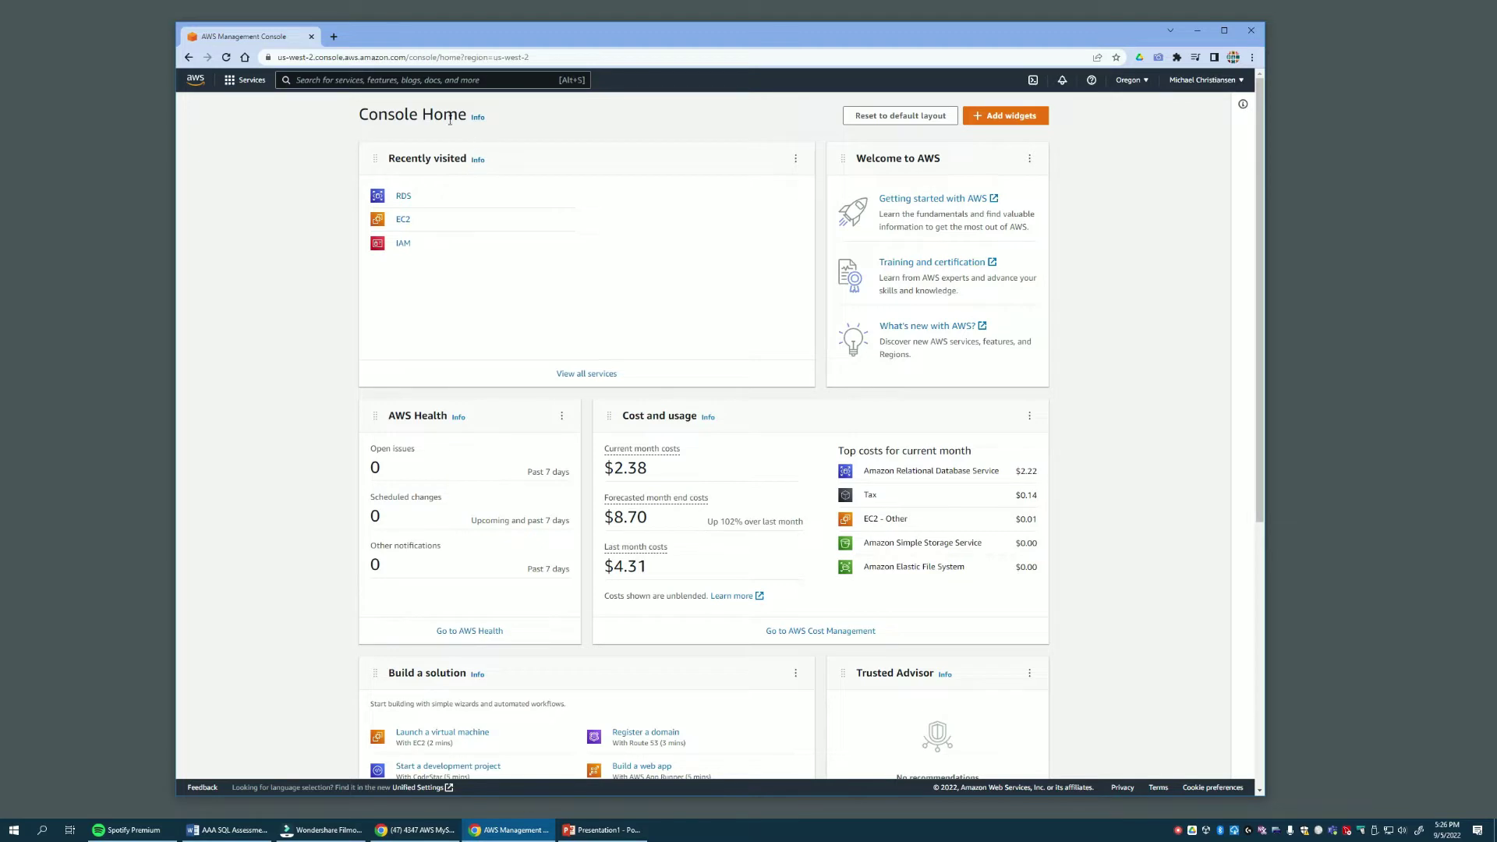
{"action": "left_click", "coordinate": [232, 86]}
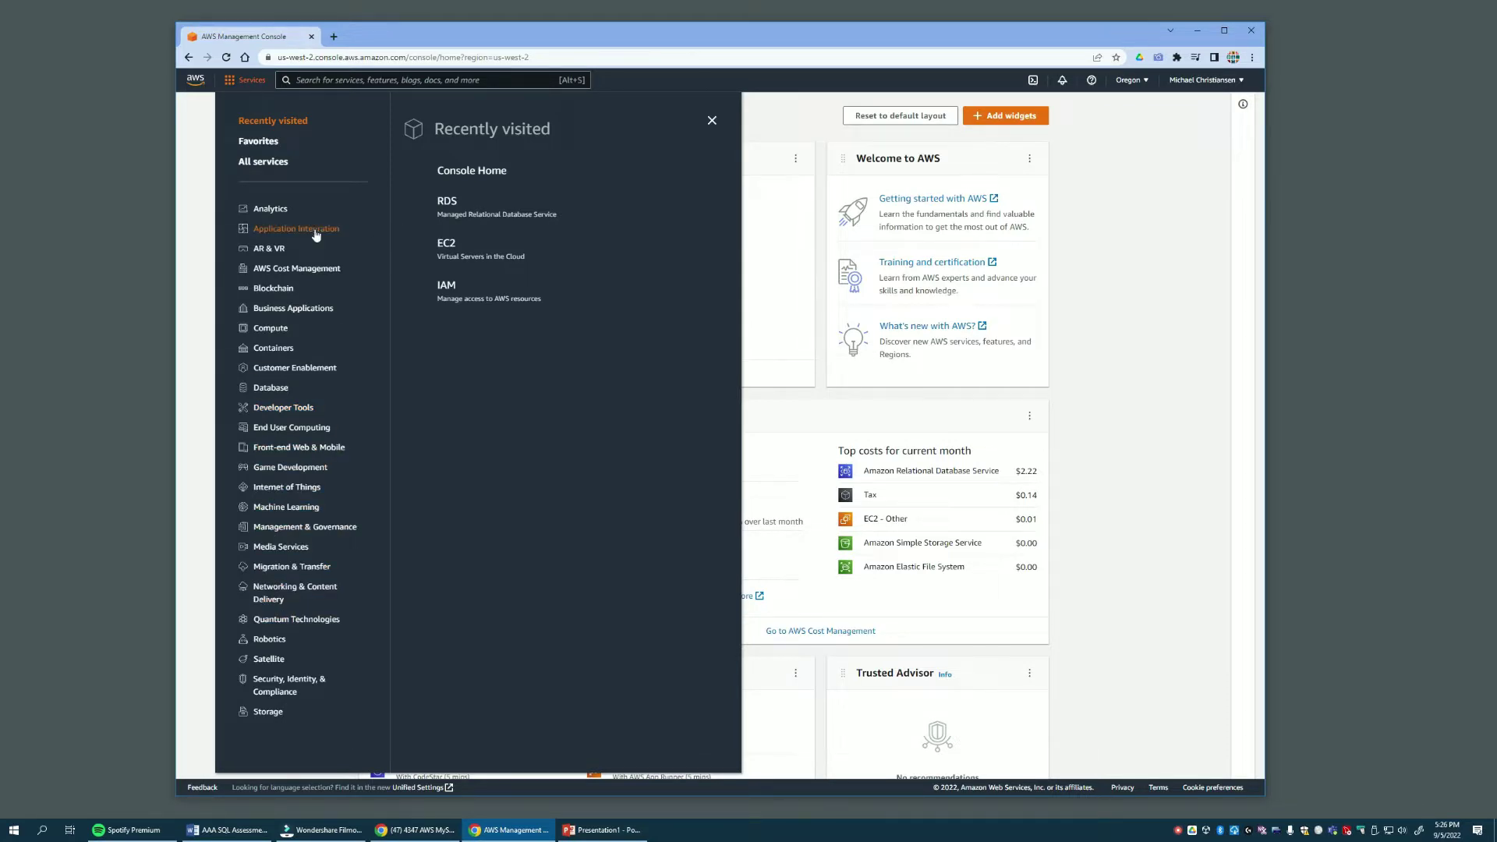
{"action": "left_click", "coordinate": [263, 389]}
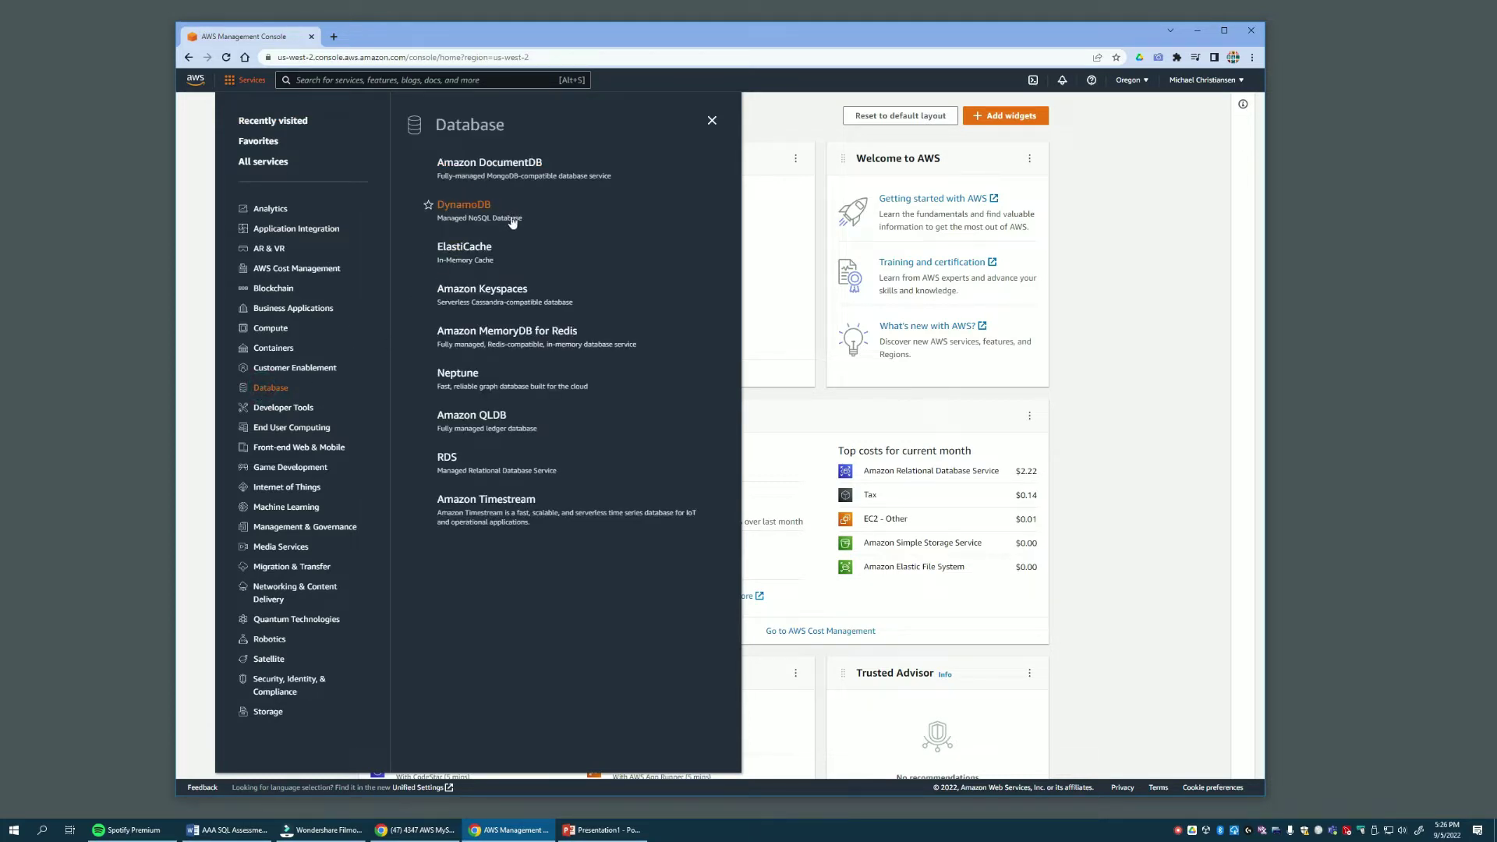
{"action": "left_click", "coordinate": [447, 466]}
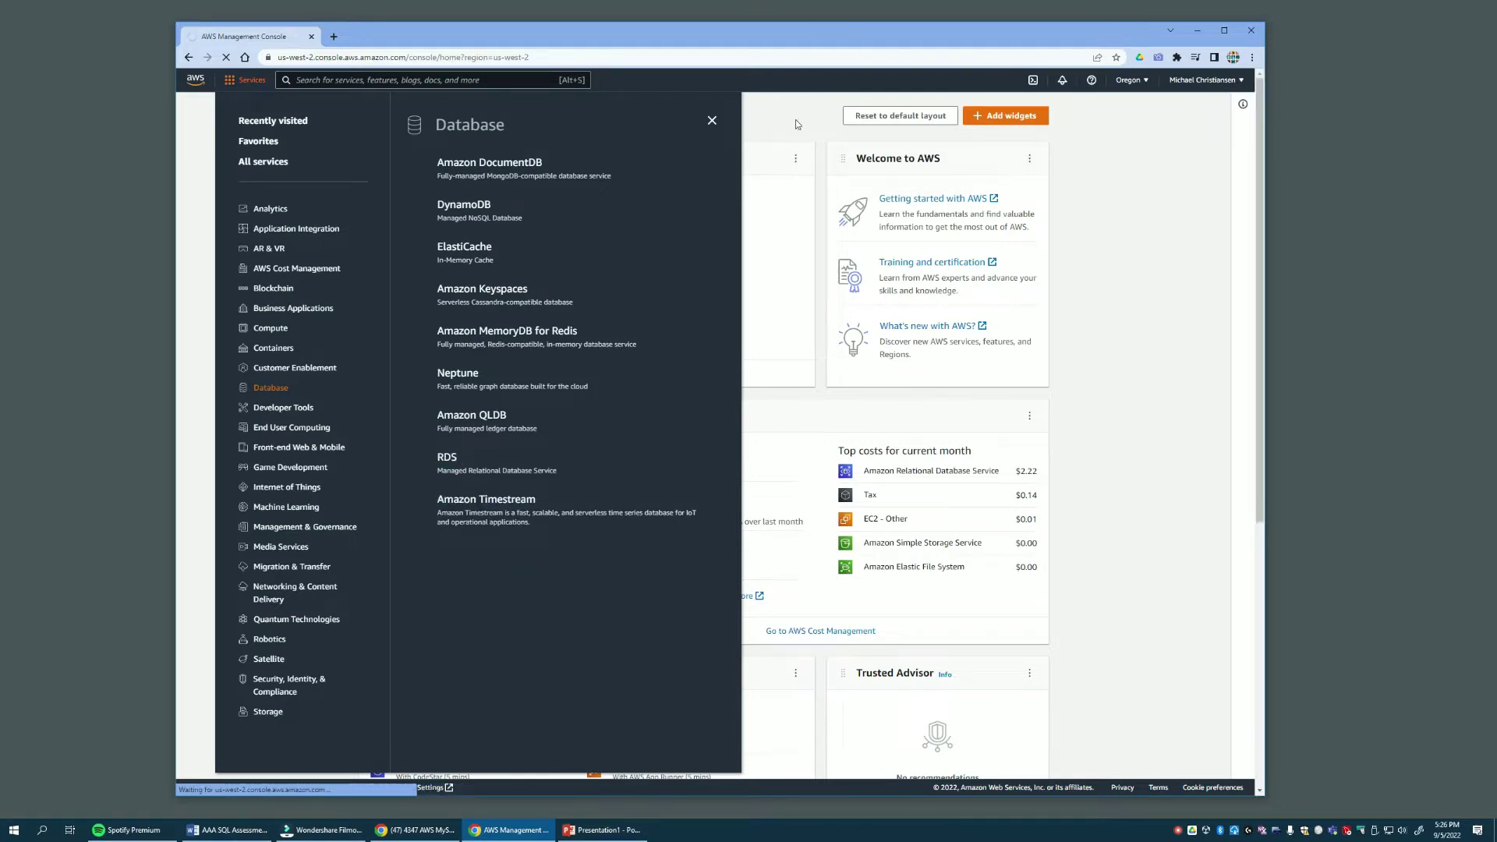
{"action": "left_click", "coordinate": [712, 120]}
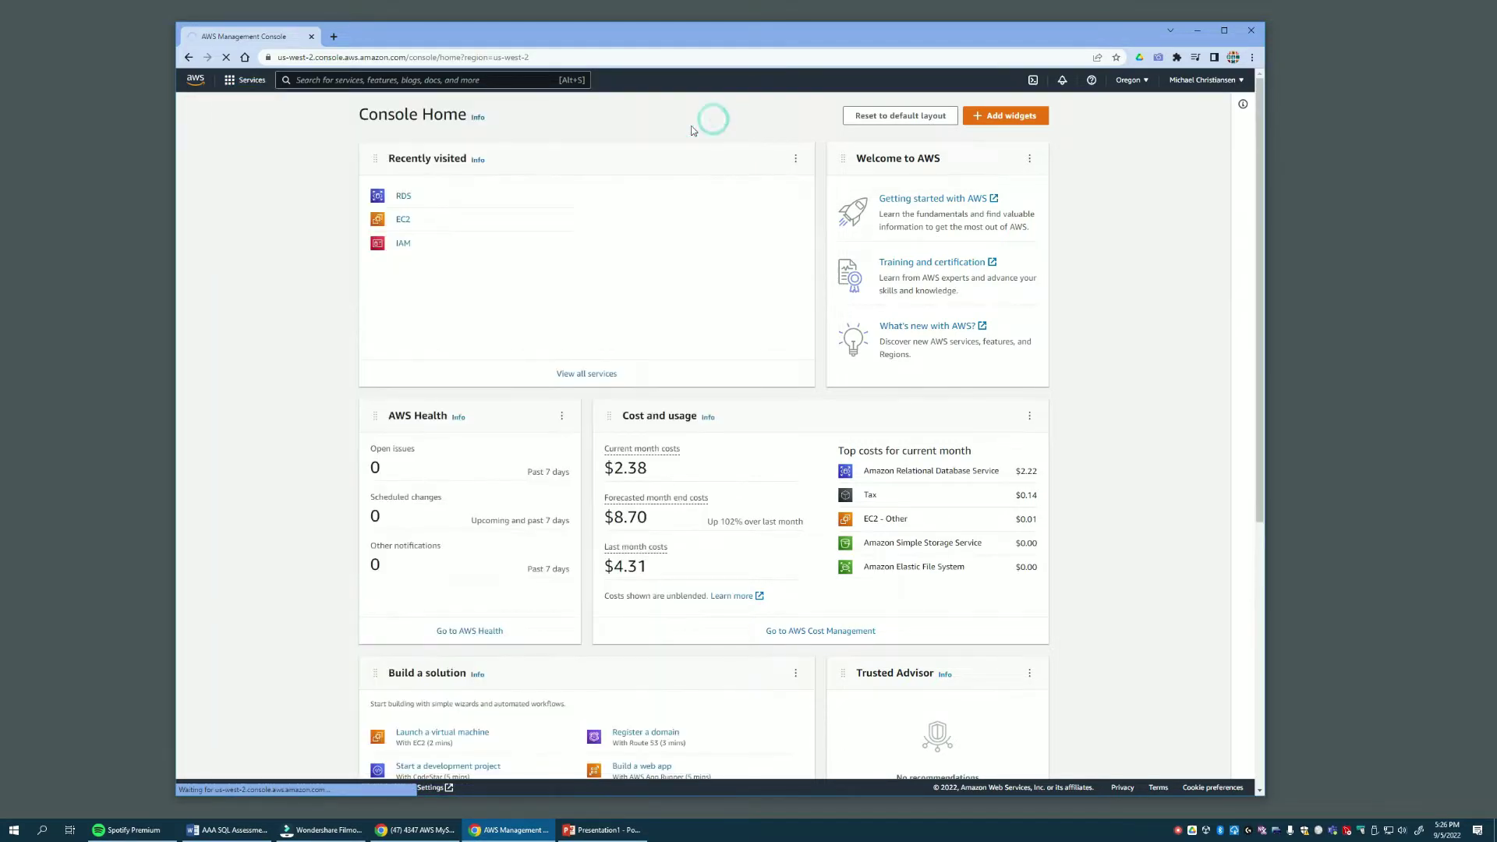
{"action": "left_click", "coordinate": [405, 195]}
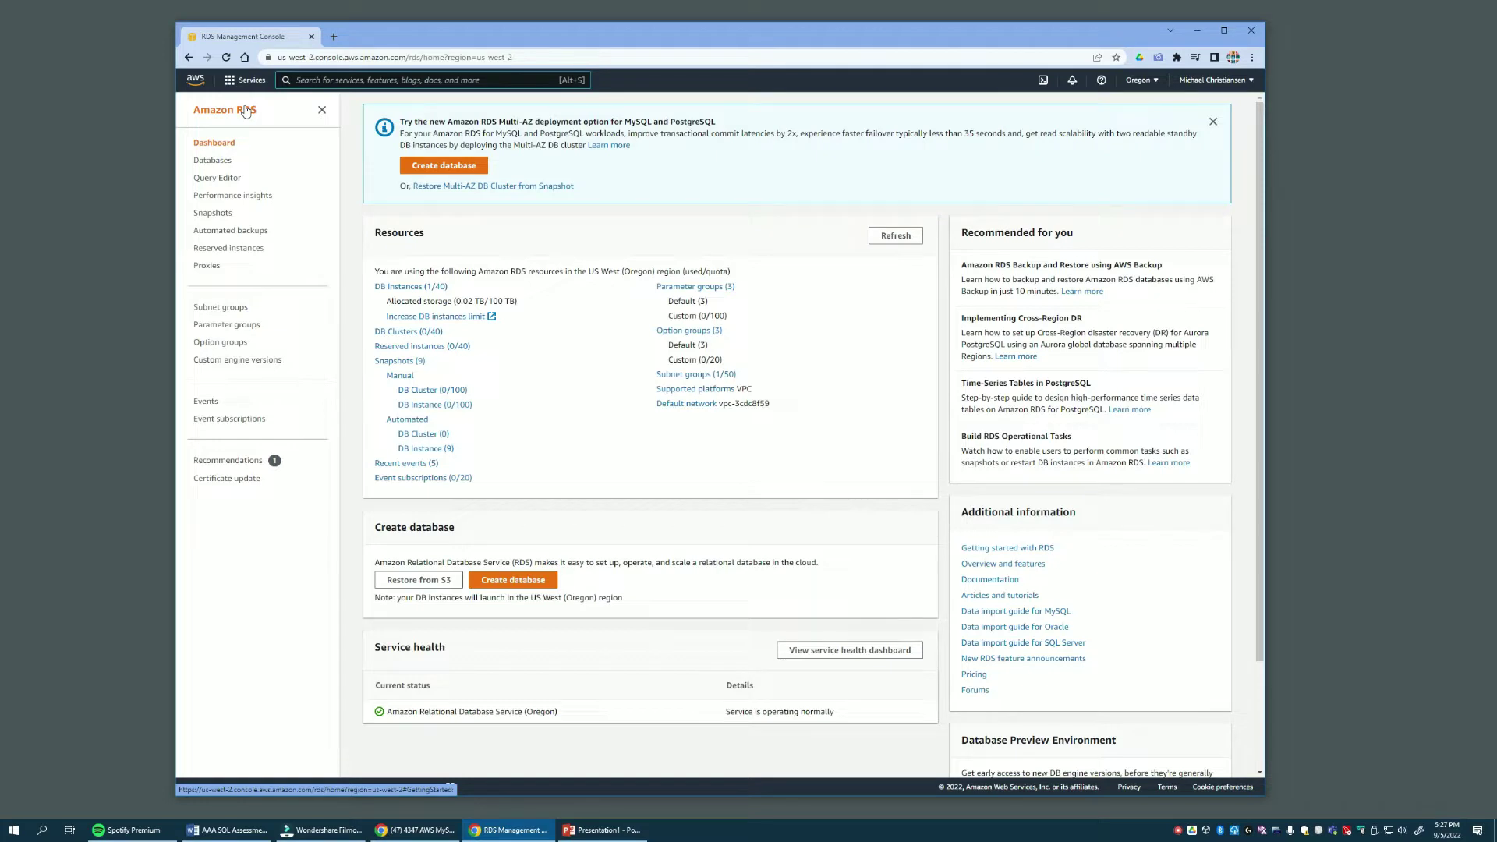
Step: Start creating a database using the Standard create method and the MySQL engine type
{"action": "left_click", "coordinate": [441, 166]}
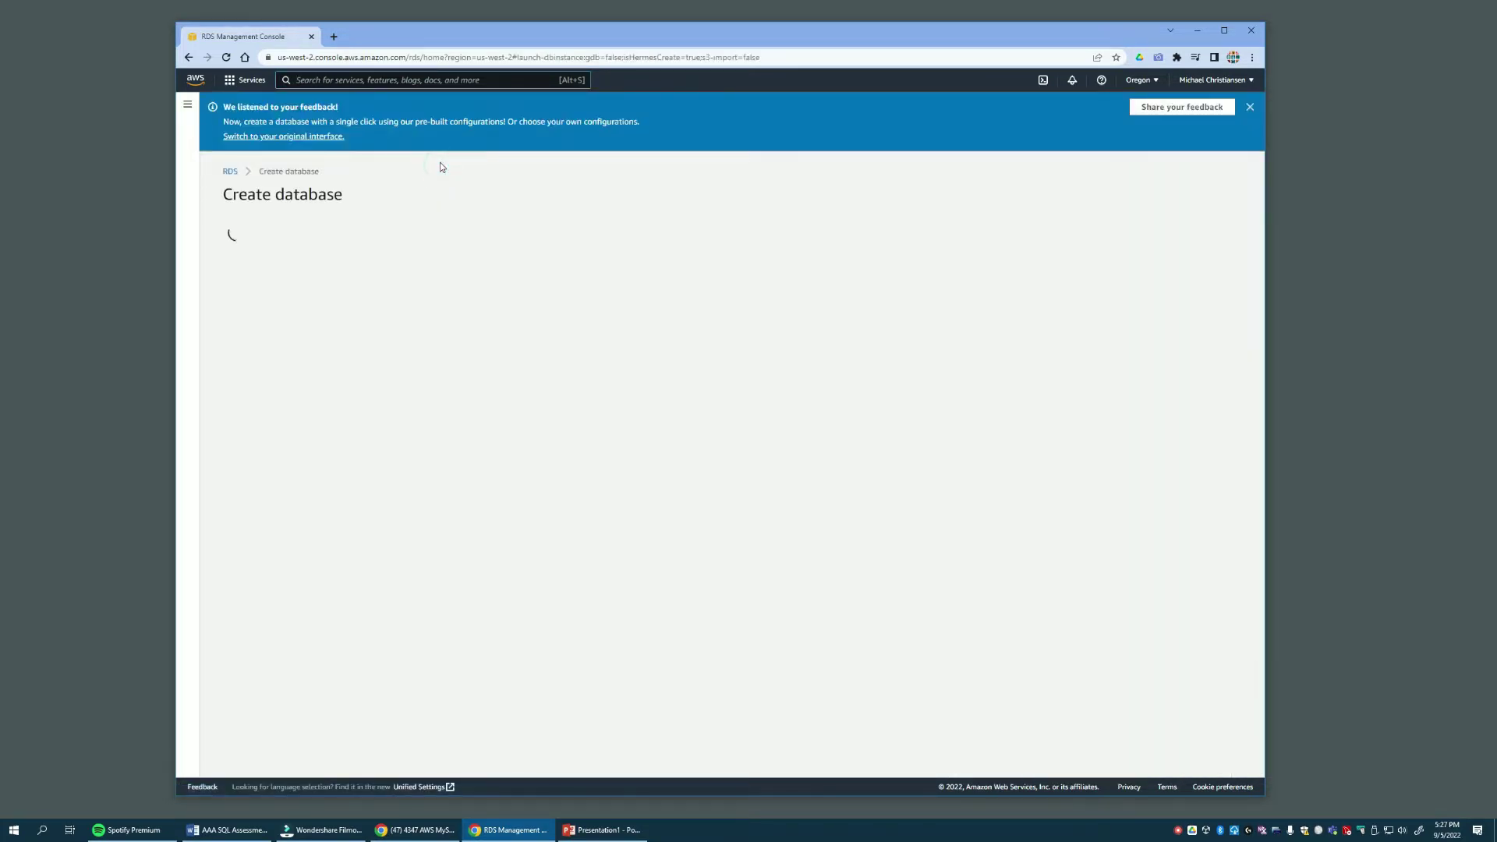
{"action": "left_click", "coordinate": [1250, 108]}
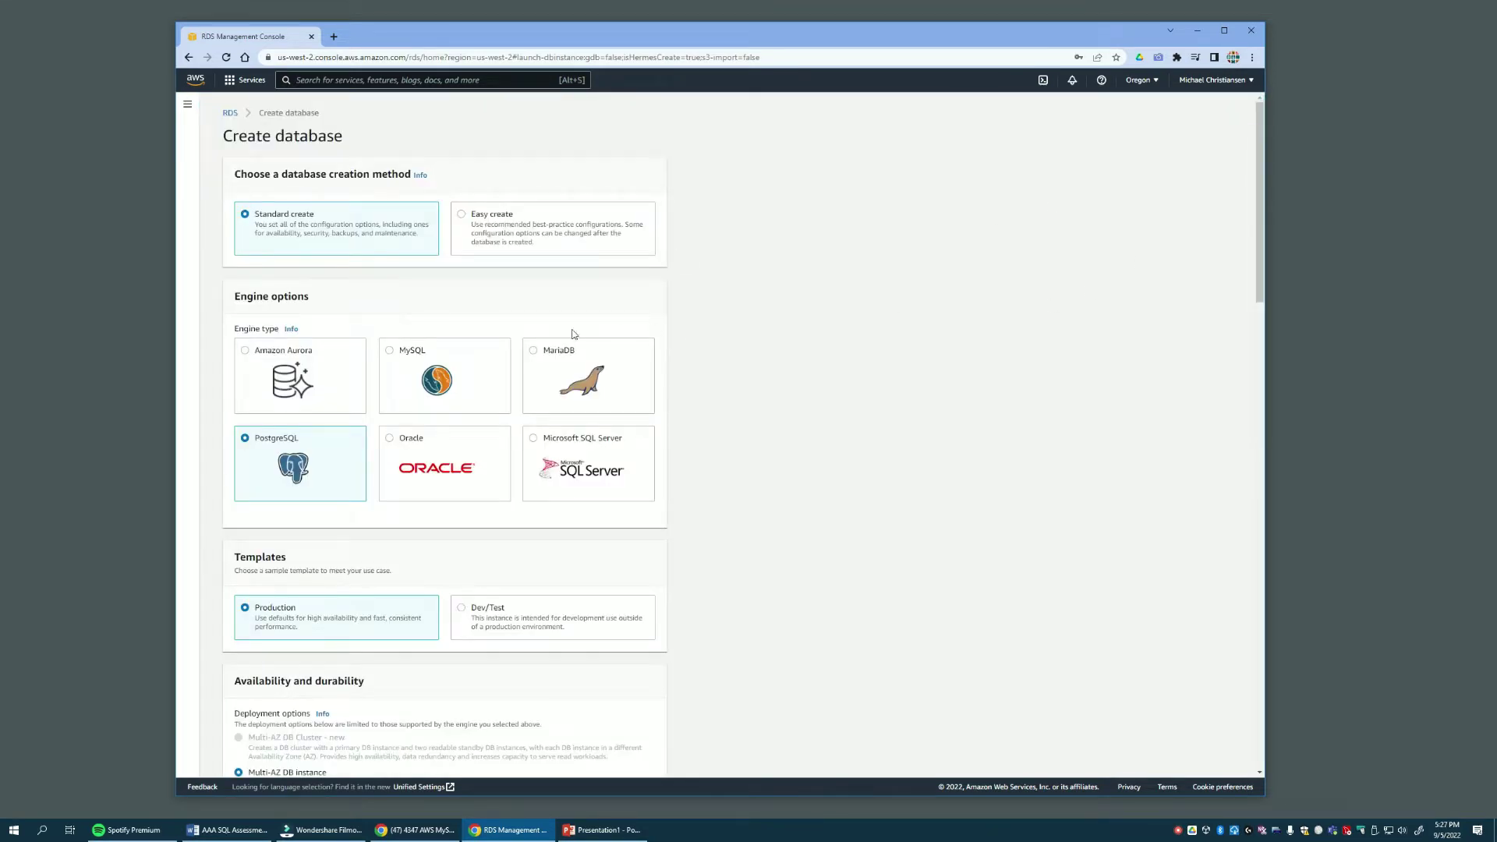
{"action": "left_click", "coordinate": [294, 211]}
{"action": "left_click", "coordinate": [414, 351]}
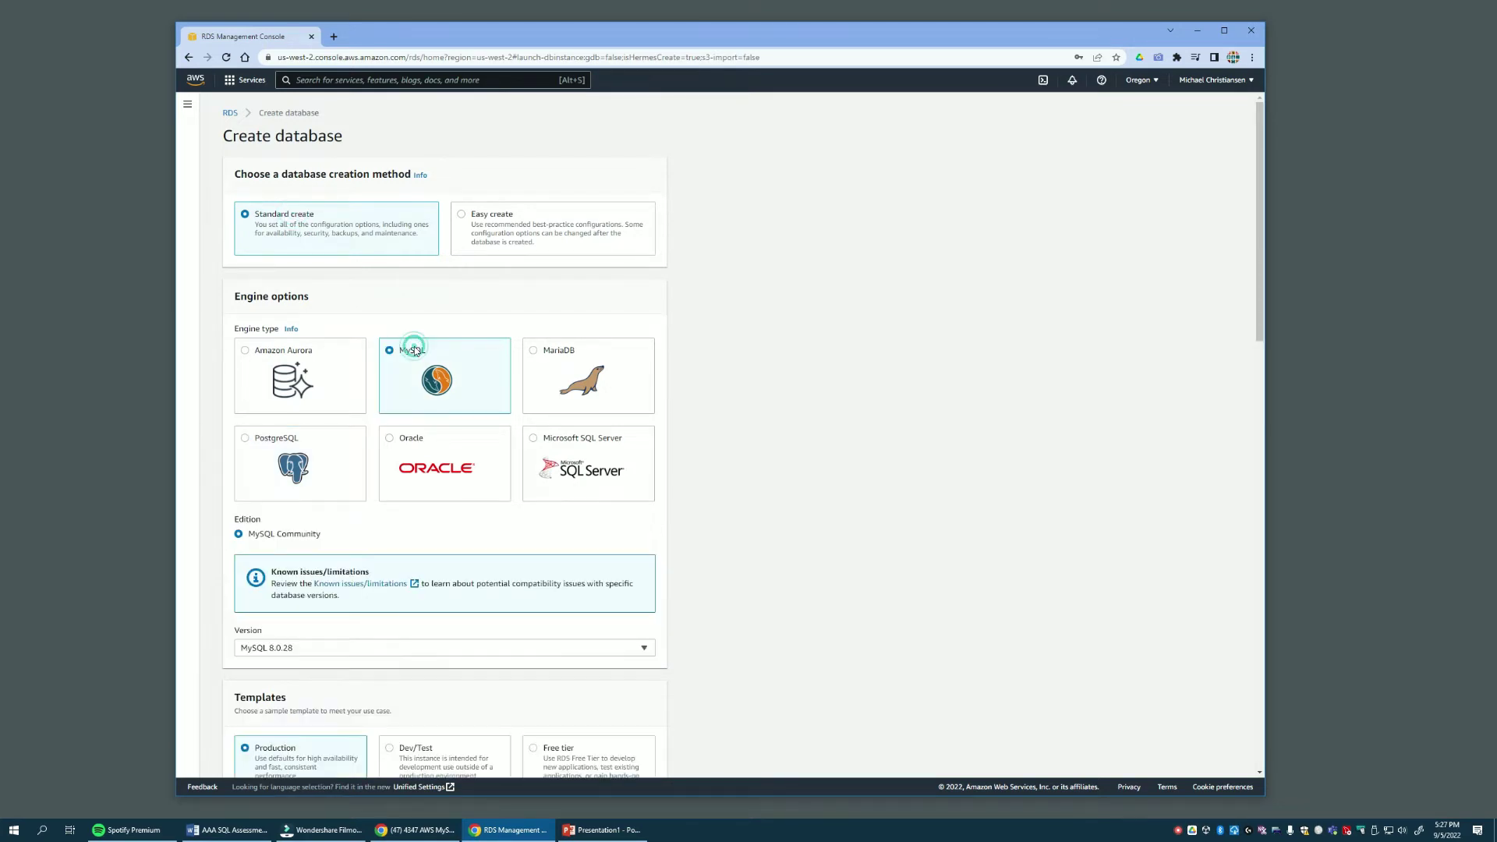
Step: Keep the MySQL Community edition with version MySQL 8.0.28 and choose the Free tier template
{"action": "scroll", "coordinate": [519, 466], "scroll_direction": "down", "scroll_amount": 2}
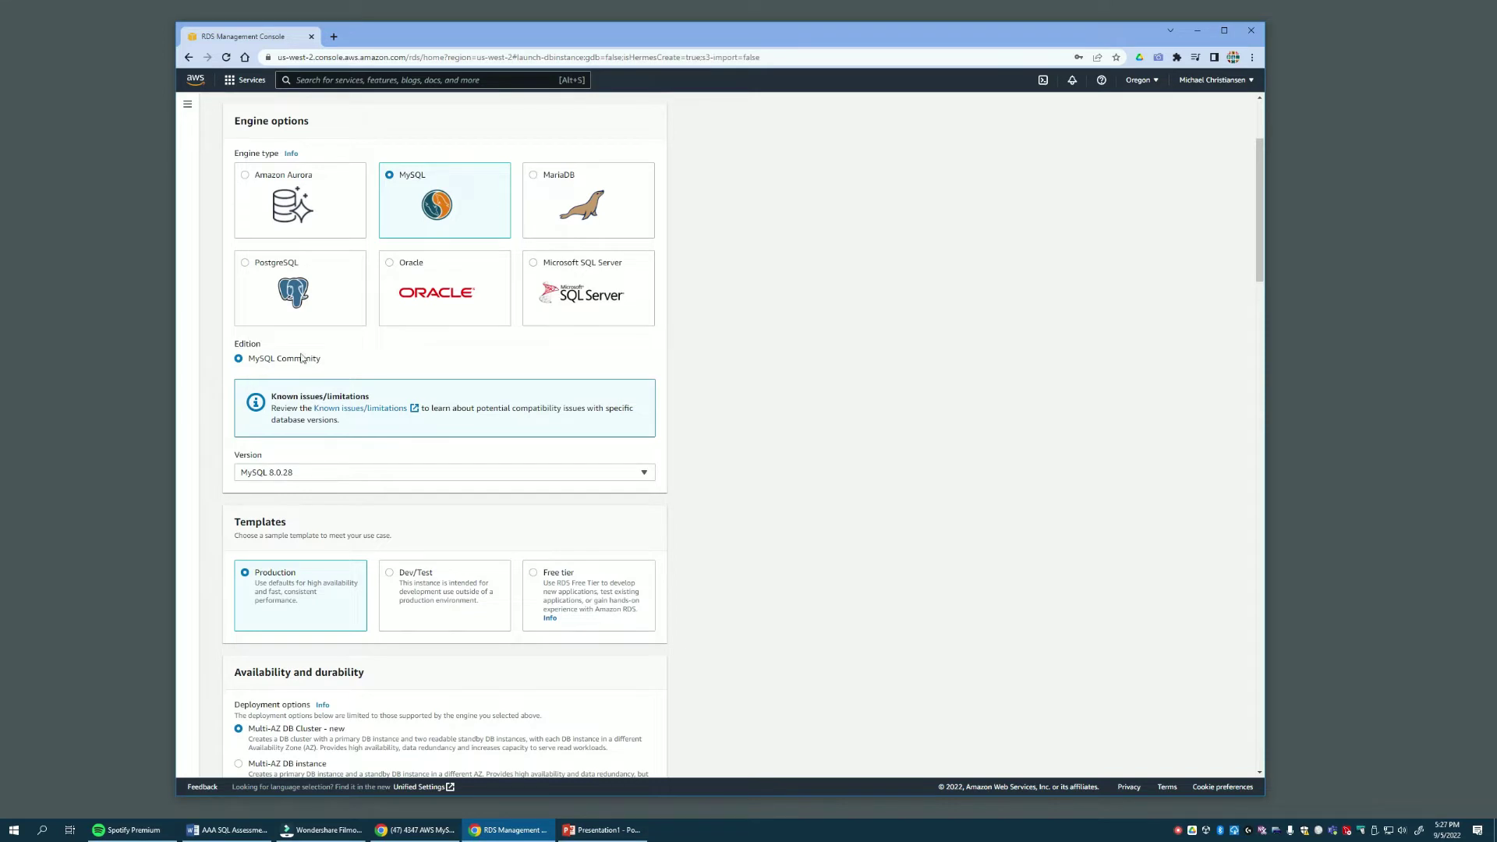
{"action": "left_click", "coordinate": [239, 360]}
{"action": "left_click", "coordinate": [317, 472]}
{"action": "left_click", "coordinate": [316, 472]}
{"action": "scroll", "coordinate": [518, 526], "scroll_direction": "down", "scroll_amount": 2}
{"action": "scroll", "coordinate": [518, 524], "scroll_direction": "down", "scroll_amount": 4}
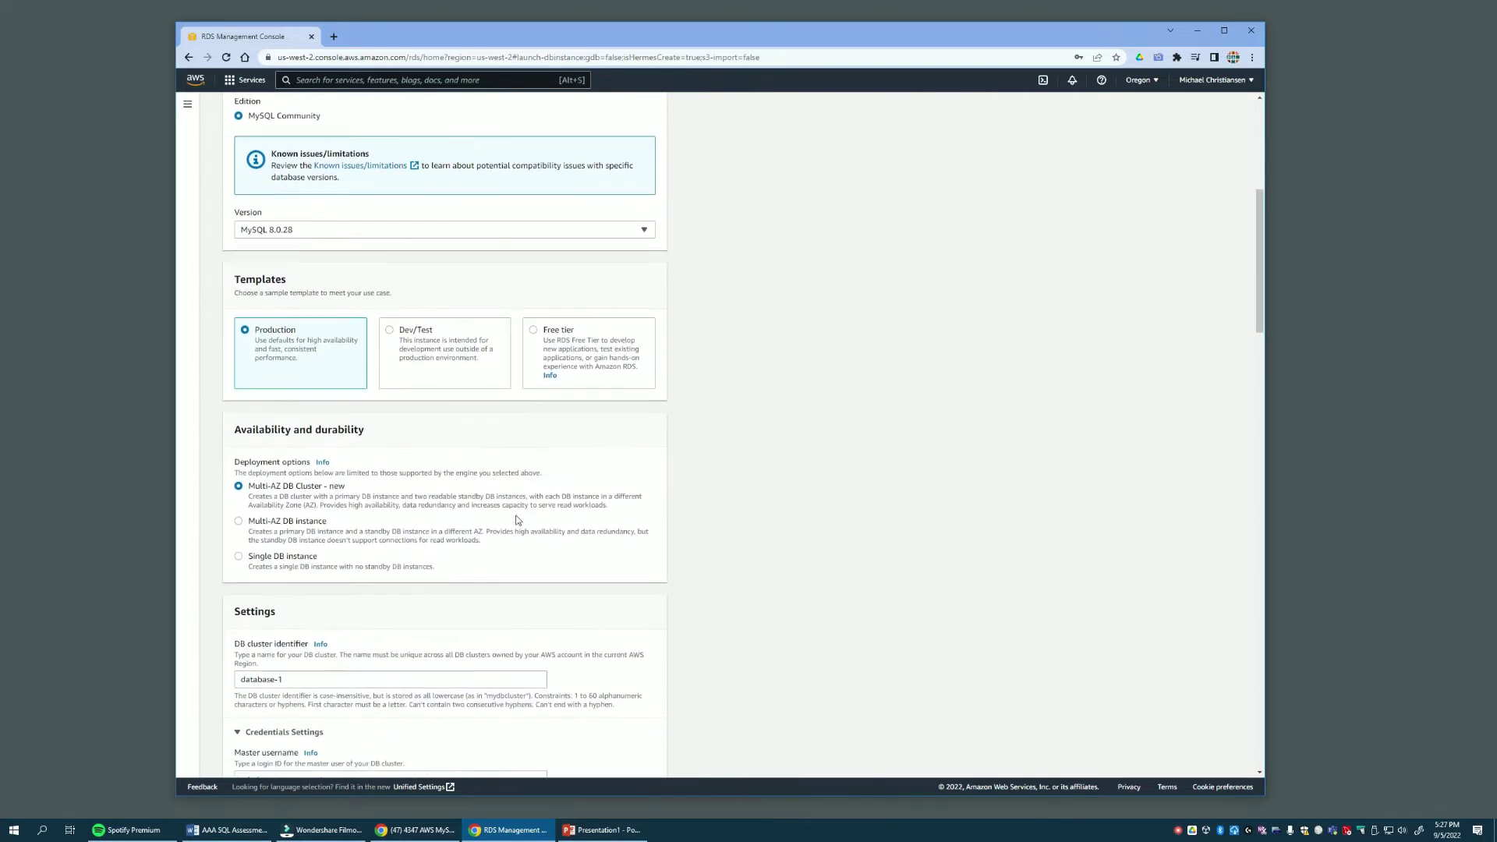
{"action": "left_click", "coordinate": [555, 267]}
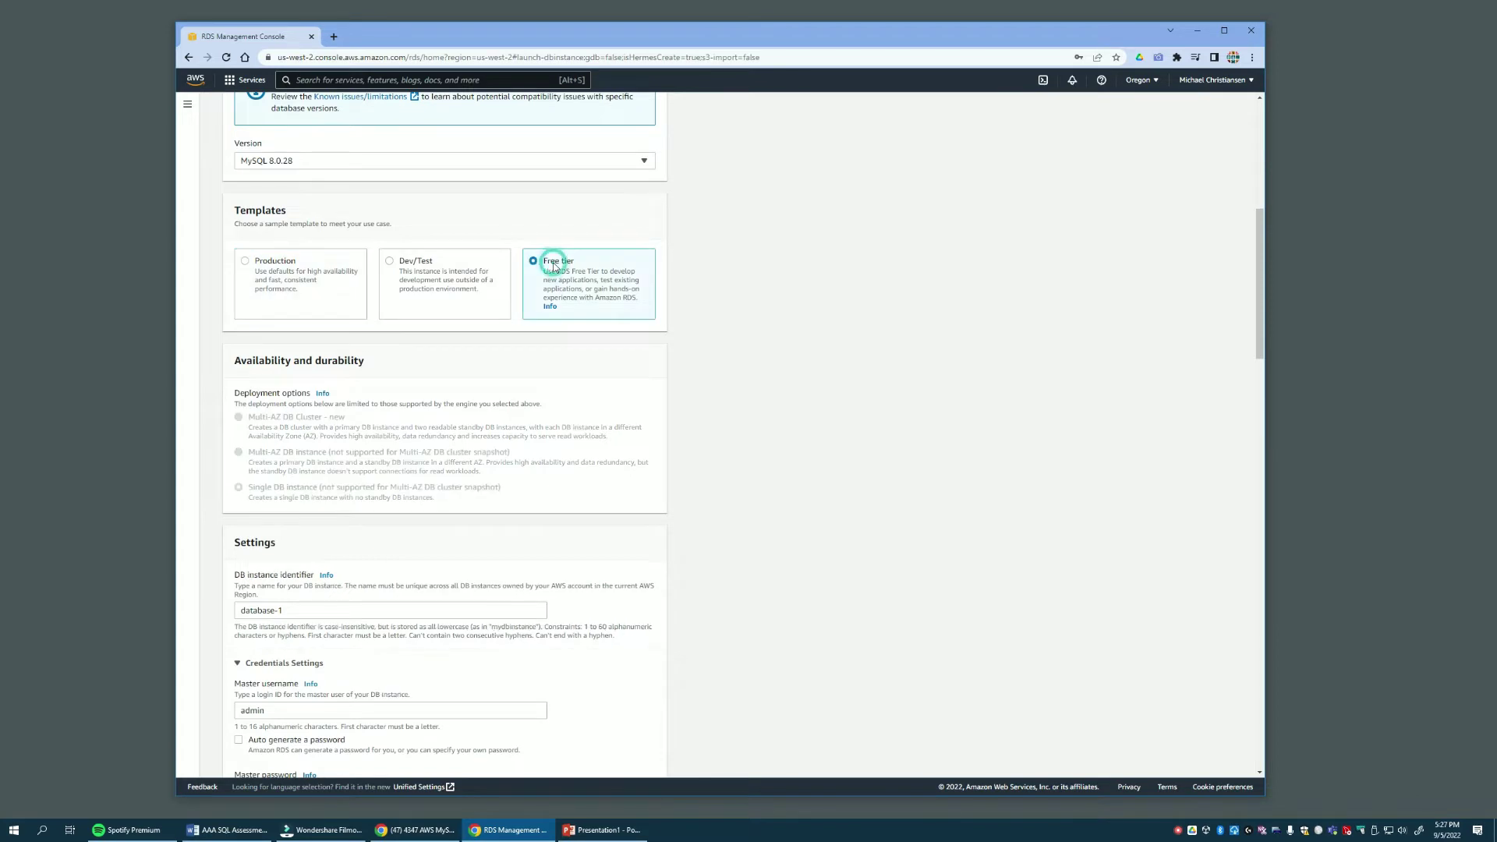
Step: Set the DB instance identifier to DelMe and dismiss the browser's offer to save the password
{"action": "scroll", "coordinate": [493, 380], "scroll_direction": "down", "scroll_amount": 2}
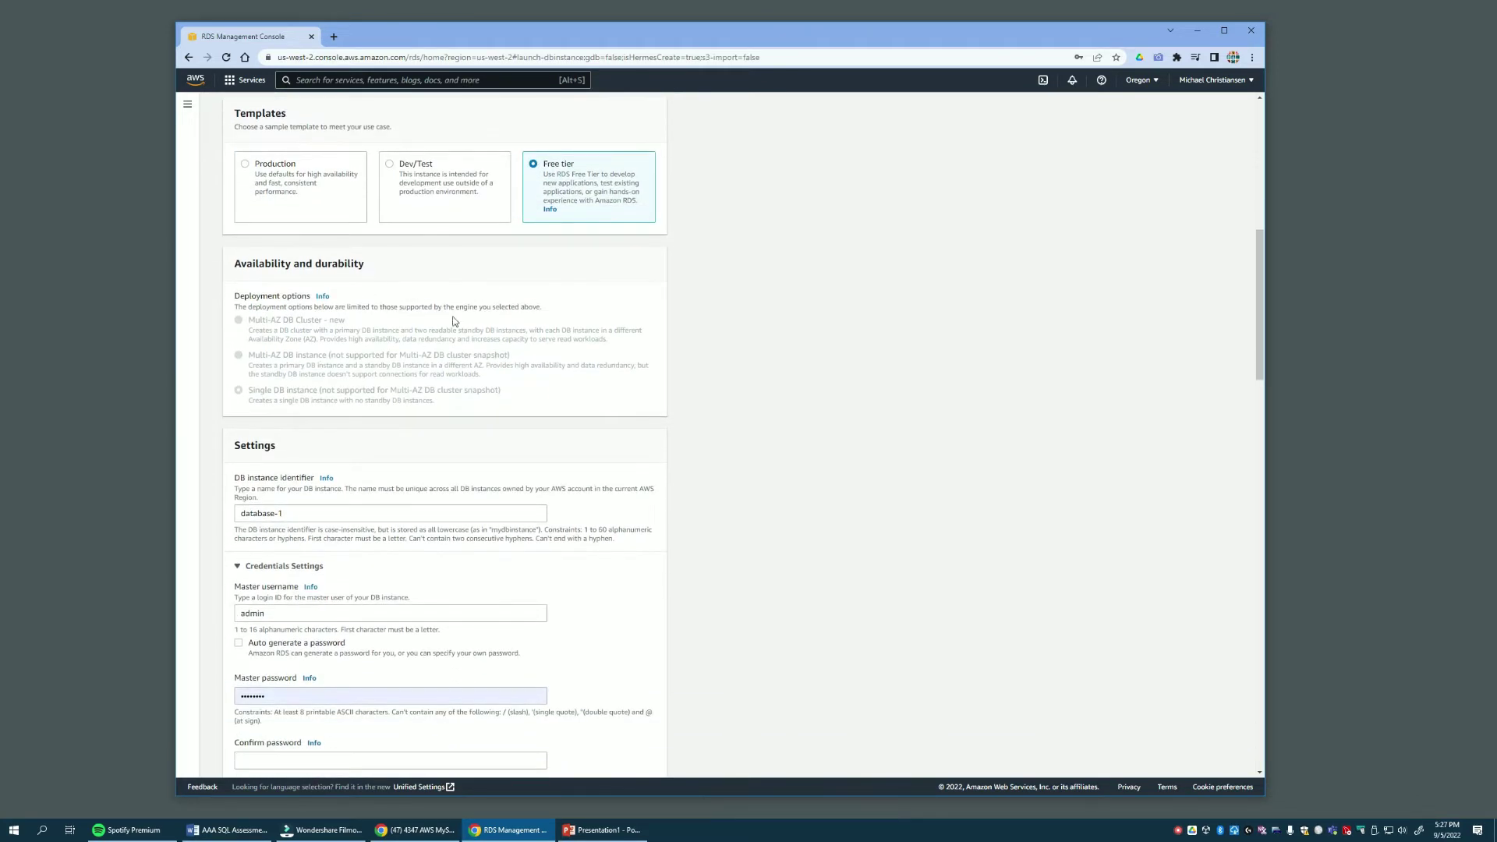
{"action": "scroll", "coordinate": [386, 323], "scroll_direction": "down", "scroll_amount": 2}
{"action": "scroll", "coordinate": [389, 327], "scroll_direction": "down", "scroll_amount": 4}
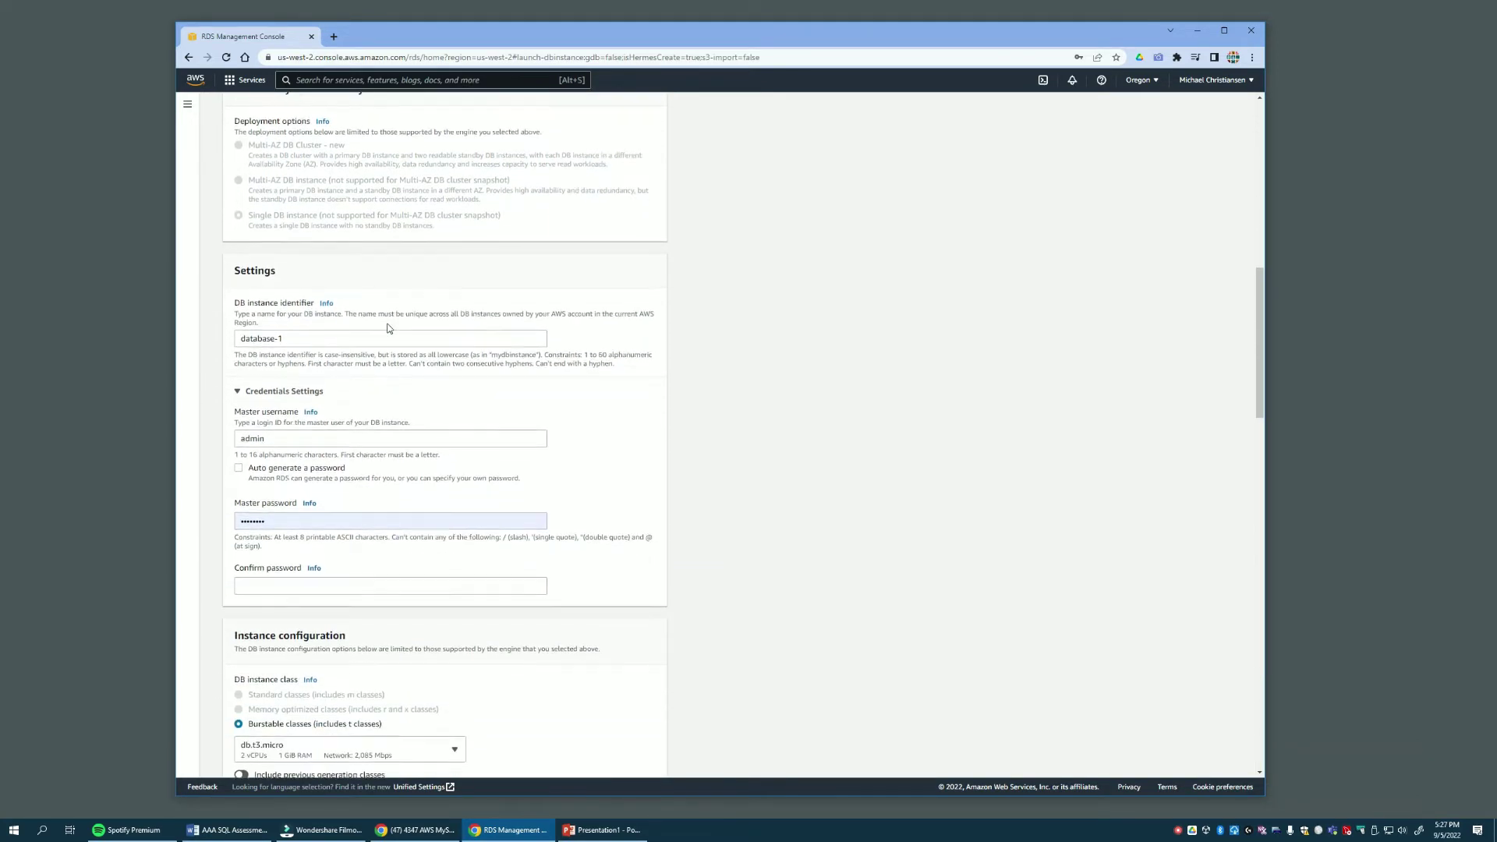
{"action": "left_click_drag", "start_coordinate": [340, 268], "coordinate": [200, 269]}
{"action": "key", "text": "BackSpace"}
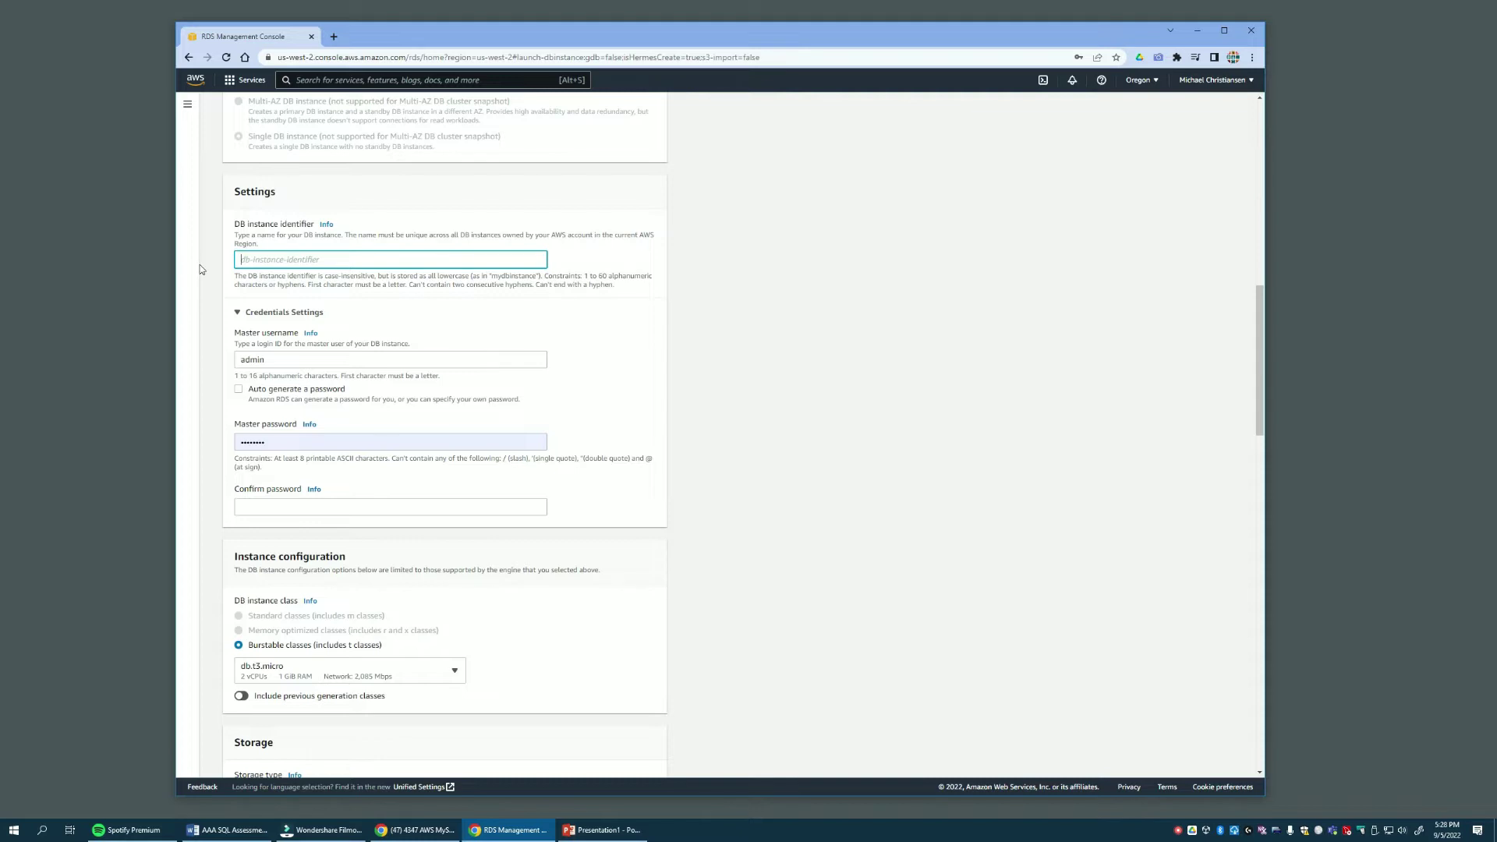
{"action": "type", "text": "DelMe"}
{"action": "left_click", "coordinate": [317, 353]}
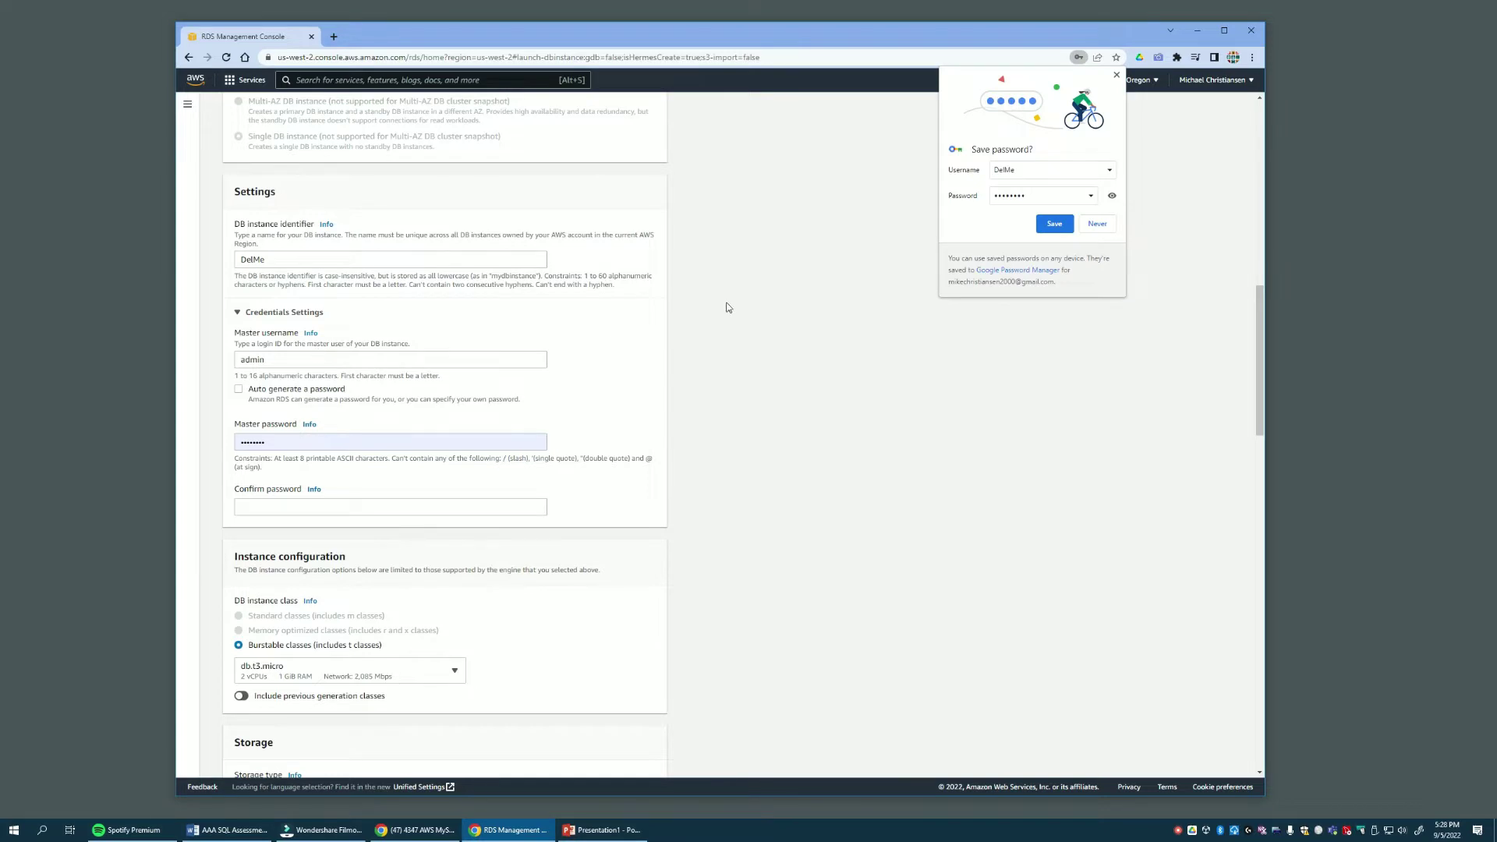
{"action": "left_click", "coordinate": [1116, 75]}
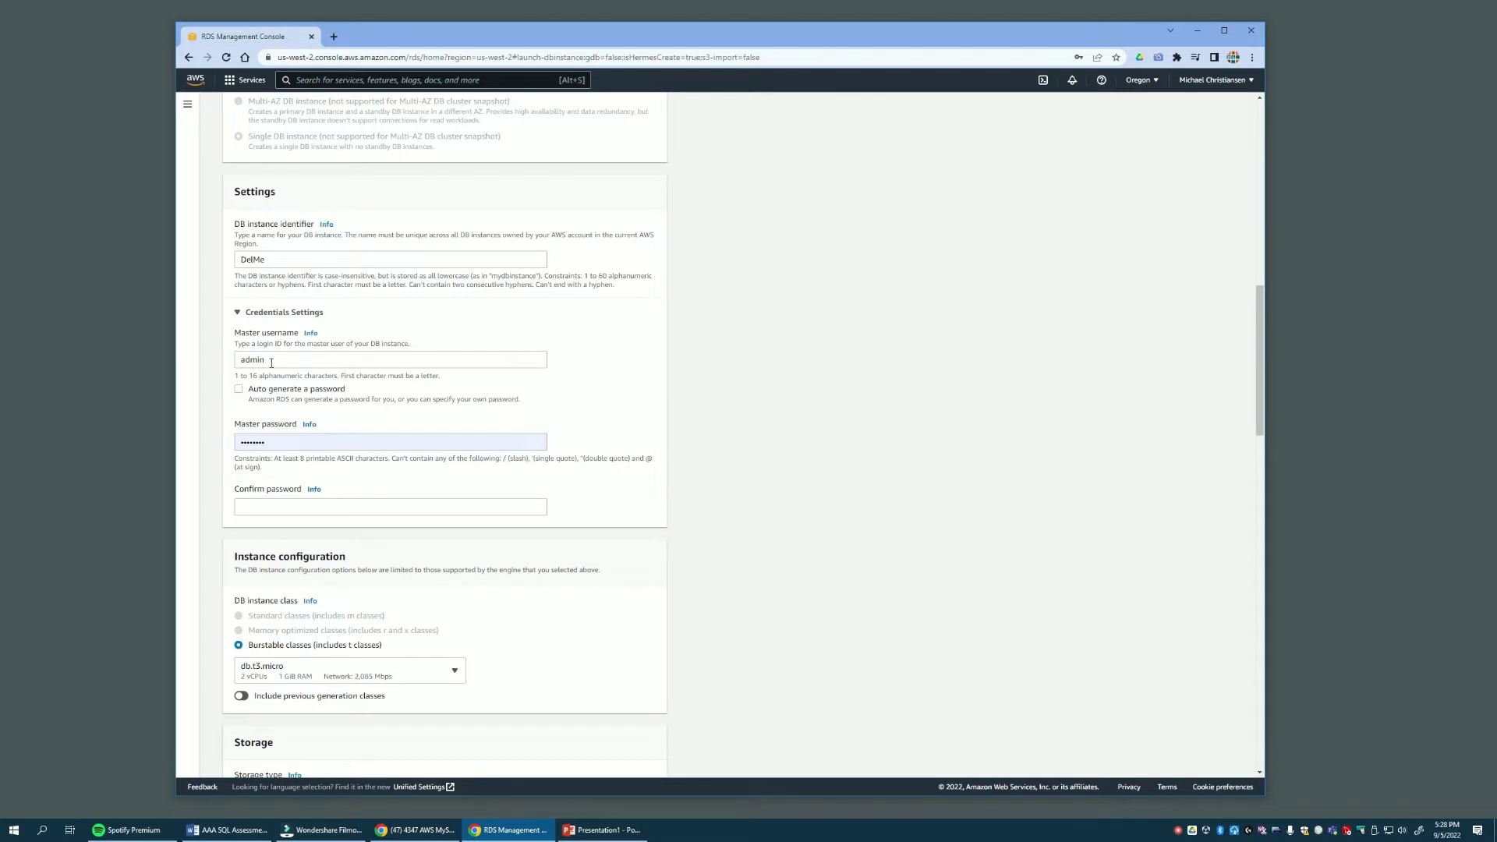
Step: Replace the prefilled master password with a new one and repeat it in the Confirm password field
{"action": "left_click", "coordinate": [285, 442]}
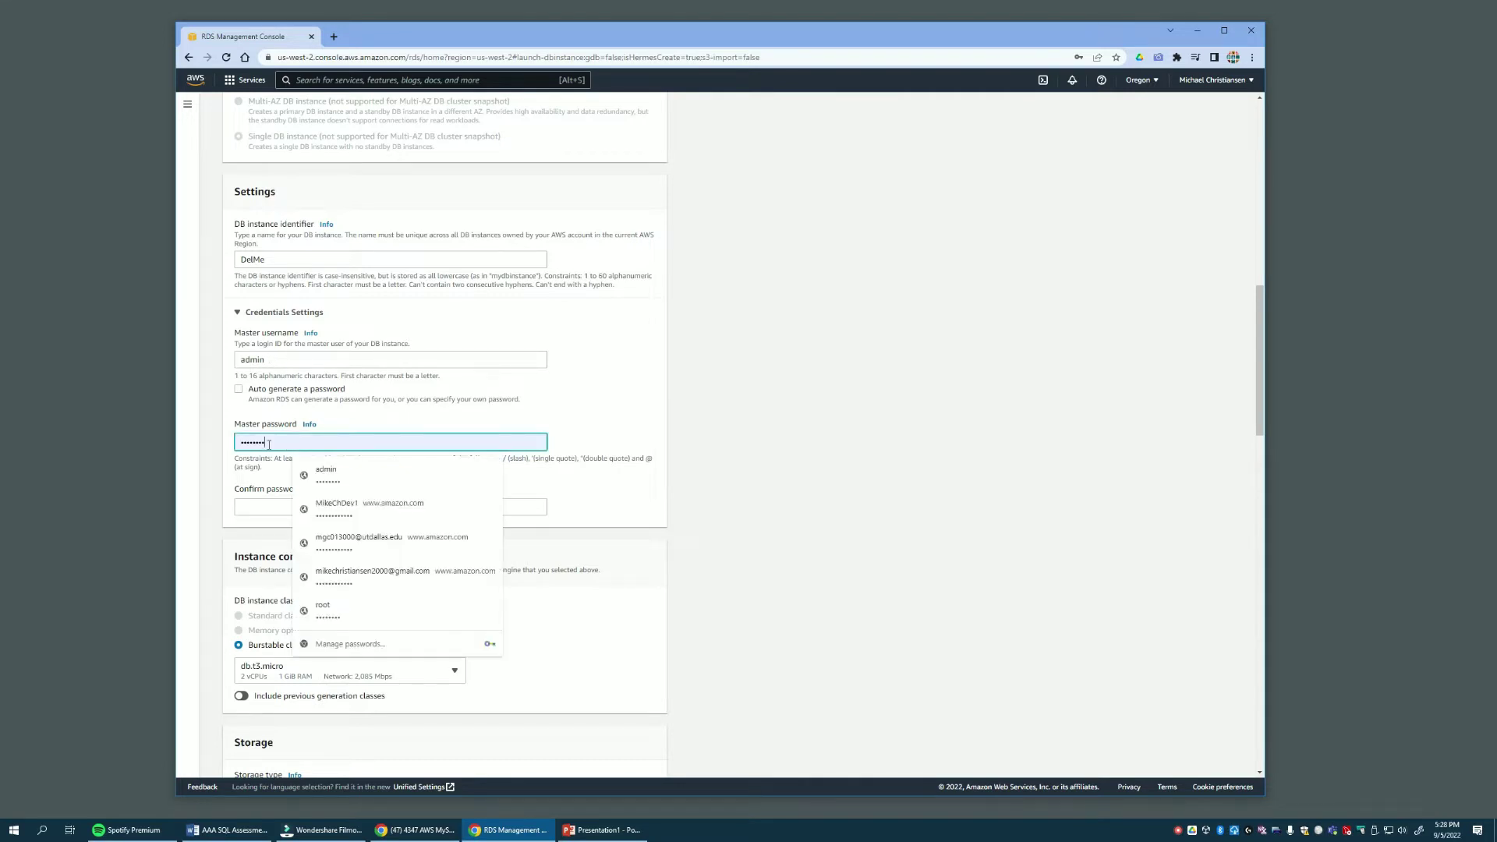
{"action": "double_click", "coordinate": [284, 444]}
{"action": "key", "text": "BackSpace"}
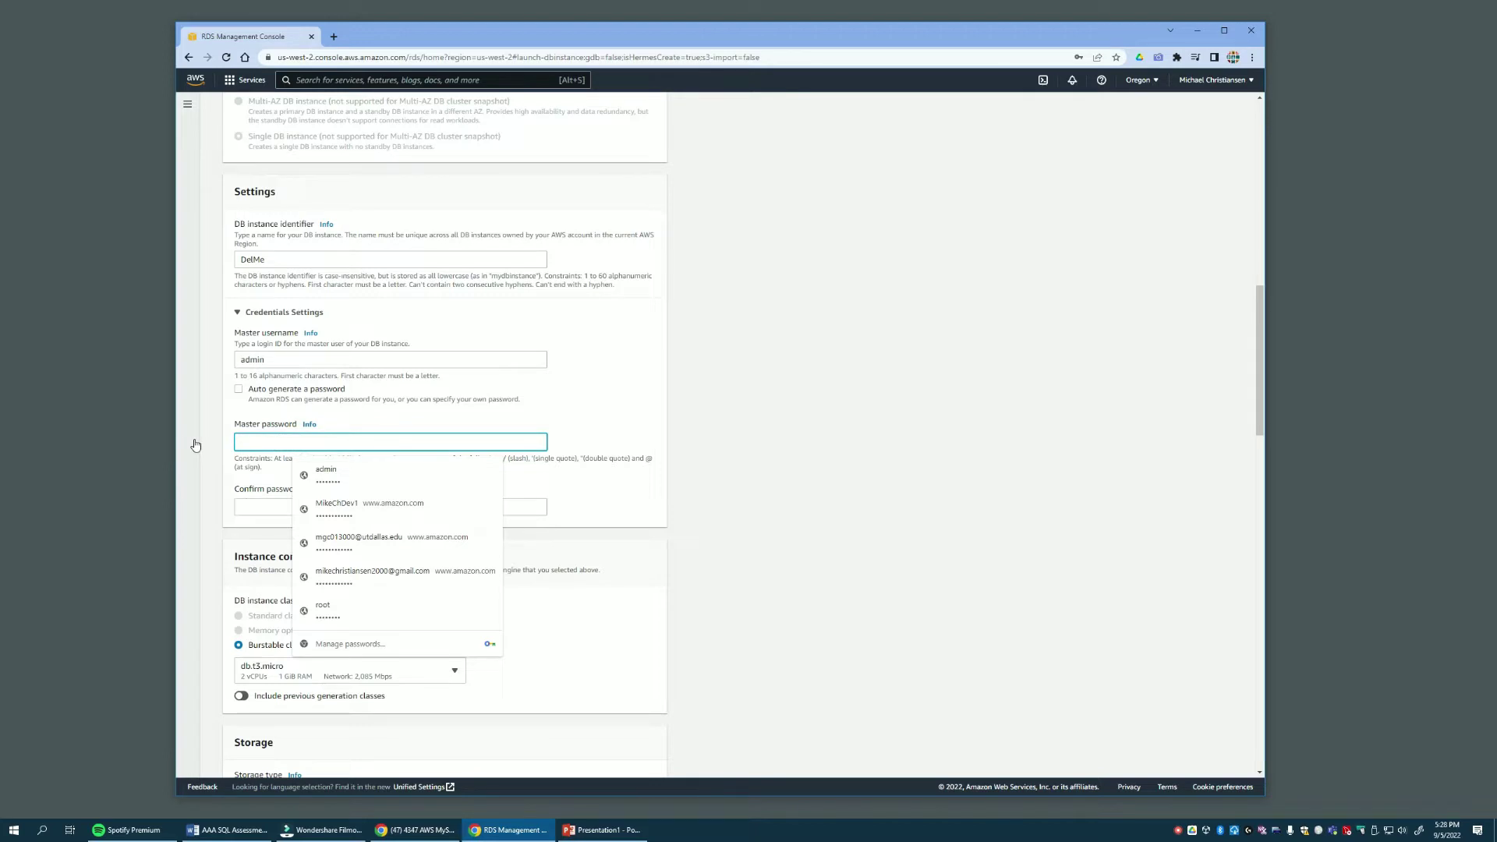
{"action": "type", "text": "********"}
{"action": "key", "text": "Tab"}
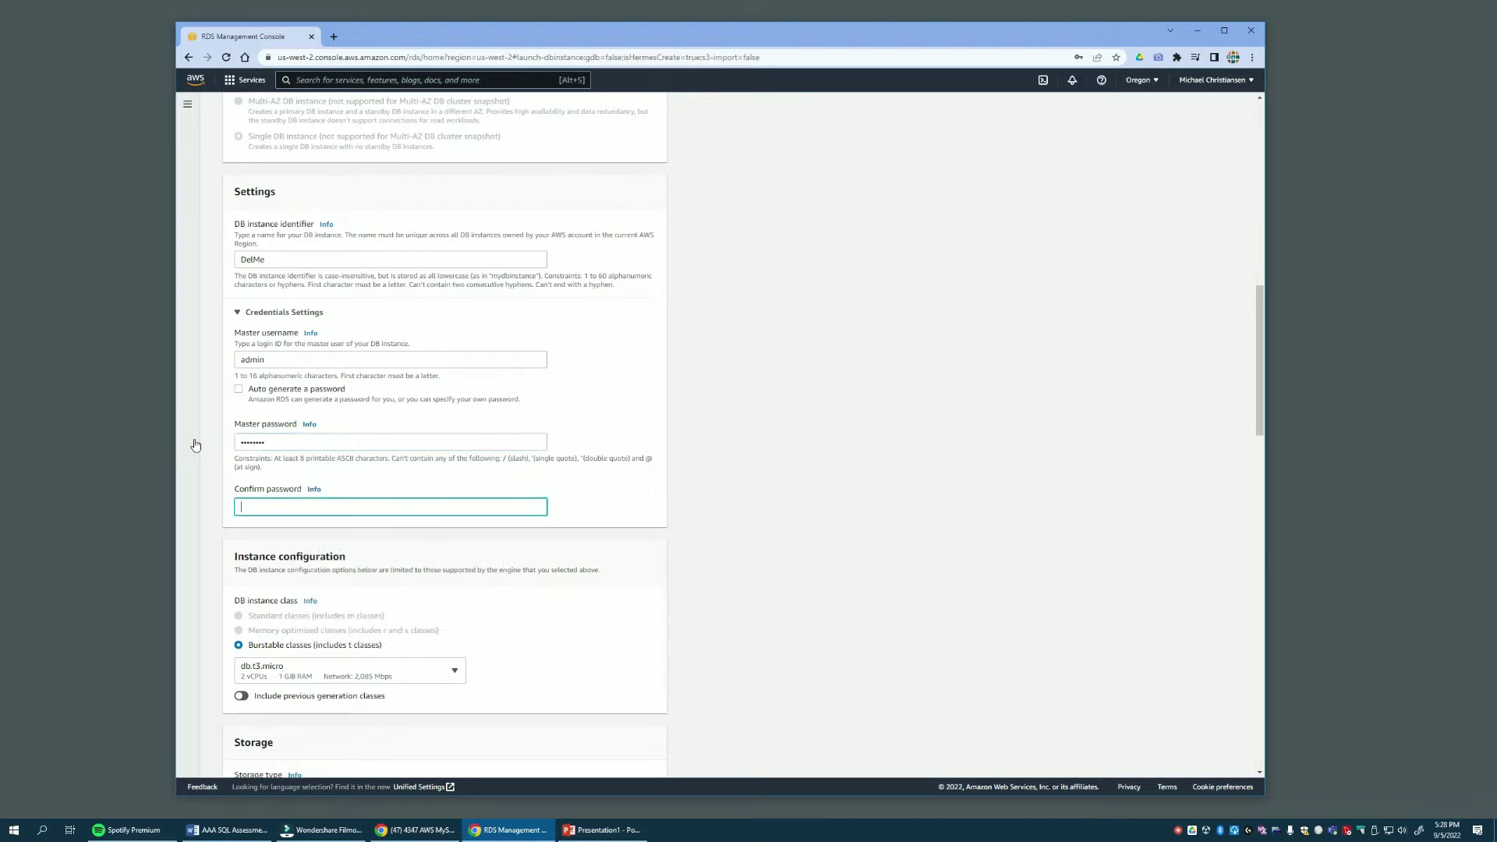
{"action": "type", "text": "*****"}
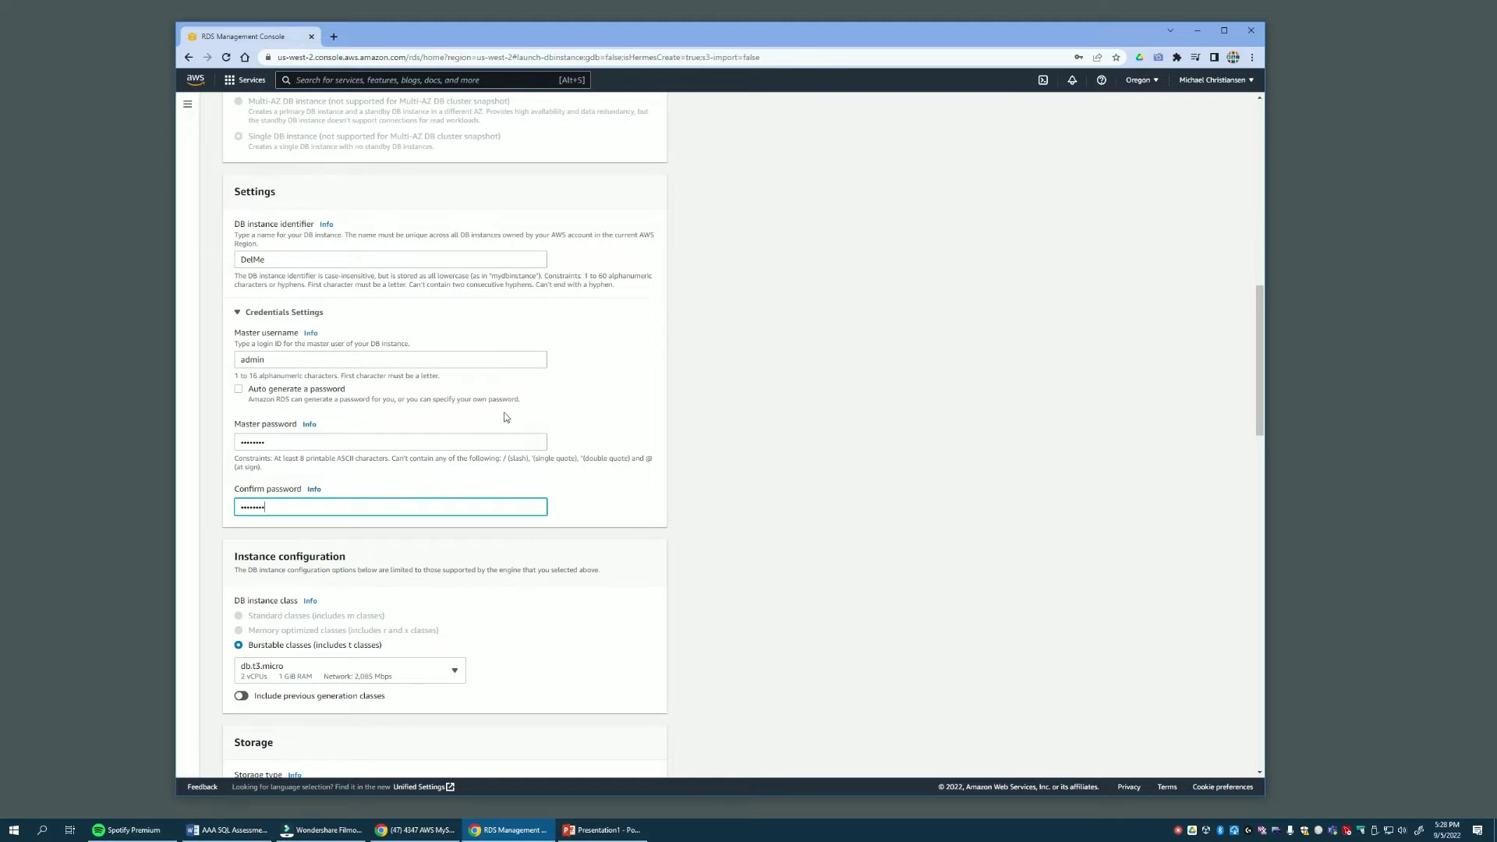
Step: Allow public access to the DB instance in the Connectivity settings, keeping the default instance class, storage and VPC
{"action": "scroll", "coordinate": [681, 441], "scroll_direction": "down", "scroll_amount": 2}
{"action": "scroll", "coordinate": [681, 443], "scroll_direction": "down", "scroll_amount": 1}
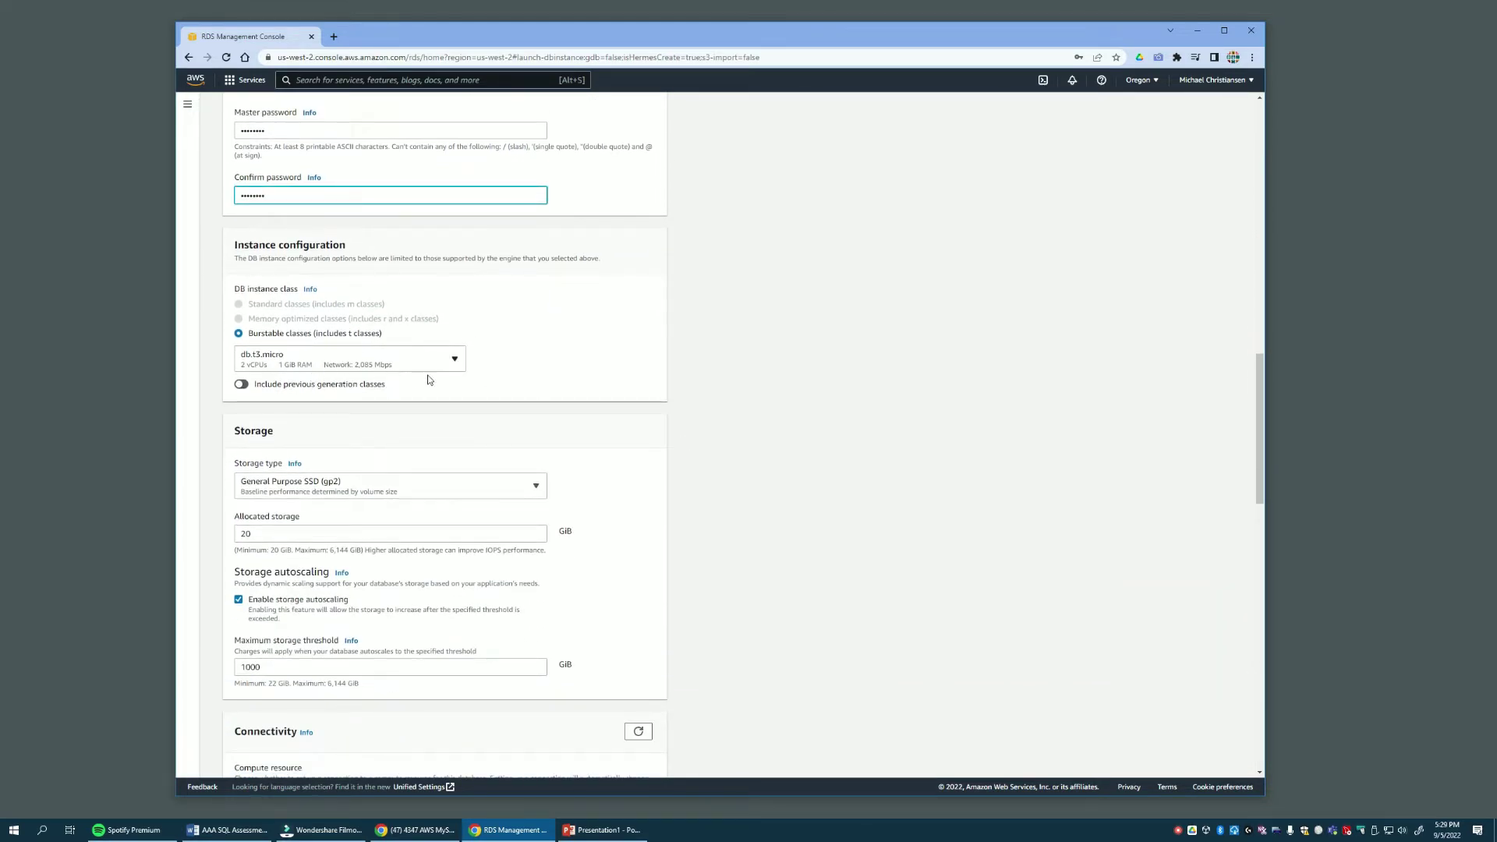
{"action": "scroll", "coordinate": [569, 350], "scroll_direction": "down", "scroll_amount": 3}
{"action": "scroll", "coordinate": [569, 351], "scroll_direction": "down", "scroll_amount": 3}
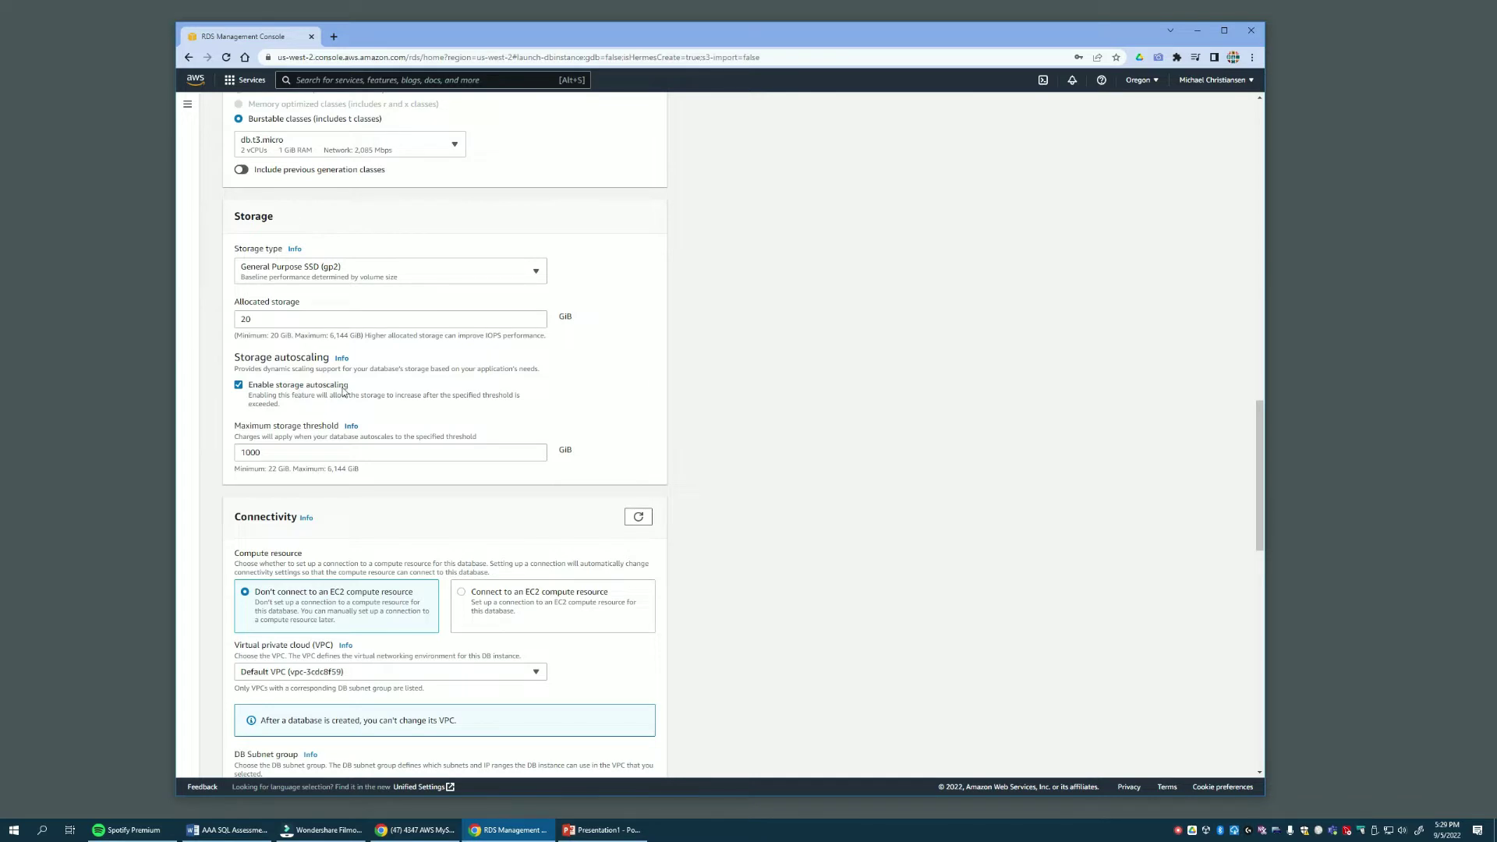
{"action": "scroll", "coordinate": [343, 391], "scroll_direction": "down", "scroll_amount": 5}
{"action": "scroll", "coordinate": [343, 391], "scroll_direction": "down", "scroll_amount": 1}
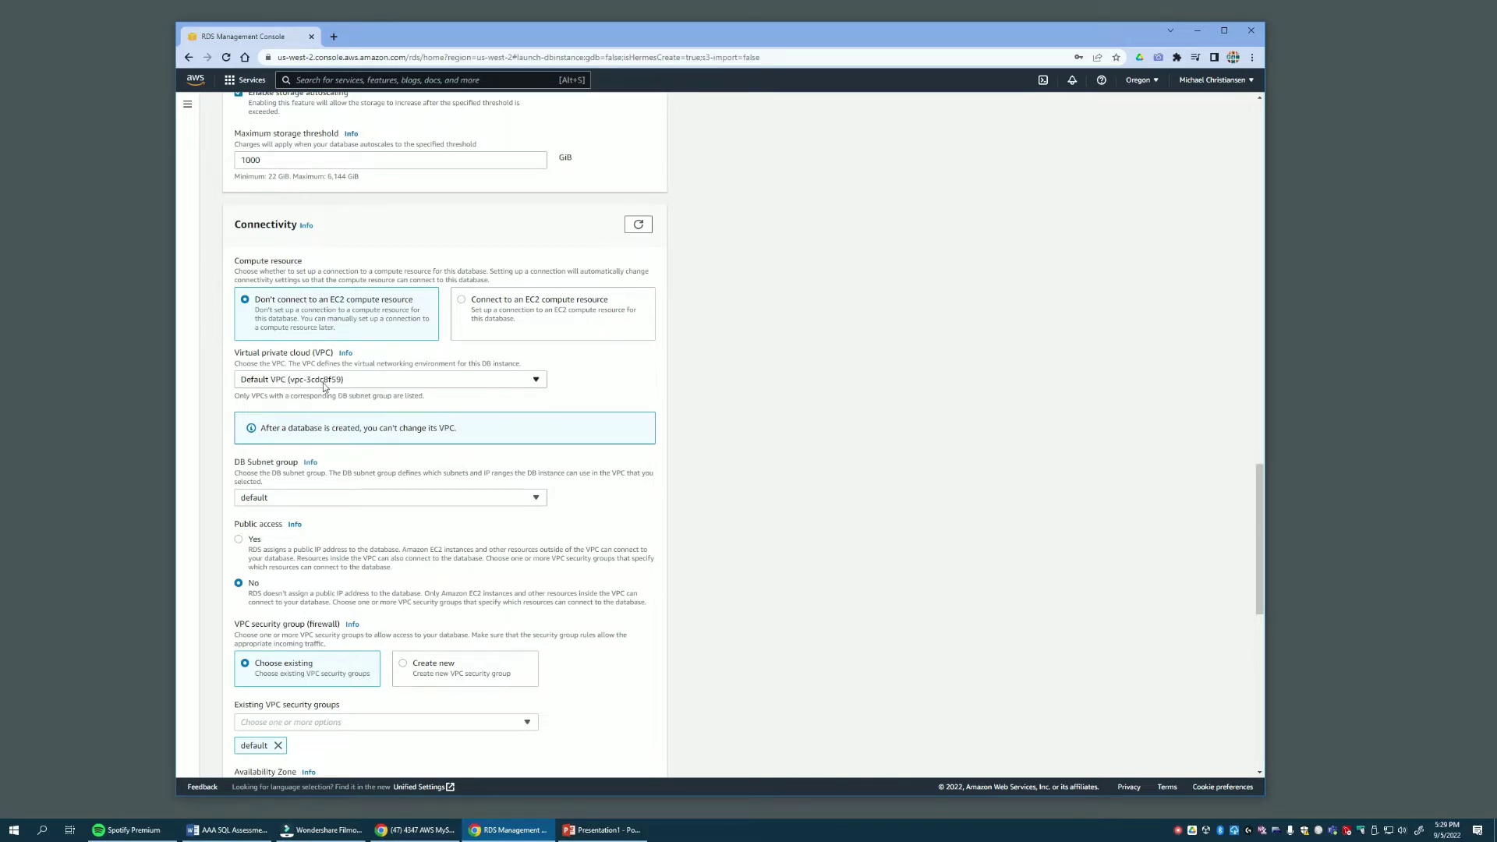
{"action": "scroll", "coordinate": [506, 425], "scroll_direction": "down", "scroll_amount": 1}
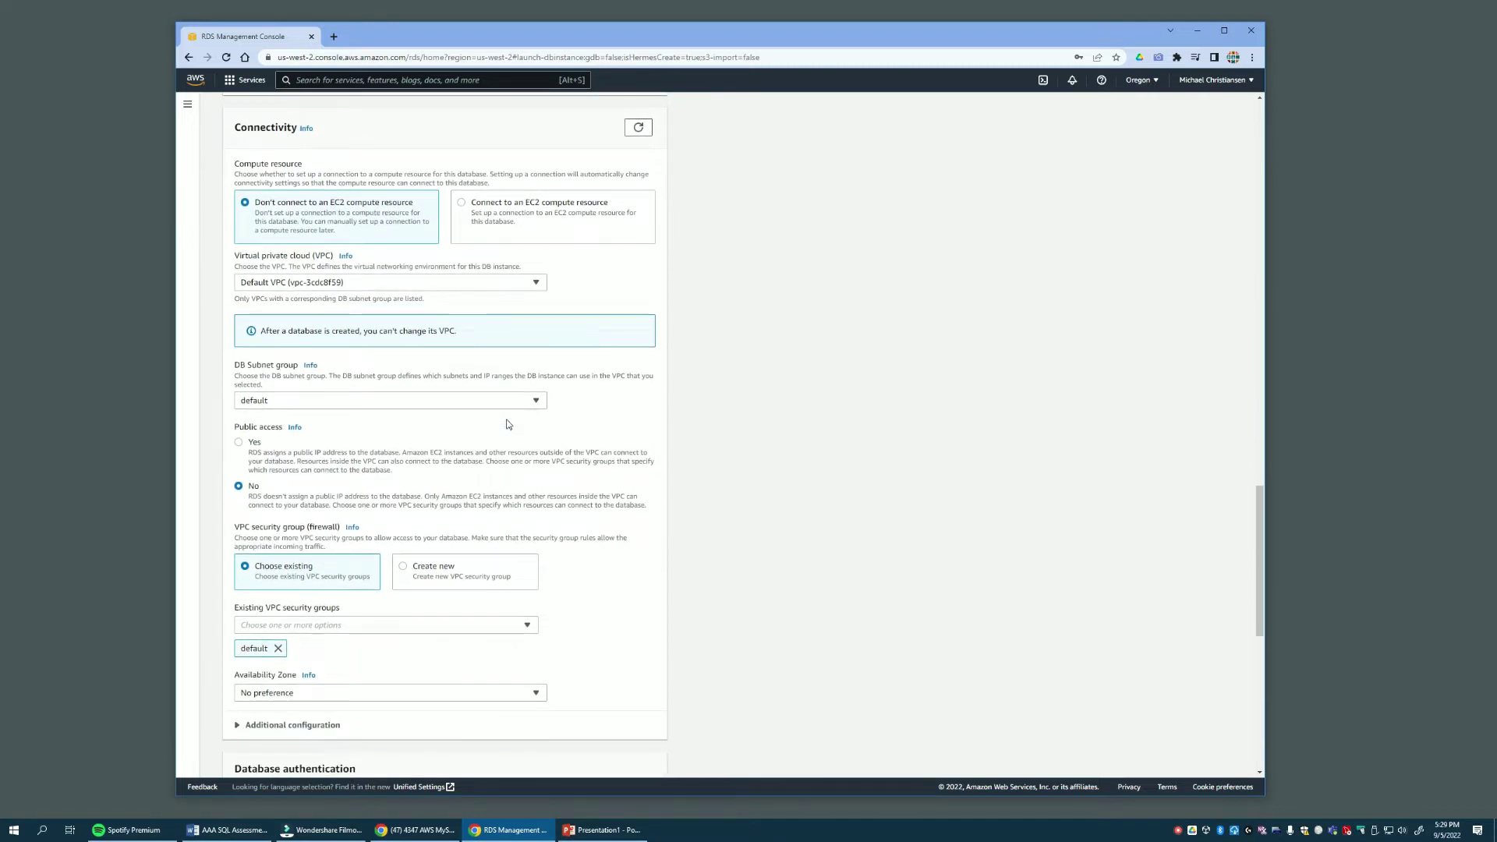
{"action": "scroll", "coordinate": [507, 425], "scroll_direction": "down", "scroll_amount": 1}
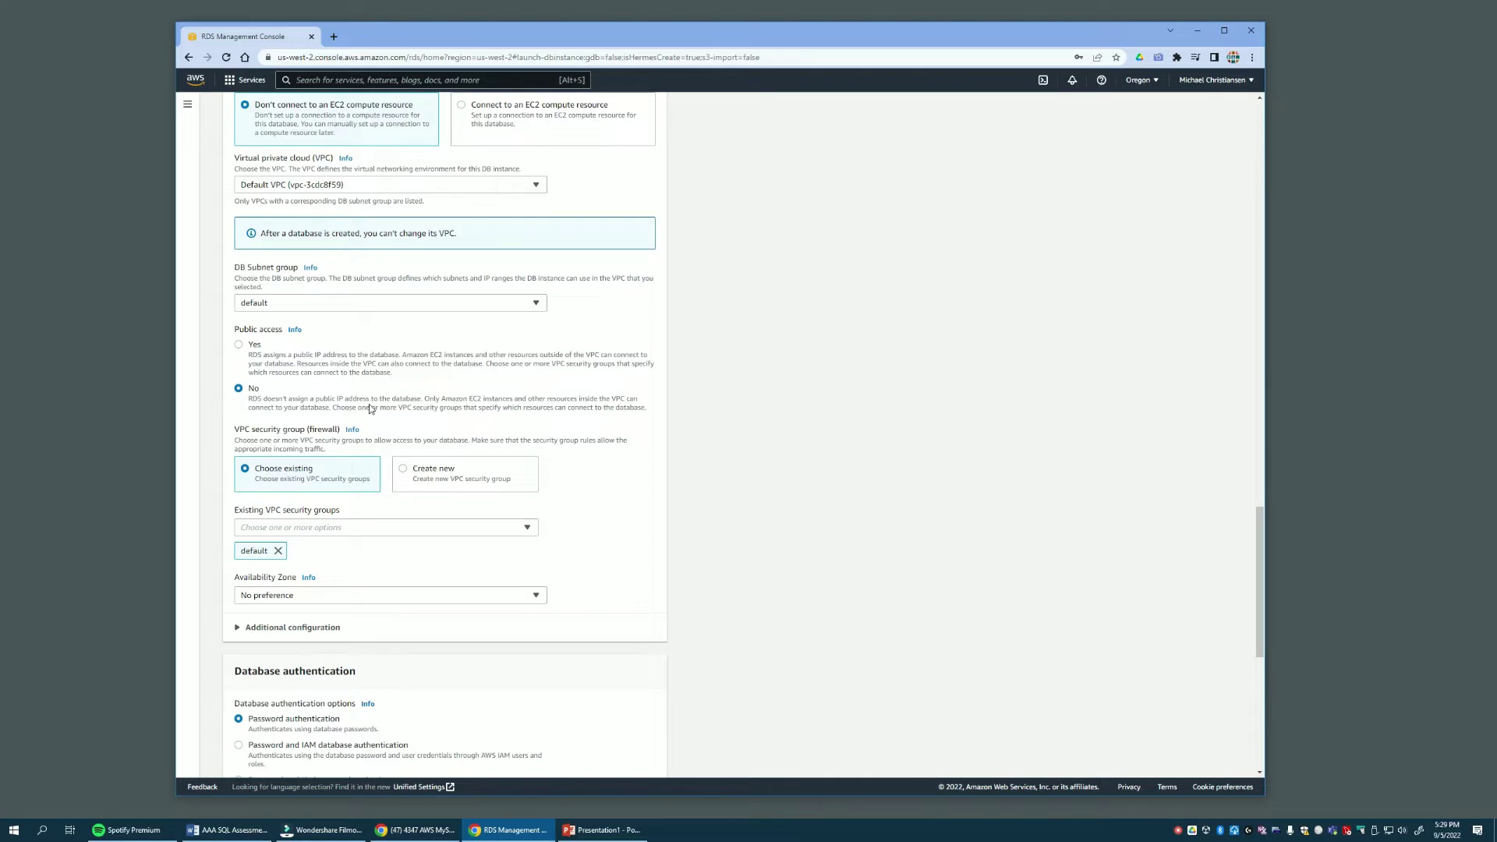
{"action": "scroll", "coordinate": [347, 371], "scroll_direction": "down", "scroll_amount": 1}
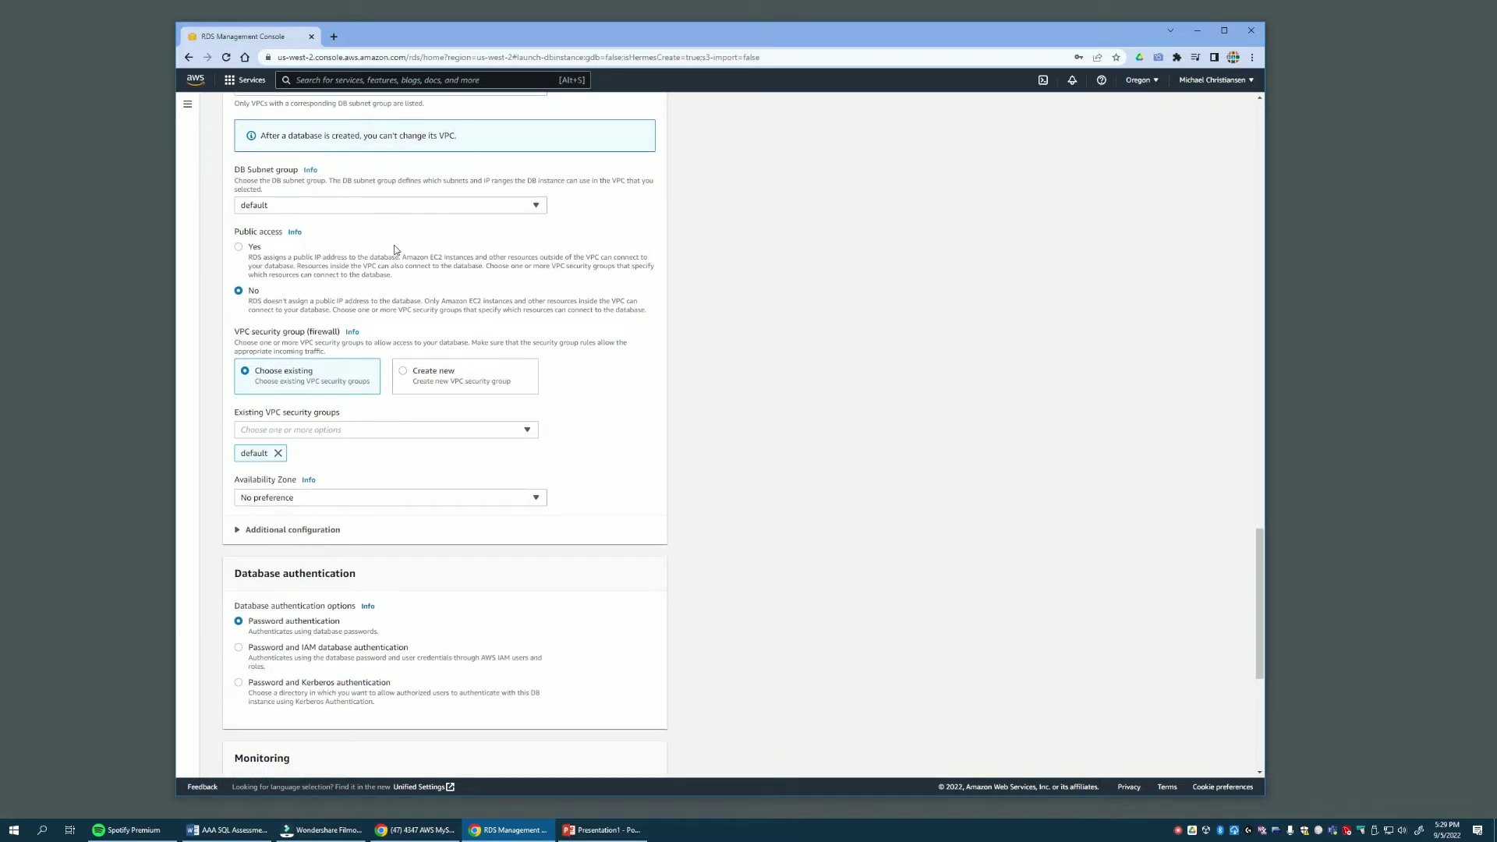
{"action": "left_click", "coordinate": [239, 247]}
Step: Choose to create a new VPC security group and name it delMeSG
{"action": "left_click", "coordinate": [404, 373]}
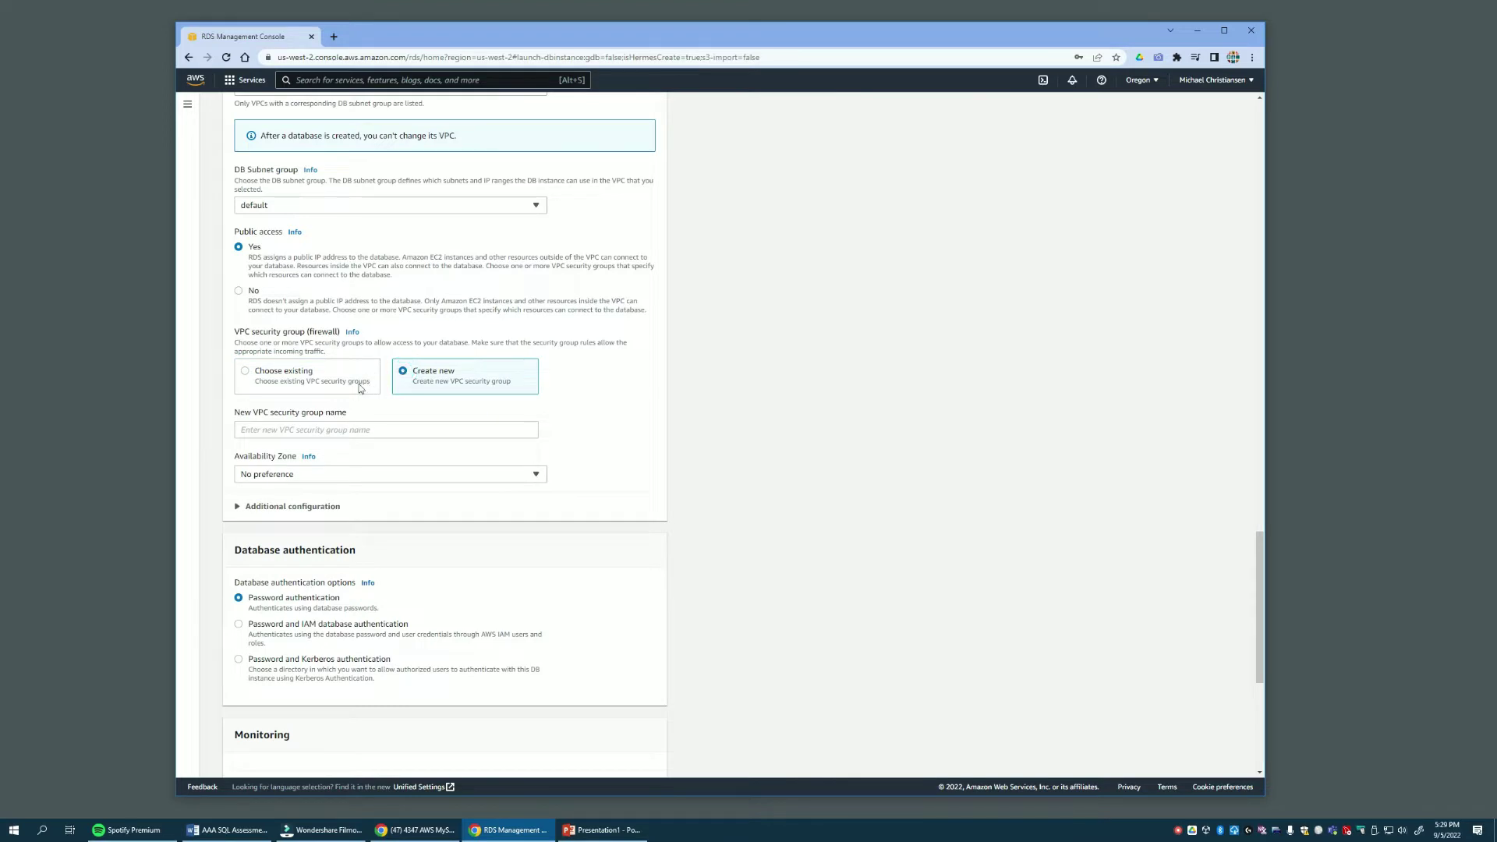
{"action": "left_click", "coordinate": [276, 427]}
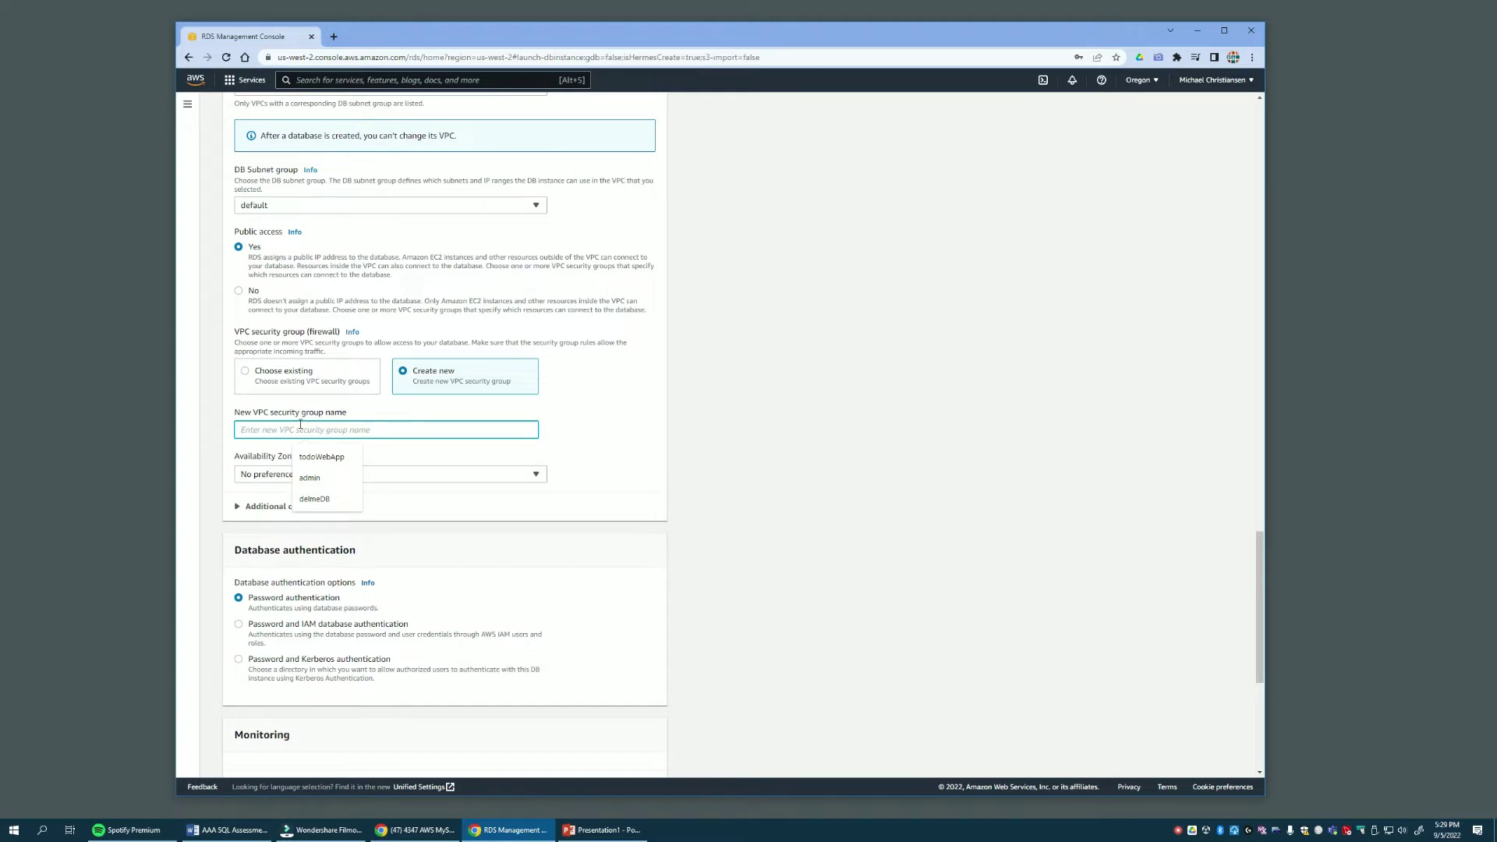
{"action": "type", "text": "del"}
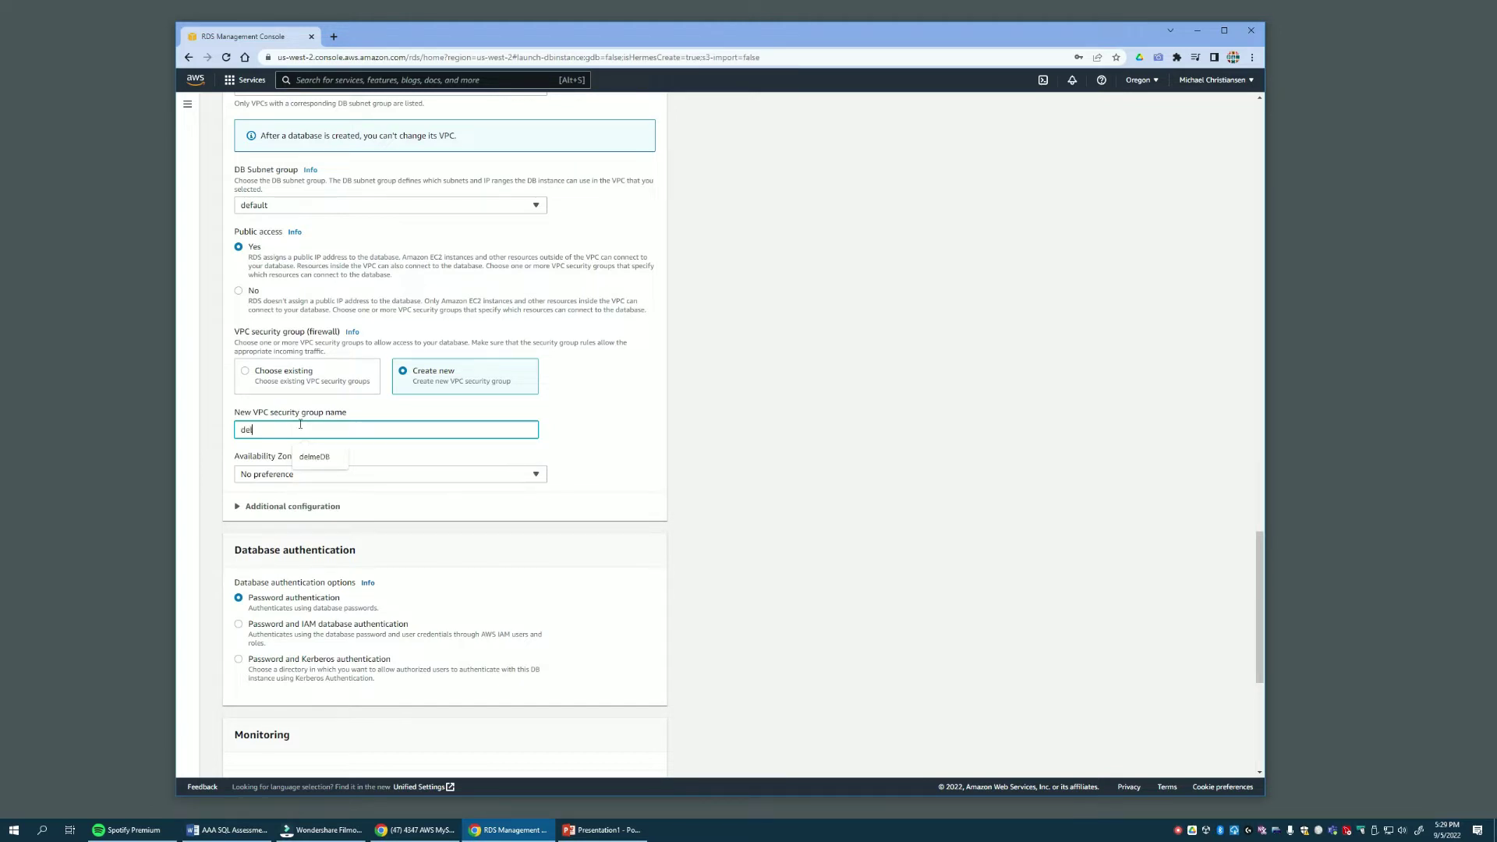
{"action": "type", "text": "MeSG"}
{"action": "left_click", "coordinate": [742, 489]}
Step: Examine the database port, the authentication options and the Enhanced Monitoring setting, leaving their additional configuration collapsed again
{"action": "scroll", "coordinate": [458, 530], "scroll_direction": "down", "scroll_amount": 1}
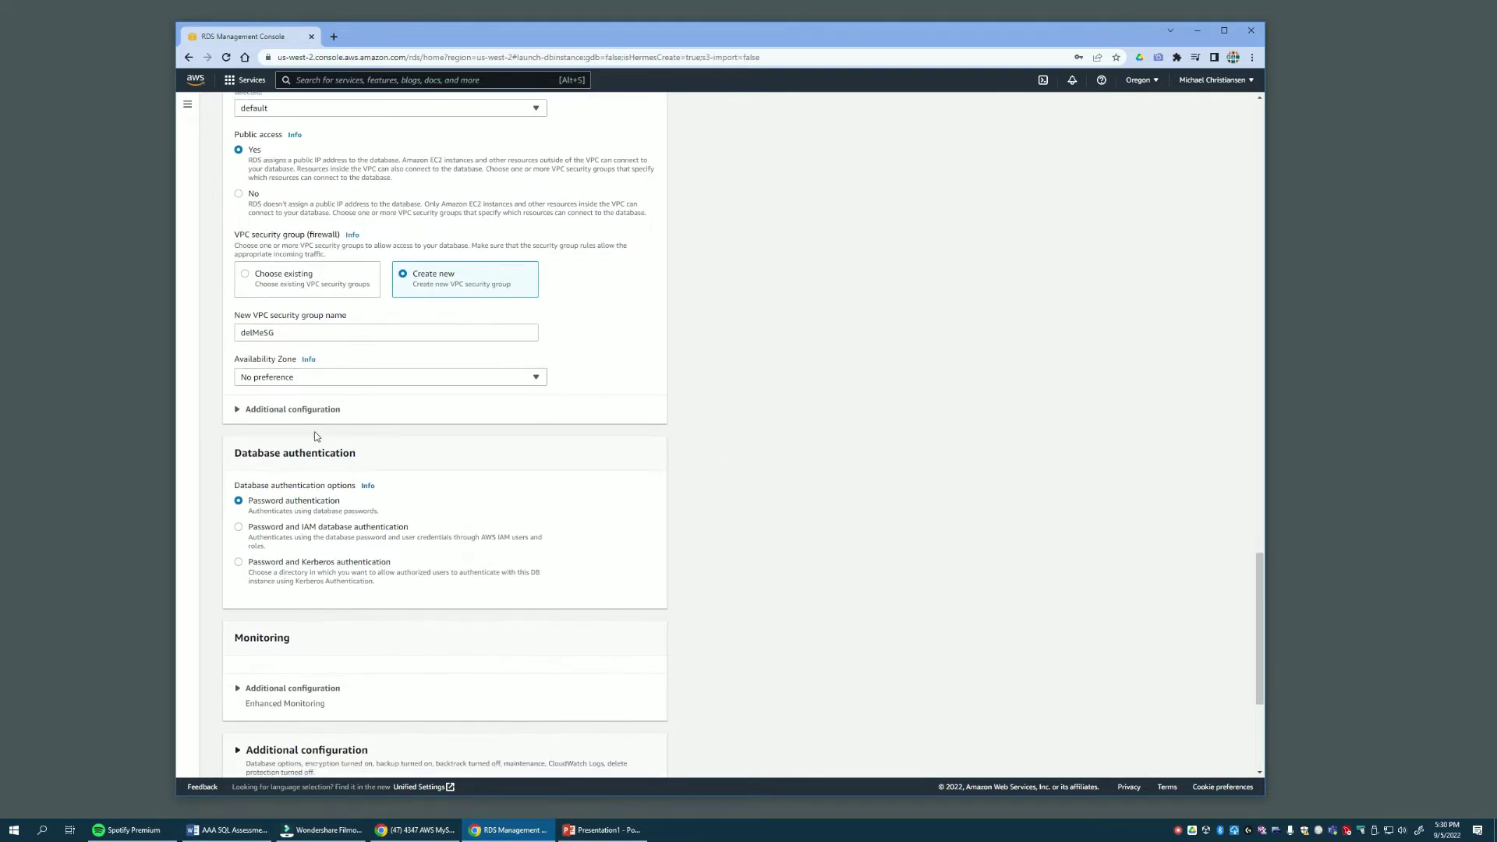
{"action": "left_click", "coordinate": [239, 411]}
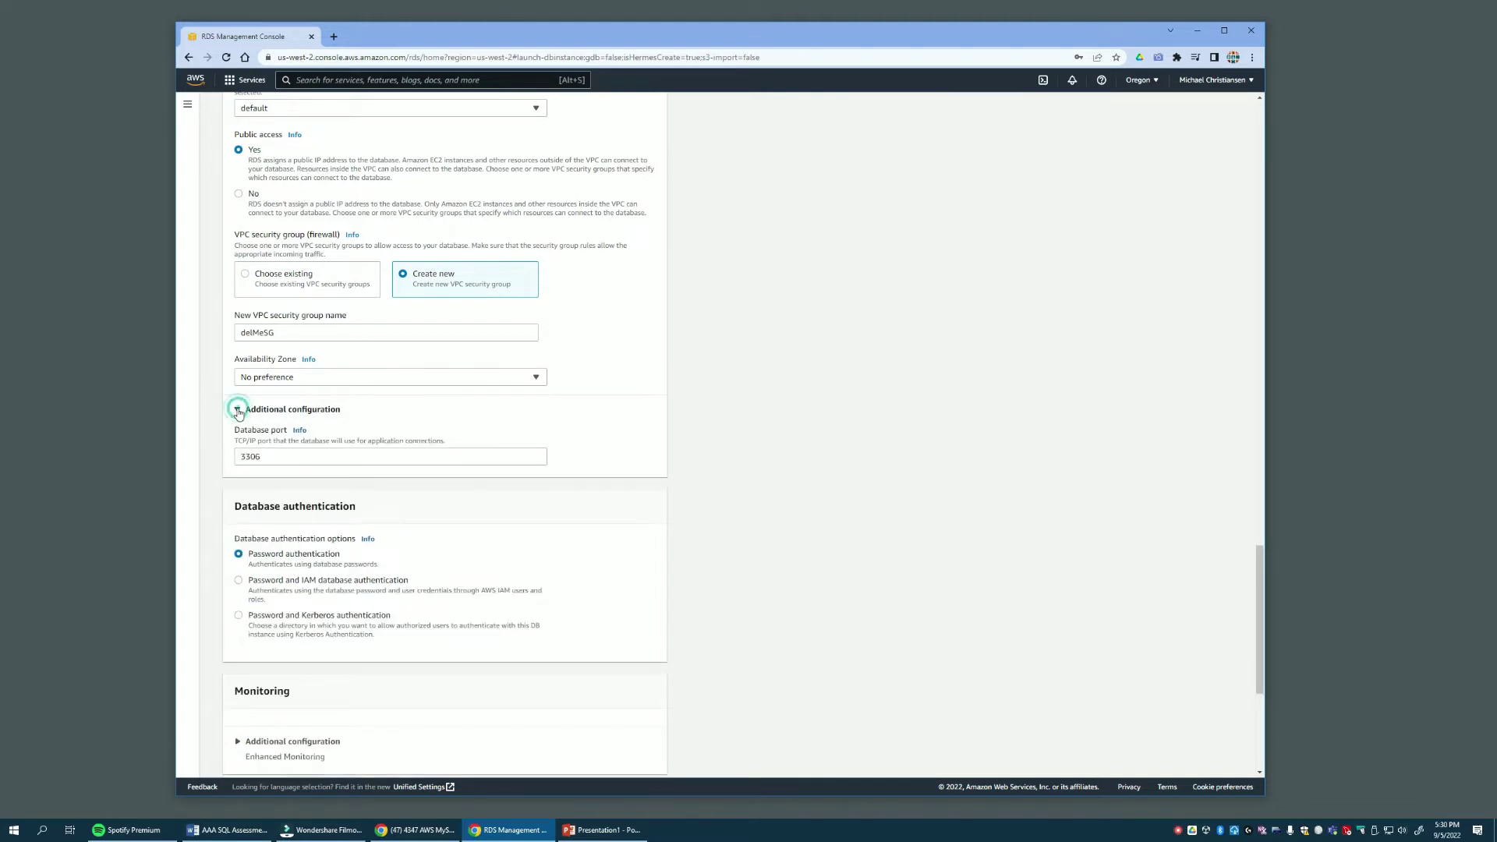
{"action": "left_click", "coordinate": [239, 411]}
{"action": "scroll", "coordinate": [433, 518], "scroll_direction": "down", "scroll_amount": 2}
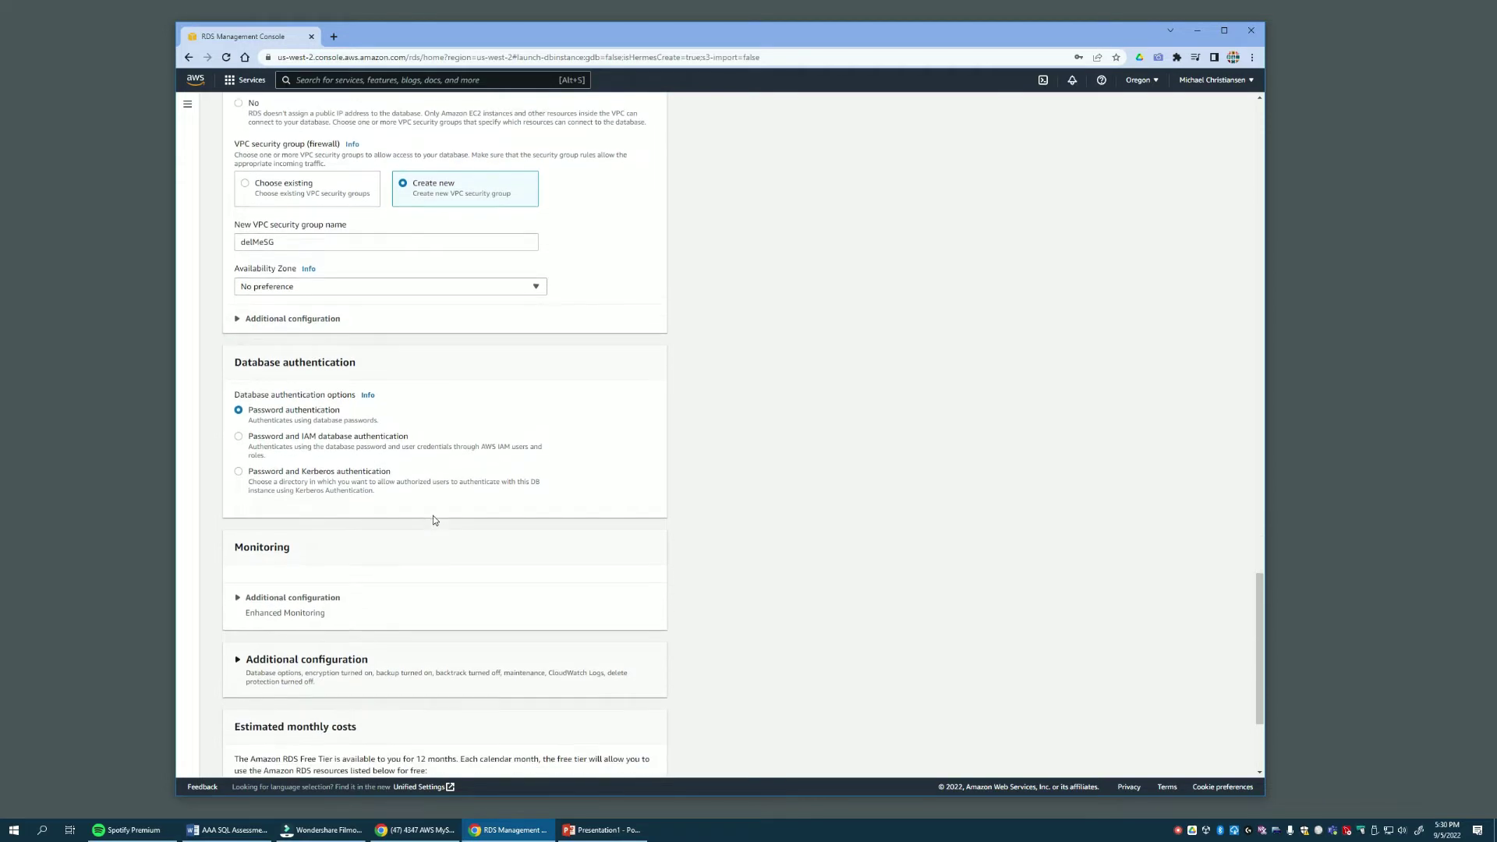
{"action": "scroll", "coordinate": [434, 520], "scroll_direction": "down", "scroll_amount": 1}
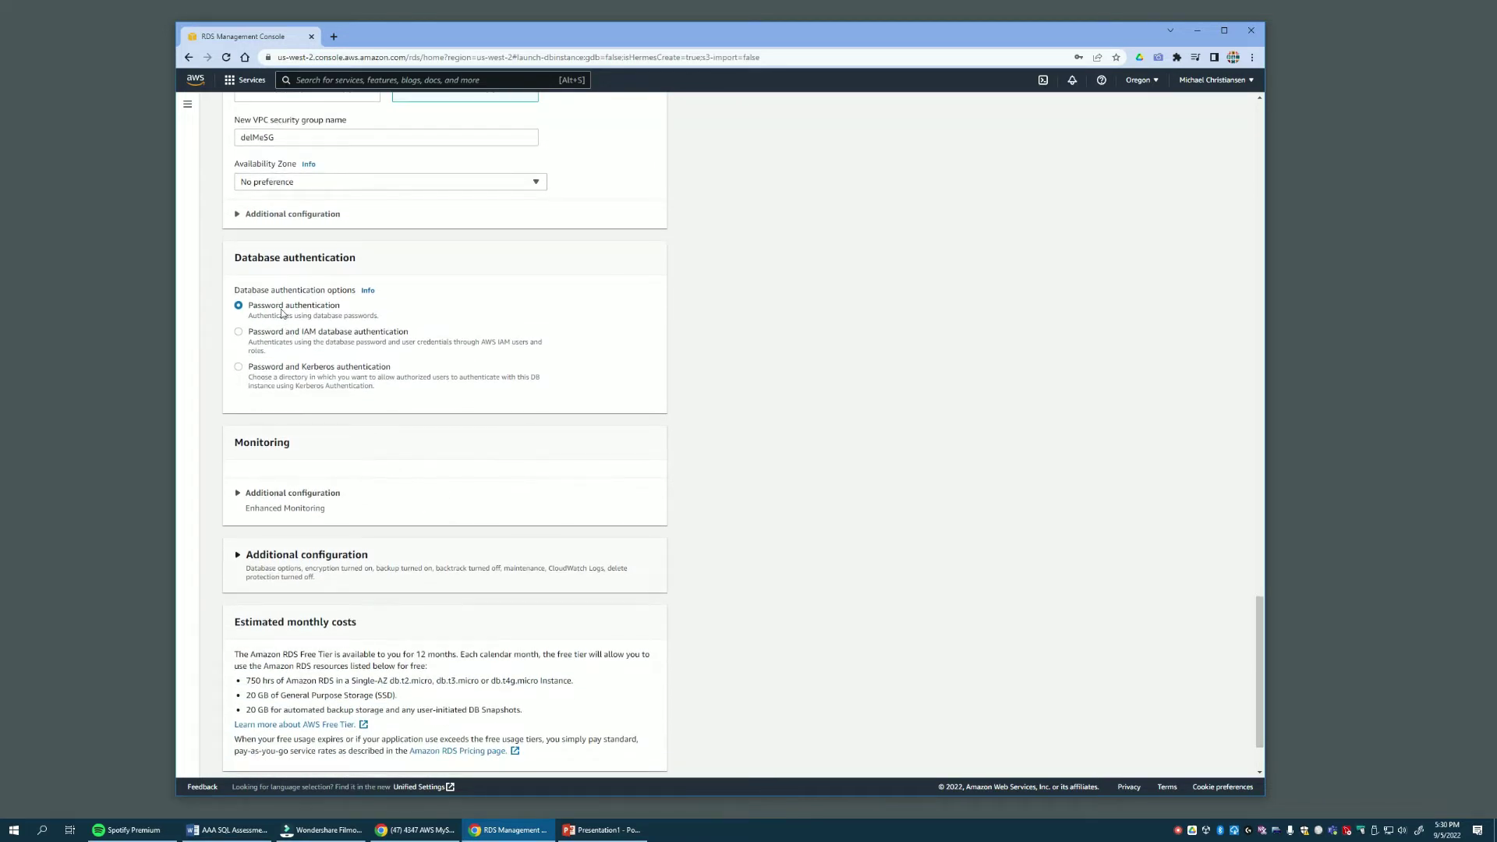
{"action": "scroll", "coordinate": [418, 489], "scroll_direction": "down", "scroll_amount": 1}
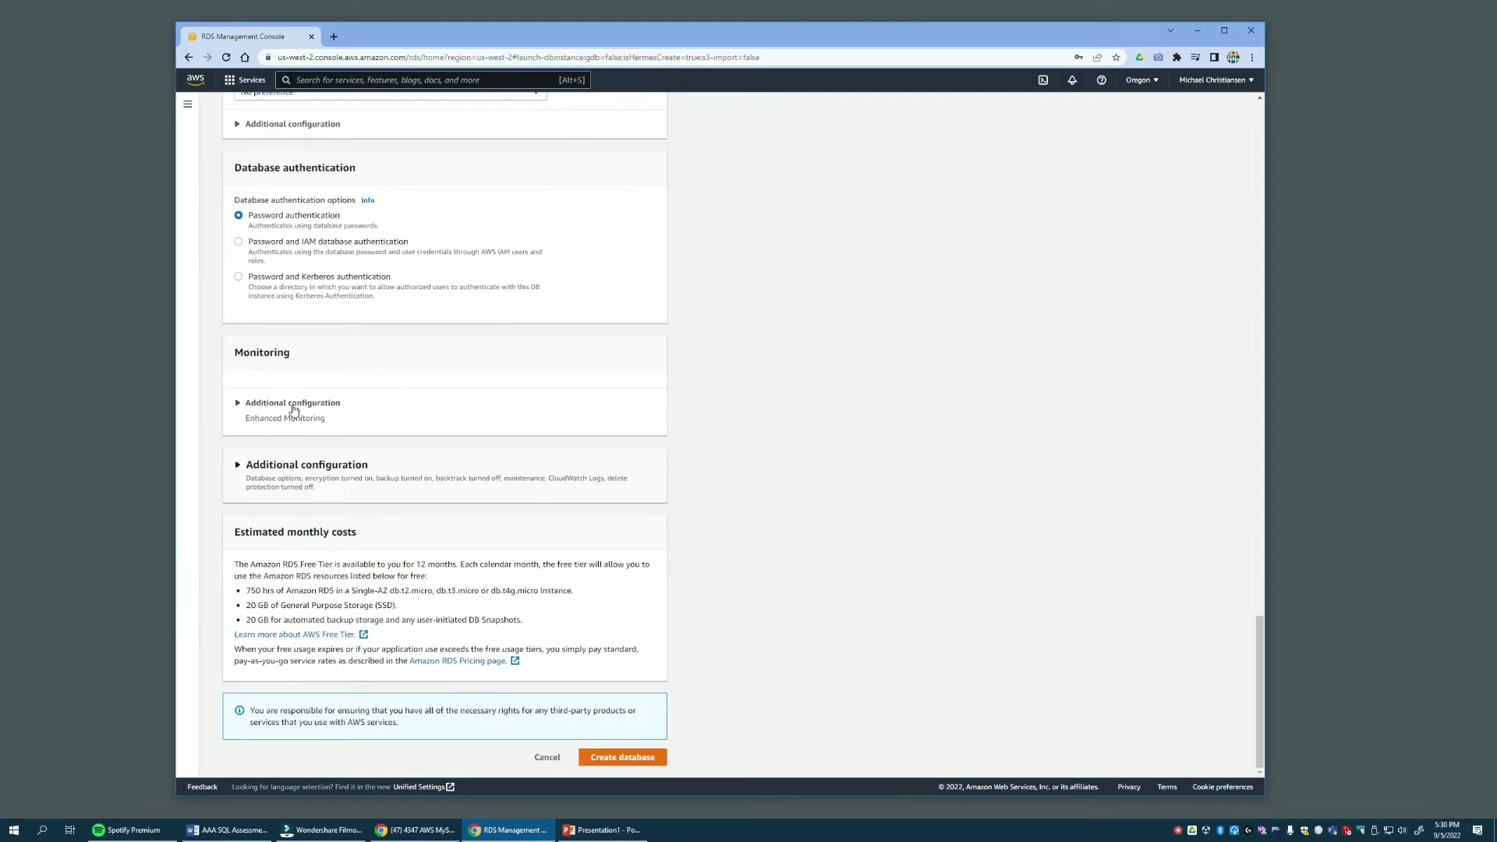
{"action": "left_click", "coordinate": [239, 404]}
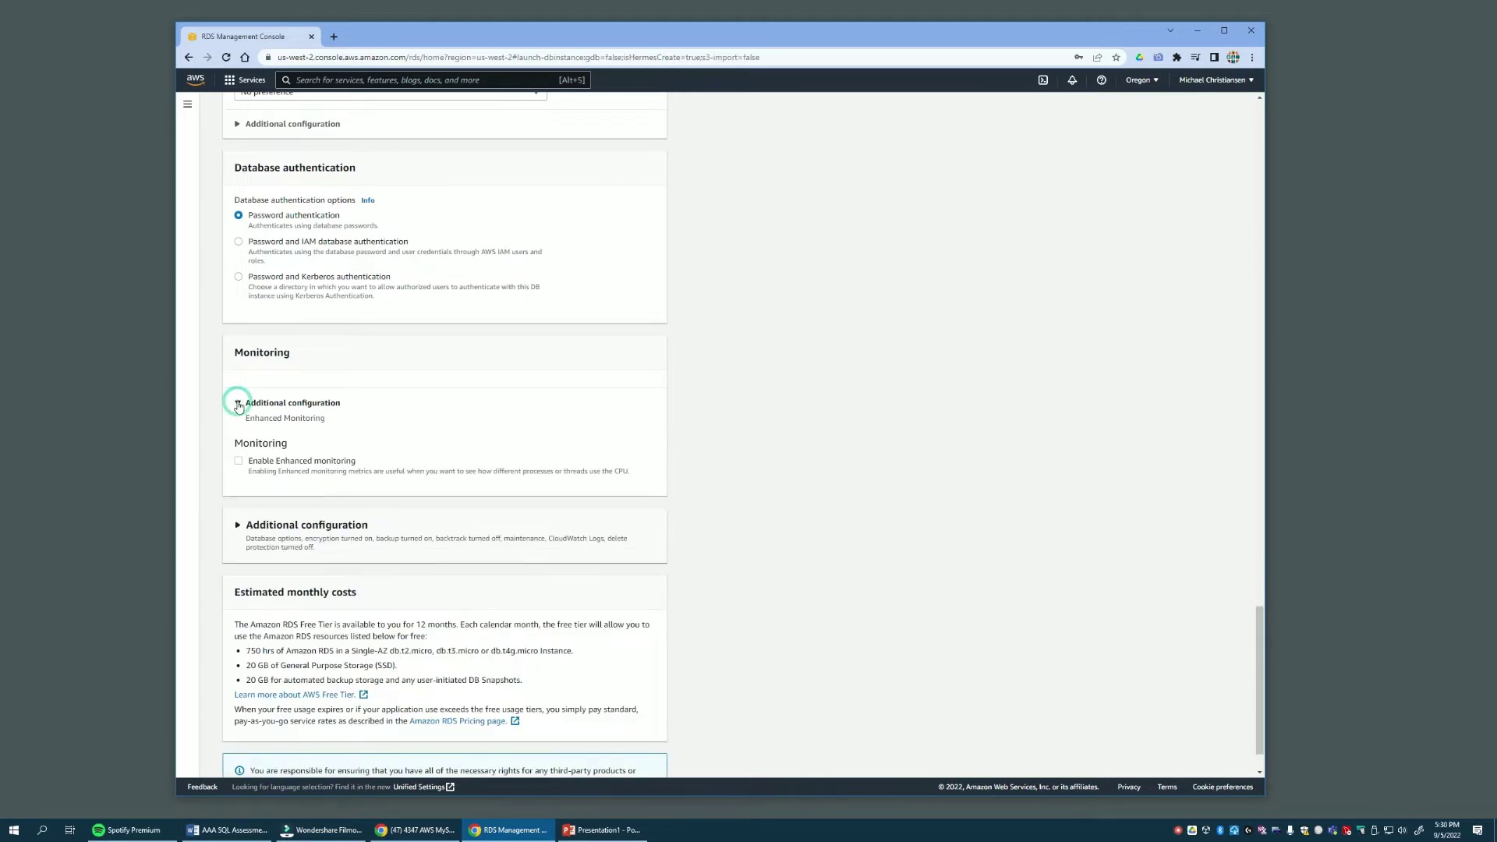
{"action": "left_click", "coordinate": [239, 405]}
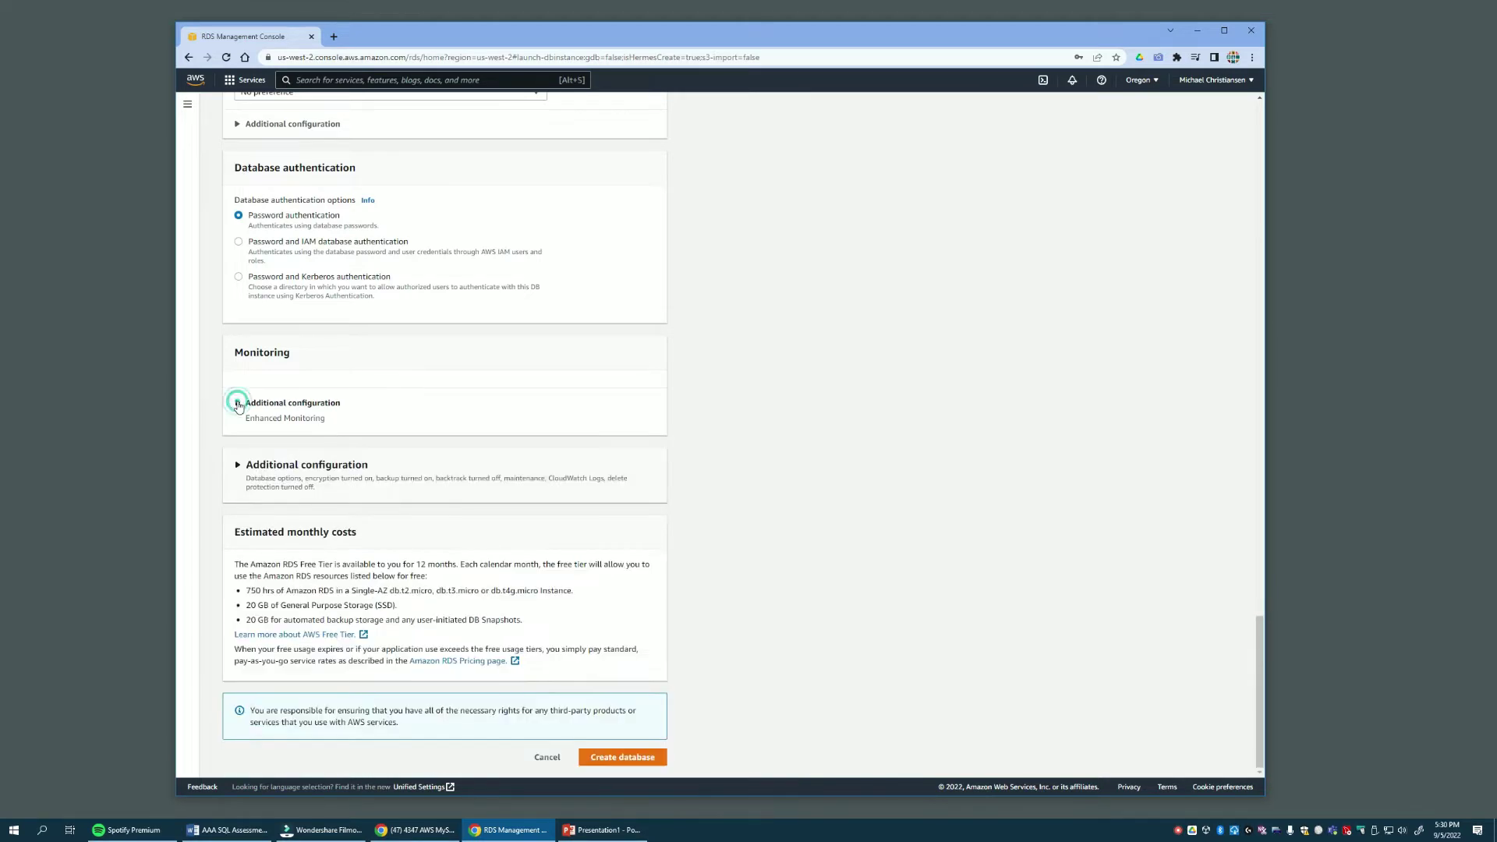
Step: Expand the database's additional configuration and disable encryption, keeping the default database options and automated backups
{"action": "left_click", "coordinate": [237, 466]}
{"action": "scroll", "coordinate": [407, 516], "scroll_direction": "down", "scroll_amount": 1}
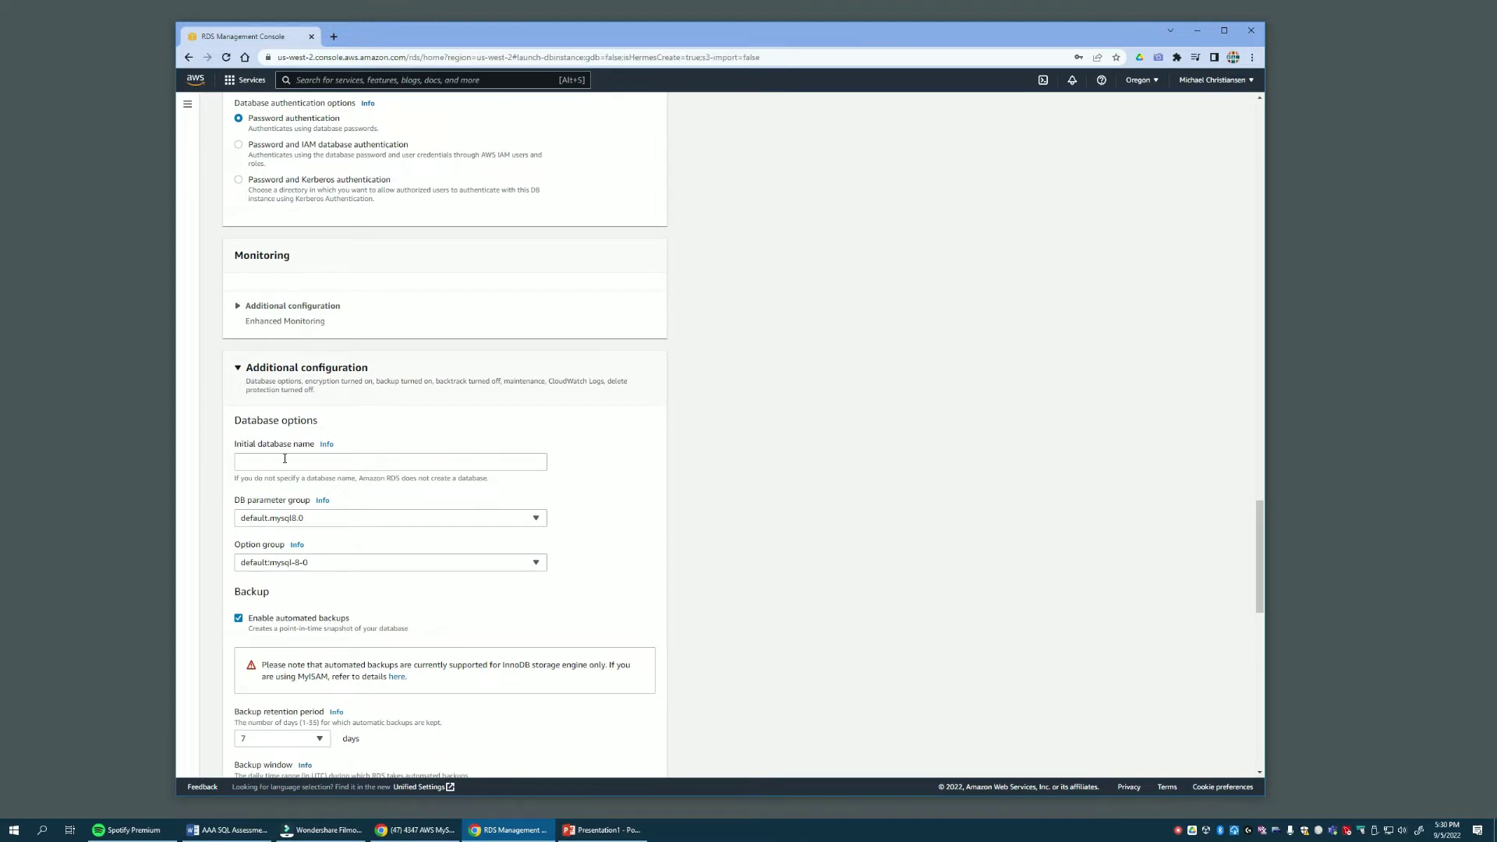
{"action": "scroll", "coordinate": [285, 458], "scroll_direction": "down", "scroll_amount": 1}
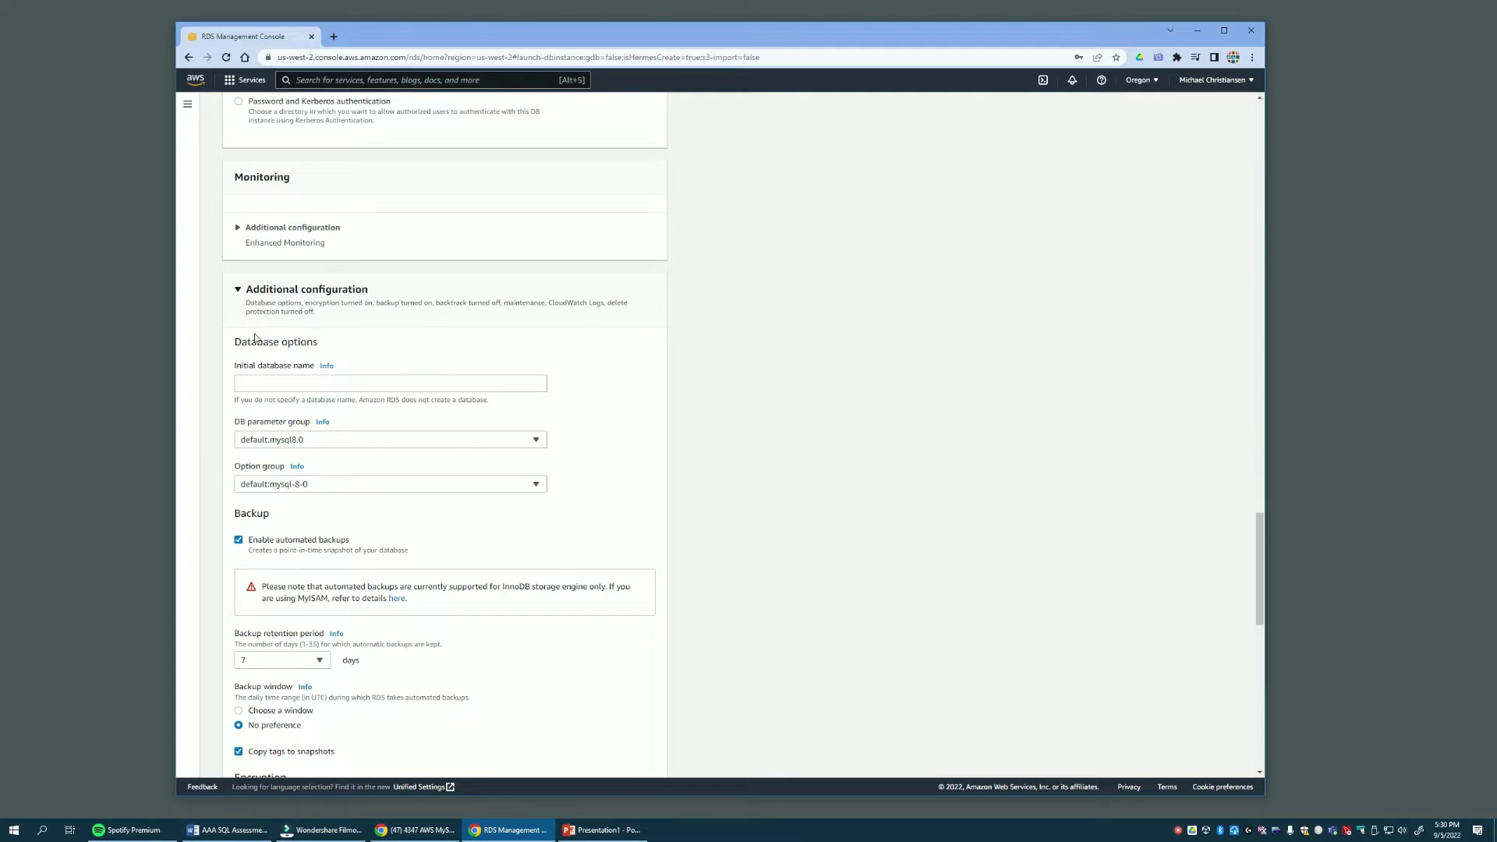
{"action": "scroll", "coordinate": [442, 564], "scroll_direction": "down", "scroll_amount": 1}
{"action": "scroll", "coordinate": [441, 564], "scroll_direction": "down", "scroll_amount": 2}
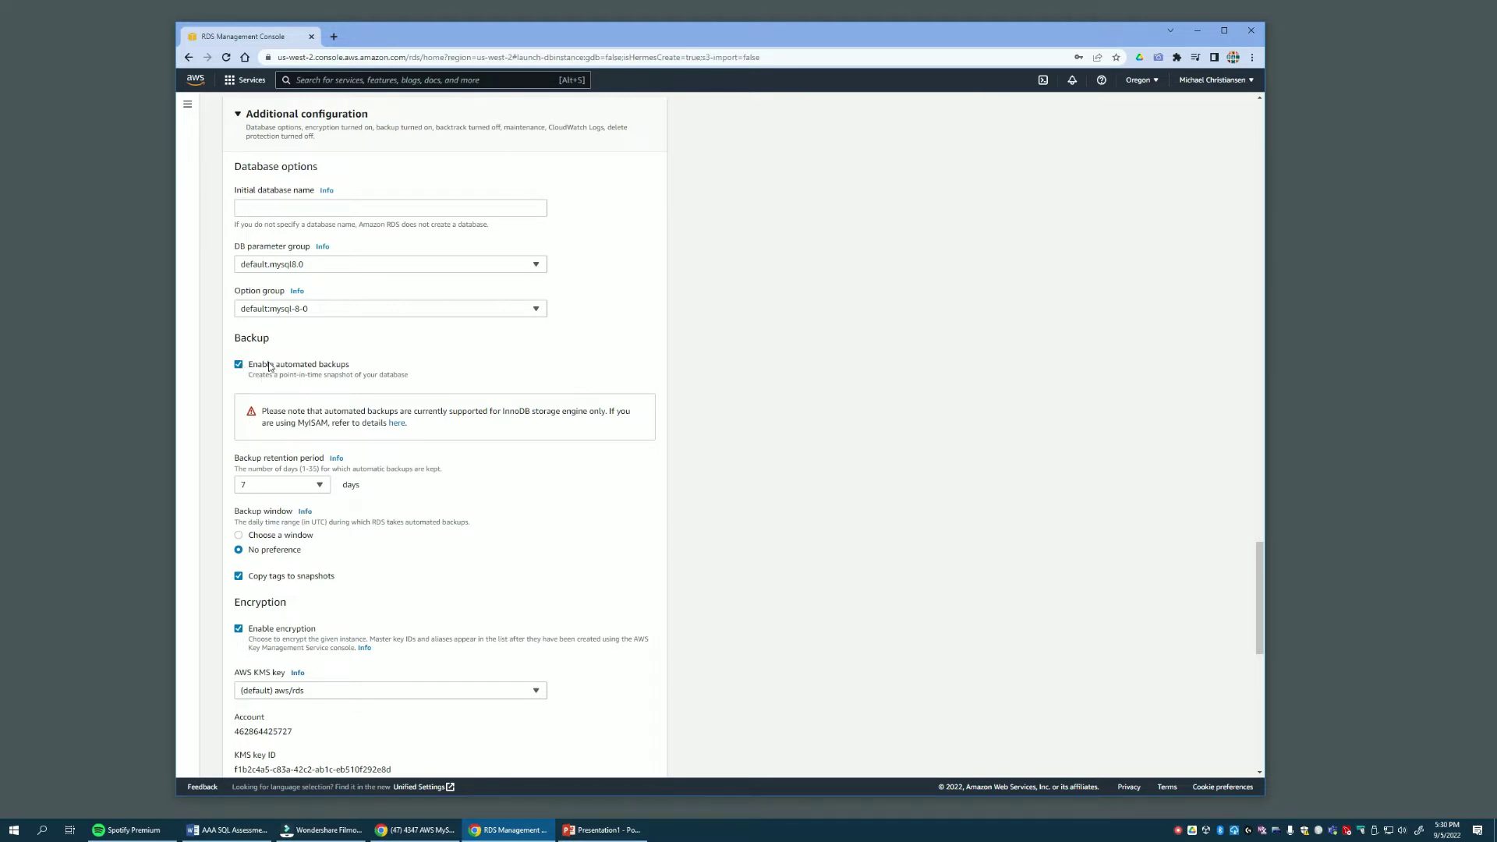
{"action": "scroll", "coordinate": [527, 507], "scroll_direction": "down", "scroll_amount": 3}
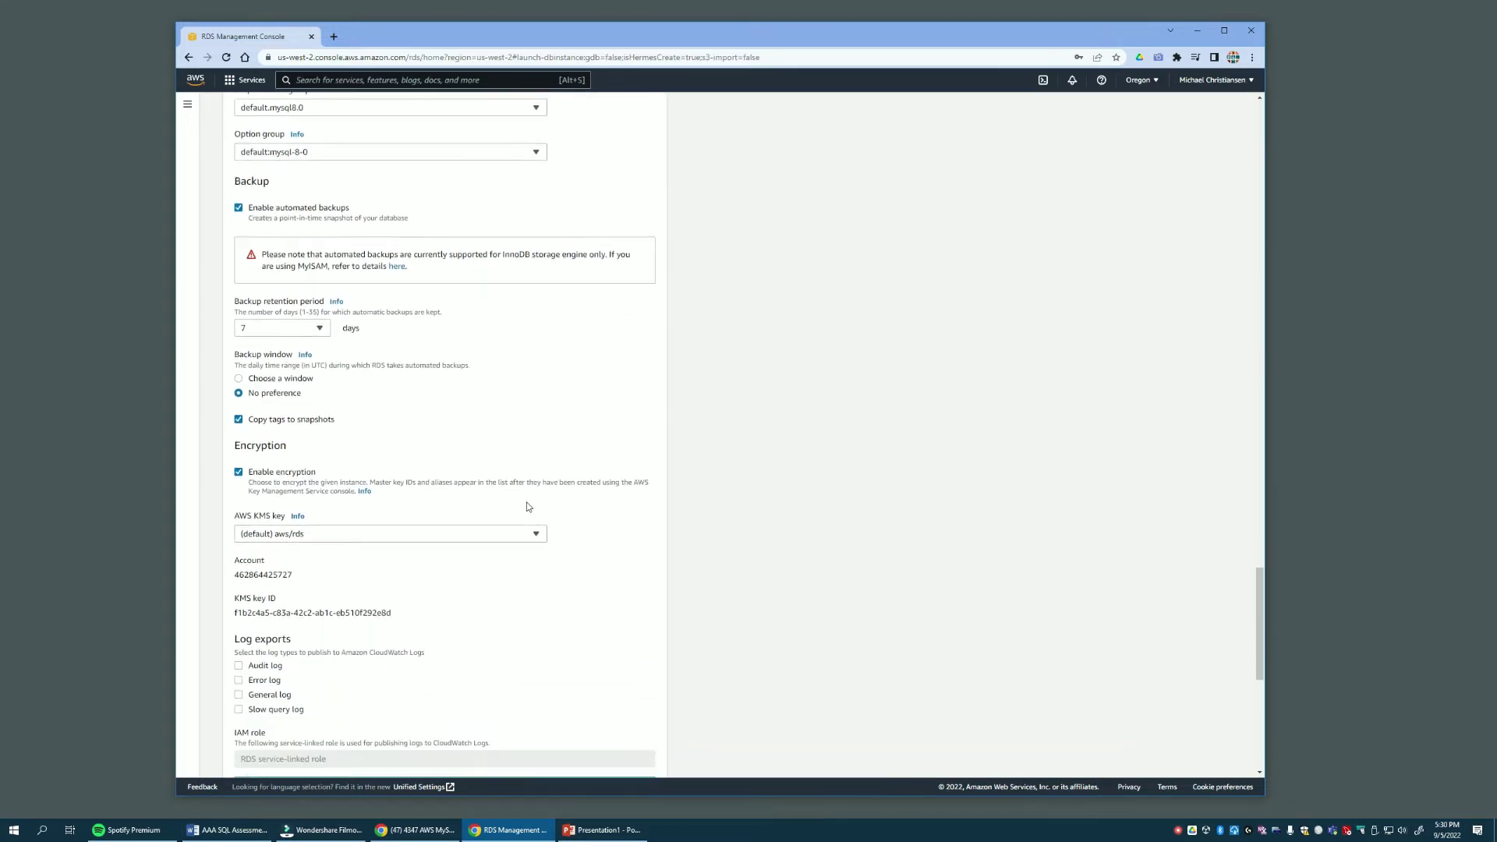
{"action": "scroll", "coordinate": [527, 507], "scroll_direction": "down", "scroll_amount": 2}
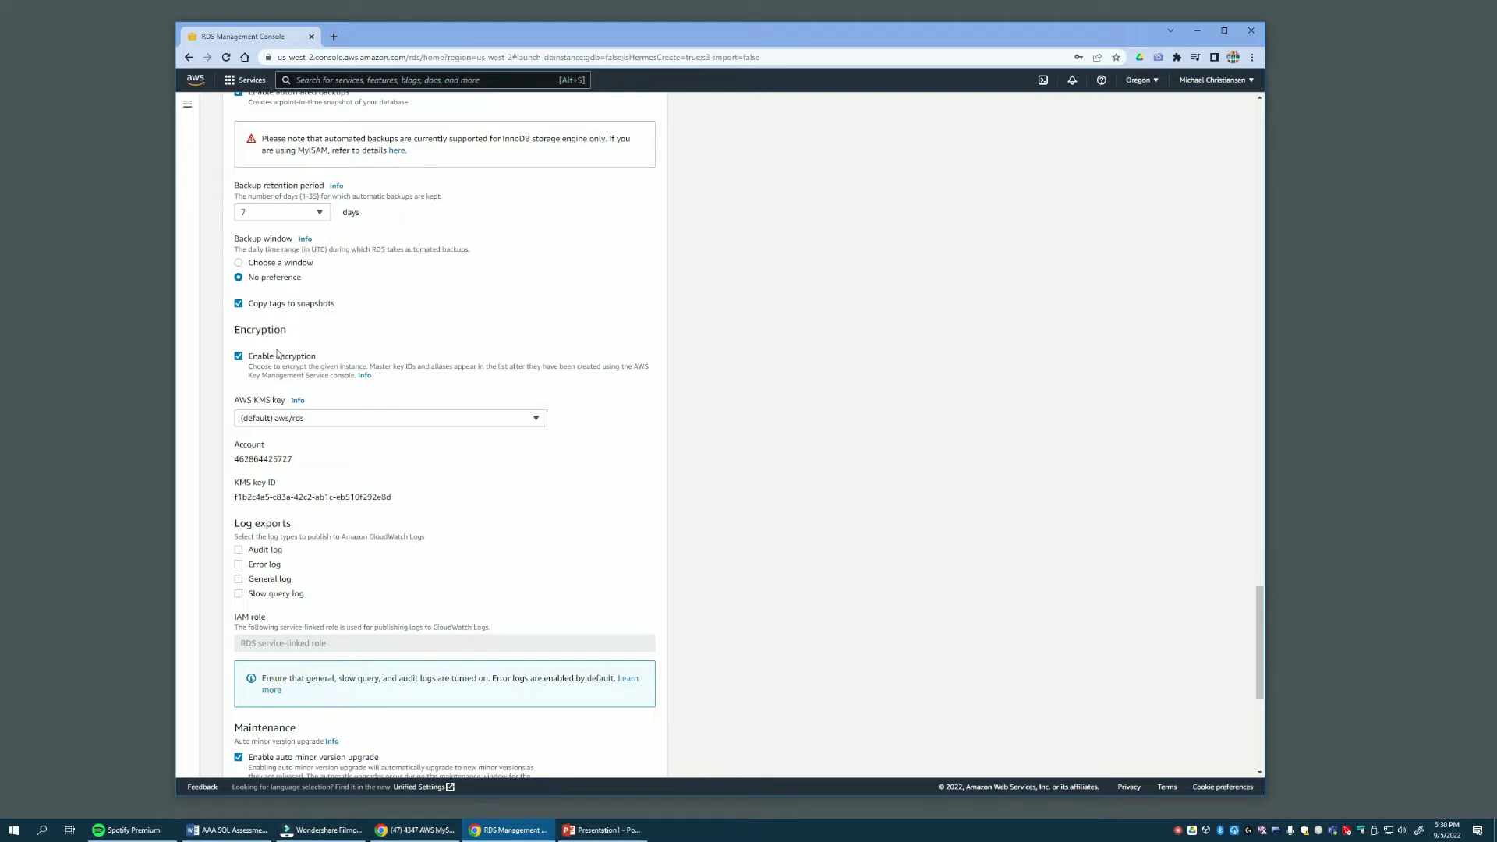
{"action": "left_click", "coordinate": [239, 358]}
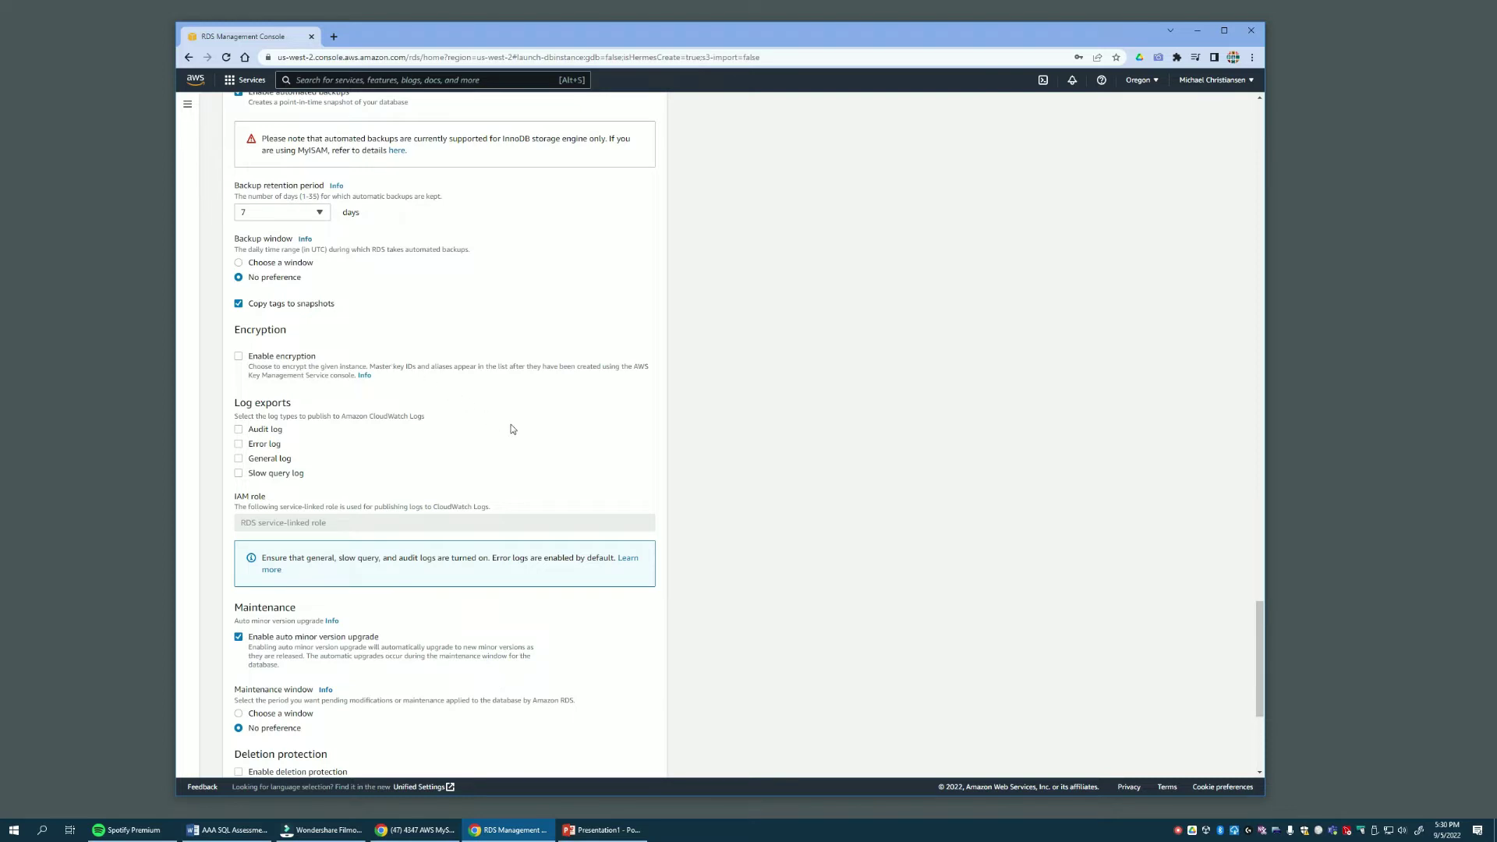
Step: Enable deletion protection for the database, keeping the default log export and maintenance settings
{"action": "scroll", "coordinate": [512, 428], "scroll_direction": "down", "scroll_amount": 1}
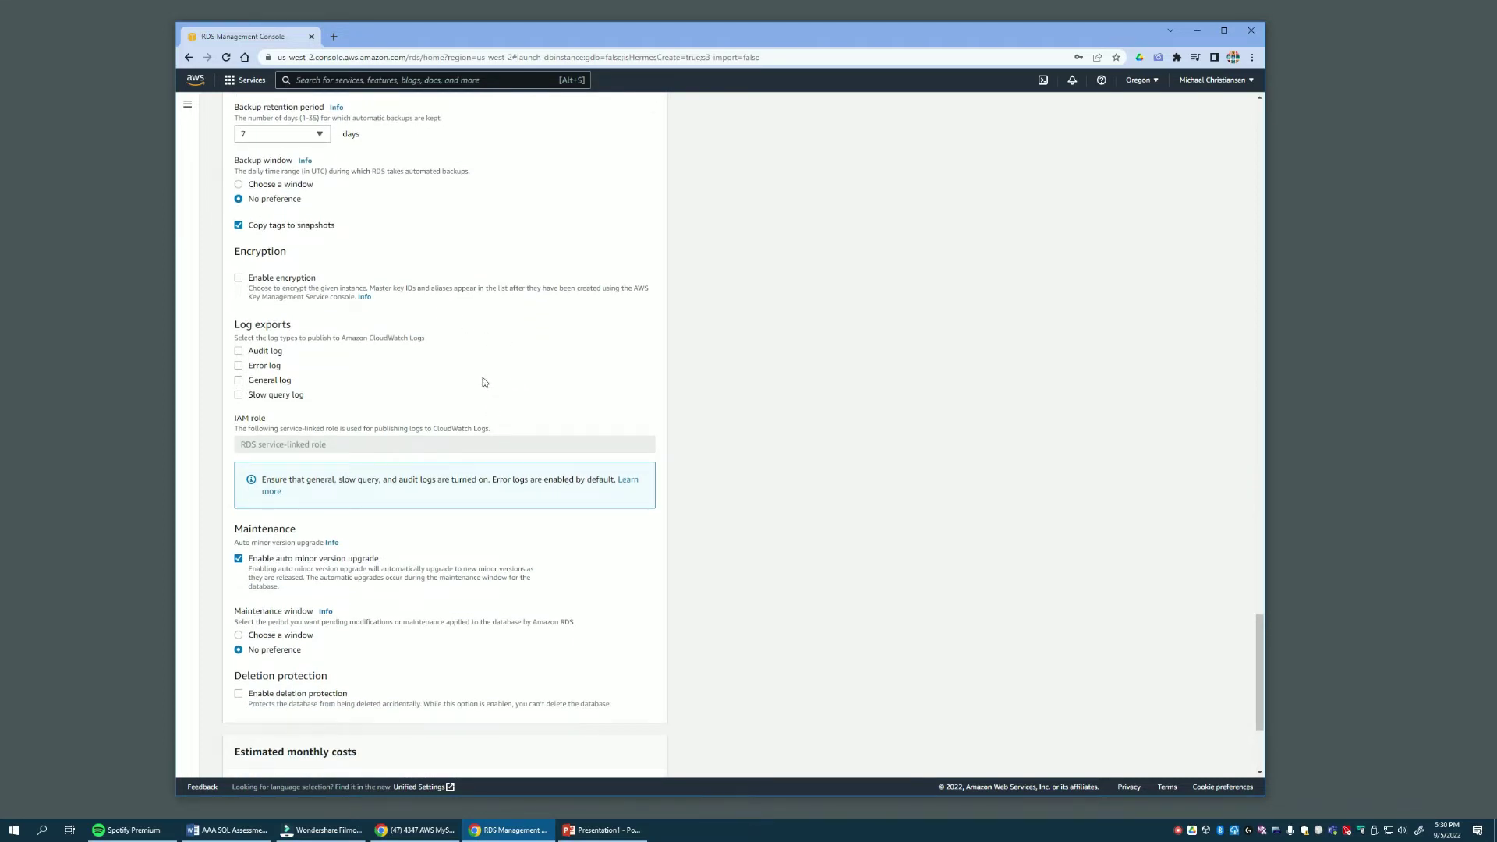
{"action": "scroll", "coordinate": [491, 382], "scroll_direction": "down", "scroll_amount": 2}
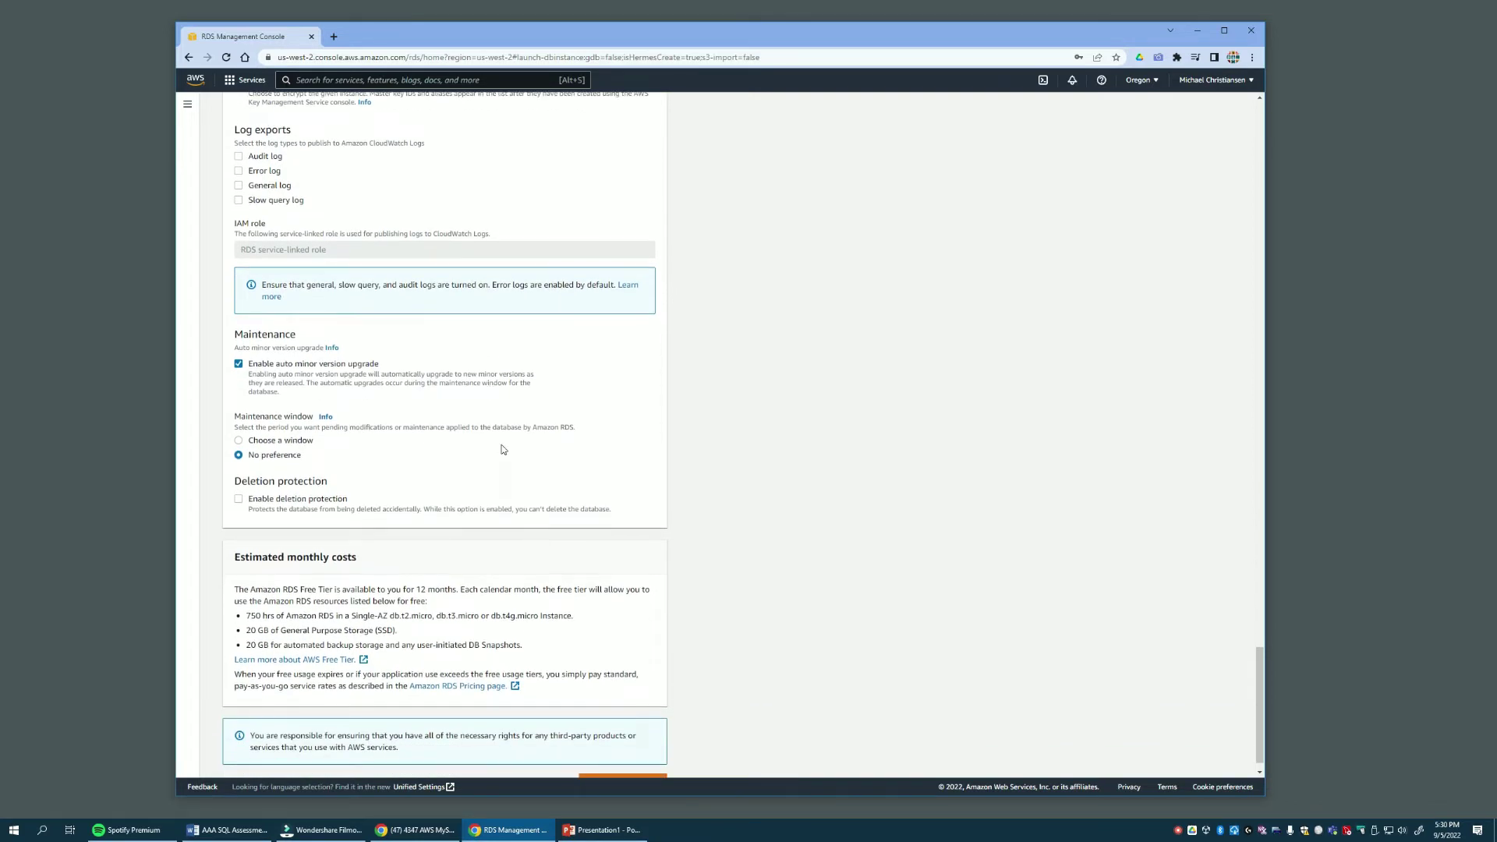
{"action": "scroll", "coordinate": [503, 450], "scroll_direction": "down", "scroll_amount": 1}
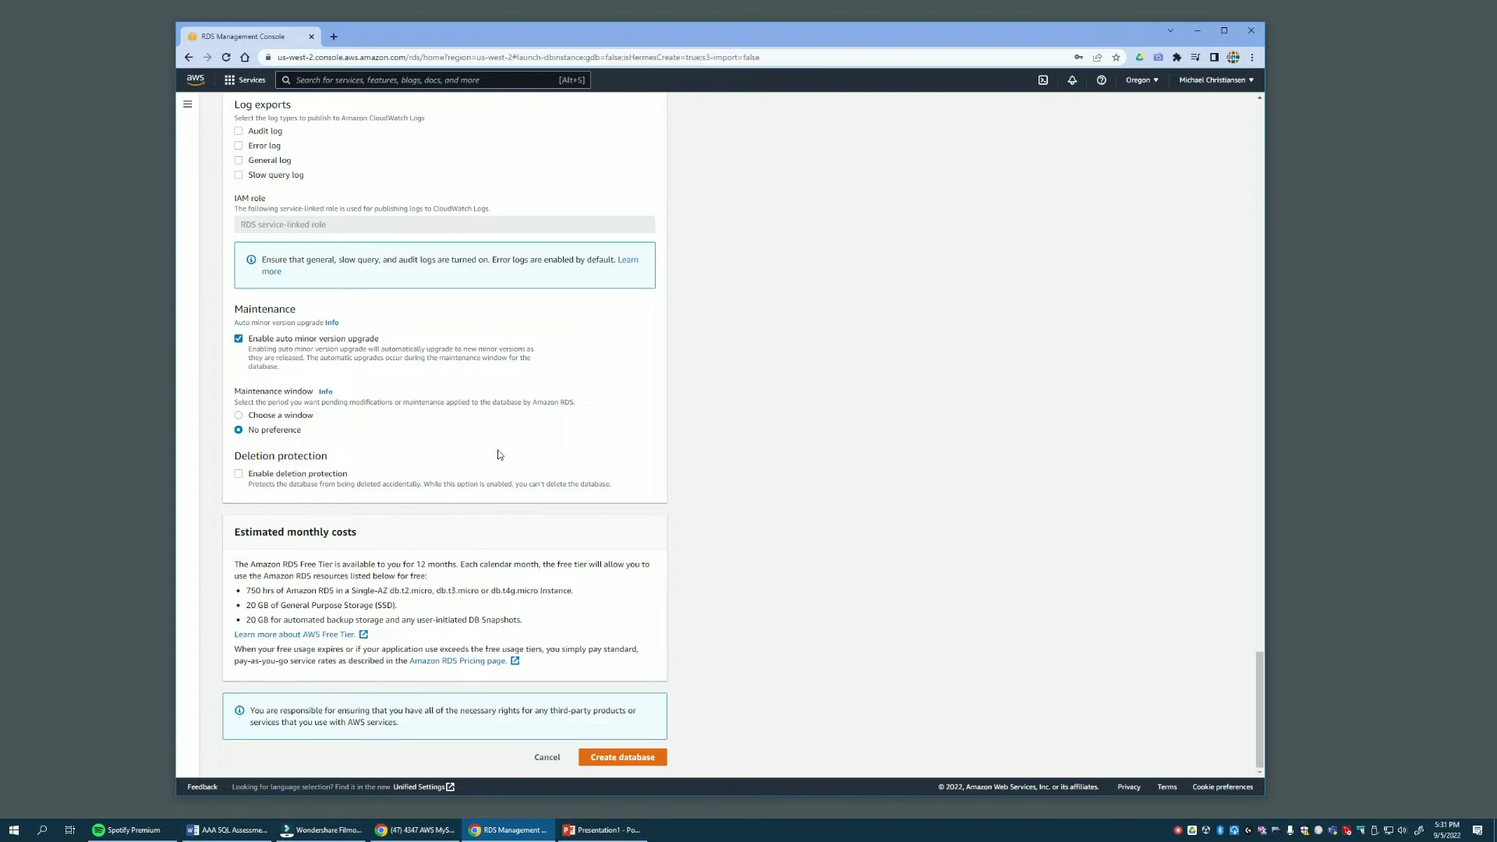
{"action": "left_click", "coordinate": [239, 474]}
Step: Review the new database's template, instance identifier, credentials, instance class and storage settings
{"action": "left_click_drag", "start_coordinate": [1263, 657], "coordinate": [1253, 242]}
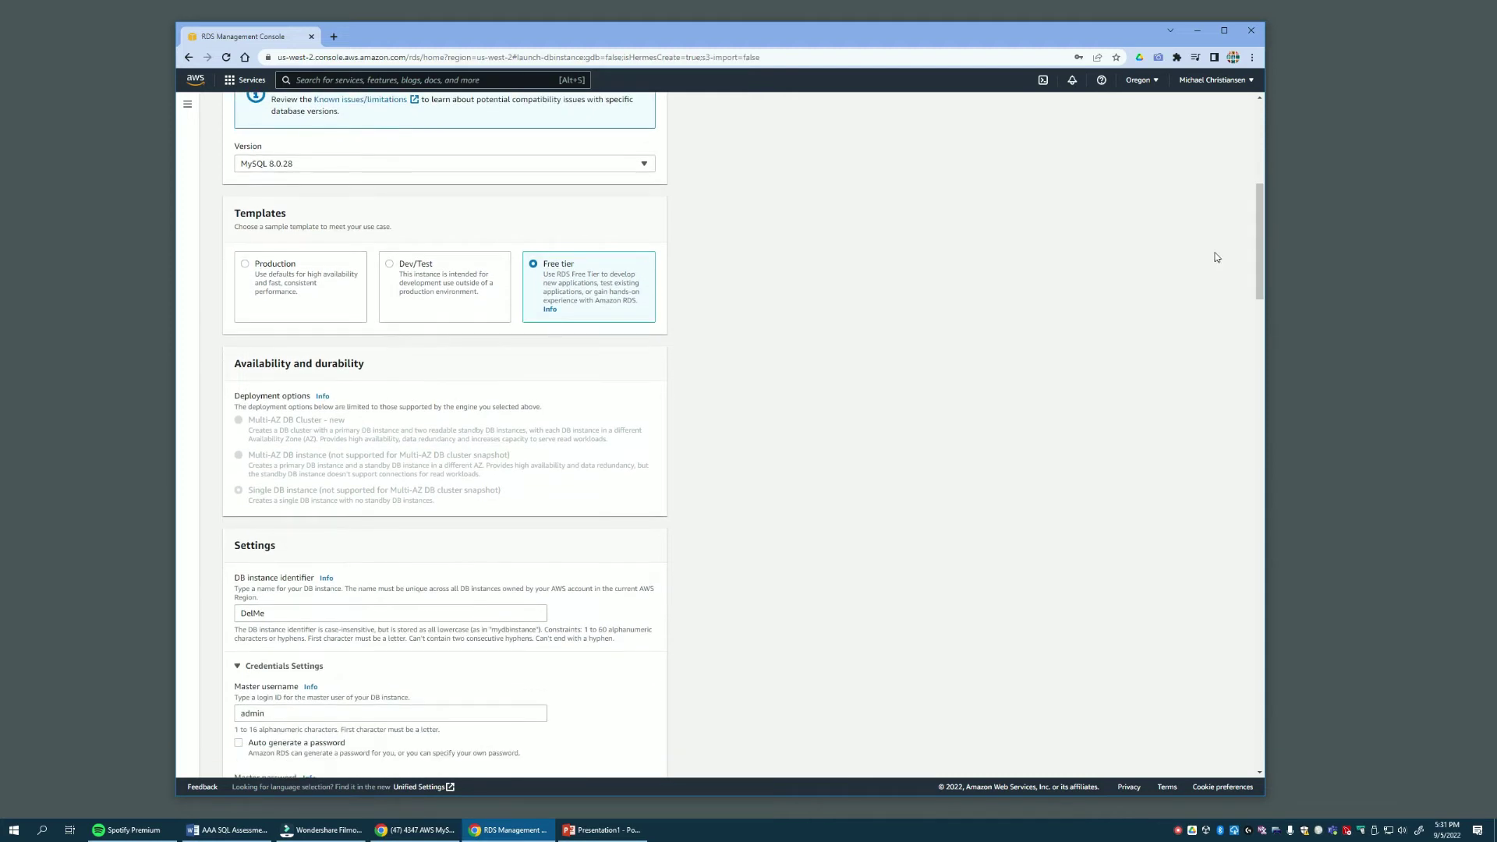
{"action": "scroll", "coordinate": [1009, 354], "scroll_direction": "down", "scroll_amount": 3}
{"action": "scroll", "coordinate": [1010, 353], "scroll_direction": "down", "scroll_amount": 2}
{"action": "scroll", "coordinate": [1009, 354], "scroll_direction": "down", "scroll_amount": 1}
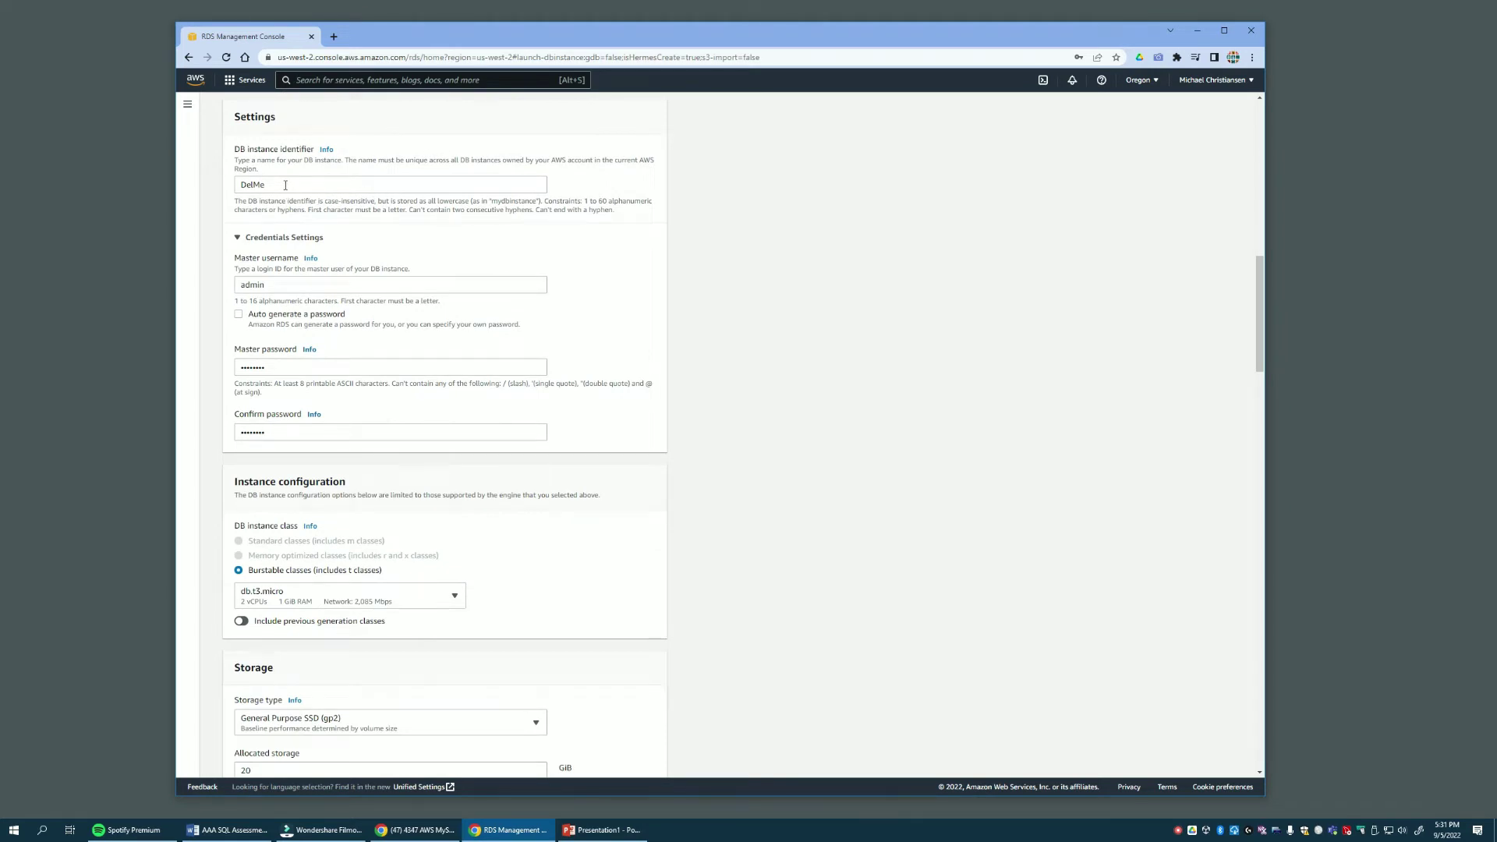
{"action": "scroll", "coordinate": [790, 310], "scroll_direction": "down", "scroll_amount": 1}
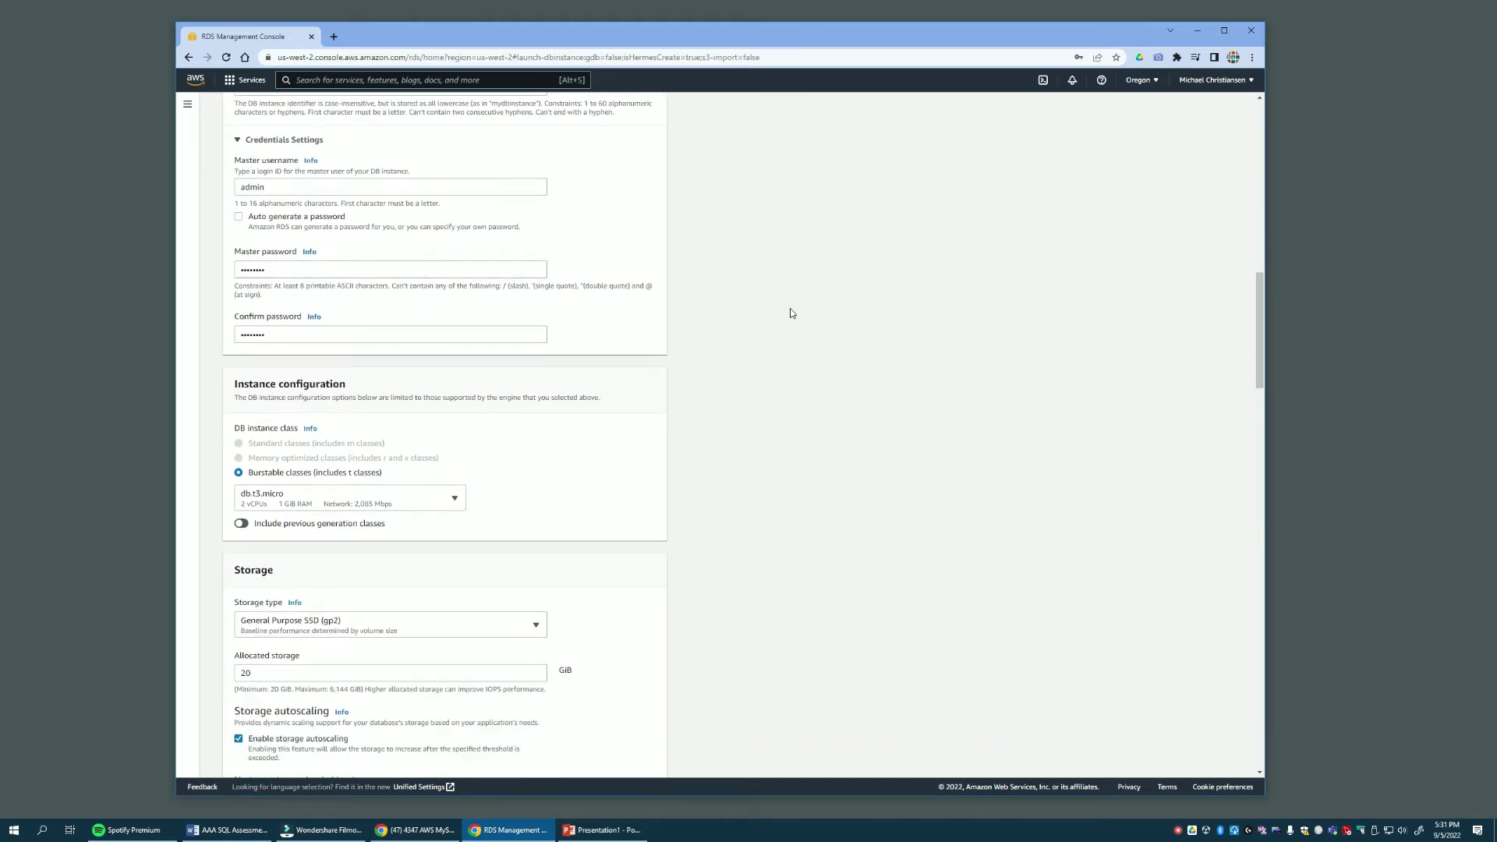
{"action": "scroll", "coordinate": [791, 313], "scroll_direction": "down", "scroll_amount": 2}
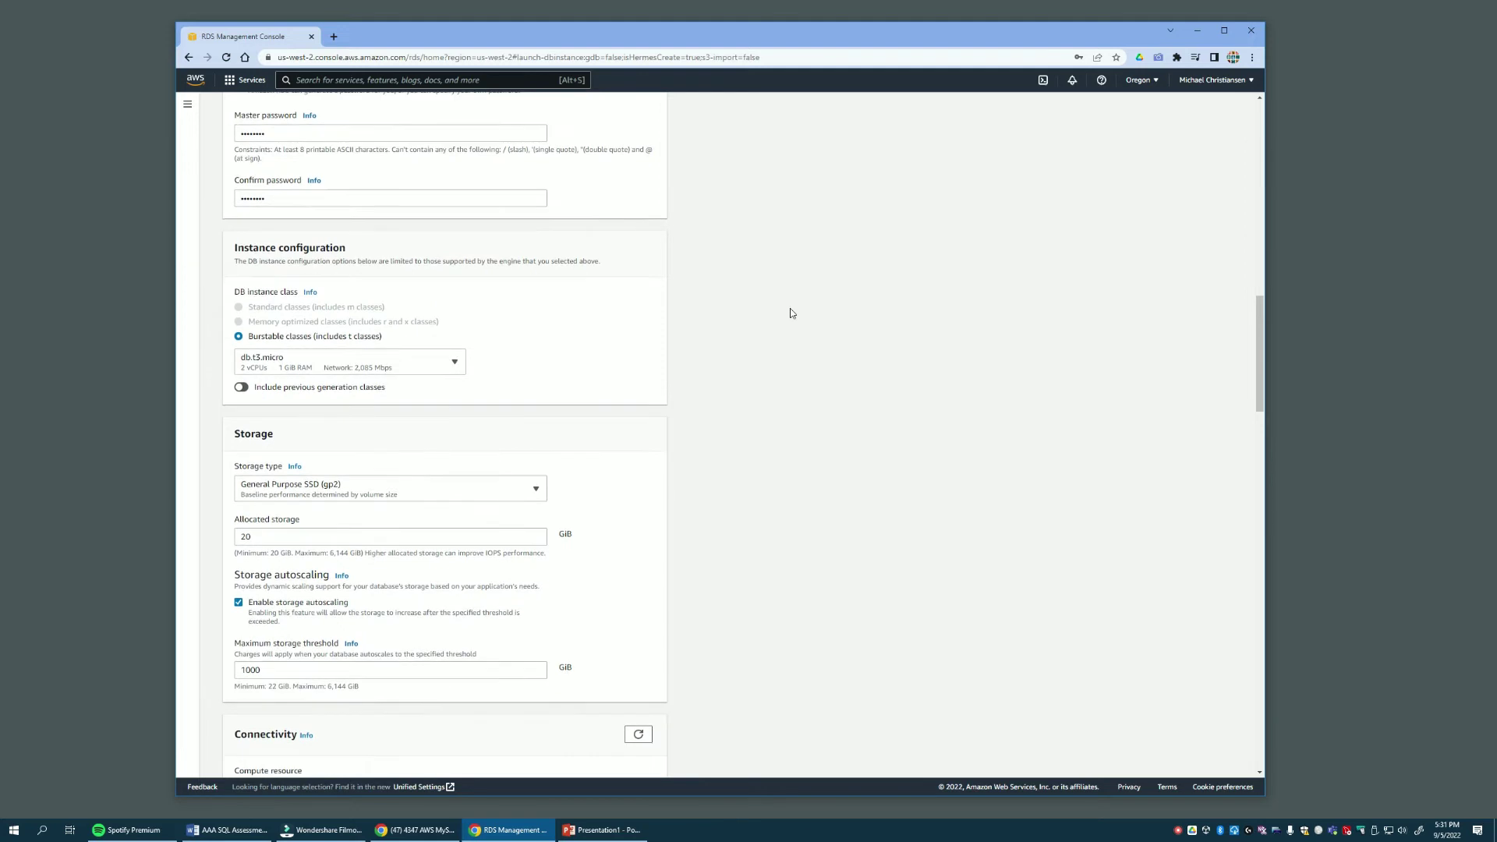
{"action": "scroll", "coordinate": [790, 313], "scroll_direction": "up", "scroll_amount": 2}
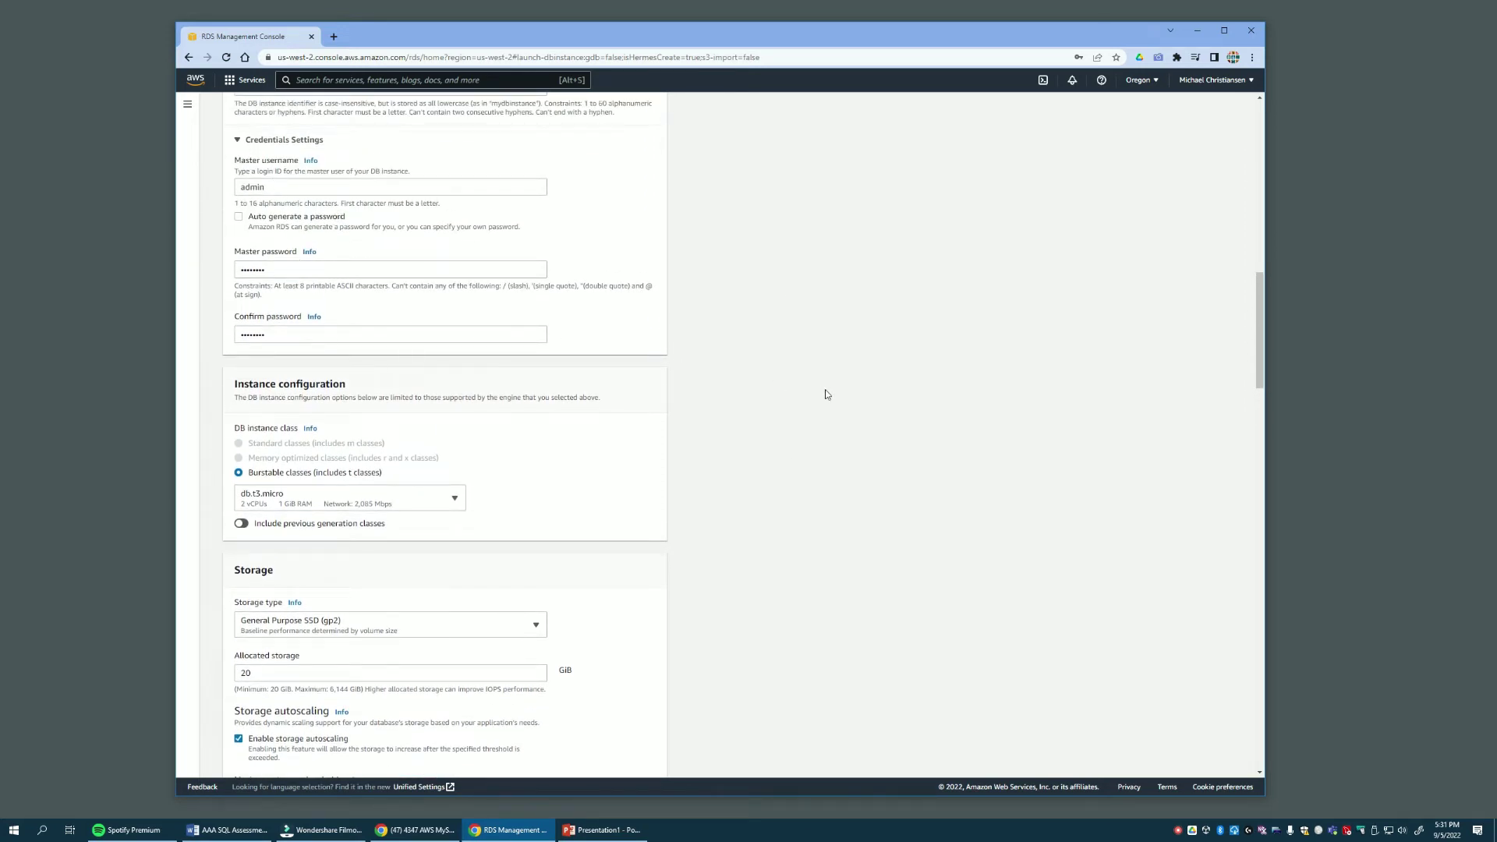
{"action": "scroll", "coordinate": [826, 395], "scroll_direction": "down", "scroll_amount": 2}
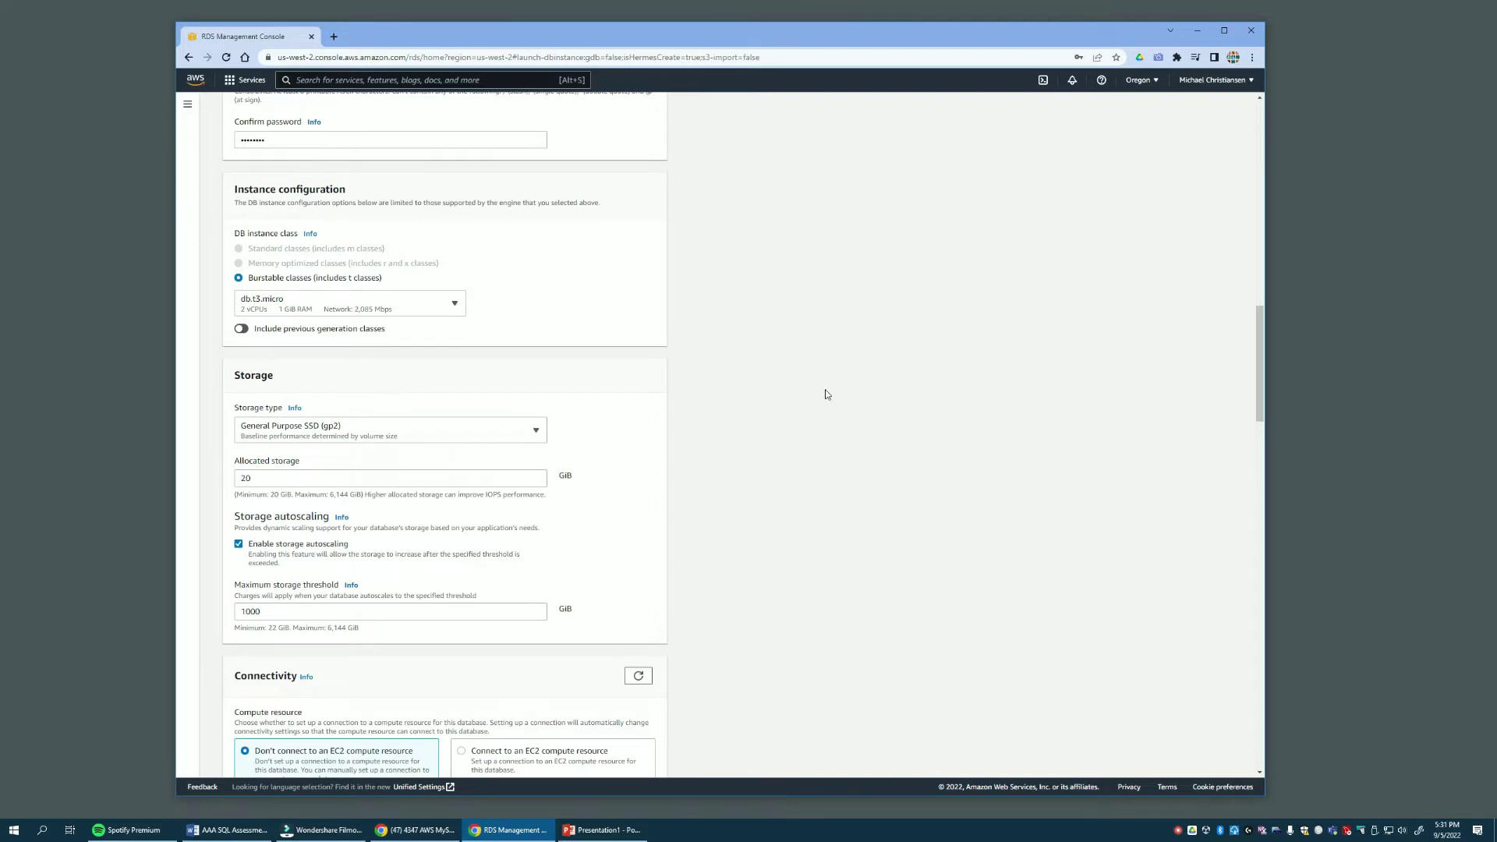
Step: Review the new database's connectivity settings, covering VPC, public access and security group, and its authentication option
{"action": "scroll", "coordinate": [826, 394], "scroll_direction": "down", "scroll_amount": 4}
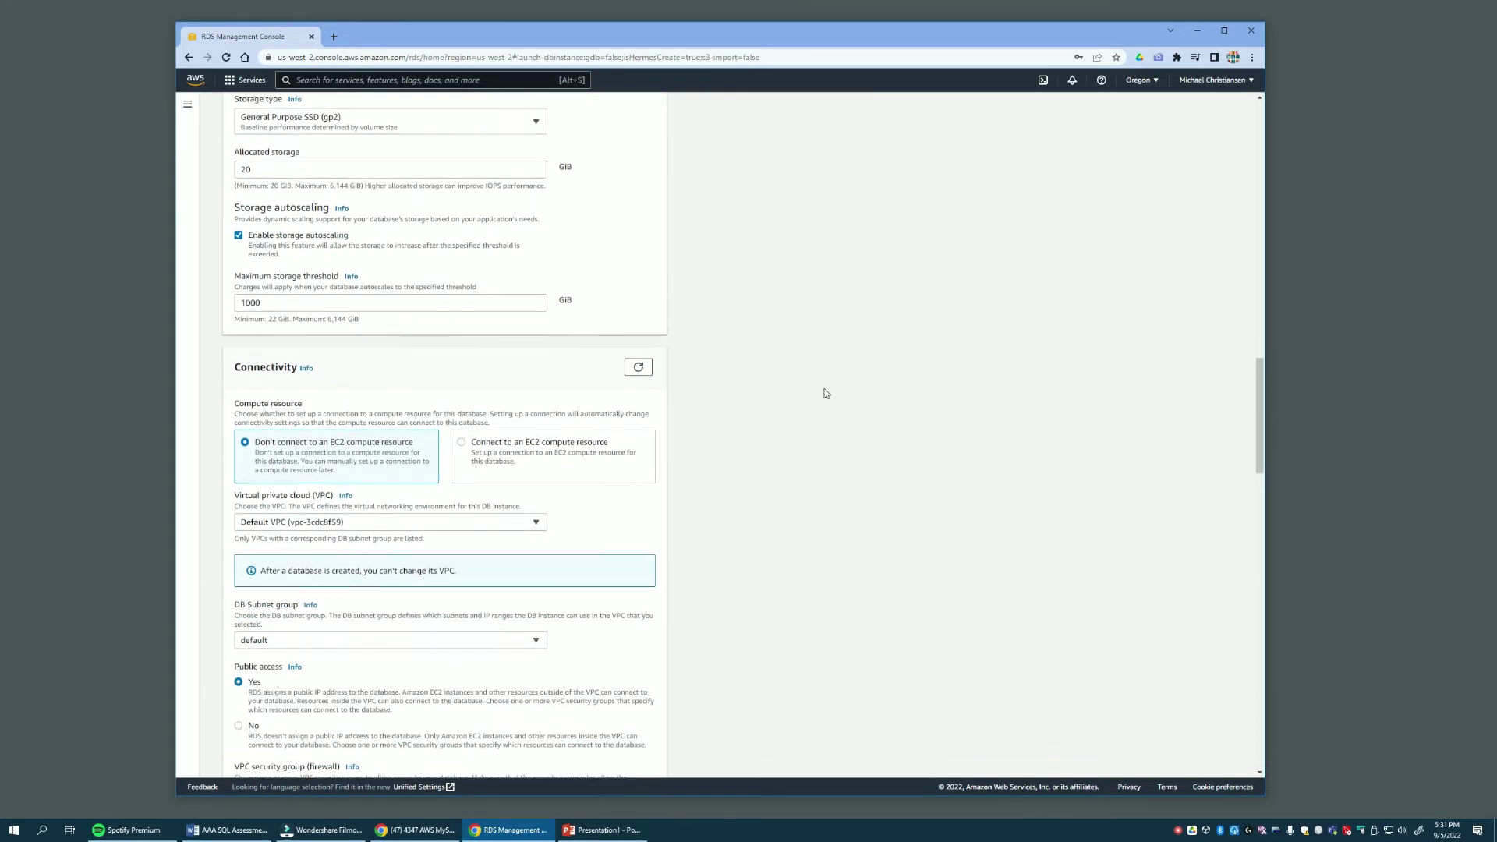
{"action": "scroll", "coordinate": [827, 393], "scroll_direction": "down", "scroll_amount": 1}
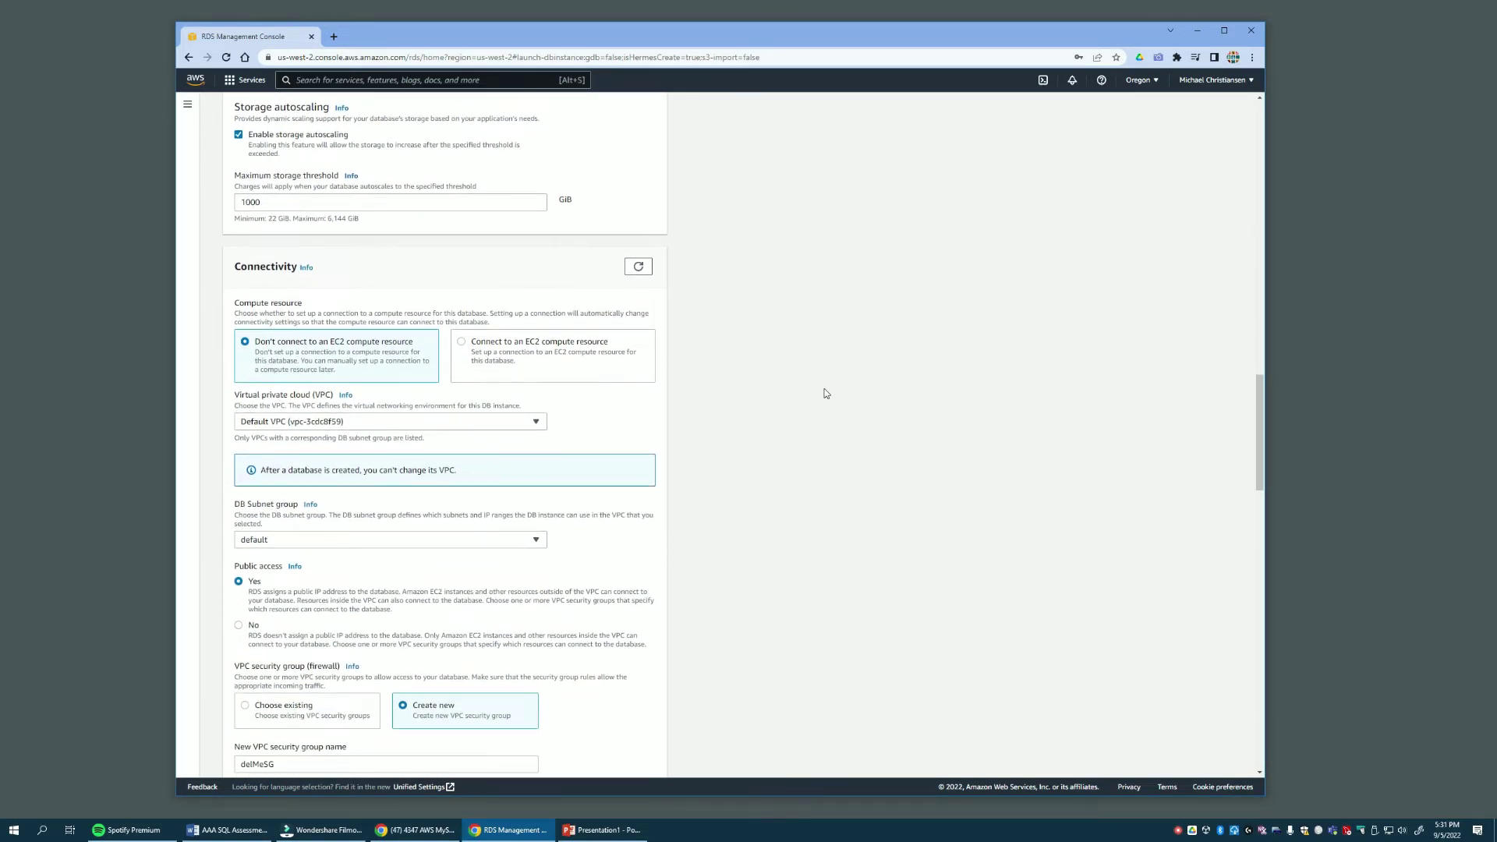
{"action": "scroll", "coordinate": [827, 393], "scroll_direction": "down", "scroll_amount": 3}
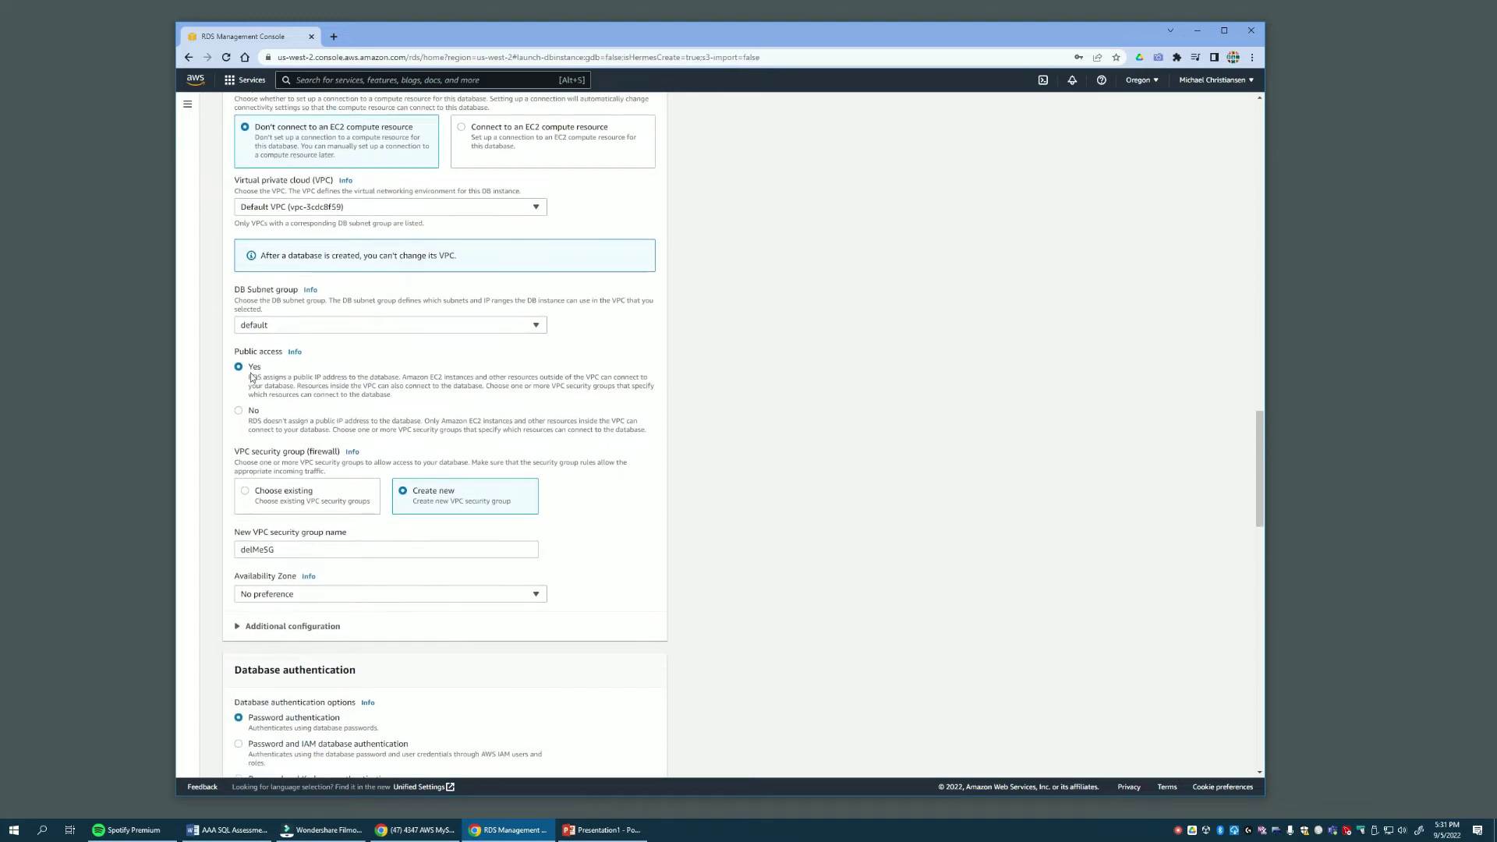
{"action": "scroll", "coordinate": [817, 474], "scroll_direction": "down", "scroll_amount": 2}
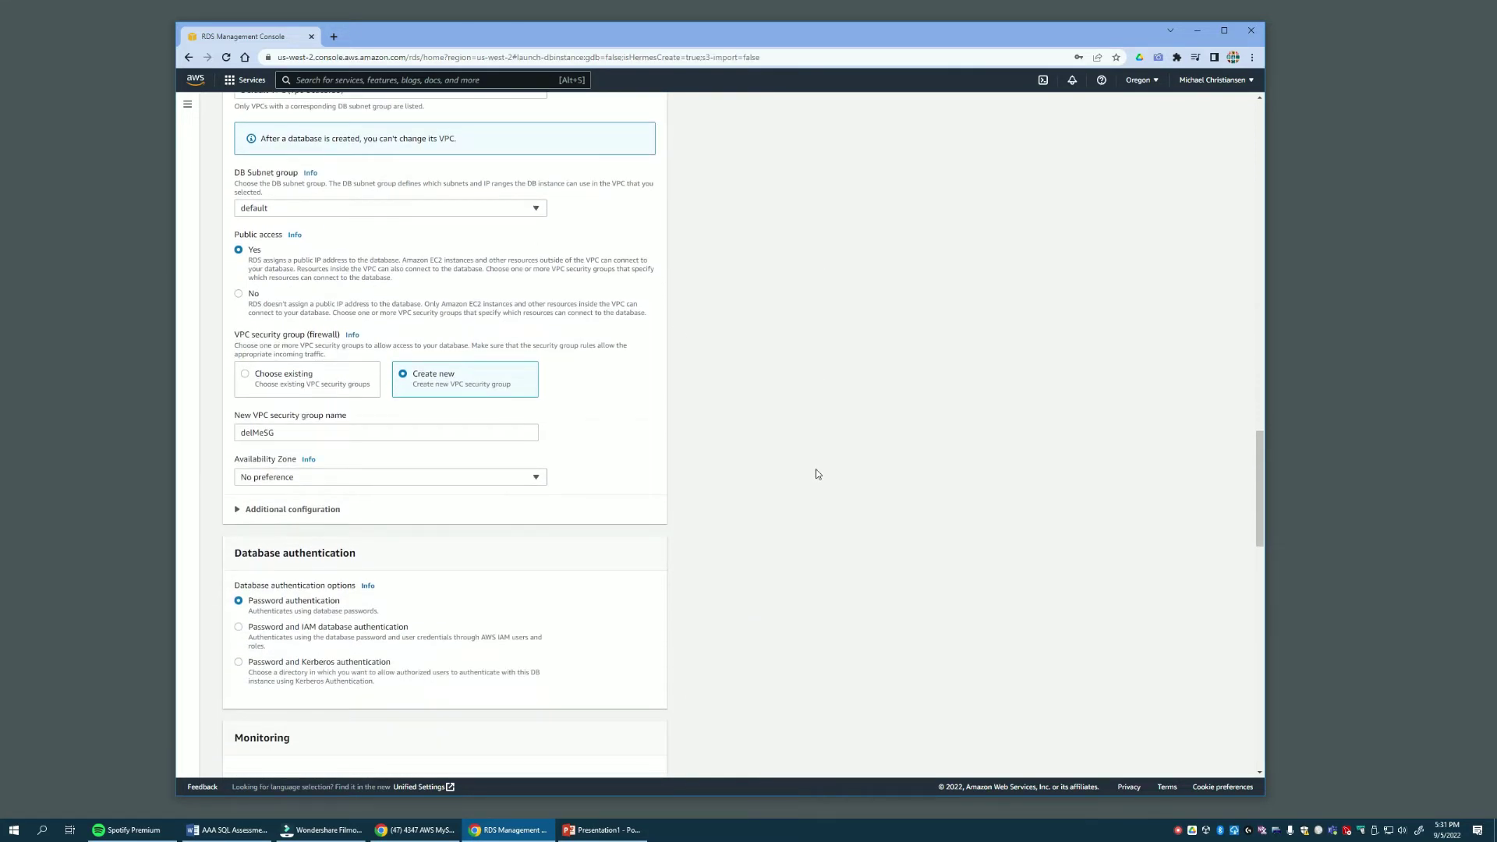
{"action": "scroll", "coordinate": [686, 411], "scroll_direction": "down", "scroll_amount": 1}
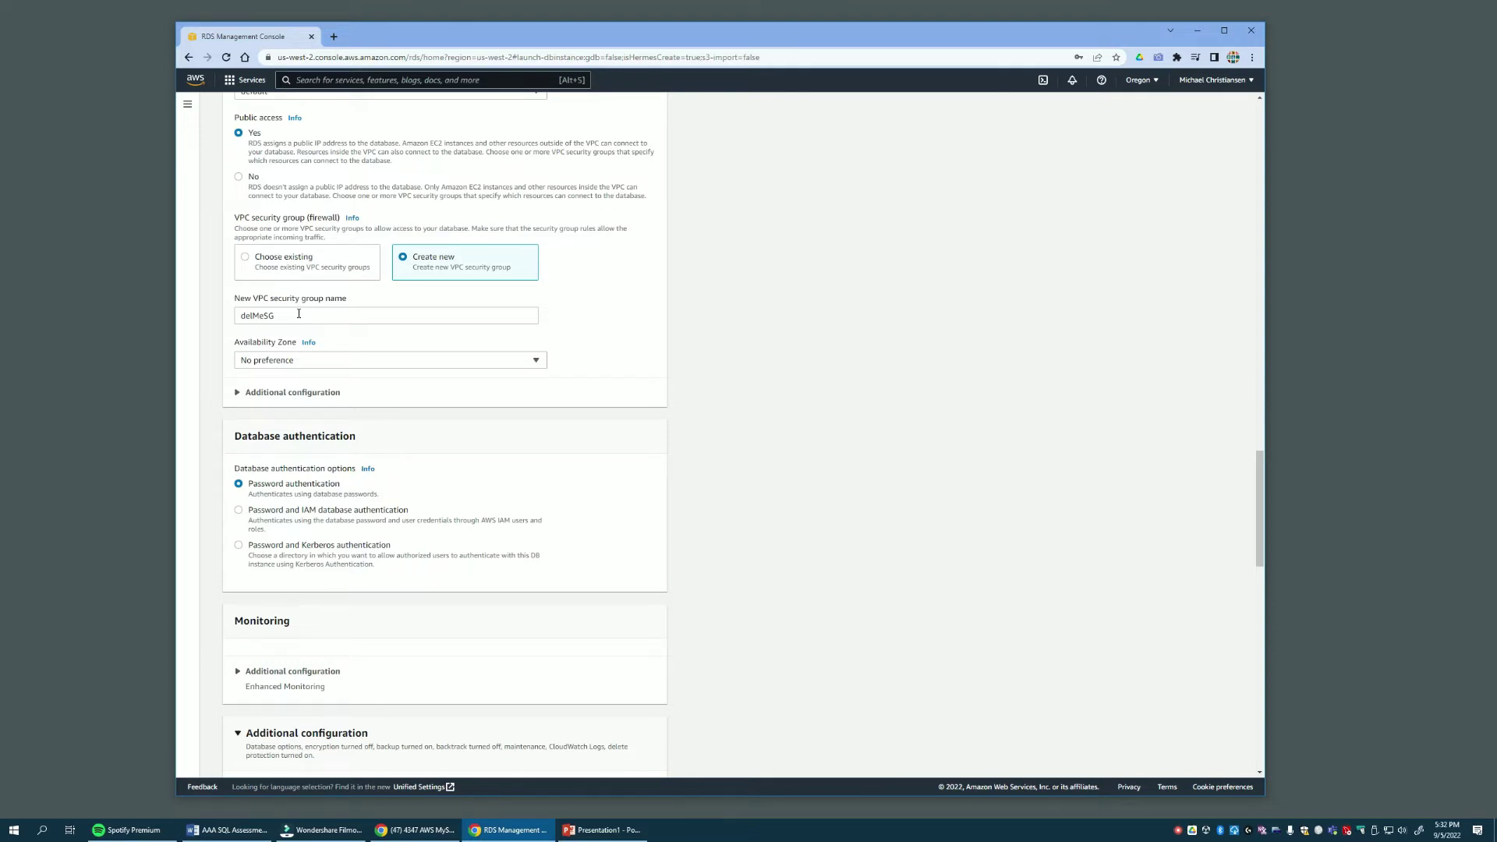
{"action": "scroll", "coordinate": [300, 312], "scroll_direction": "down", "scroll_amount": 3}
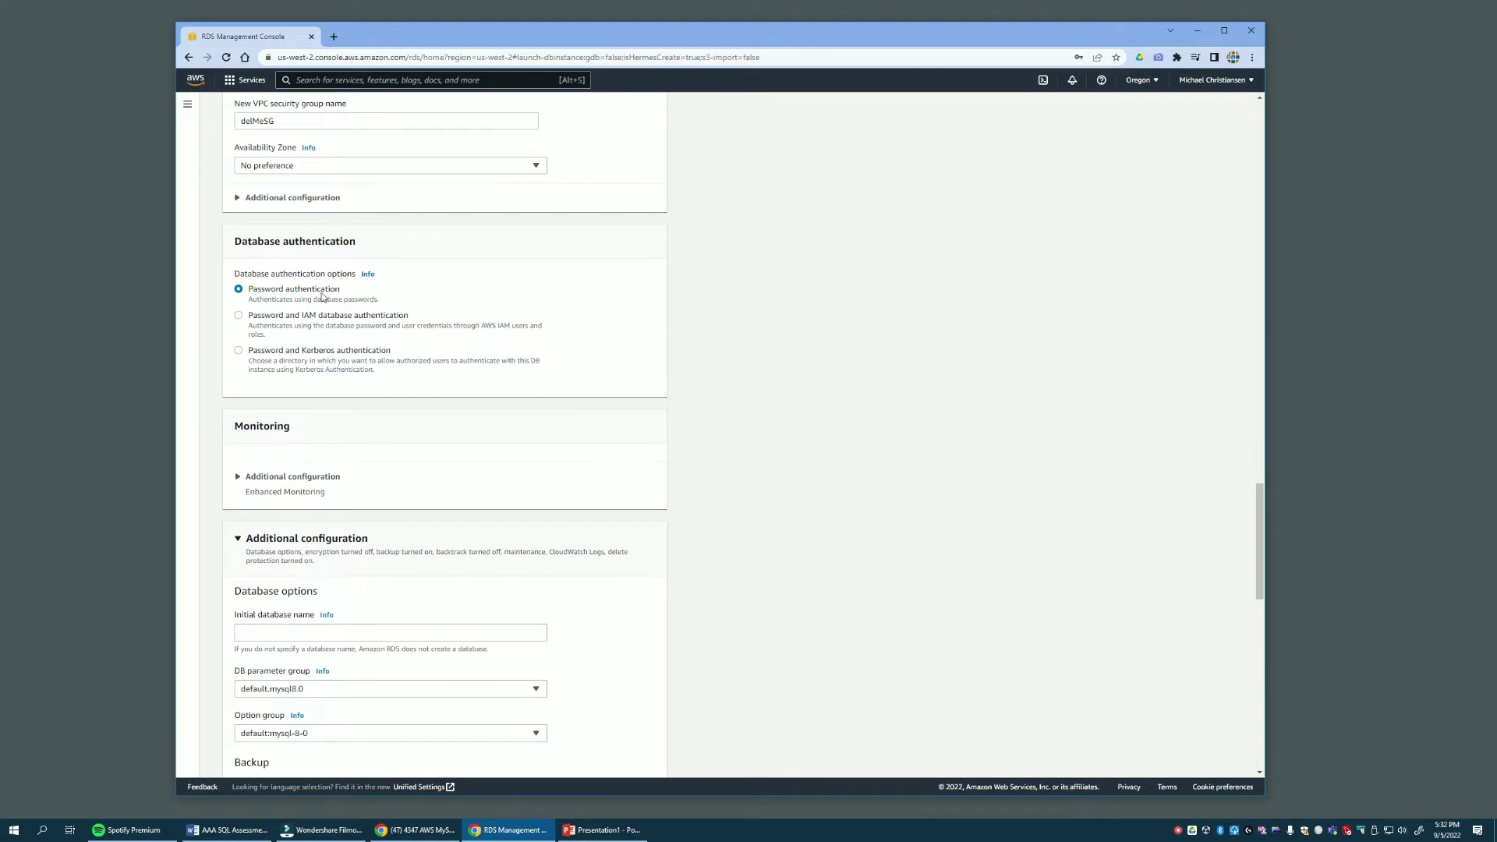
Step: Check the remaining backup, encryption, log export and maintenance settings and create the database
{"action": "scroll", "coordinate": [571, 452], "scroll_direction": "down", "scroll_amount": 1}
{"action": "scroll", "coordinate": [573, 458], "scroll_direction": "down", "scroll_amount": 5}
{"action": "scroll", "coordinate": [576, 462], "scroll_direction": "down", "scroll_amount": 6}
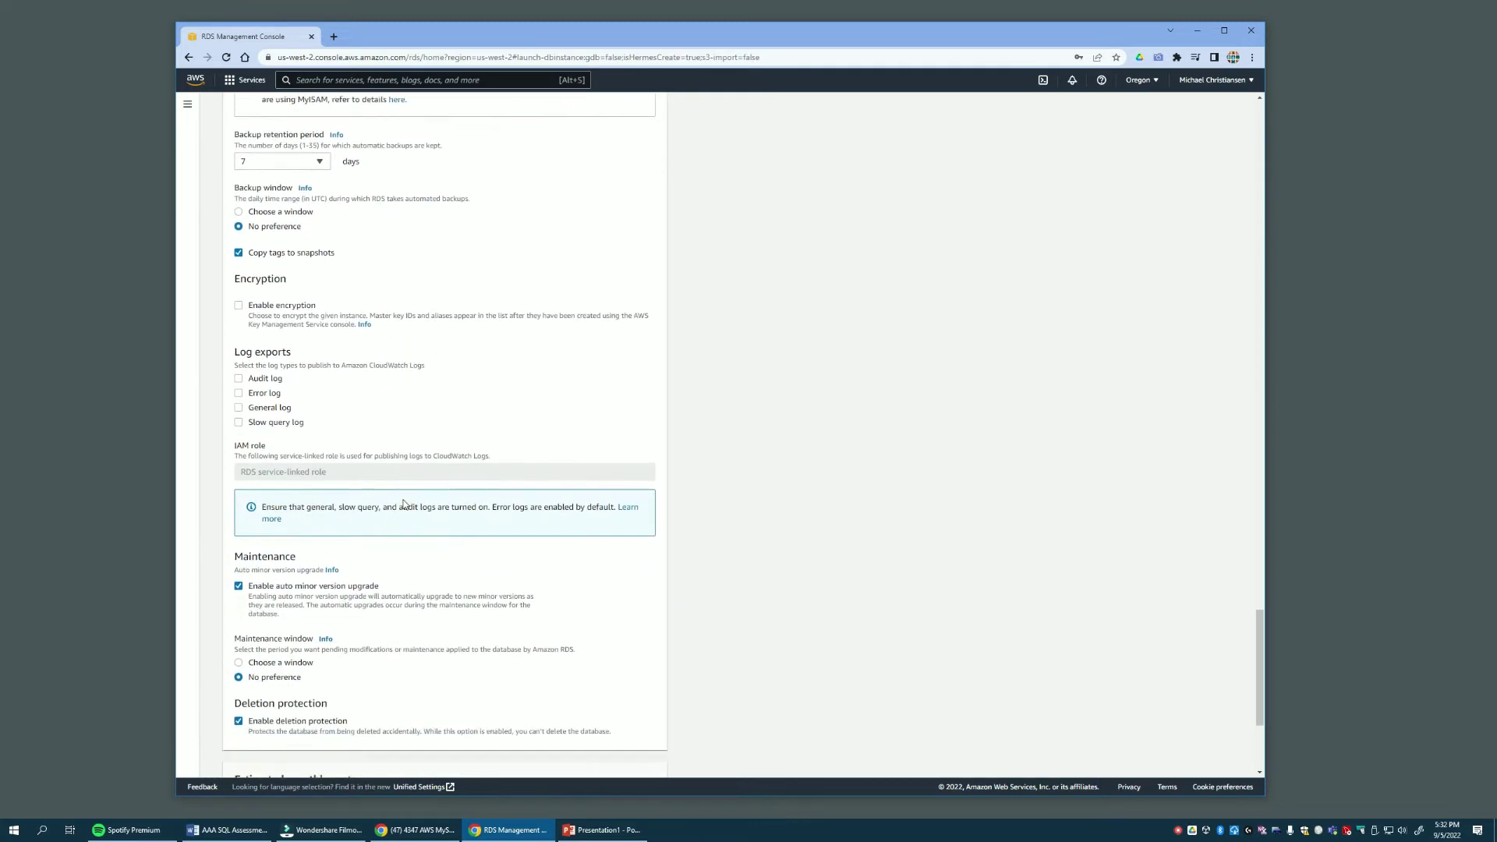
{"action": "scroll", "coordinate": [413, 511], "scroll_direction": "down", "scroll_amount": 4}
{"action": "left_click", "coordinate": [612, 759]}
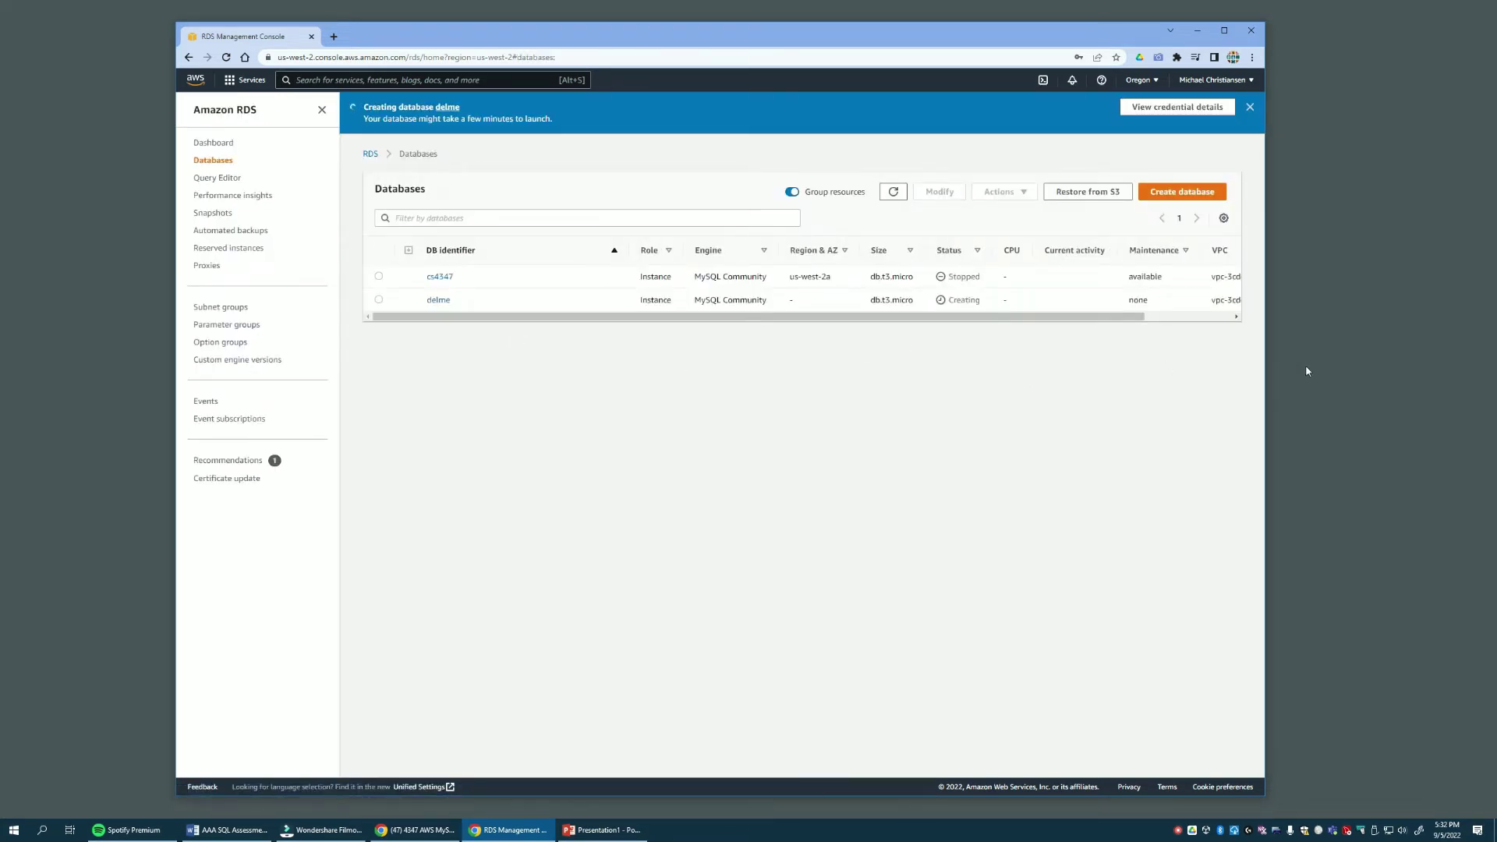
Step: Return to Console Home, find RDS in the full list of AWS services and display its DB instances
{"action": "left_click_drag", "start_coordinate": [1270, 371], "coordinate": [1366, 371]}
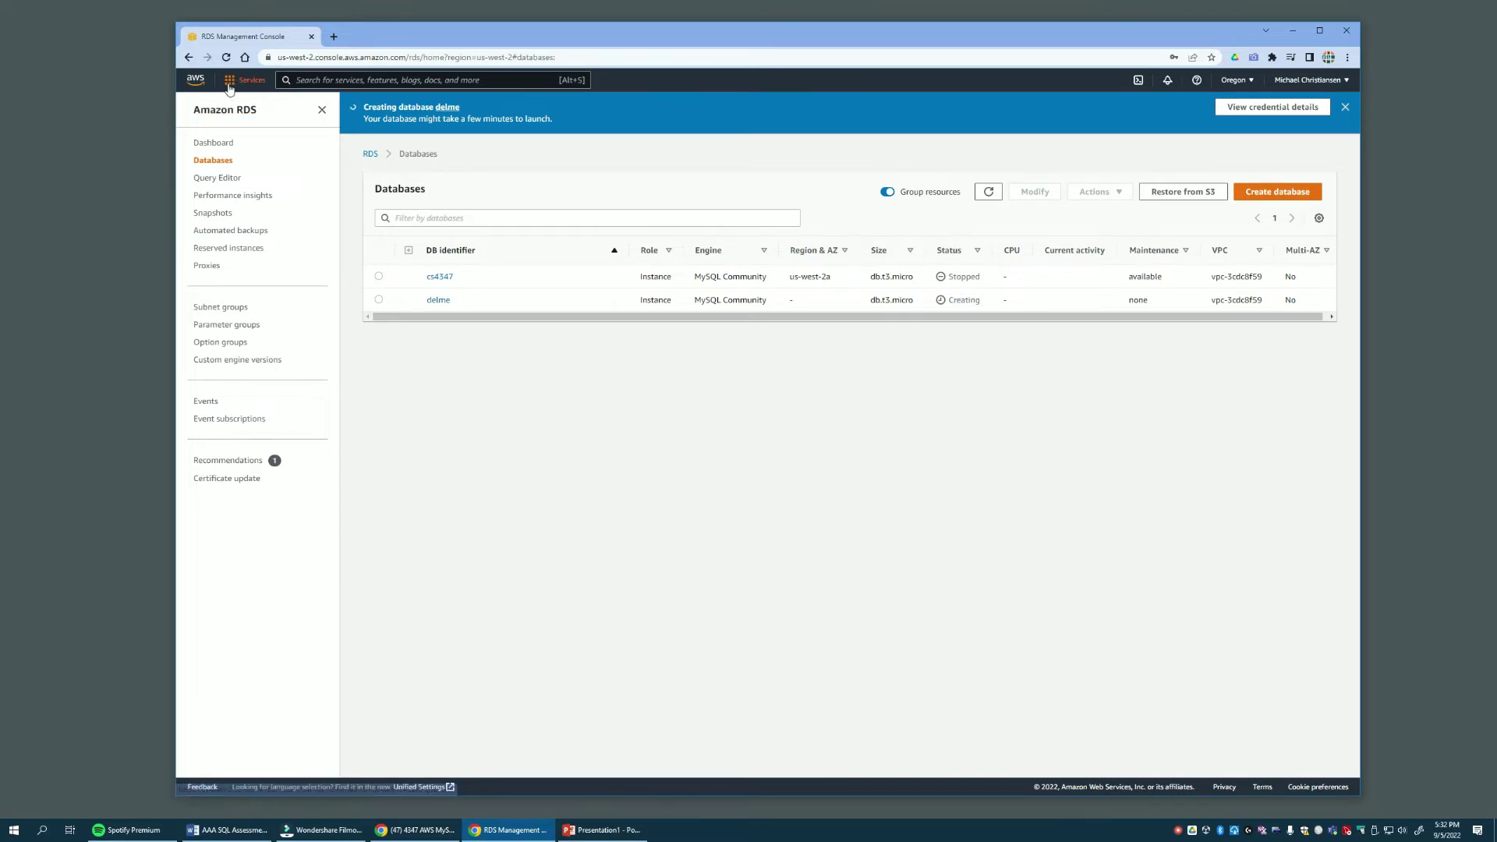
{"action": "left_click", "coordinate": [200, 83]}
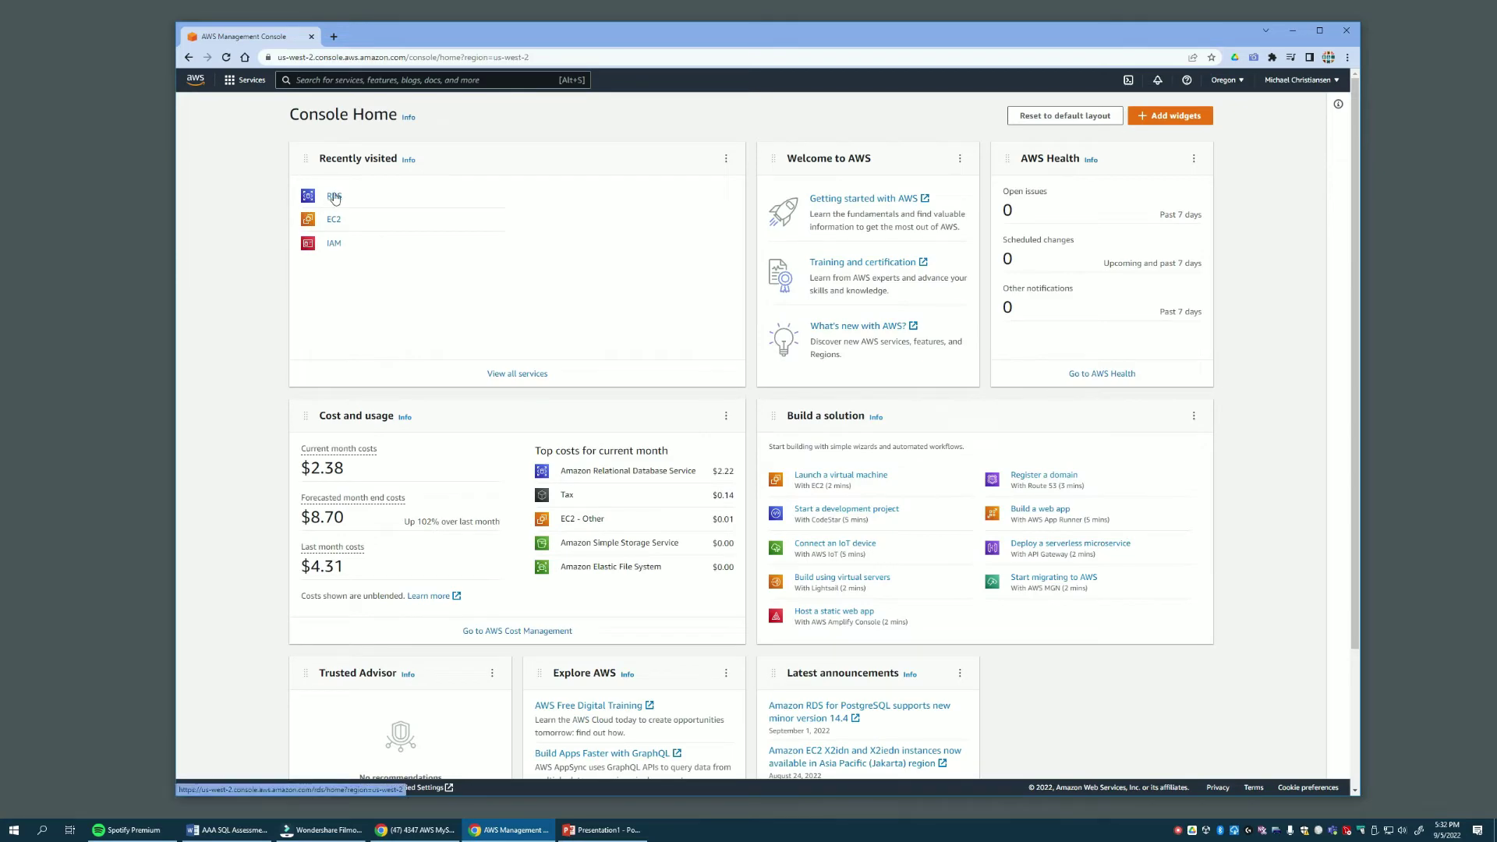
{"action": "left_click", "coordinate": [520, 375]}
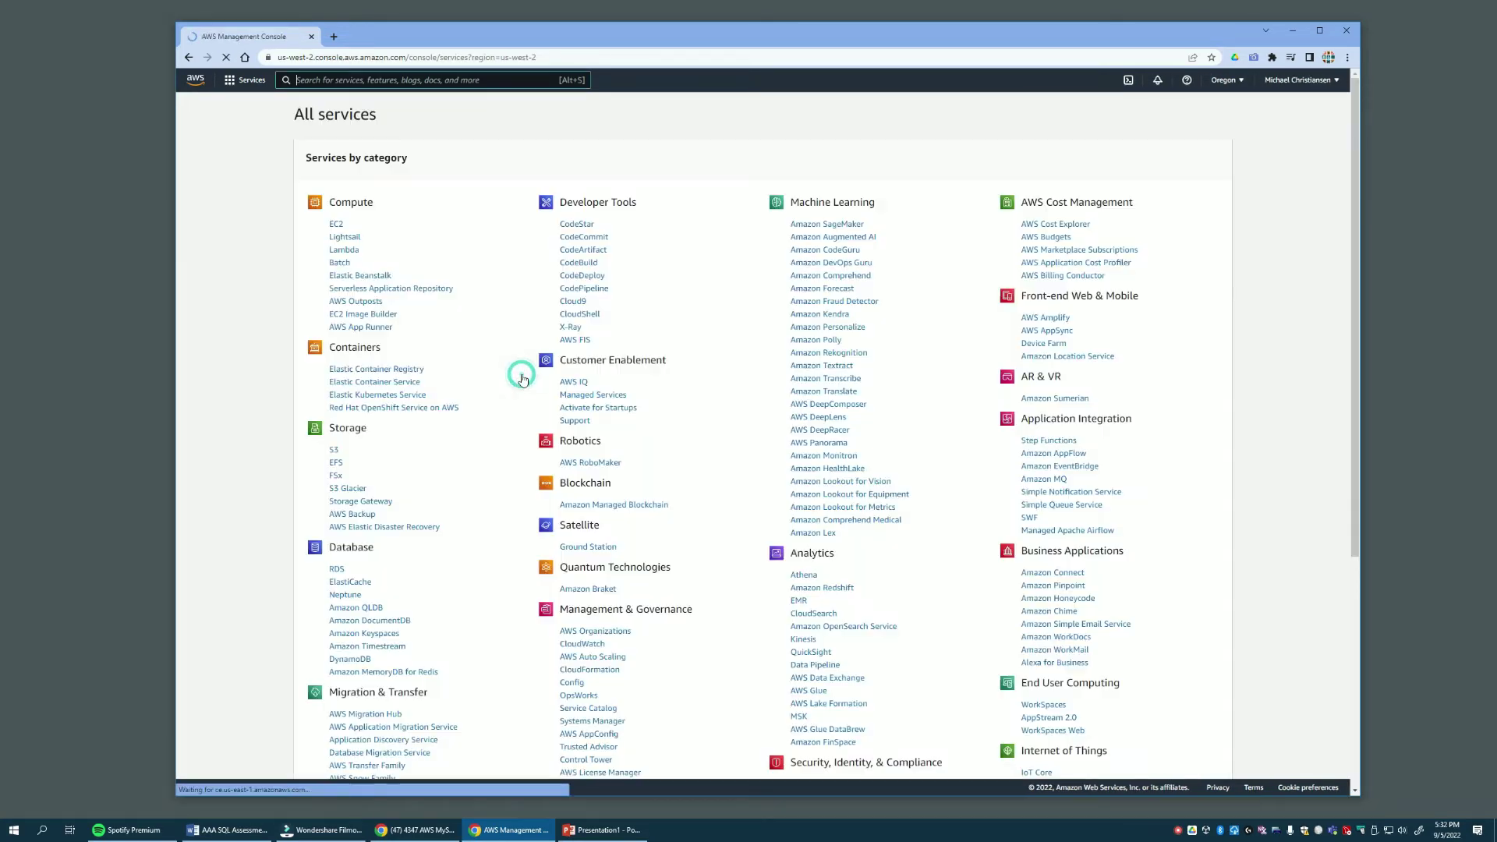
{"action": "scroll", "coordinate": [427, 306], "scroll_direction": "down", "scroll_amount": 2}
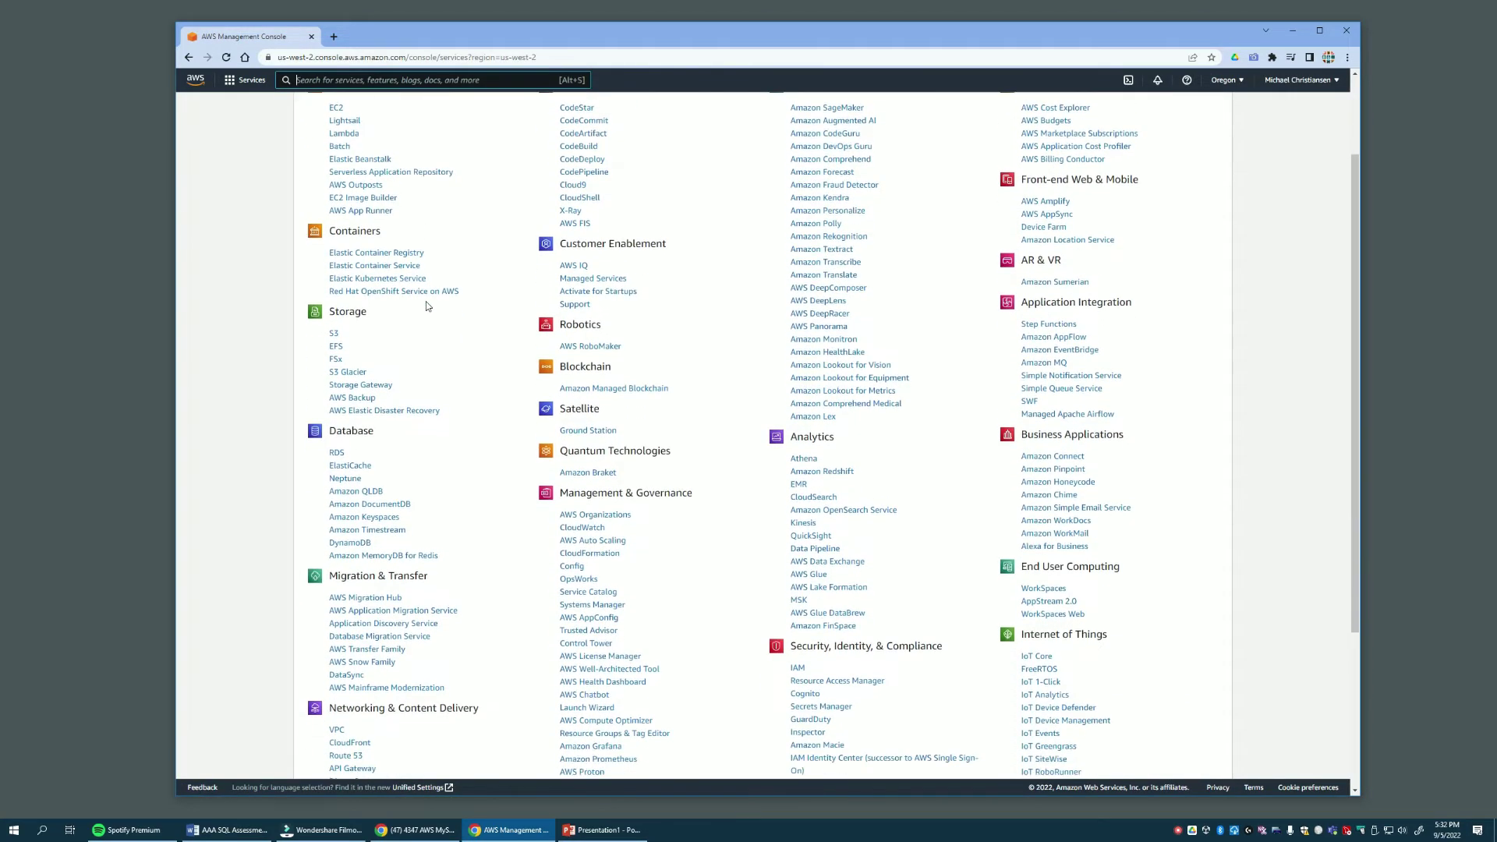
{"action": "scroll", "coordinate": [427, 306], "scroll_direction": "down", "scroll_amount": 1}
{"action": "scroll", "coordinate": [427, 306], "scroll_direction": "down", "scroll_amount": 2}
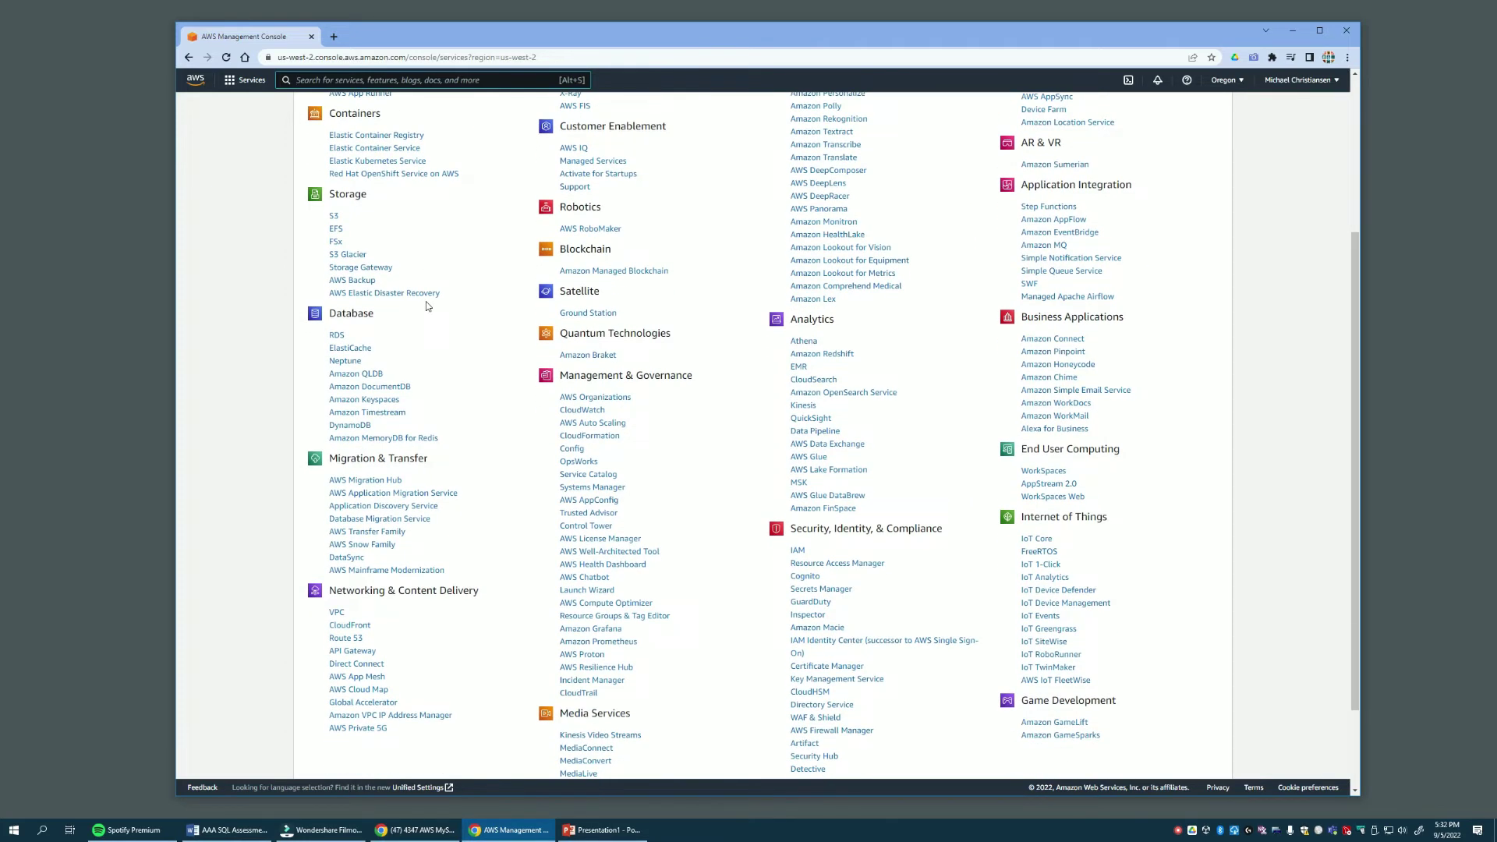
{"action": "left_click", "coordinate": [336, 337]}
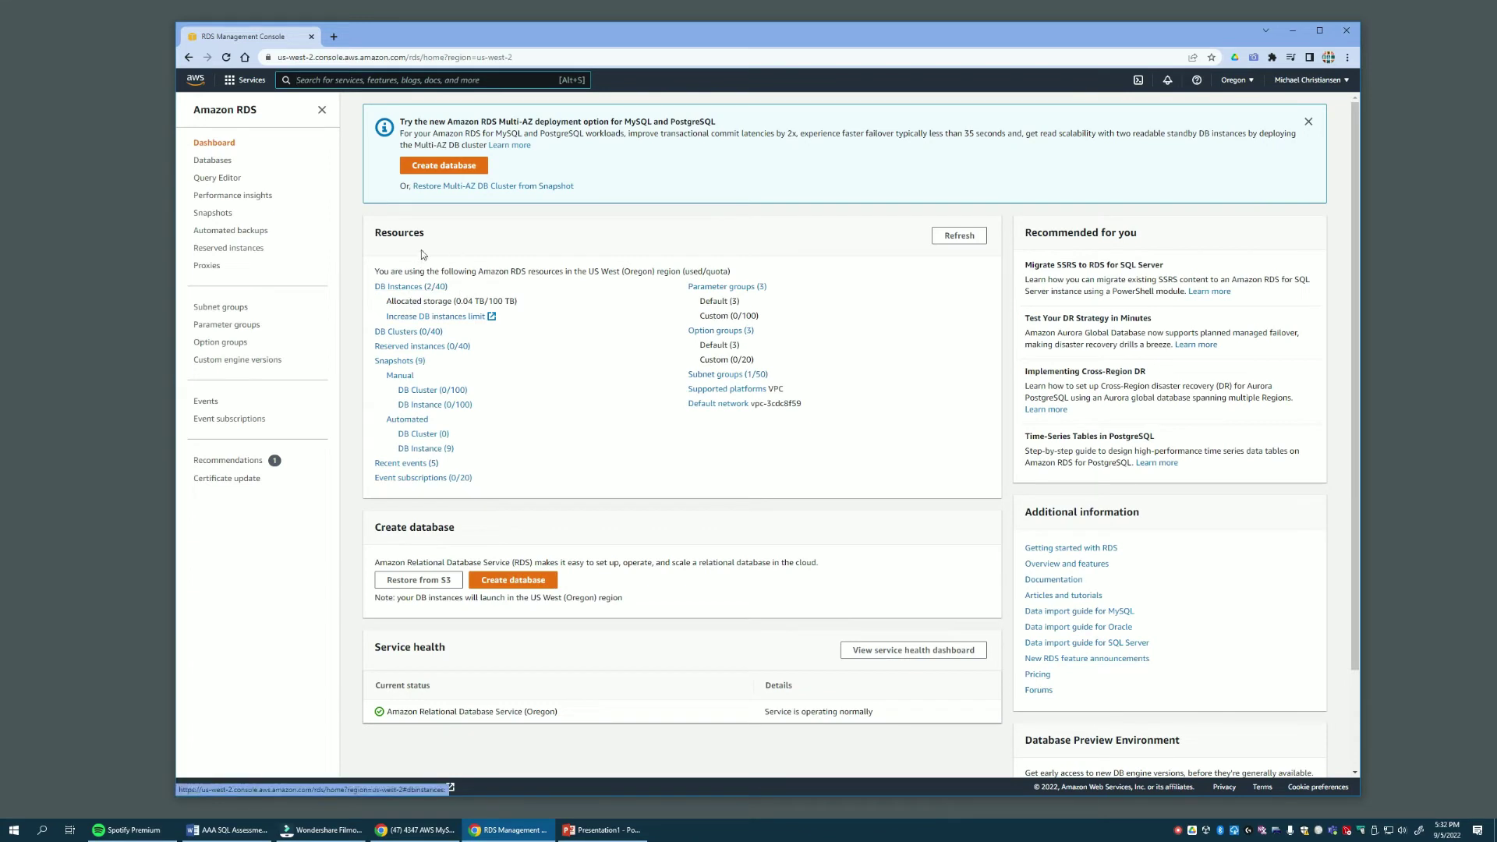
{"action": "left_click", "coordinate": [402, 290]}
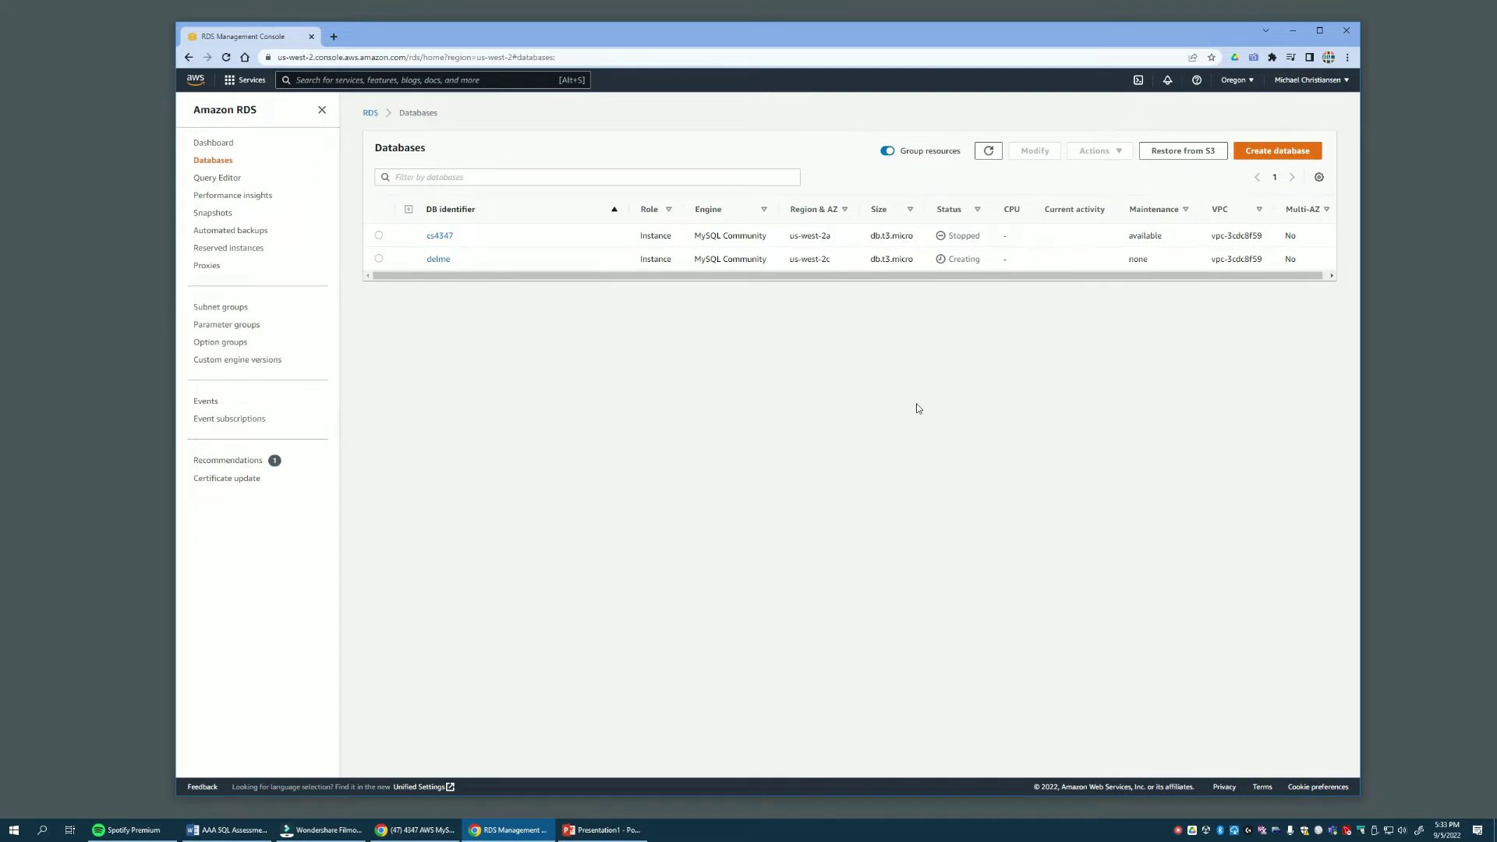
{"action": "right_click", "coordinate": [1177, 831]}
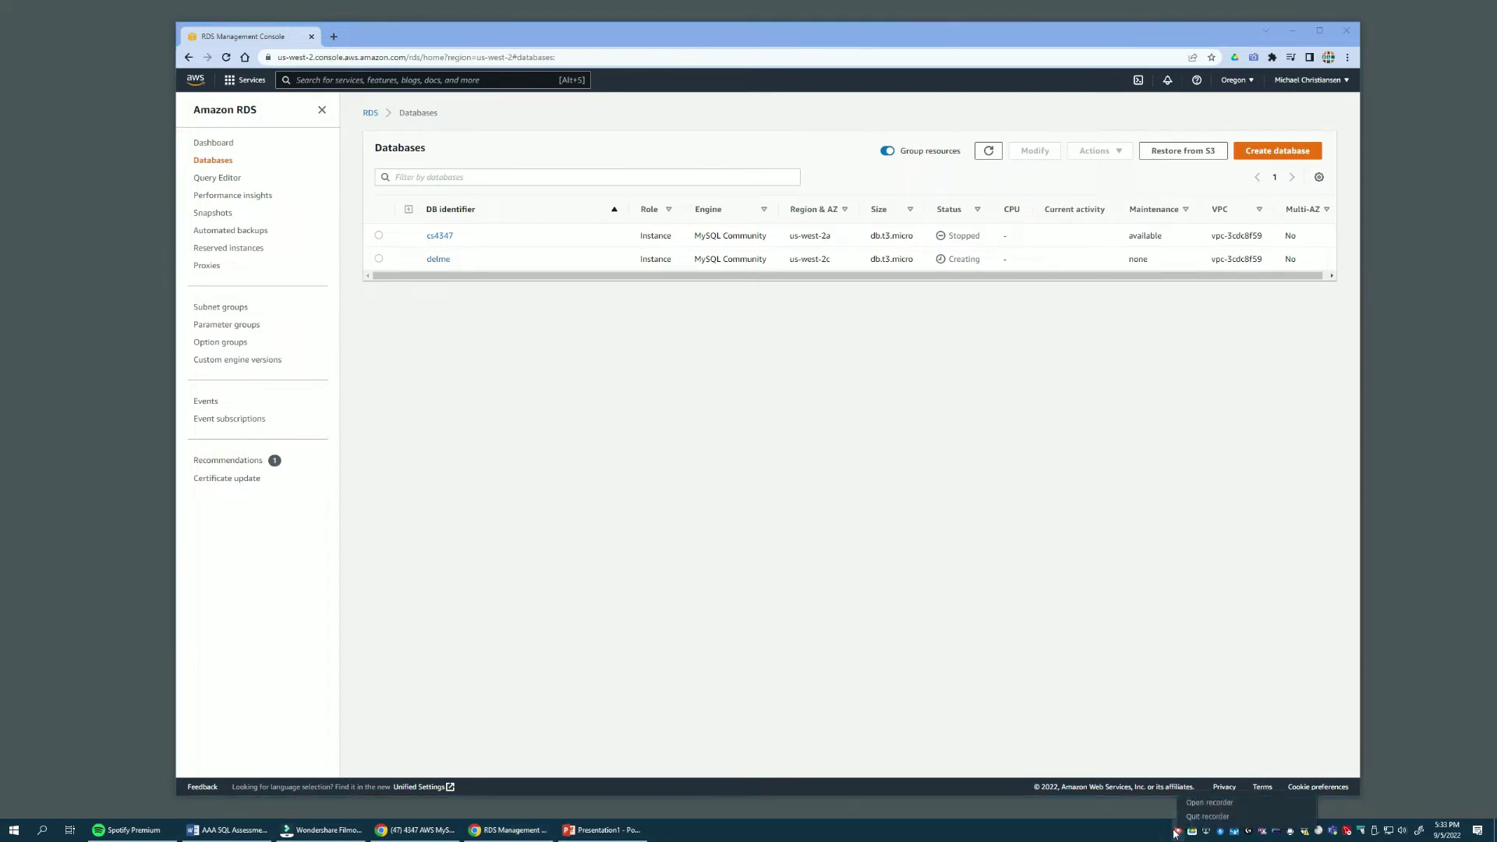
{"action": "left_click", "coordinate": [1177, 832]}
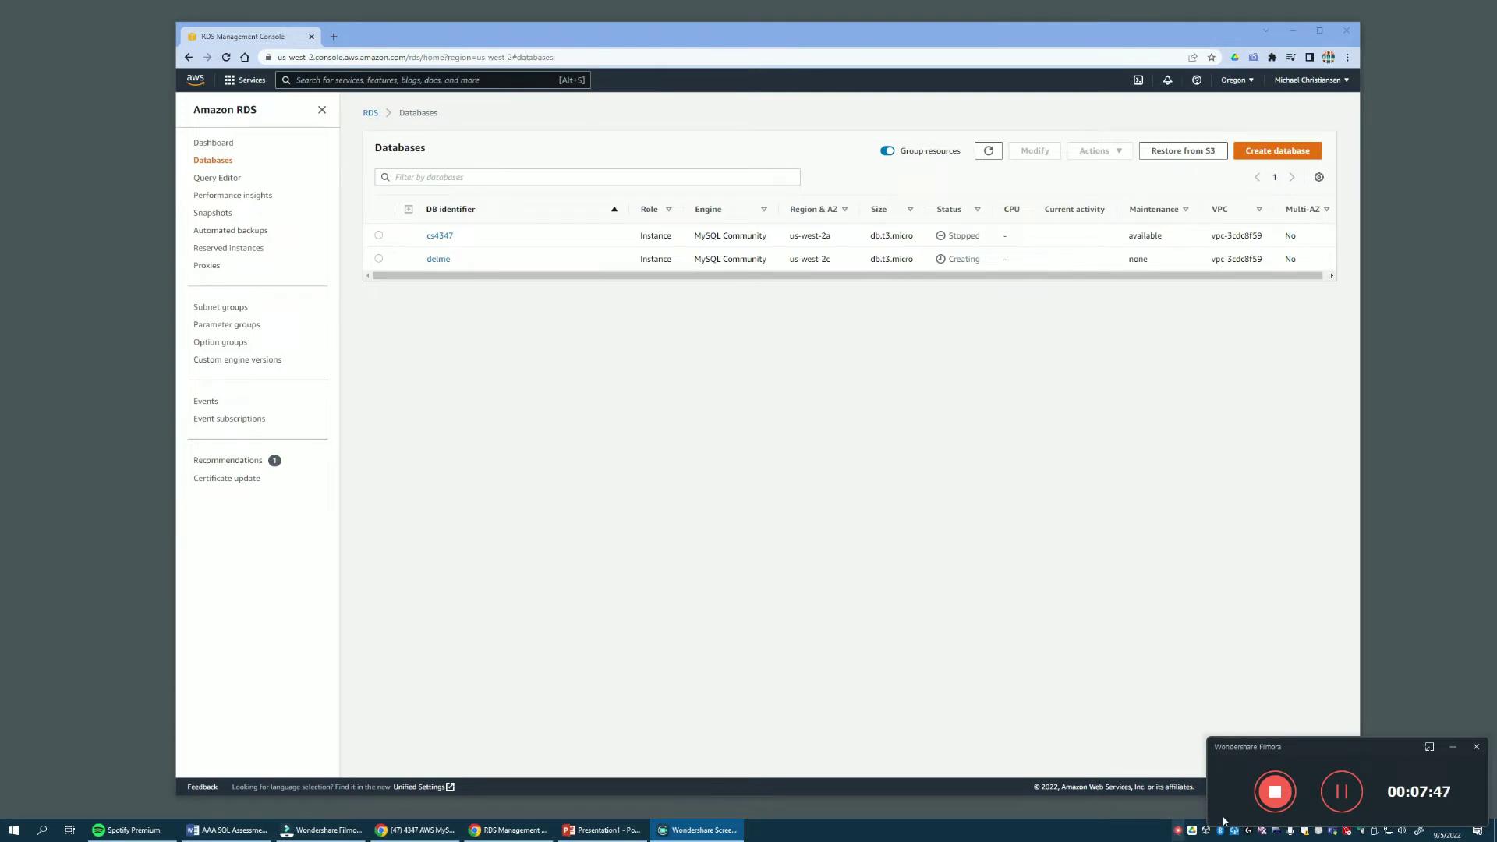
{"action": "left_click", "coordinate": [1342, 792]}
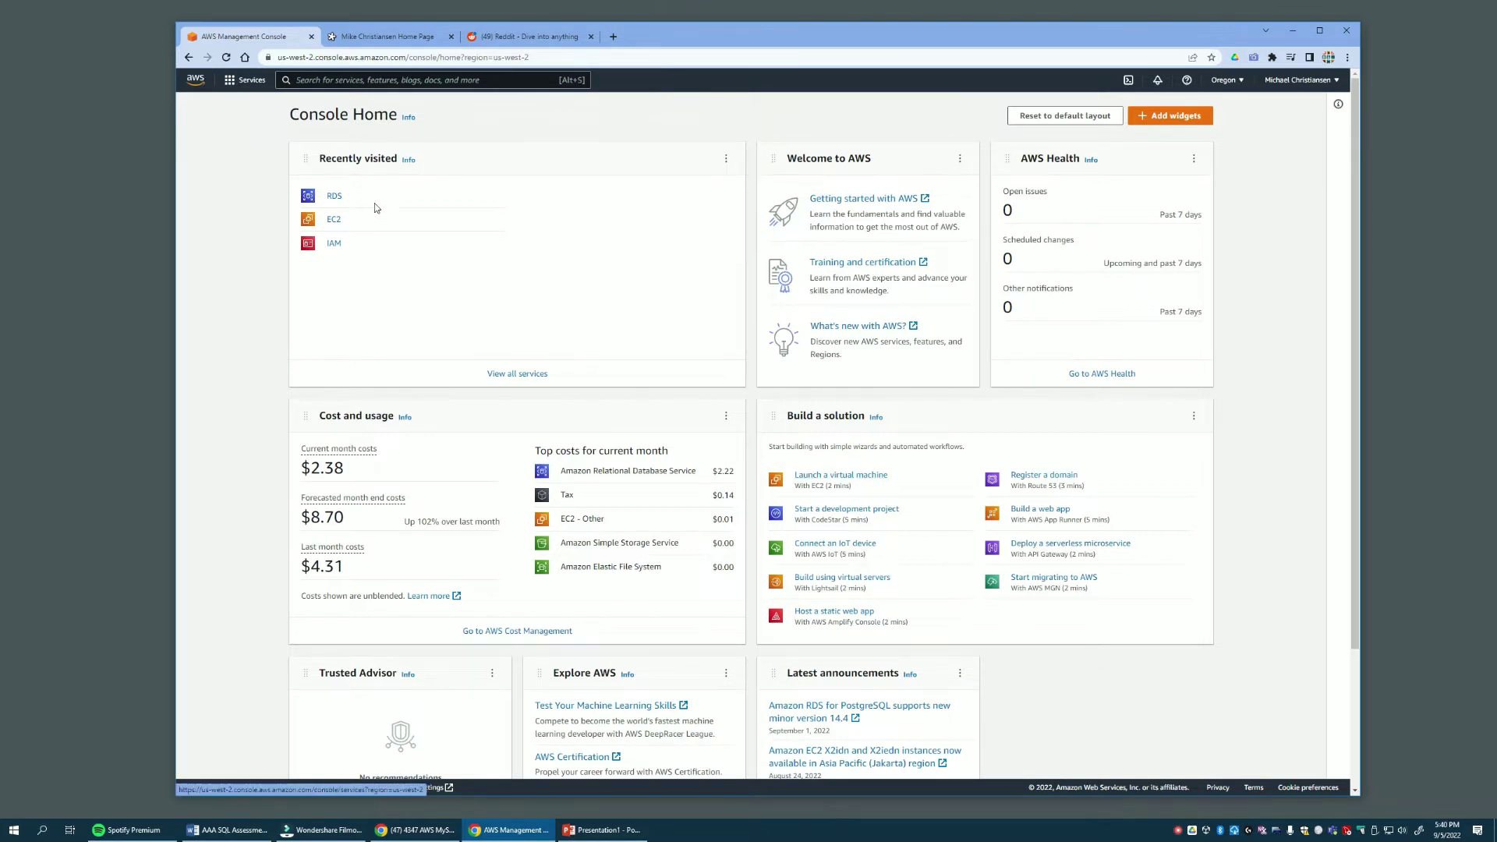
Step: Open the details of the delme database from the list of RDS DB instances
{"action": "left_click", "coordinate": [332, 197]}
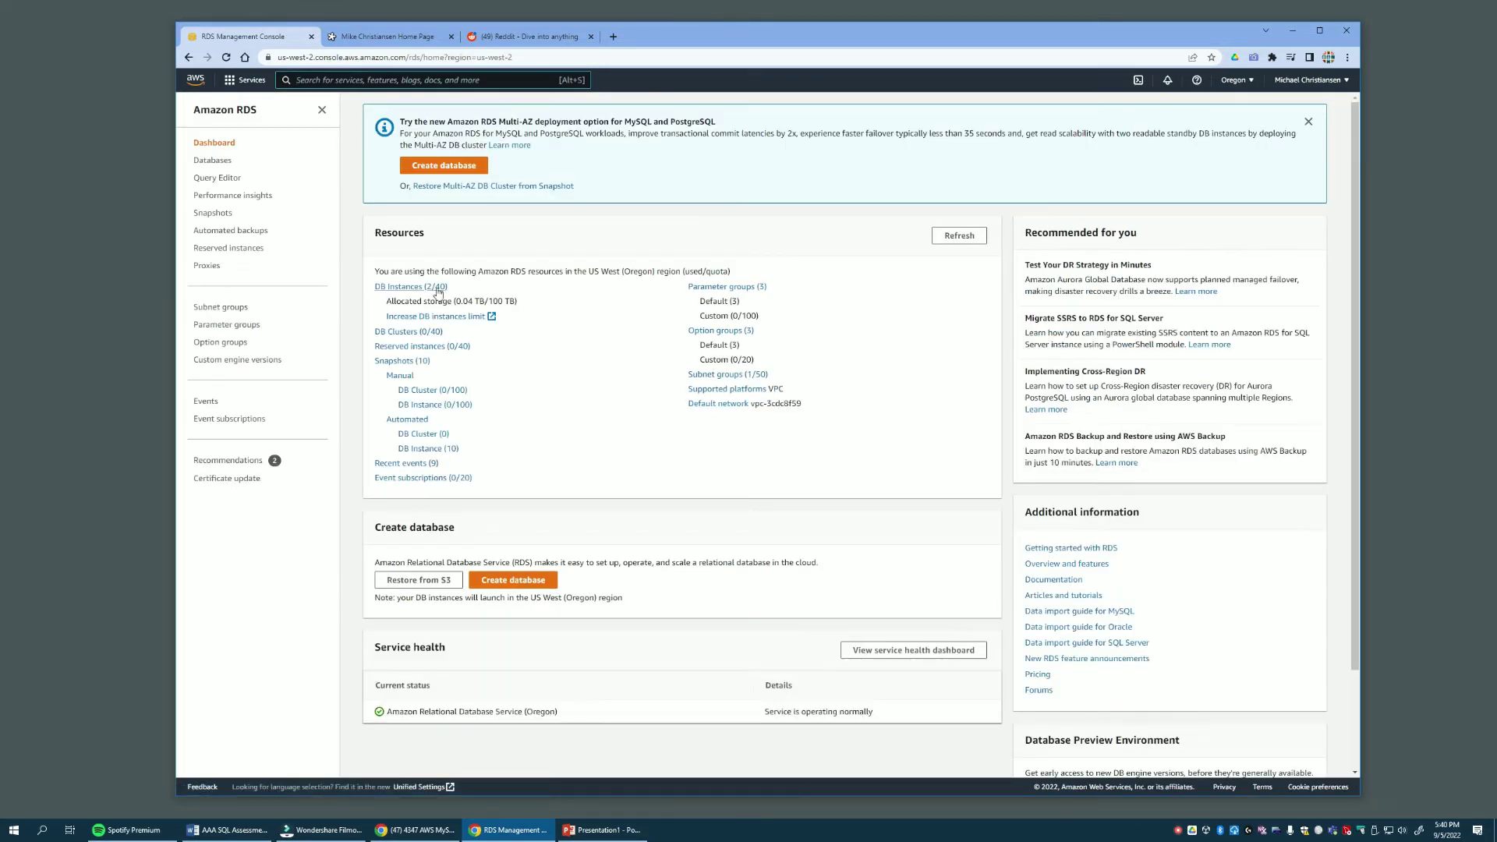
{"action": "left_click", "coordinate": [413, 288]}
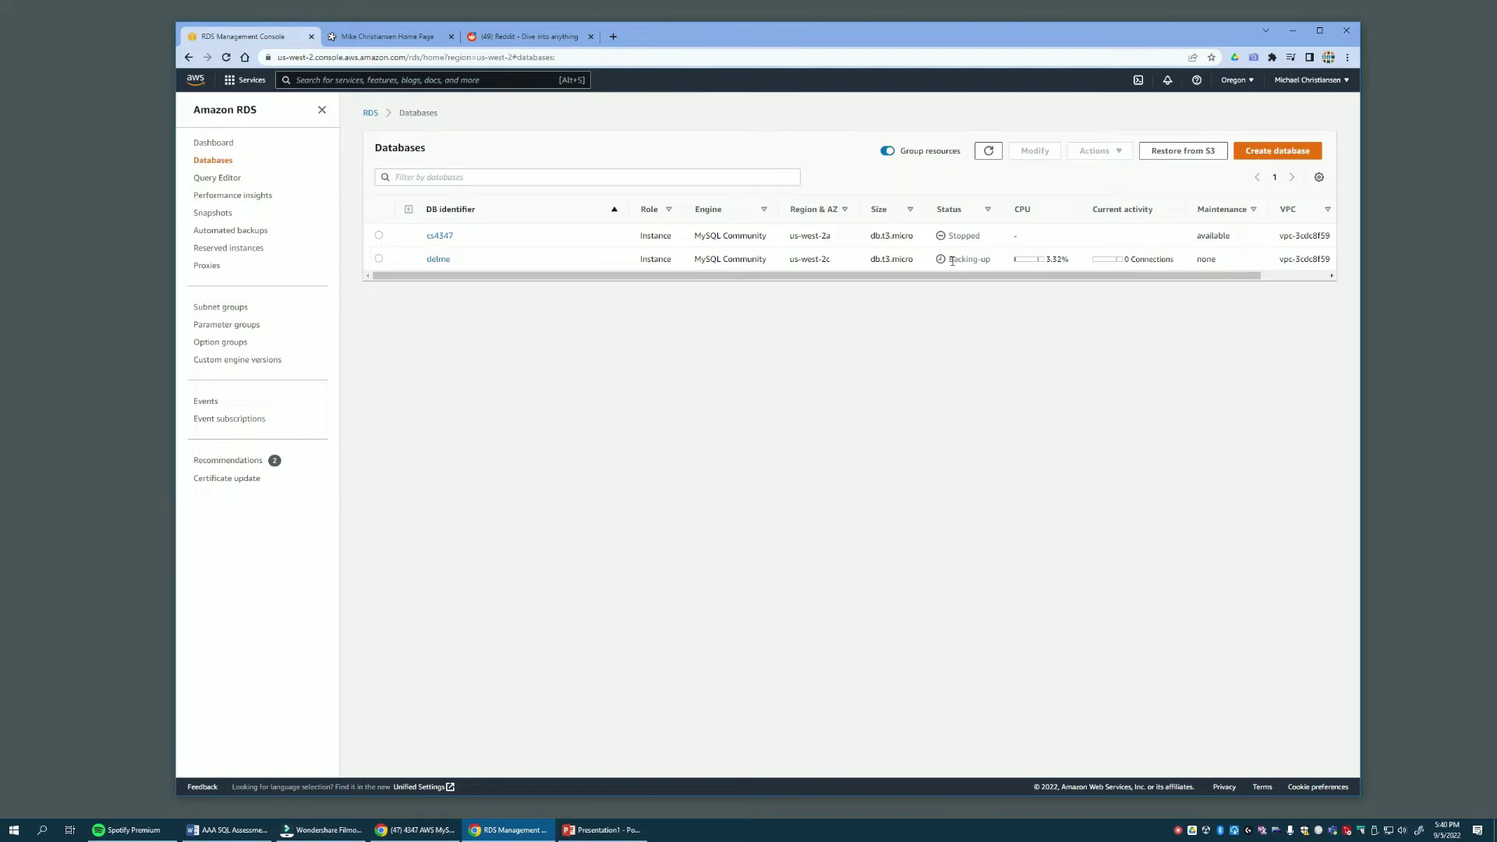
{"action": "left_click", "coordinate": [437, 260]}
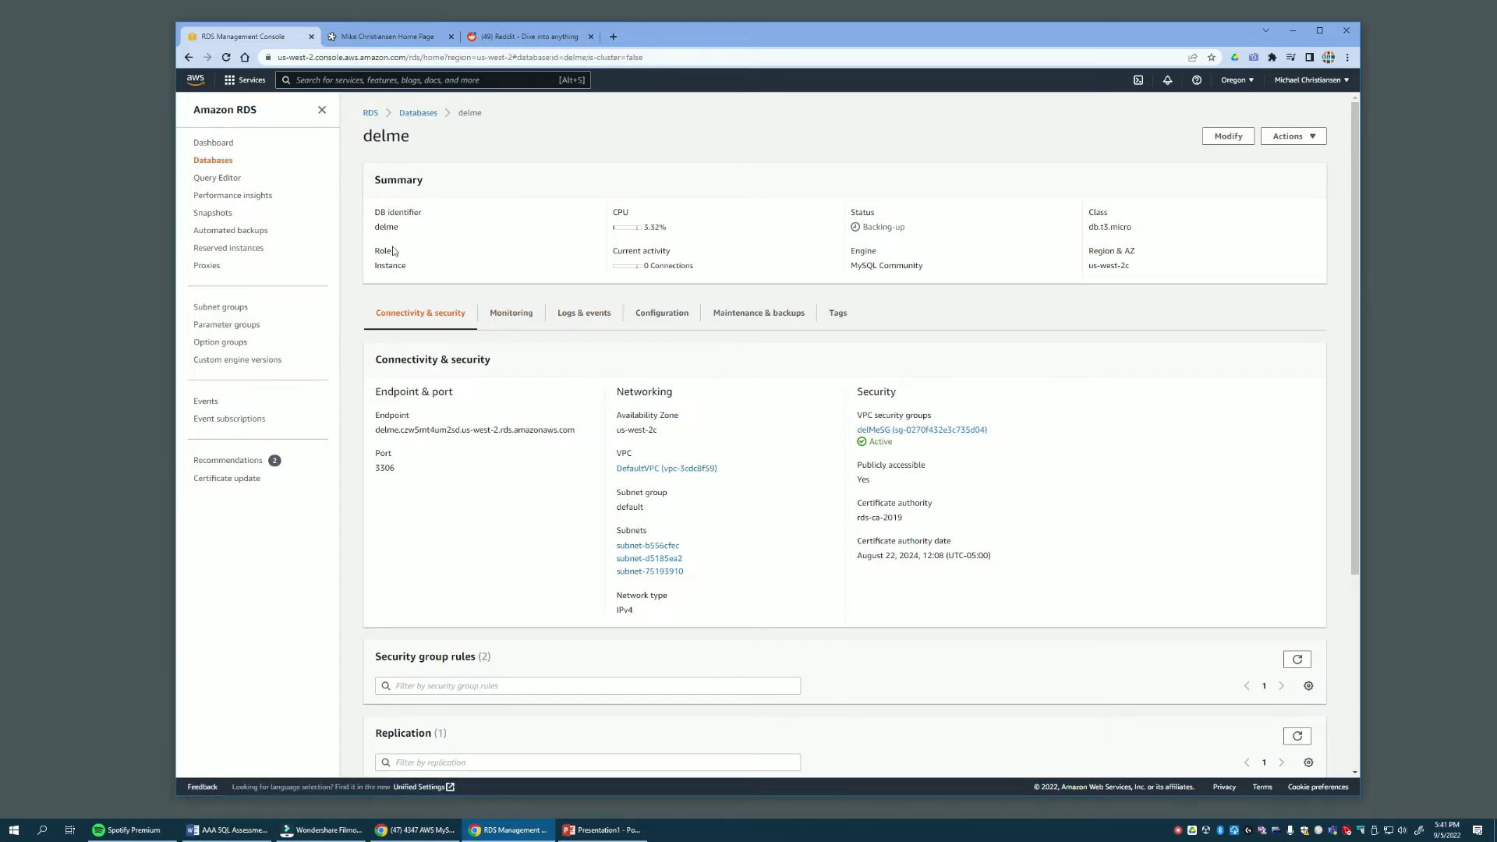
Step: Open the database's delMeSG security group and examine its outbound and inbound rules
{"action": "left_click", "coordinate": [905, 431]}
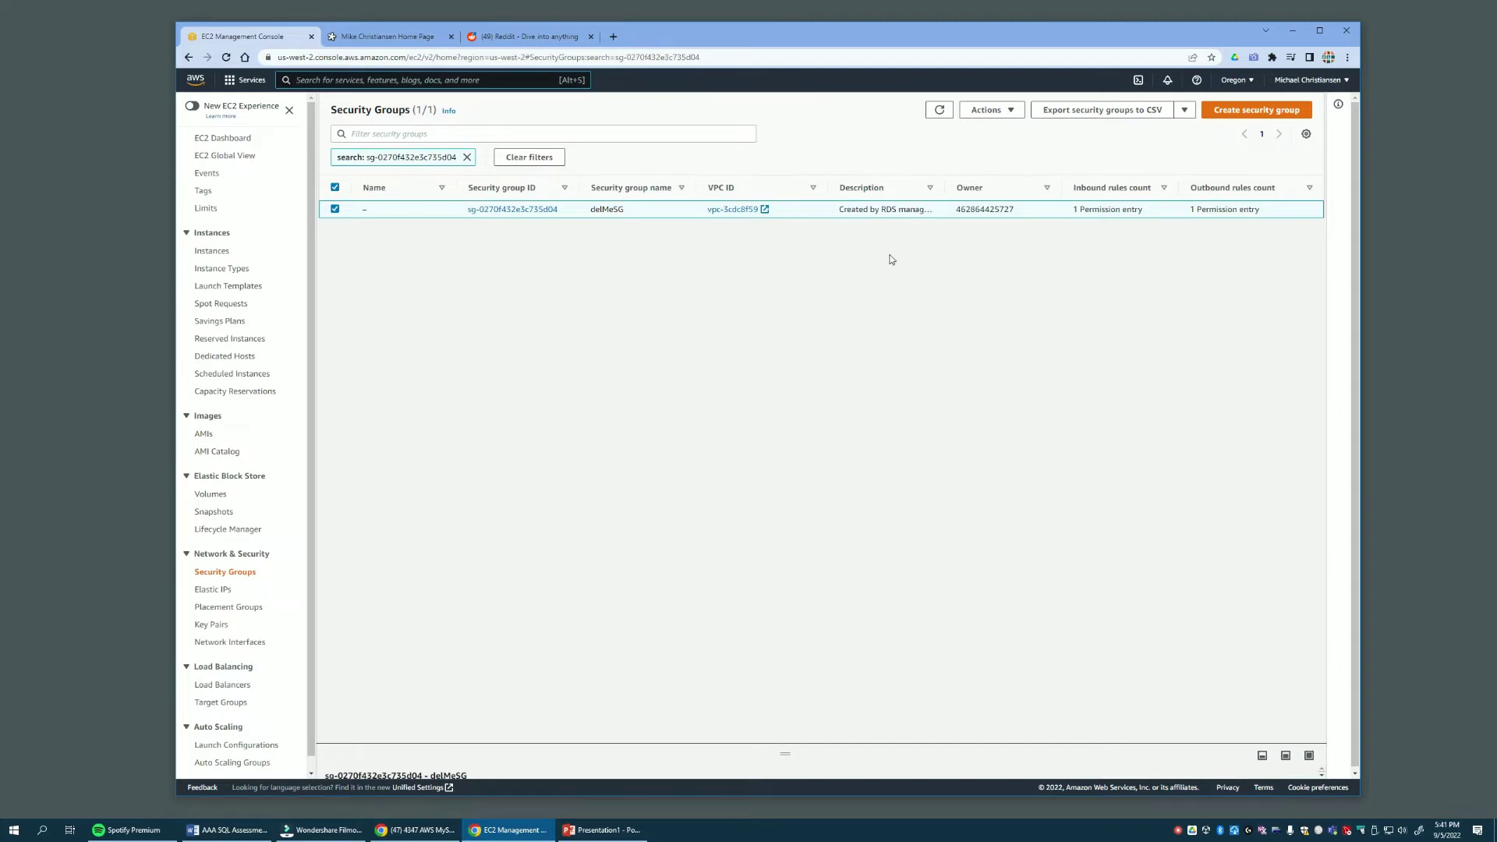
{"action": "left_click", "coordinate": [507, 210]}
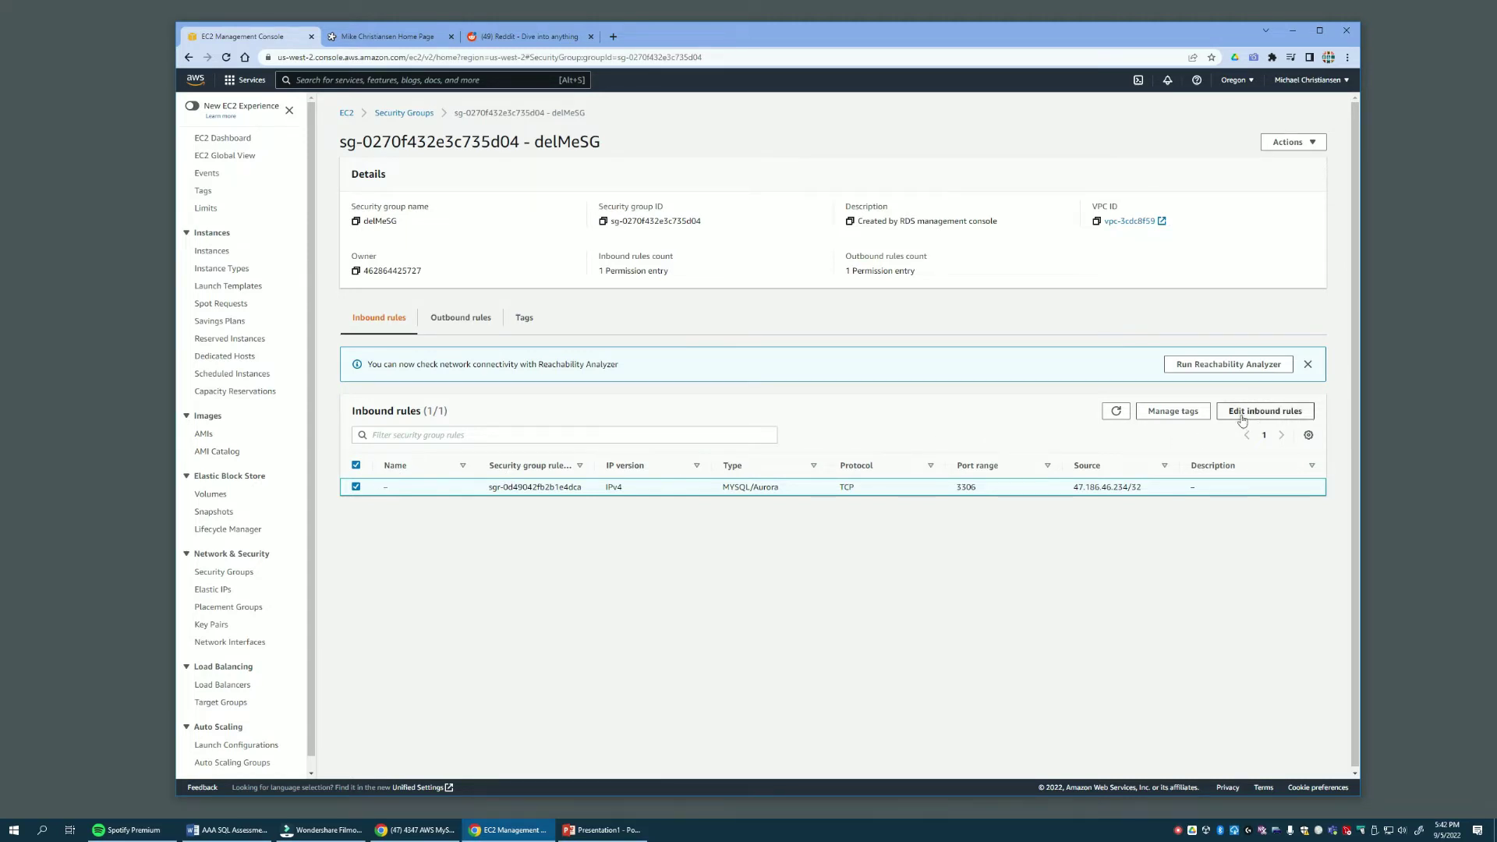
{"action": "left_click", "coordinate": [395, 318]}
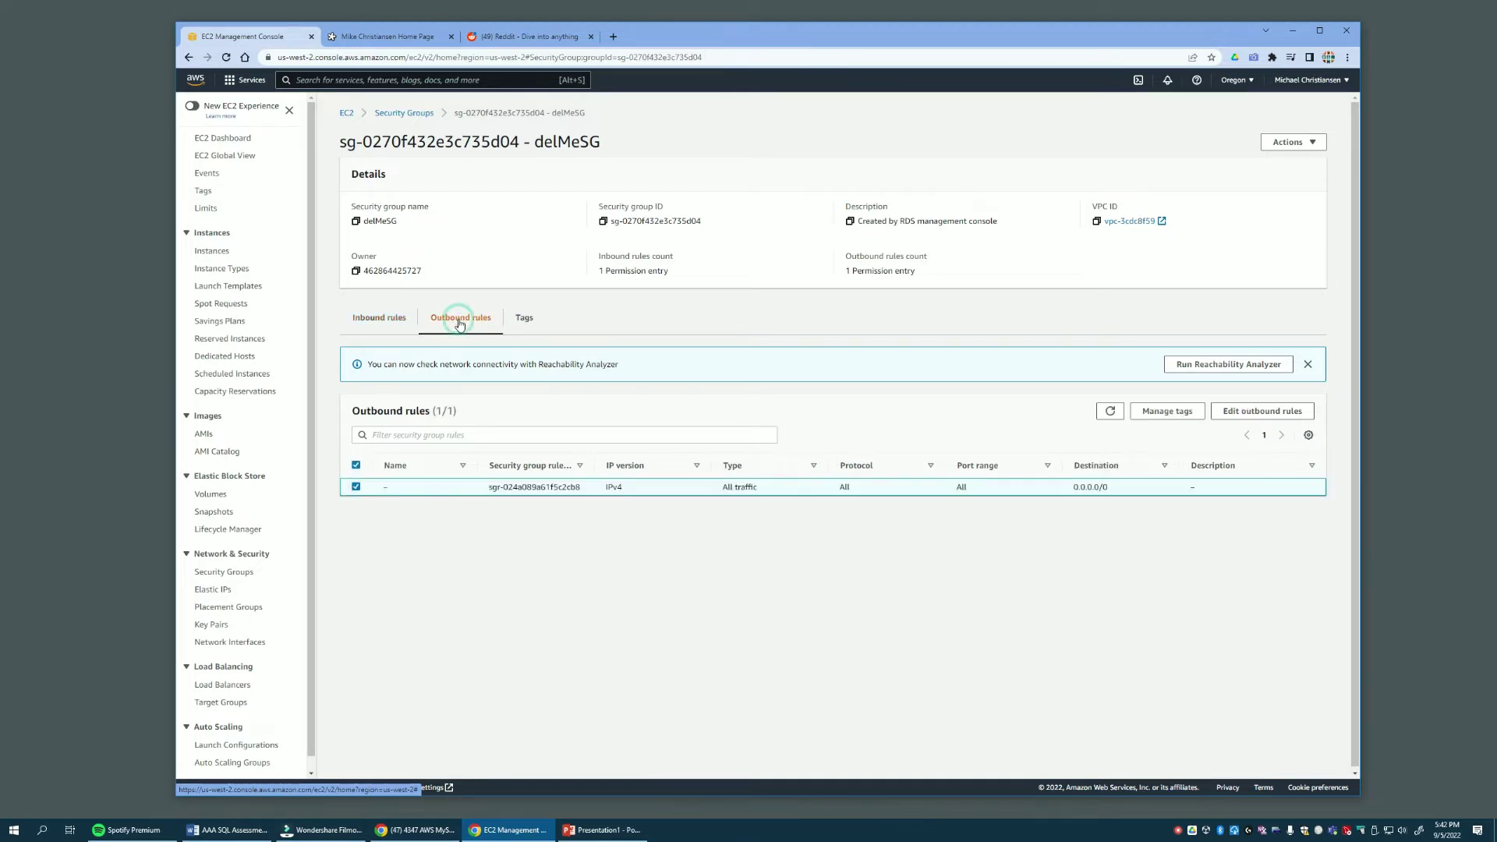
{"action": "left_click", "coordinate": [381, 326]}
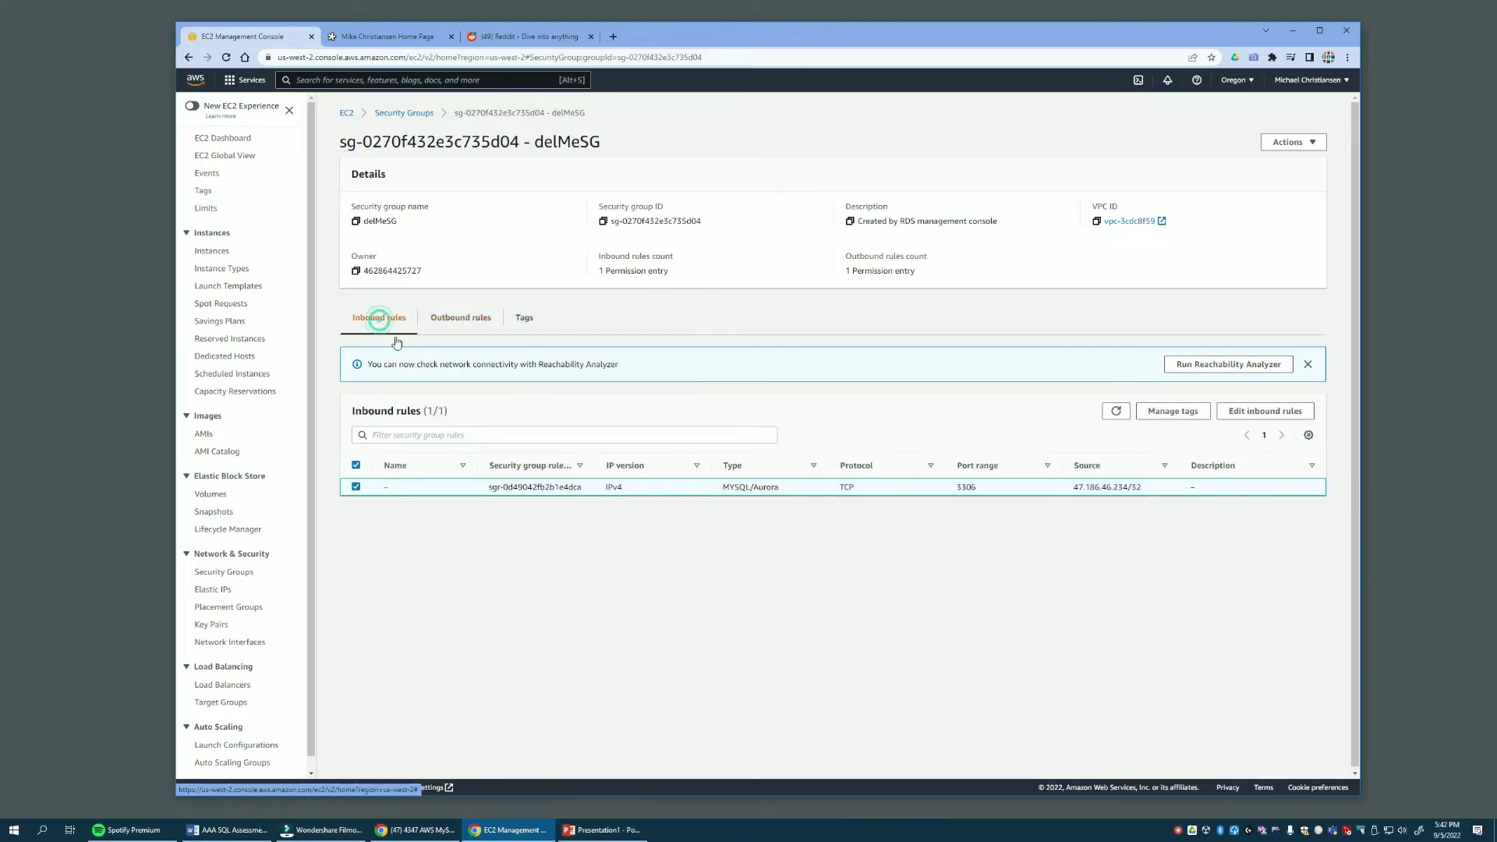
Step: Set the source of the MYSQL/Aurora inbound rule to Anywhere-IPv4 (0.0.0.0/0) and save the rules
{"action": "left_click", "coordinate": [1263, 416]}
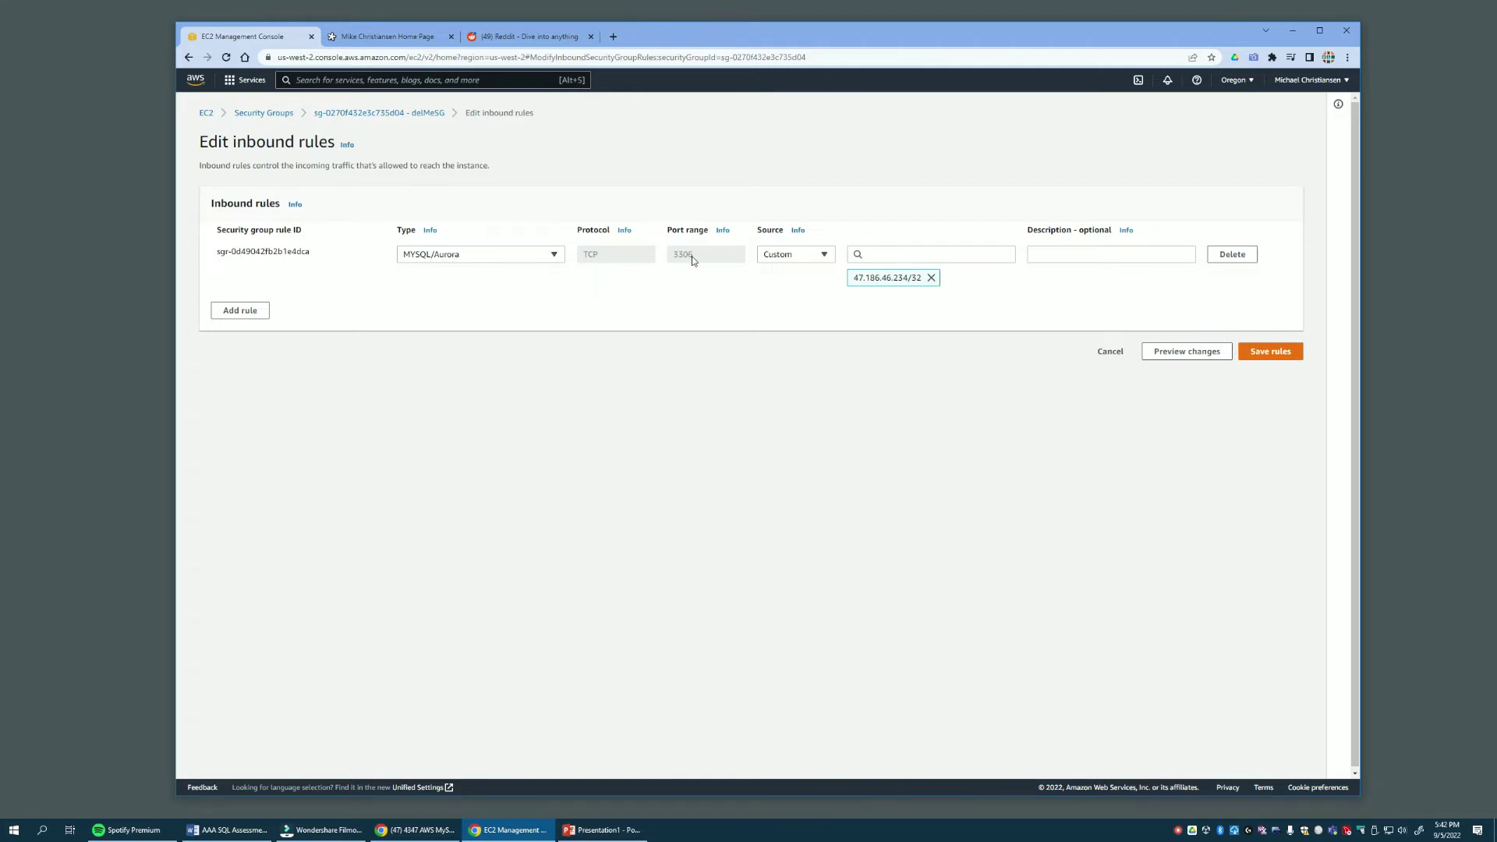
{"action": "left_click", "coordinate": [783, 256]}
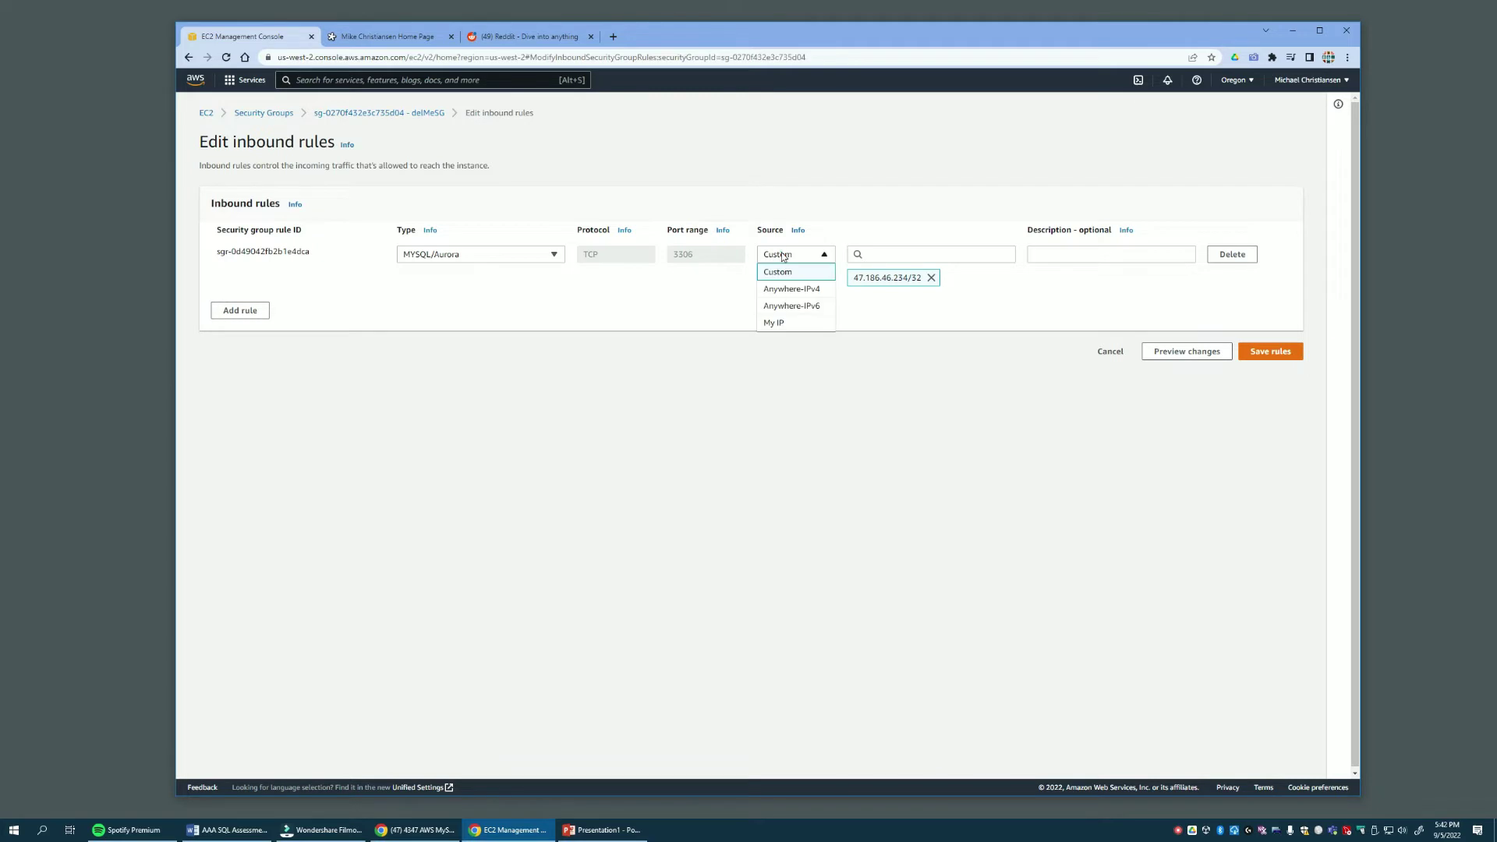
{"action": "left_click", "coordinate": [792, 295]}
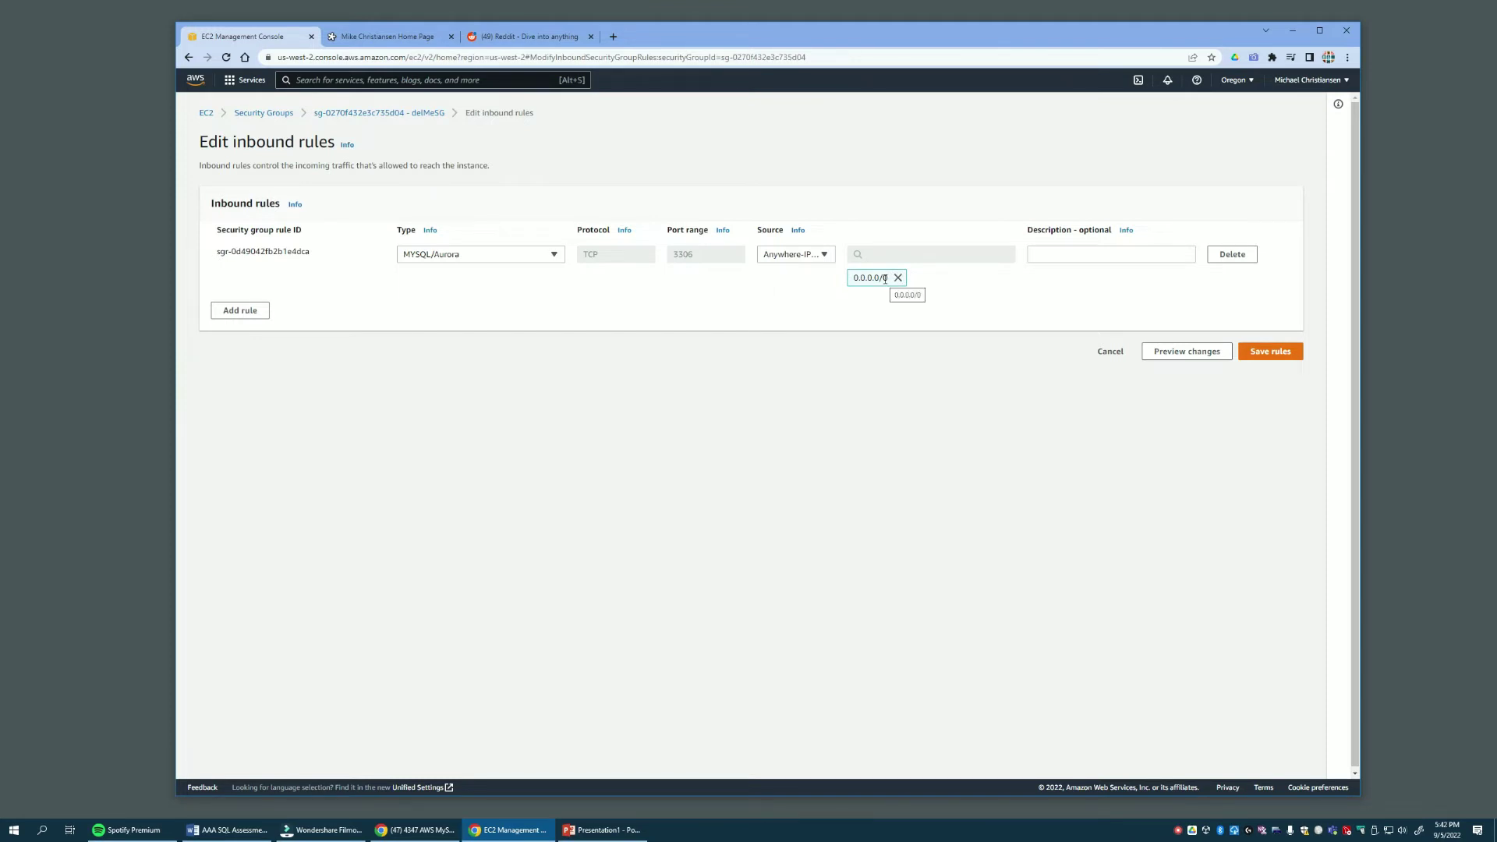
{"action": "left_click", "coordinate": [1271, 352]}
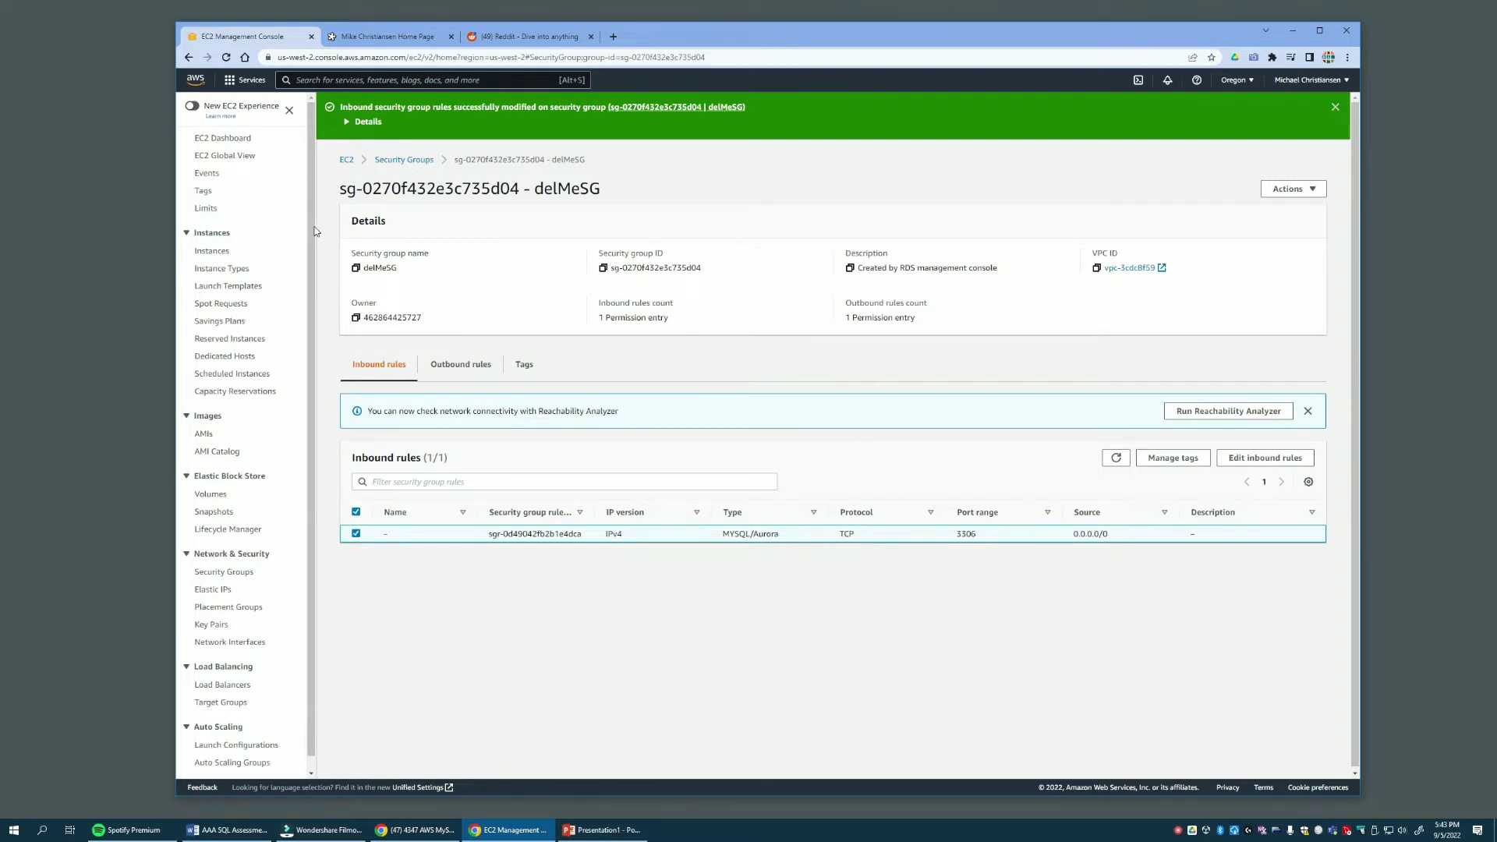
Step: Return to Console Home and reopen the details of the delme database among the RDS DB instances
{"action": "left_click", "coordinate": [195, 81]}
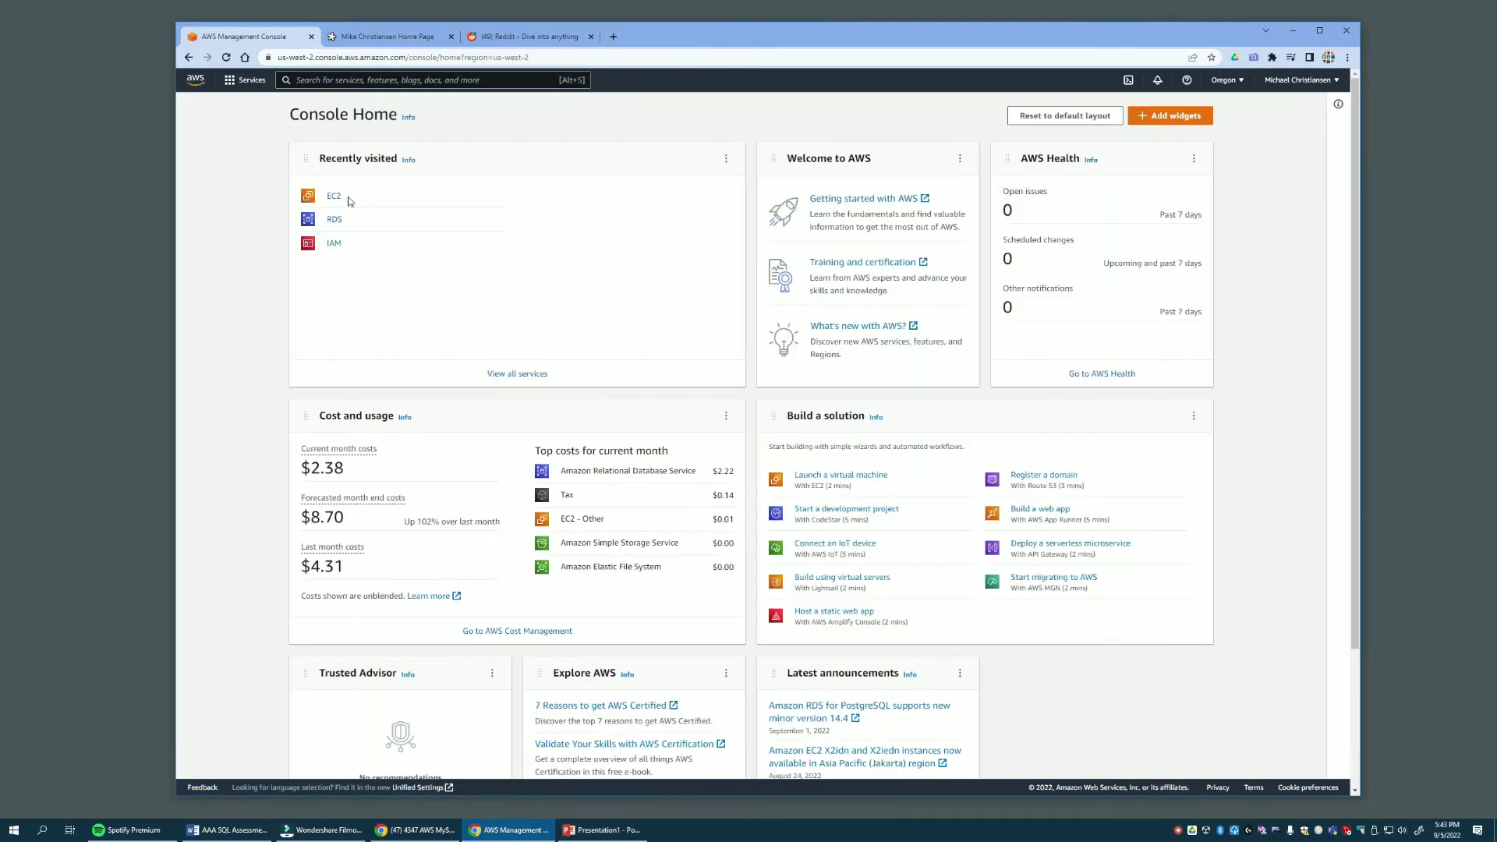
{"action": "left_click", "coordinate": [334, 221]}
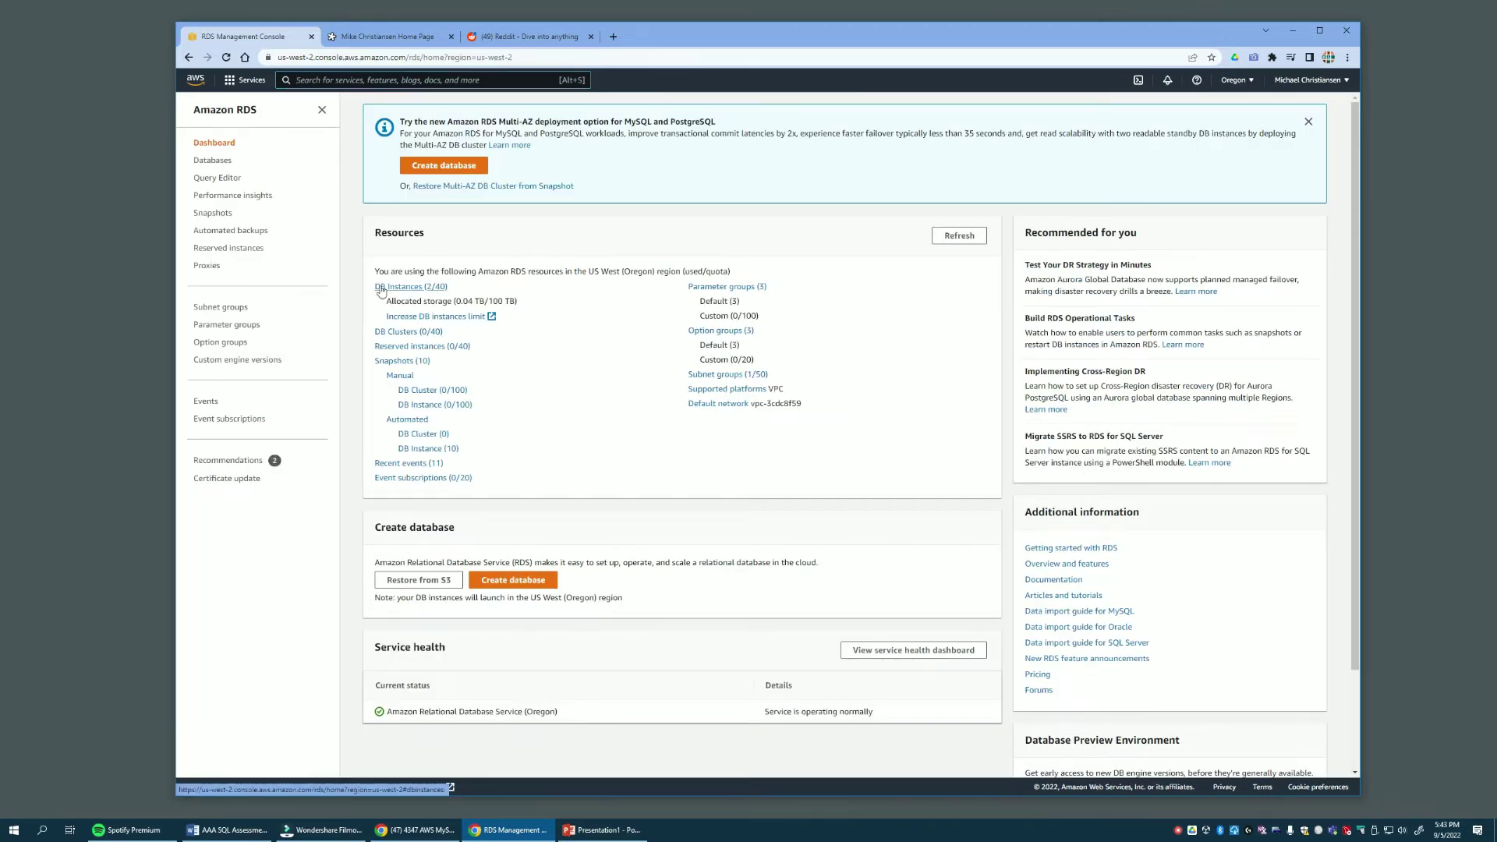
{"action": "left_click", "coordinate": [402, 287]}
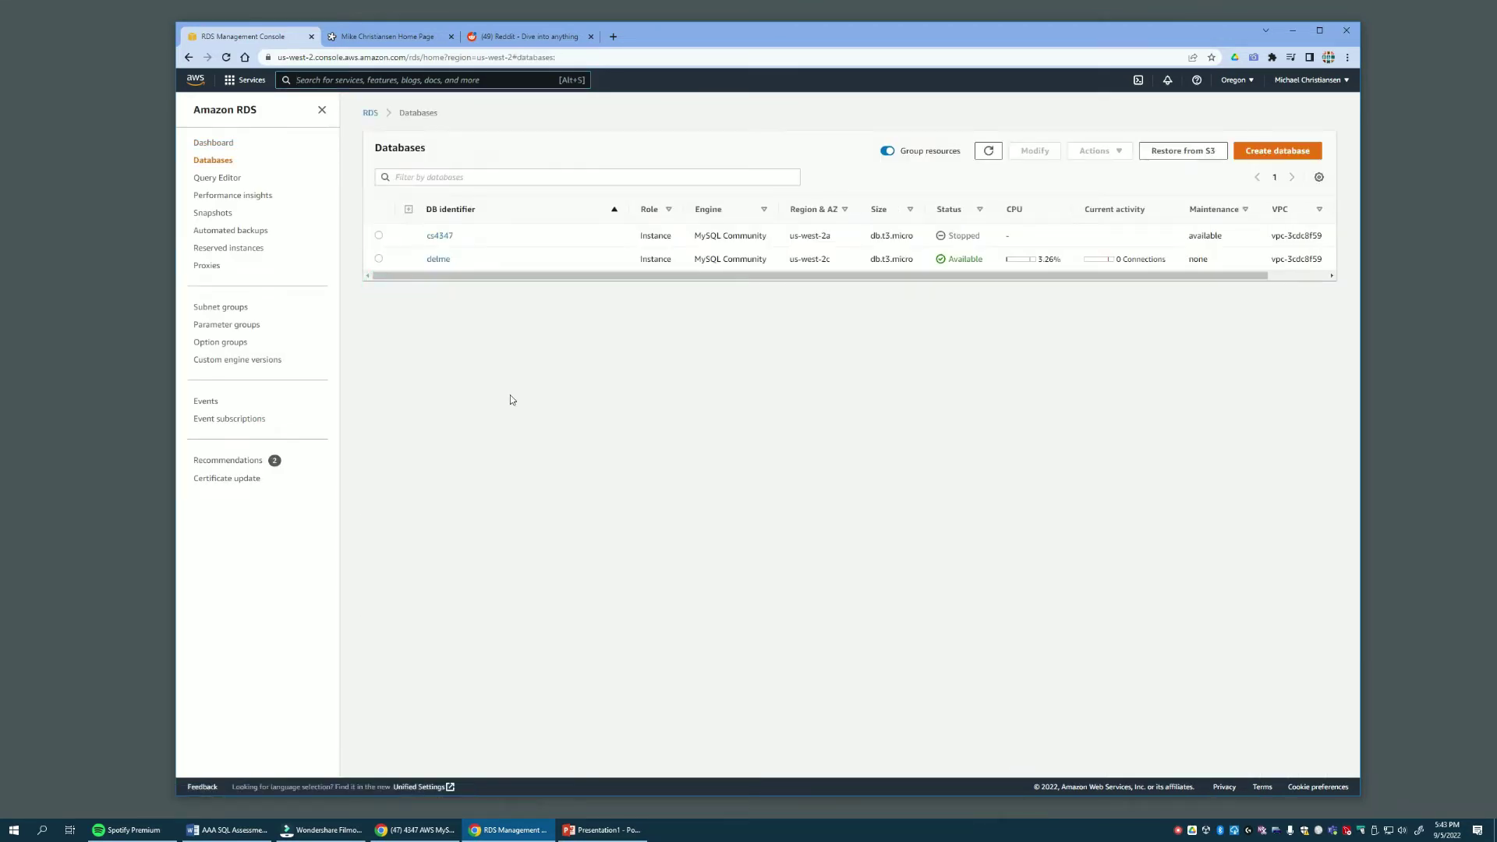
{"action": "left_click", "coordinate": [435, 263]}
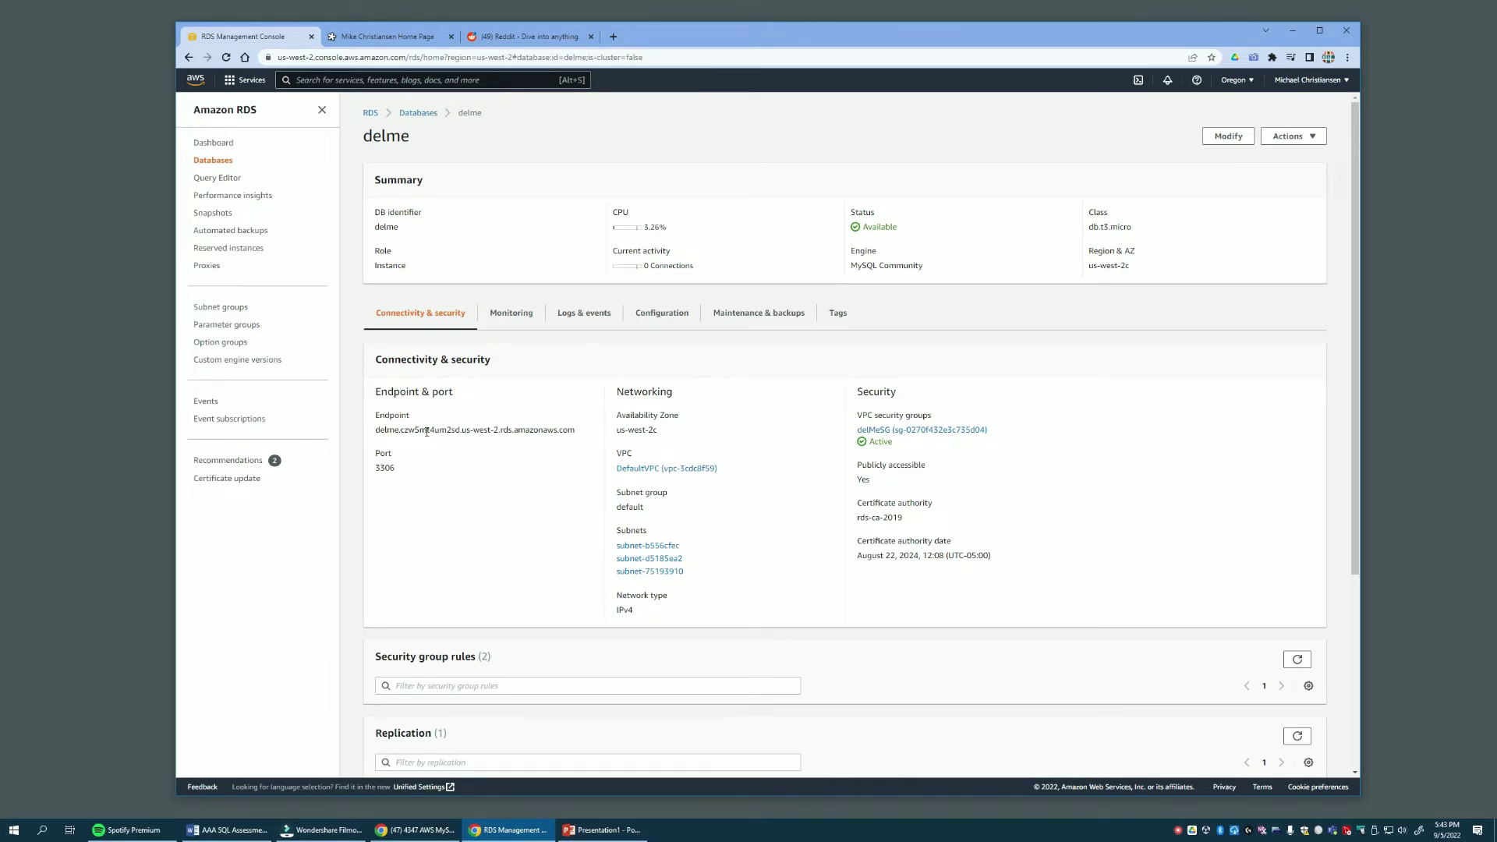
Step: Launch MySQL Workbench and try to open the TODO Demo DB connection
{"action": "left_click", "coordinate": [4, 836]}
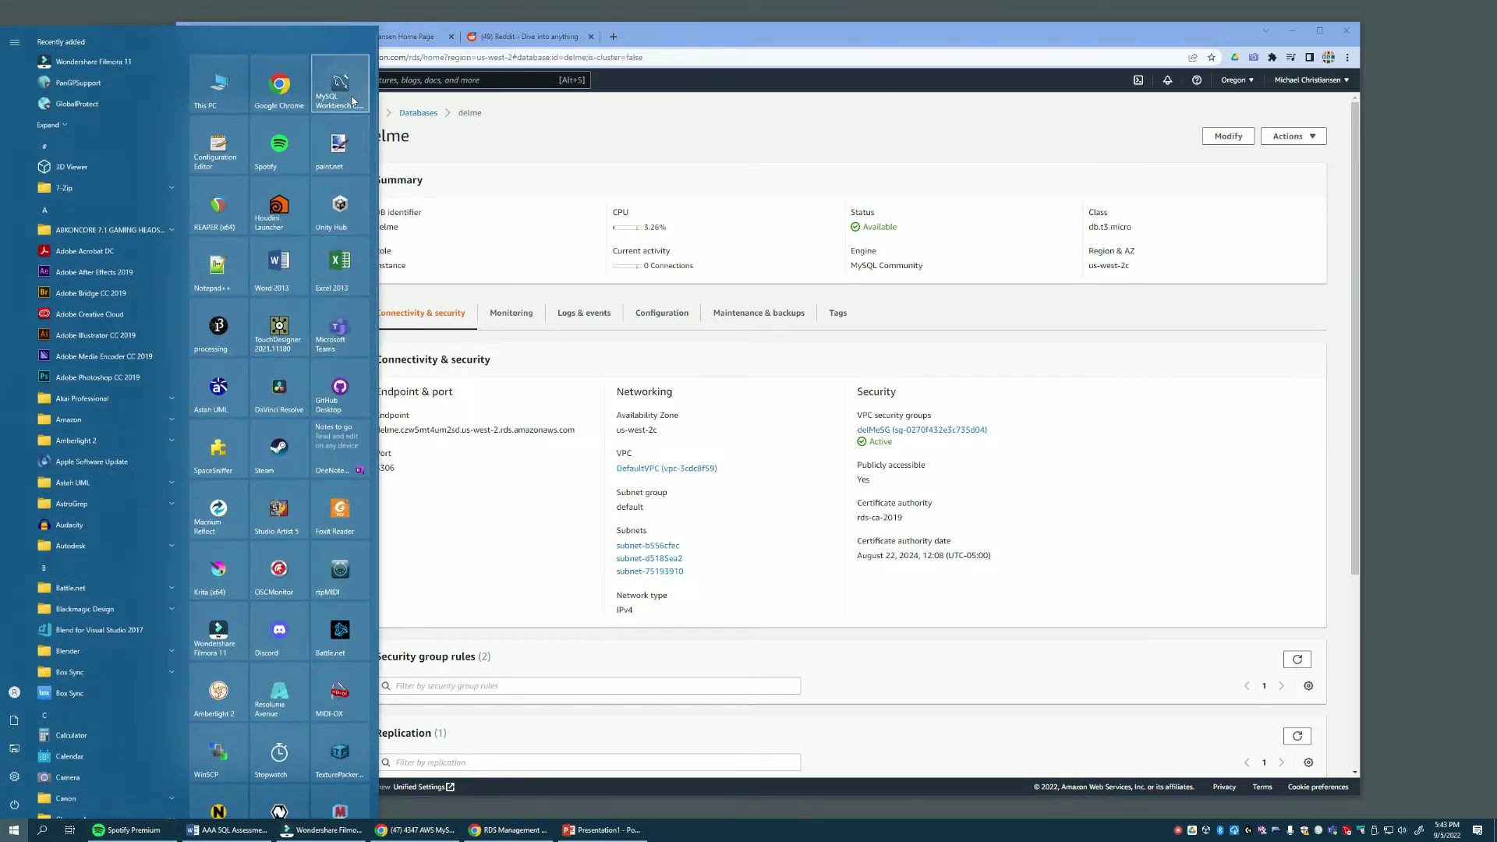
{"action": "left_click", "coordinate": [398, 170]}
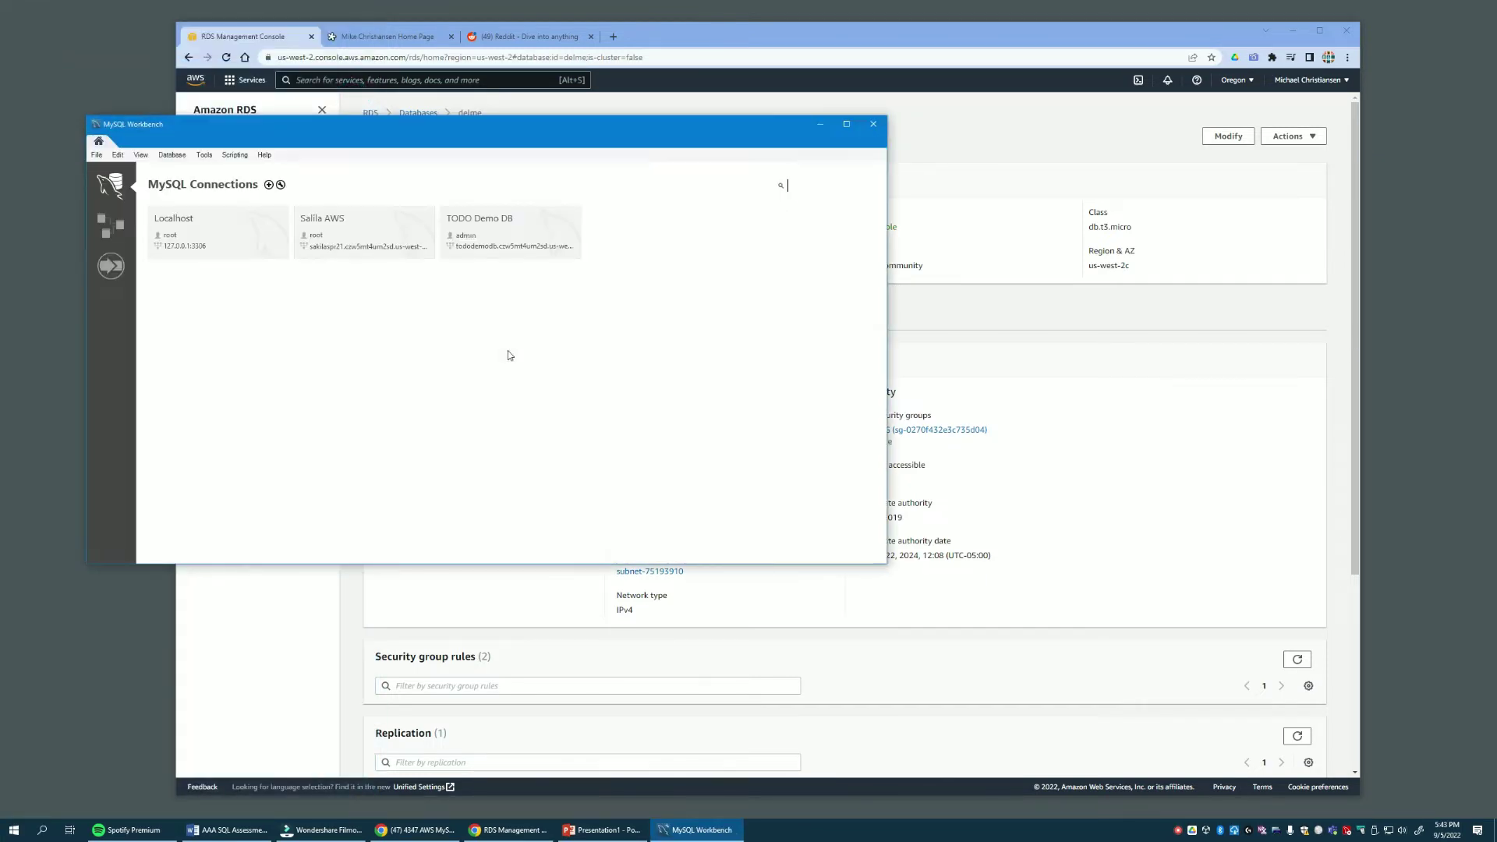
{"action": "left_click_drag", "start_coordinate": [402, 130], "coordinate": [651, 181]}
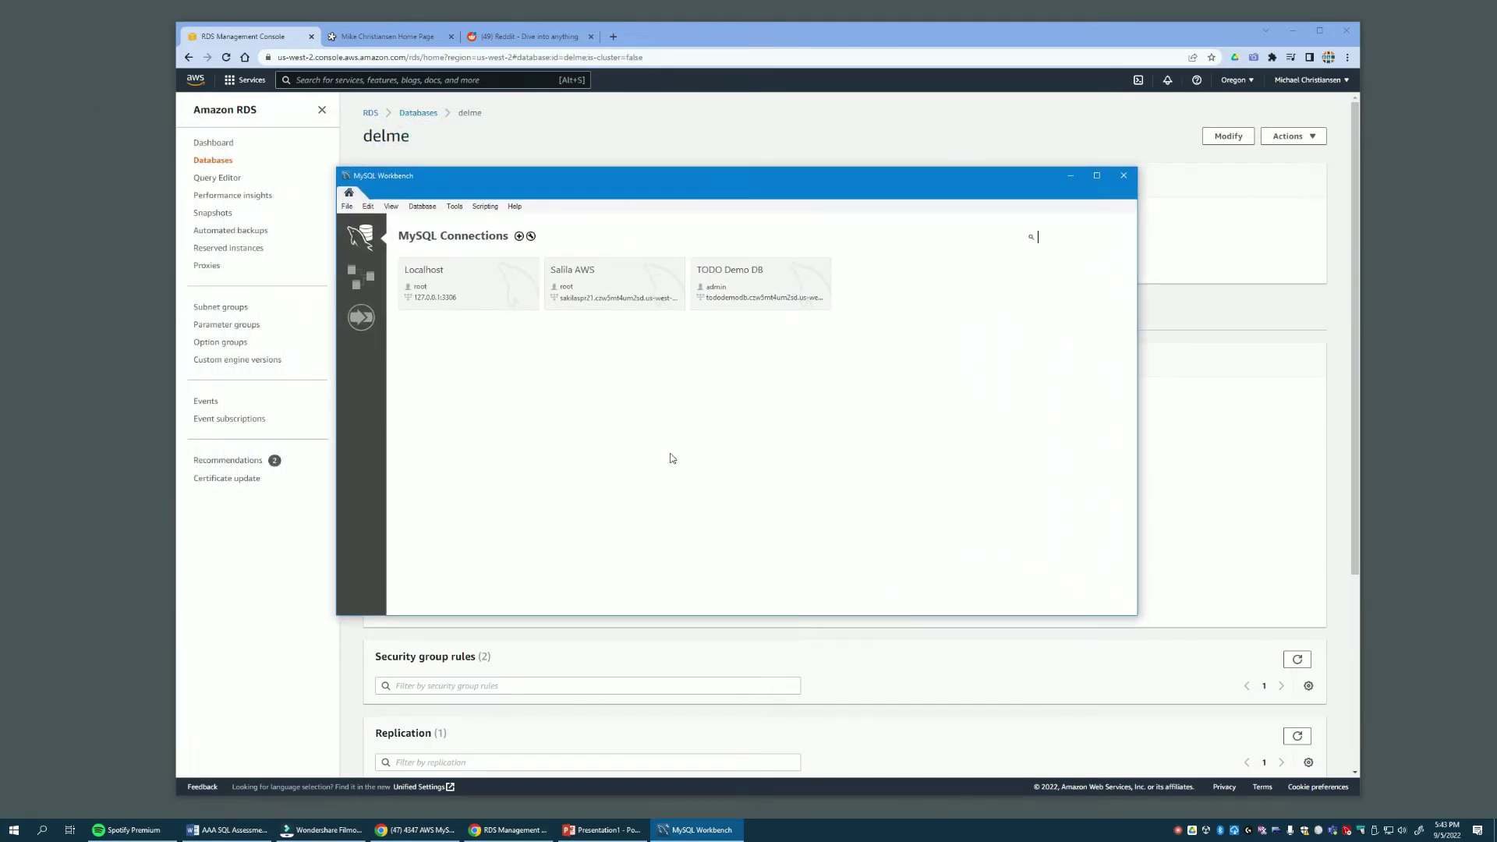
{"action": "left_click", "coordinate": [786, 293]}
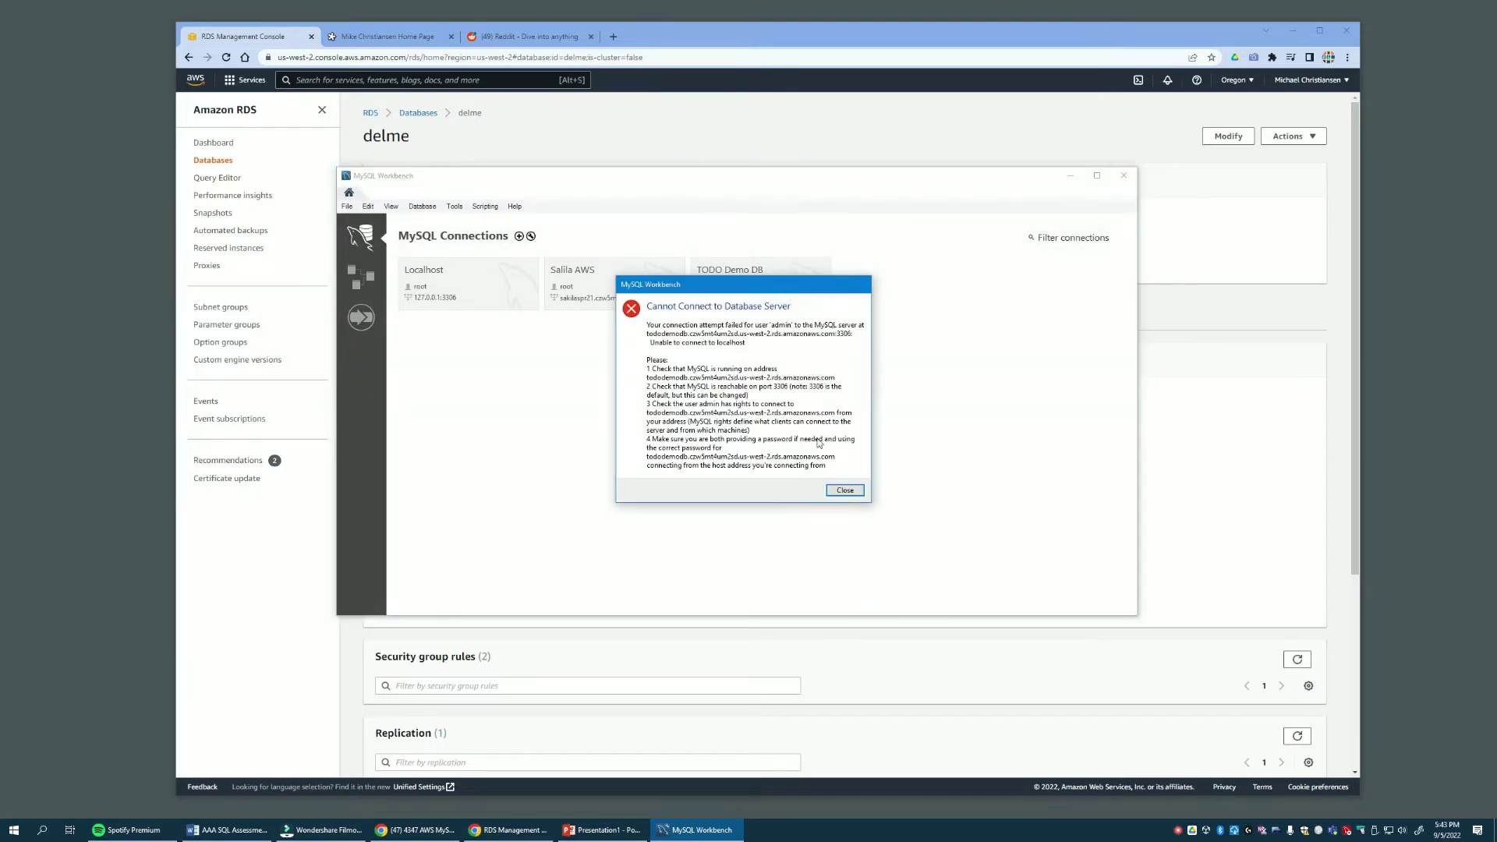
{"action": "left_click", "coordinate": [845, 491]}
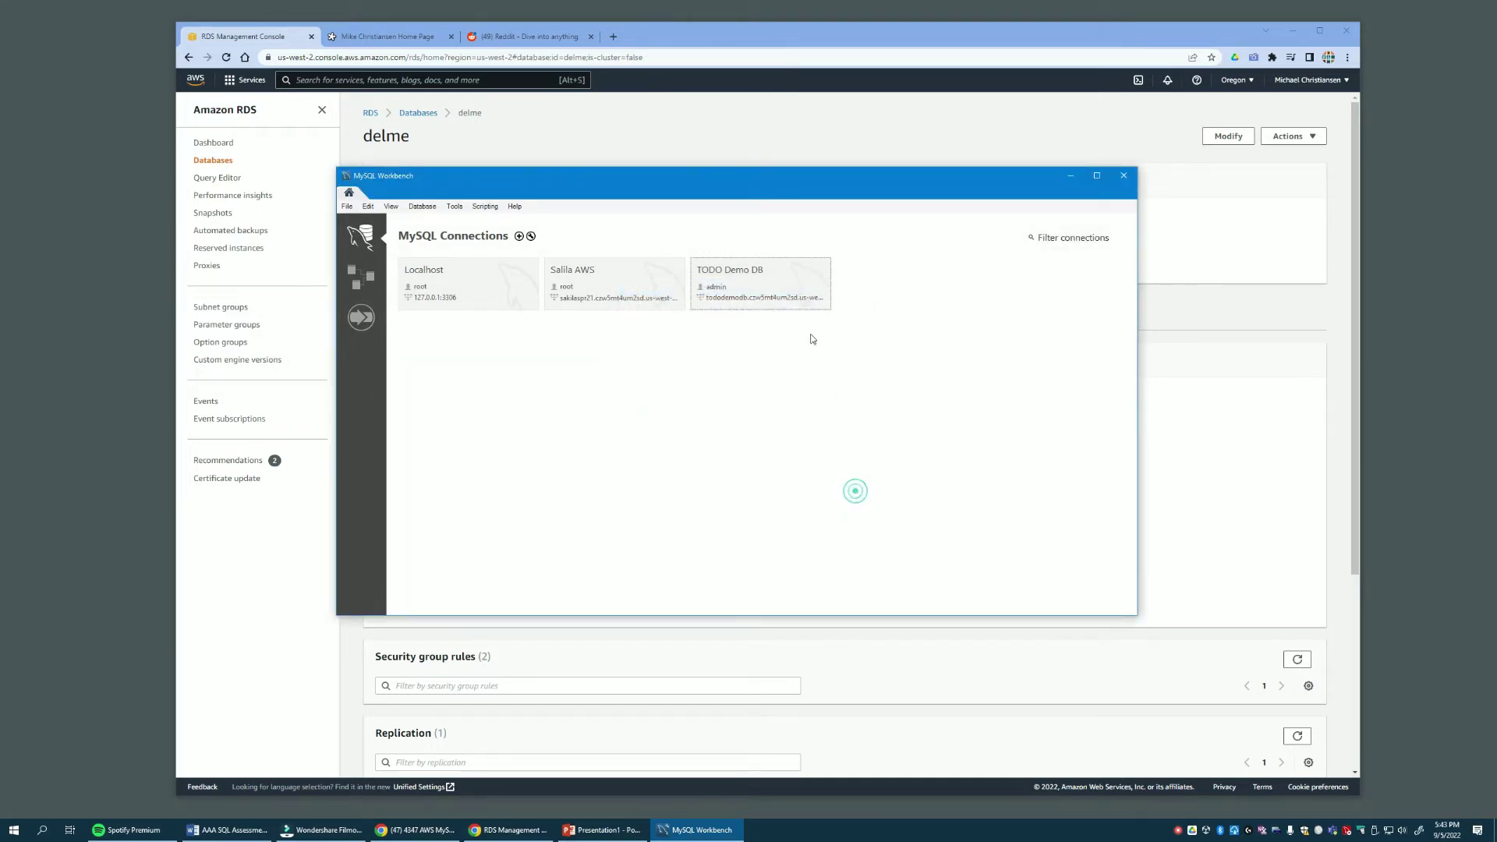
Step: Delete the TODO Demo DB connection from the list of MySQL connections
{"action": "right_click", "coordinate": [796, 287]}
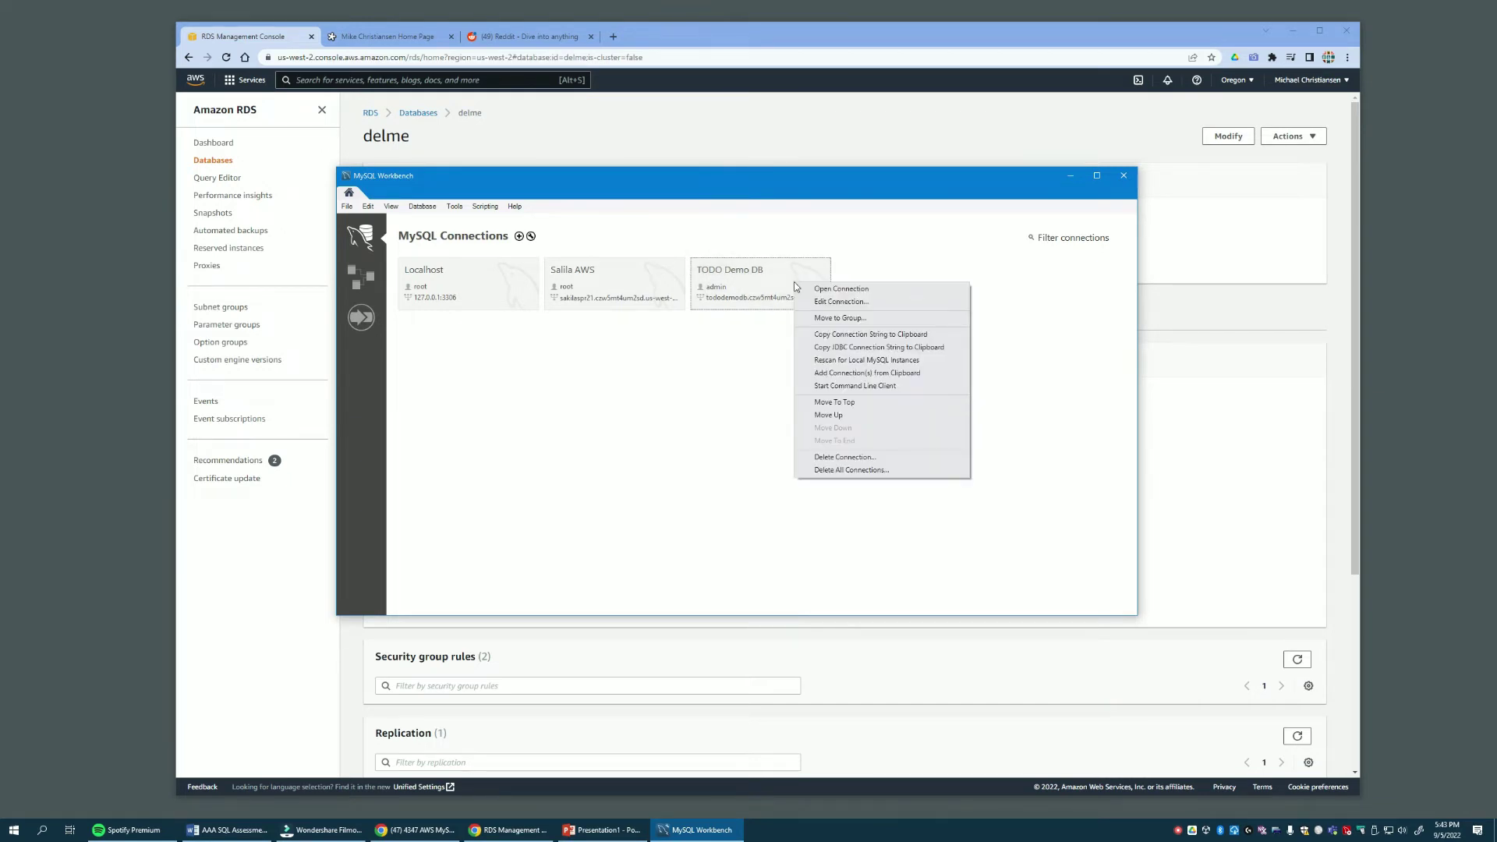
{"action": "left_click", "coordinate": [842, 457]}
{"action": "left_click", "coordinate": [770, 420]}
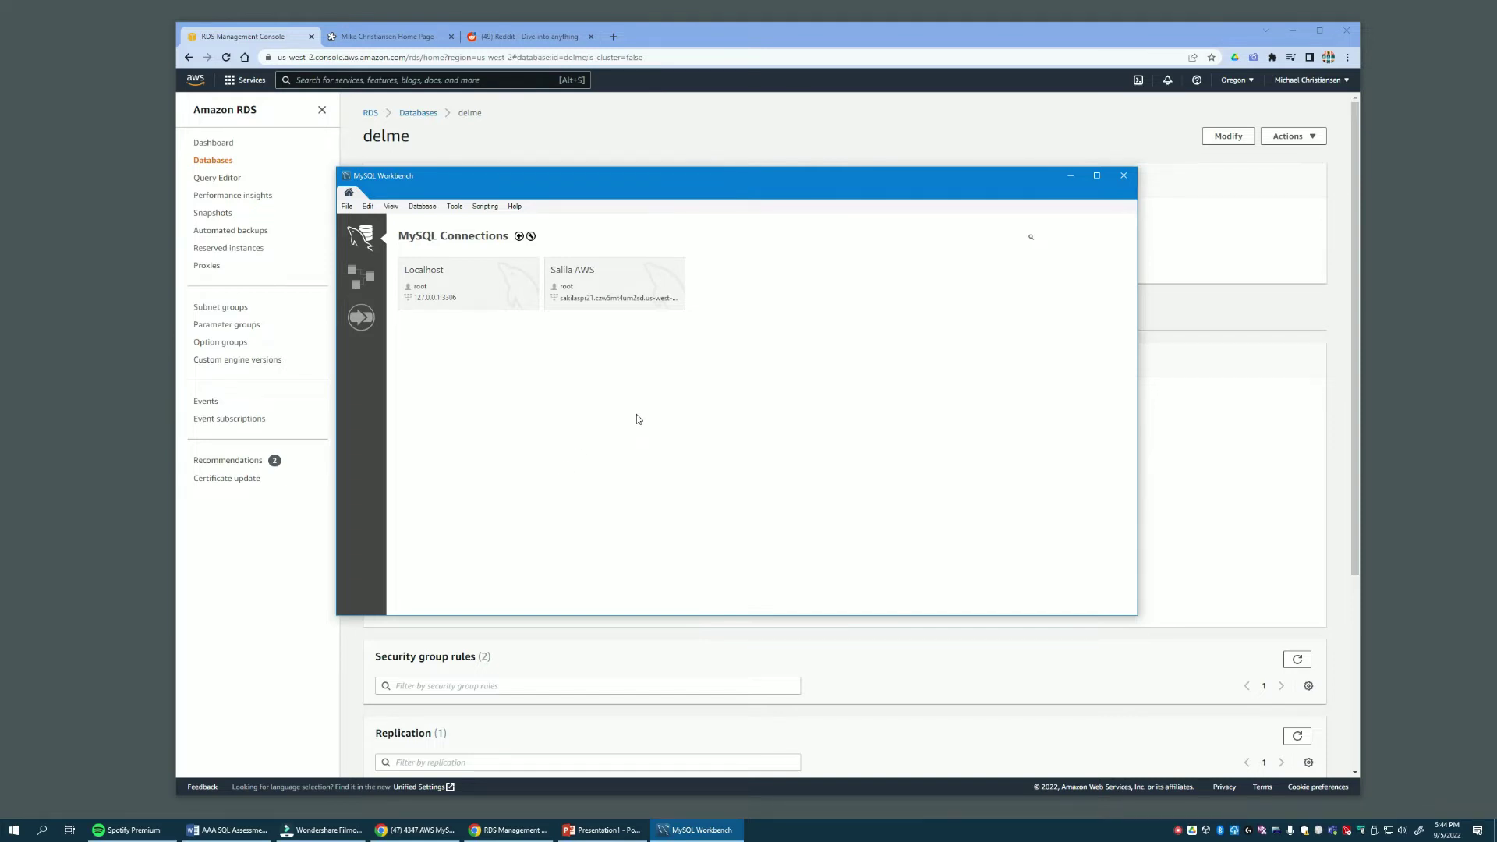
Step: Set up a new MySQL connection and name it delme db
{"action": "left_click", "coordinate": [519, 237]}
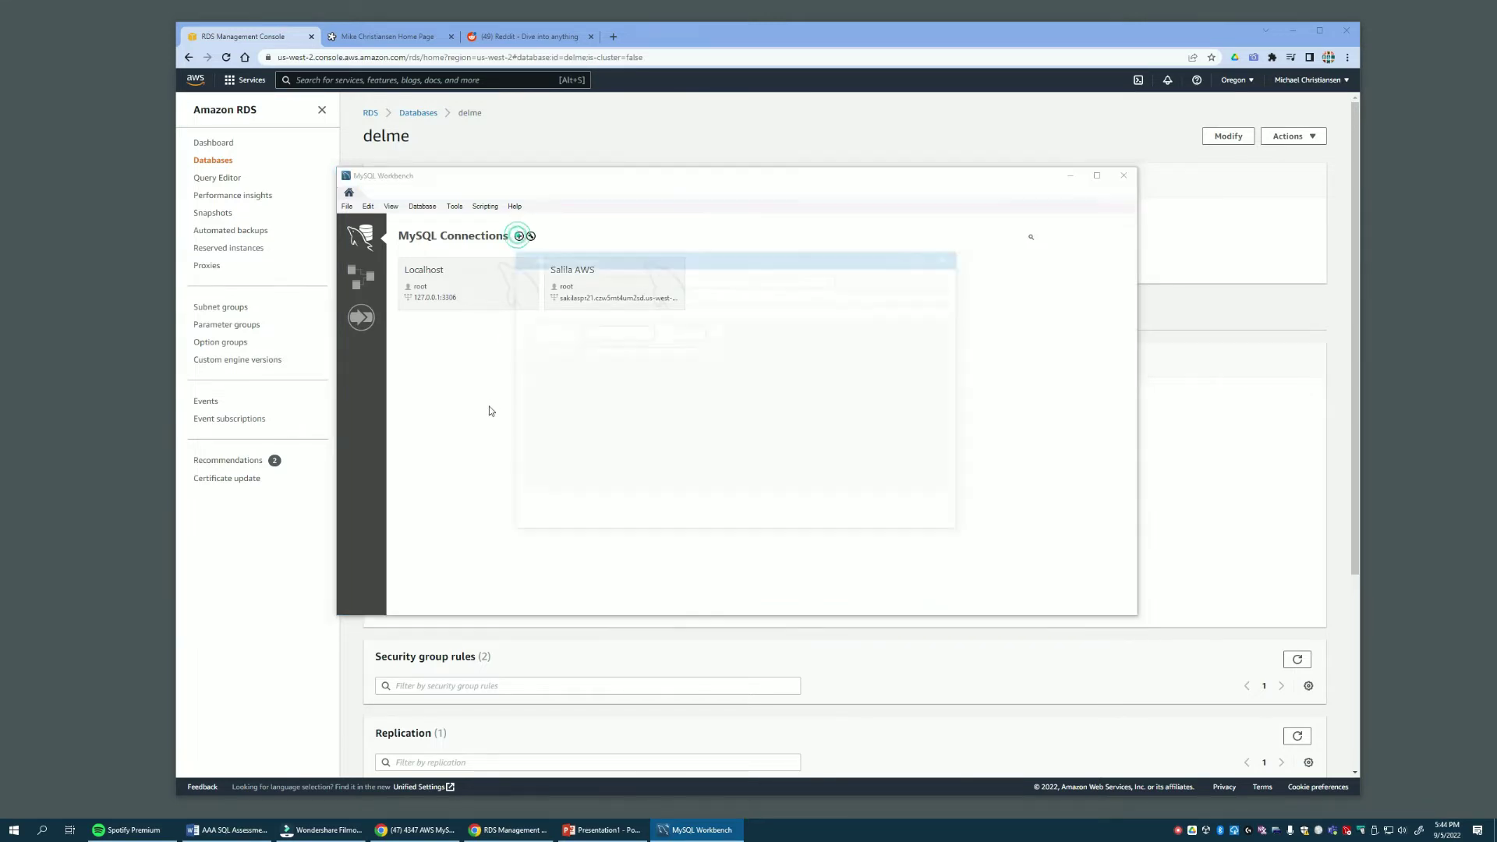
{"action": "left_click", "coordinate": [592, 279]}
{"action": "type", "text": "delme db"}
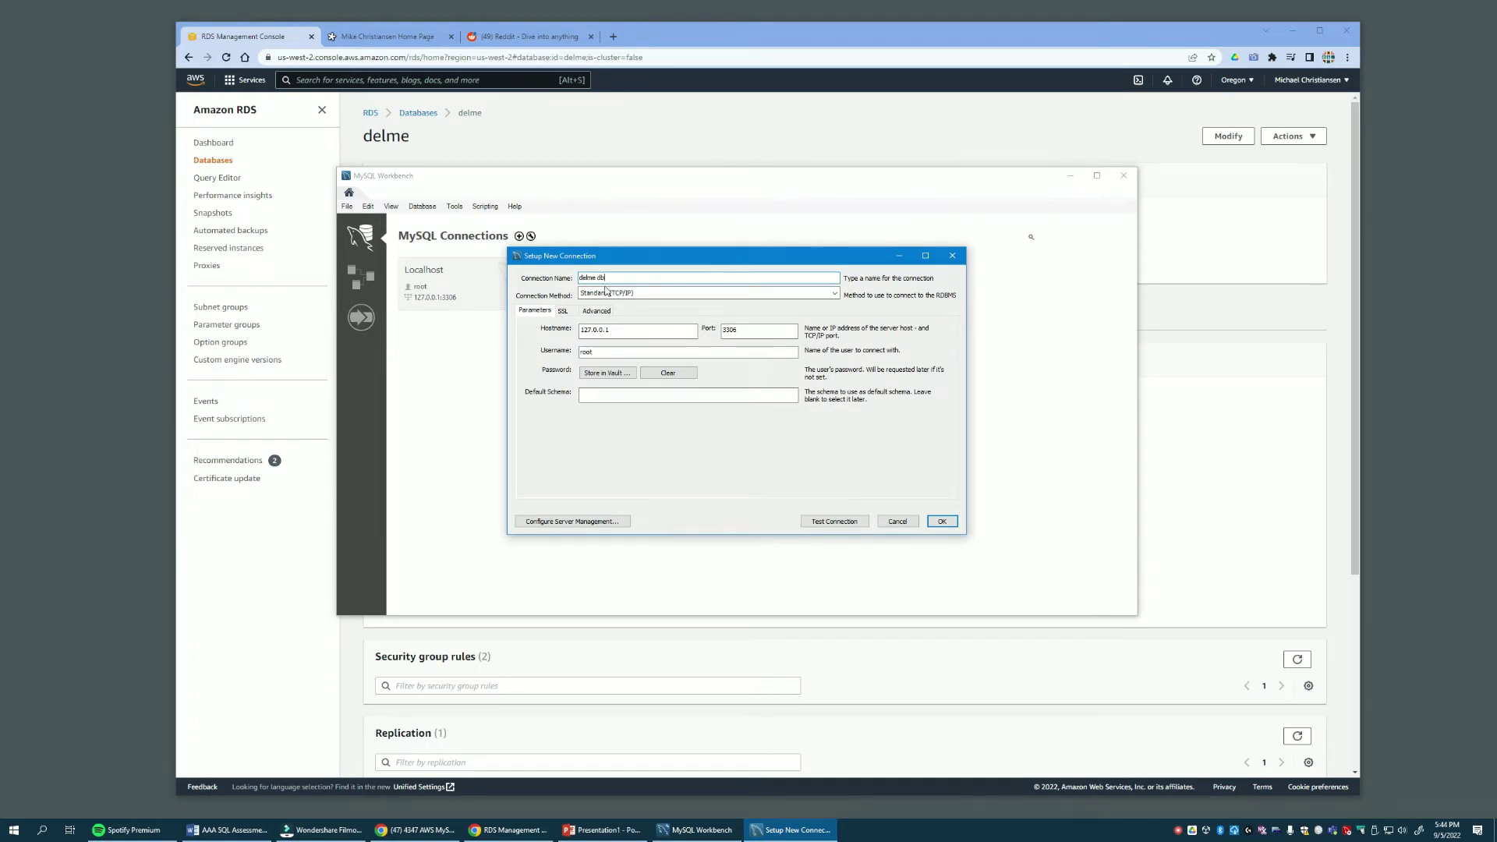
Step: Copy the delme database's endpoint from its RDS details page in the browser into the new connection's hostname in MySQL Workbench
{"action": "double_click", "coordinate": [612, 331]}
{"action": "key", "text": "ctrl+v"}
{"action": "left_click", "coordinate": [520, 136]}
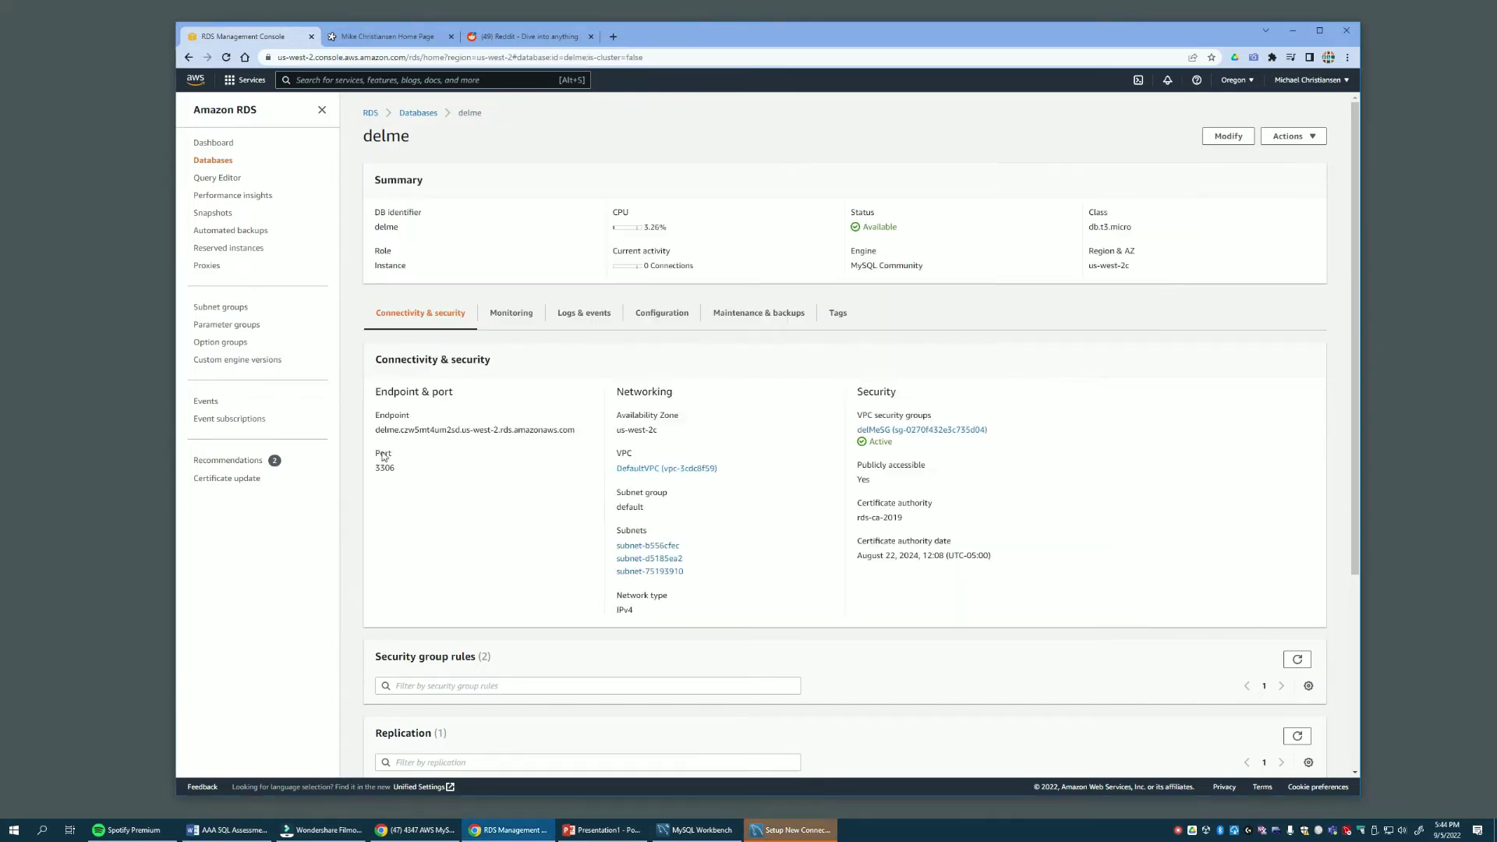
{"action": "left_click_drag", "start_coordinate": [375, 429], "coordinate": [567, 428]}
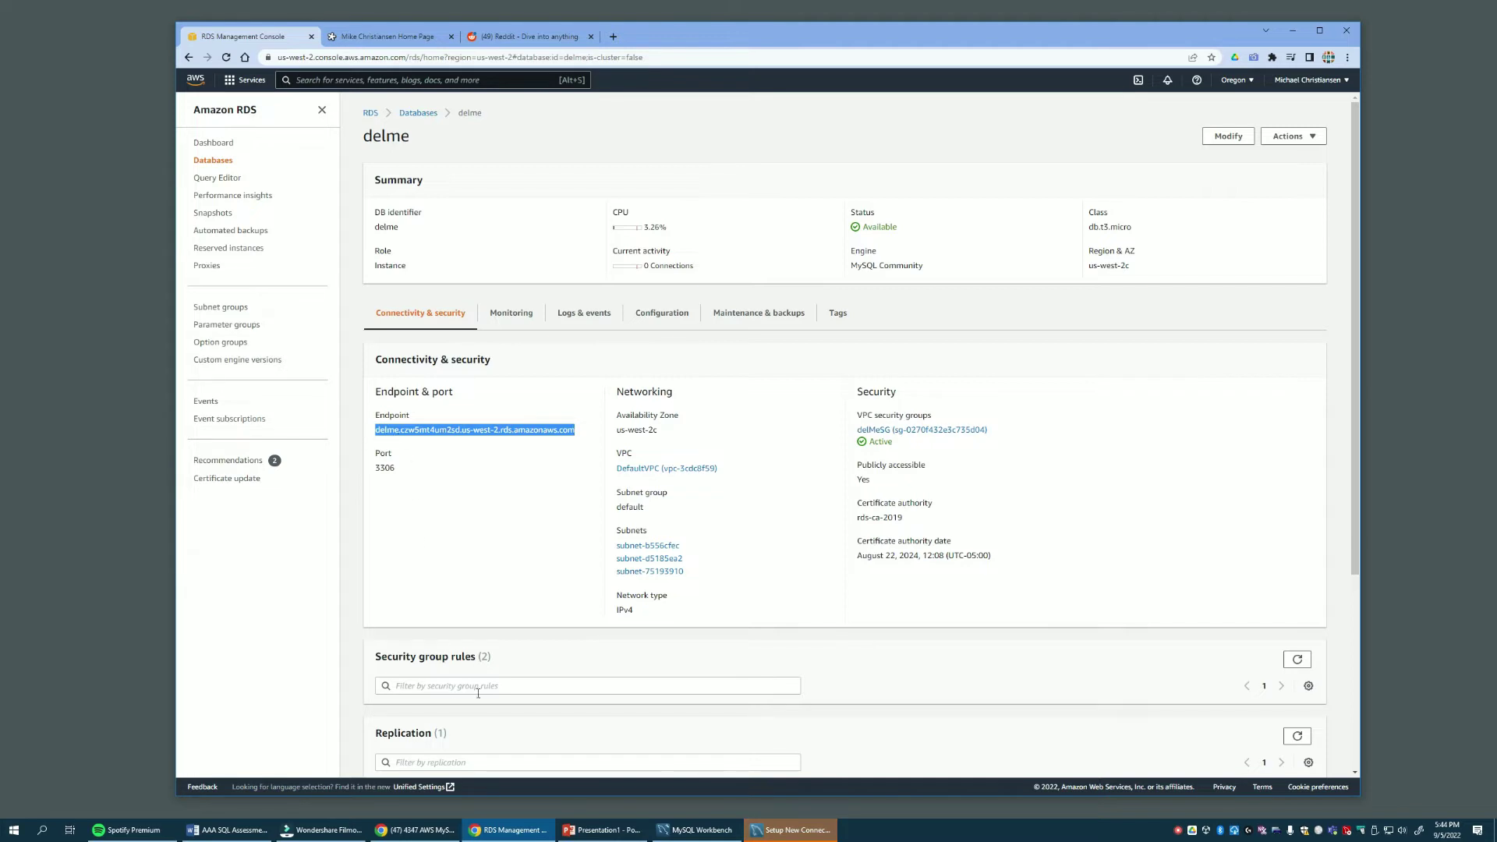
{"action": "left_click", "coordinate": [694, 830]}
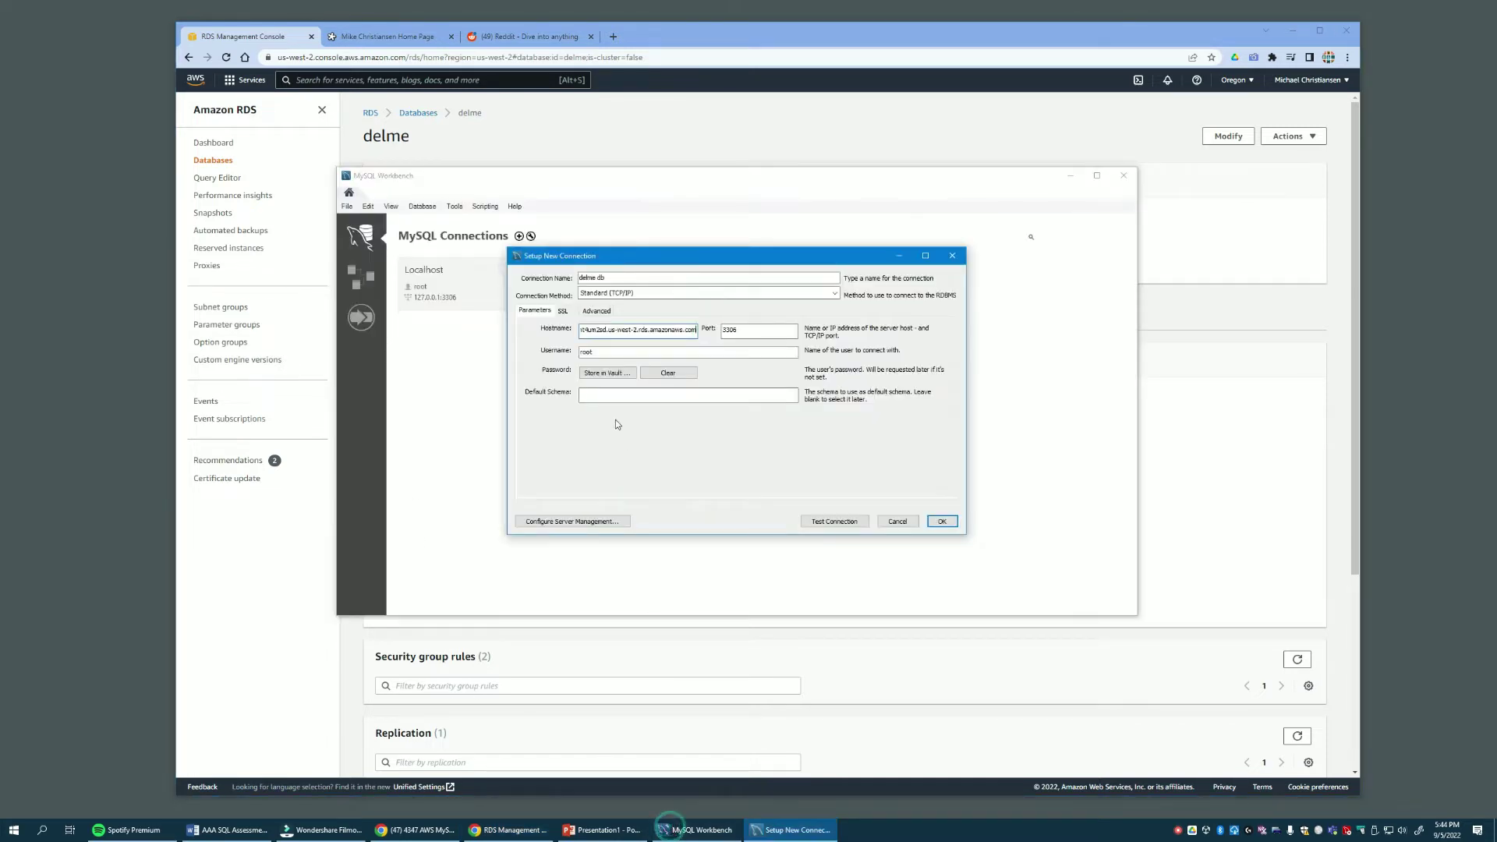
{"action": "double_click", "coordinate": [583, 335]}
{"action": "key", "text": "ctrl+v"}
{"action": "key", "text": "Home"}
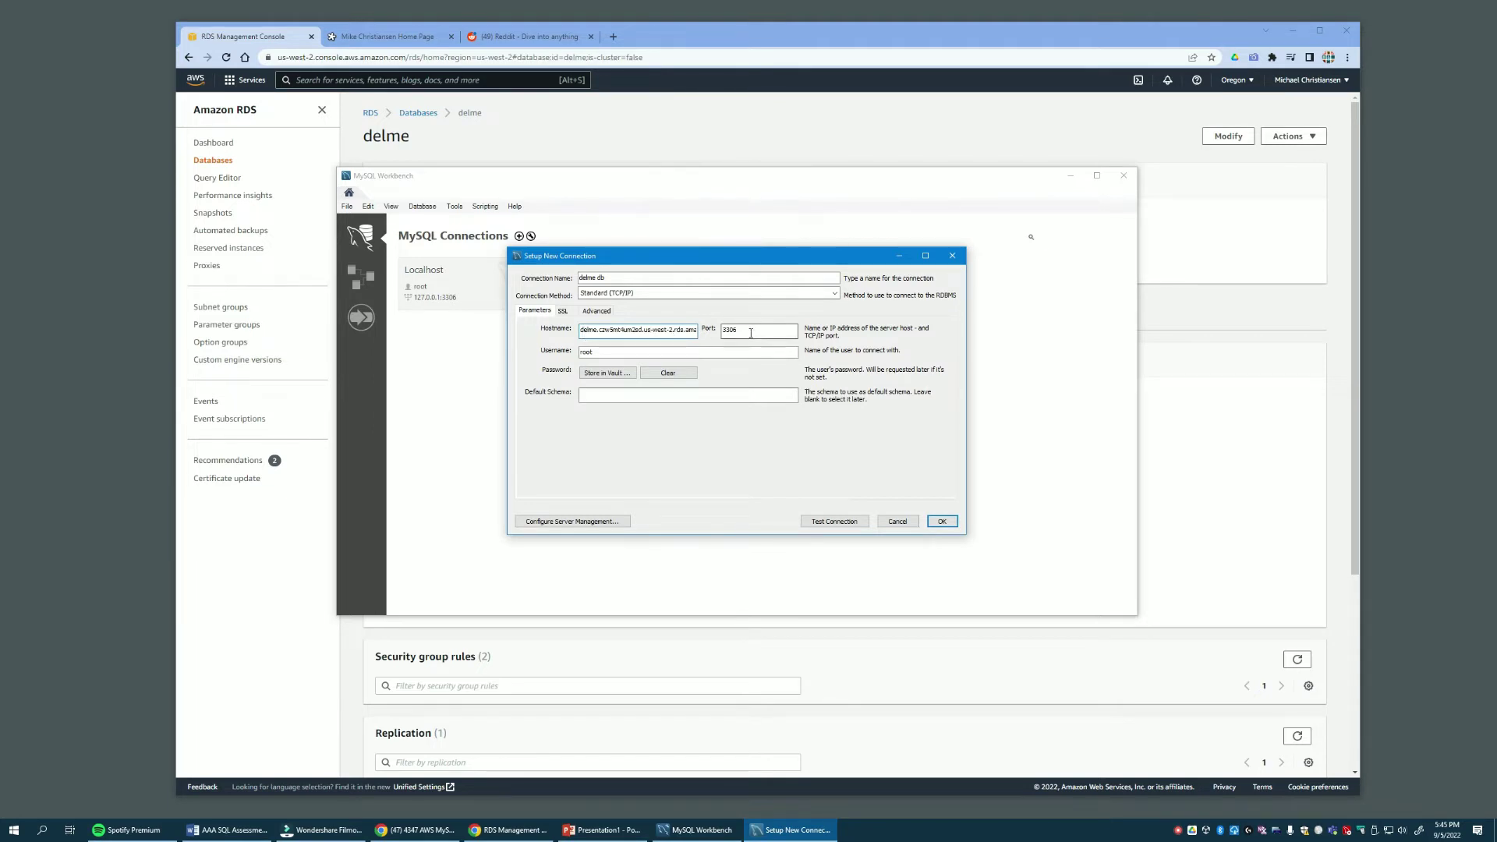
Step: Set the username of the new connection to admin
{"action": "left_click", "coordinate": [607, 352]}
{"action": "key", "text": "BackSpace"}
{"action": "key", "text": "BackSpace"}
{"action": "key", "text": "BackSpace"}
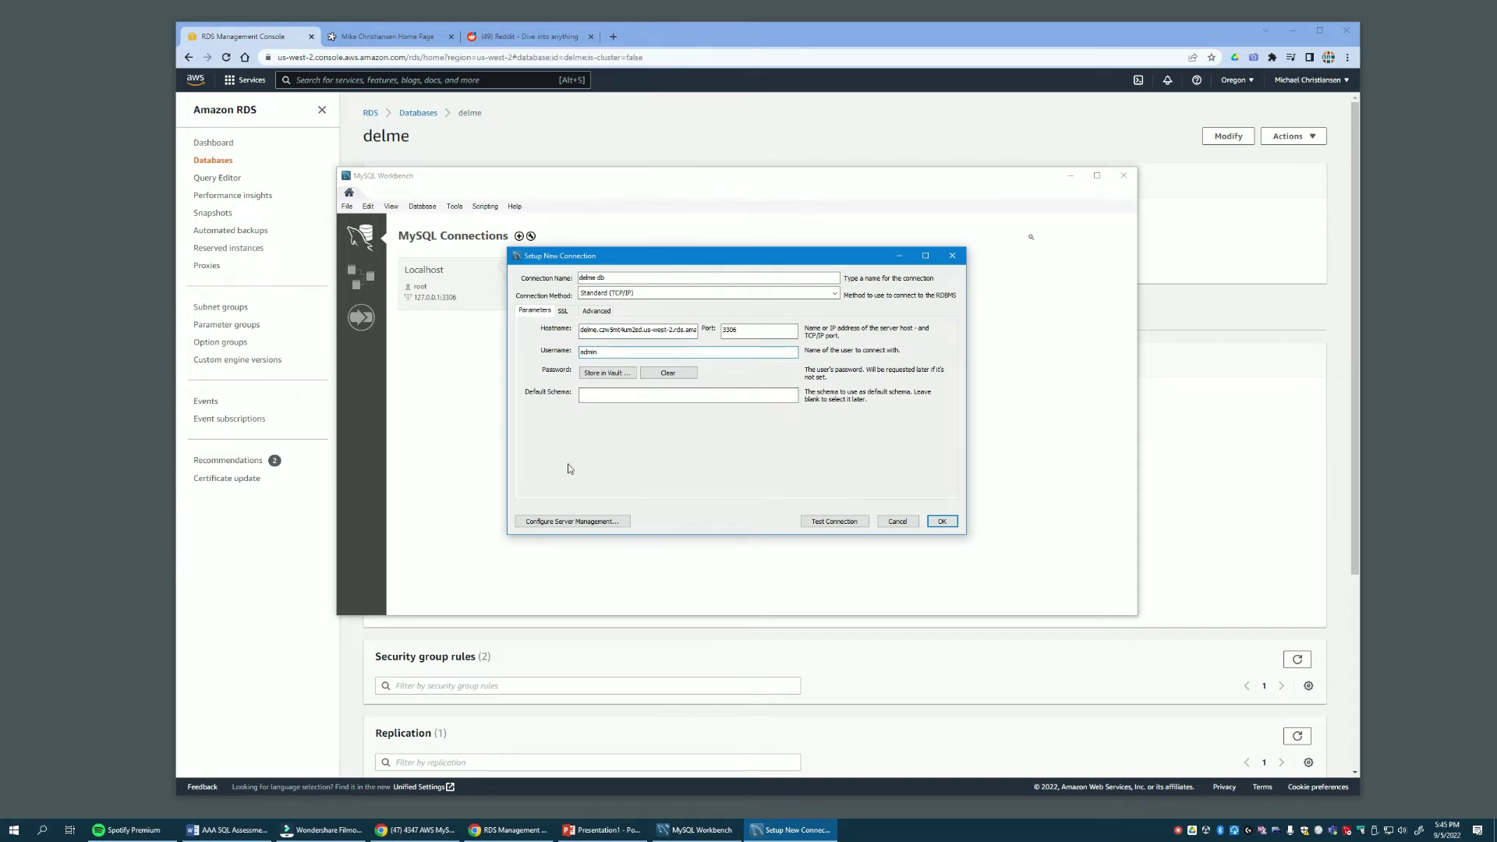
Step: Test the connection with the database password, storing the password in the vault, and save the delme db connection
{"action": "left_click", "coordinate": [836, 520]}
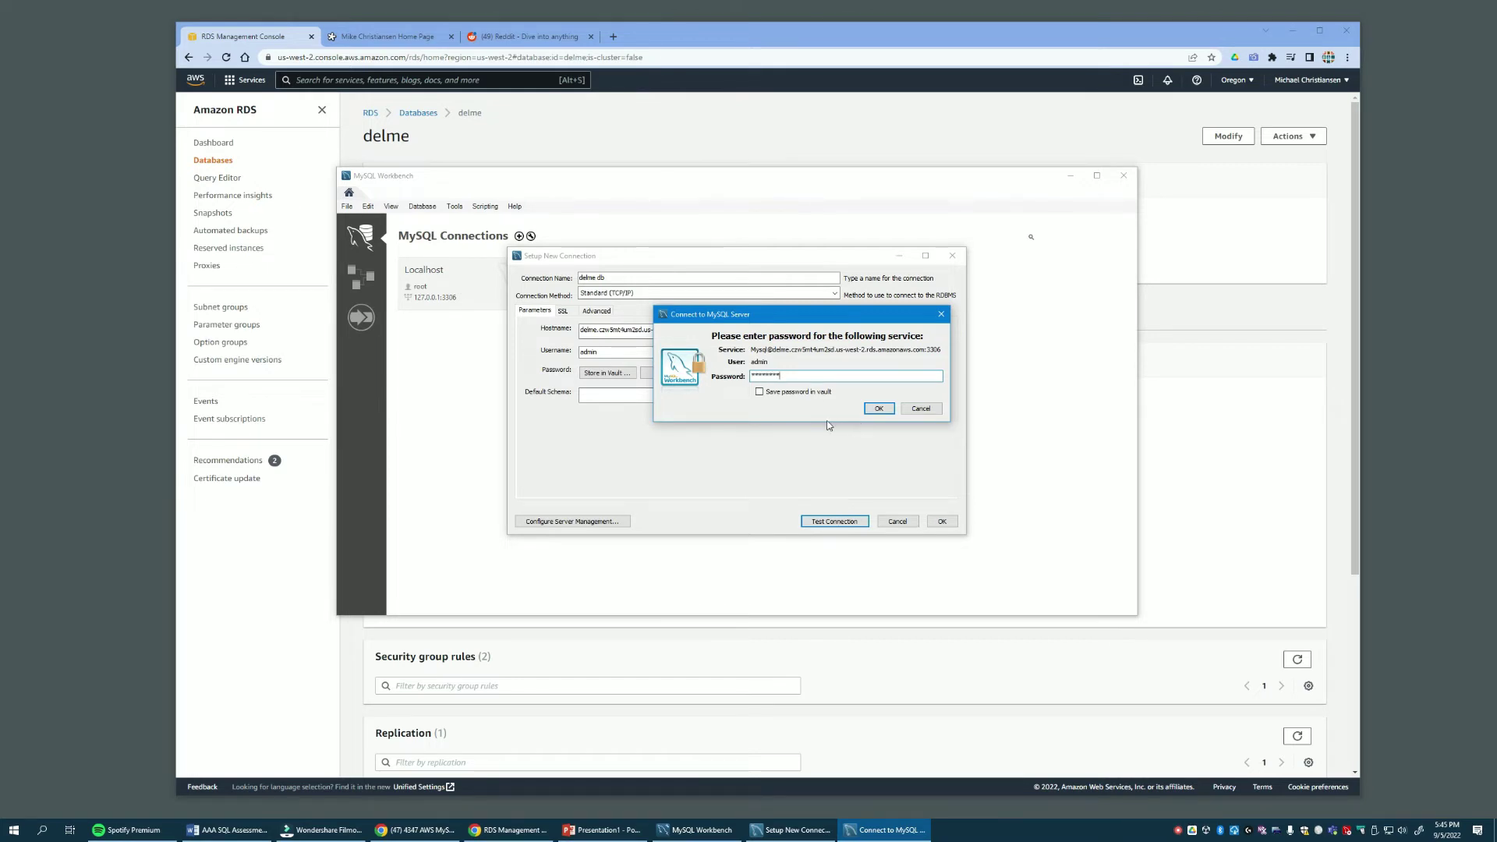
{"action": "left_click", "coordinate": [759, 391]}
{"action": "left_click", "coordinate": [878, 407]}
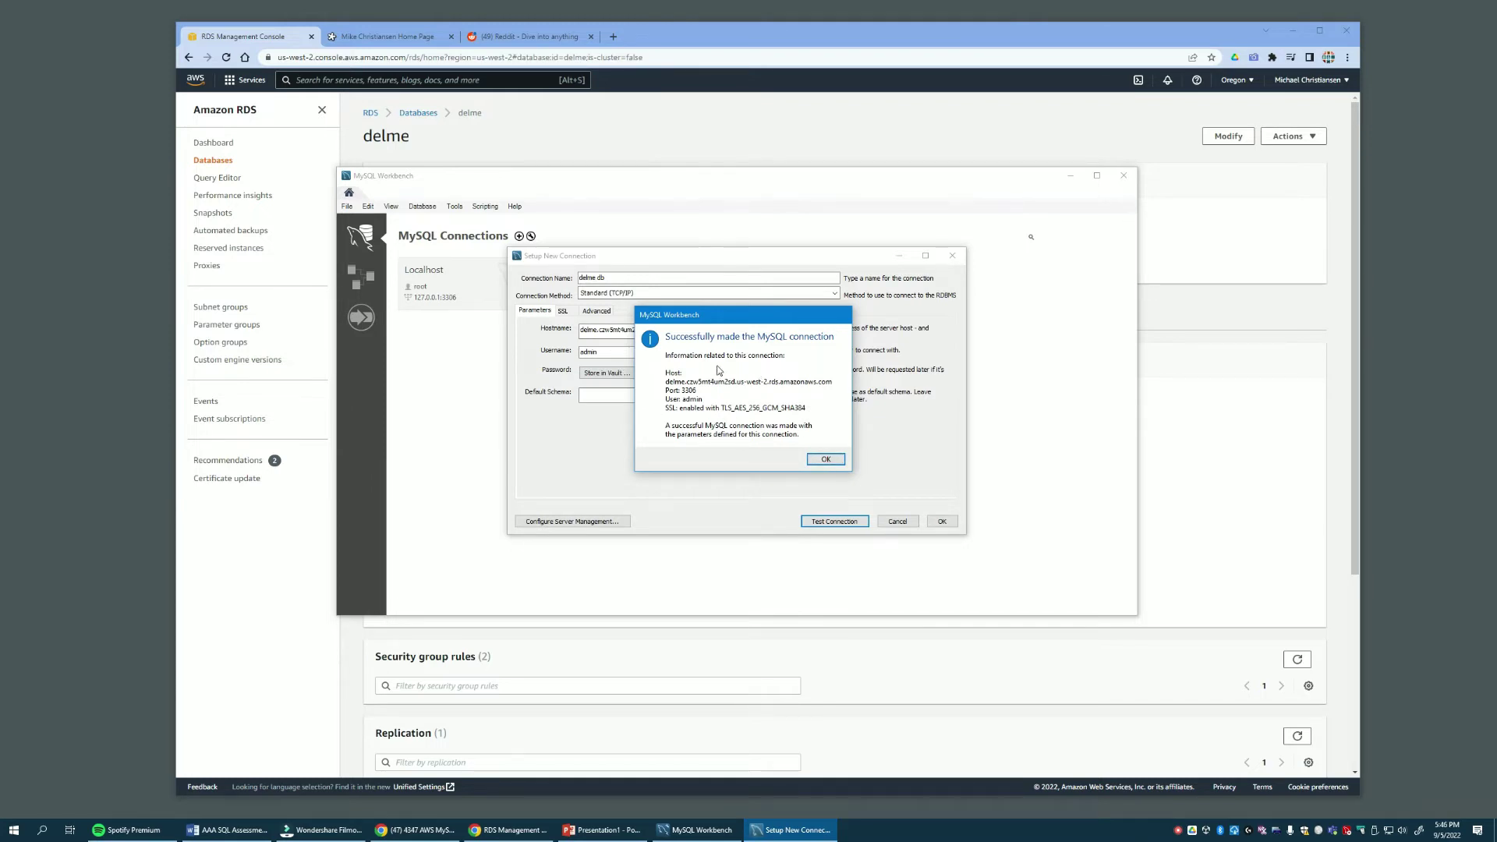
{"action": "left_click", "coordinate": [823, 460]}
{"action": "left_click", "coordinate": [942, 522]}
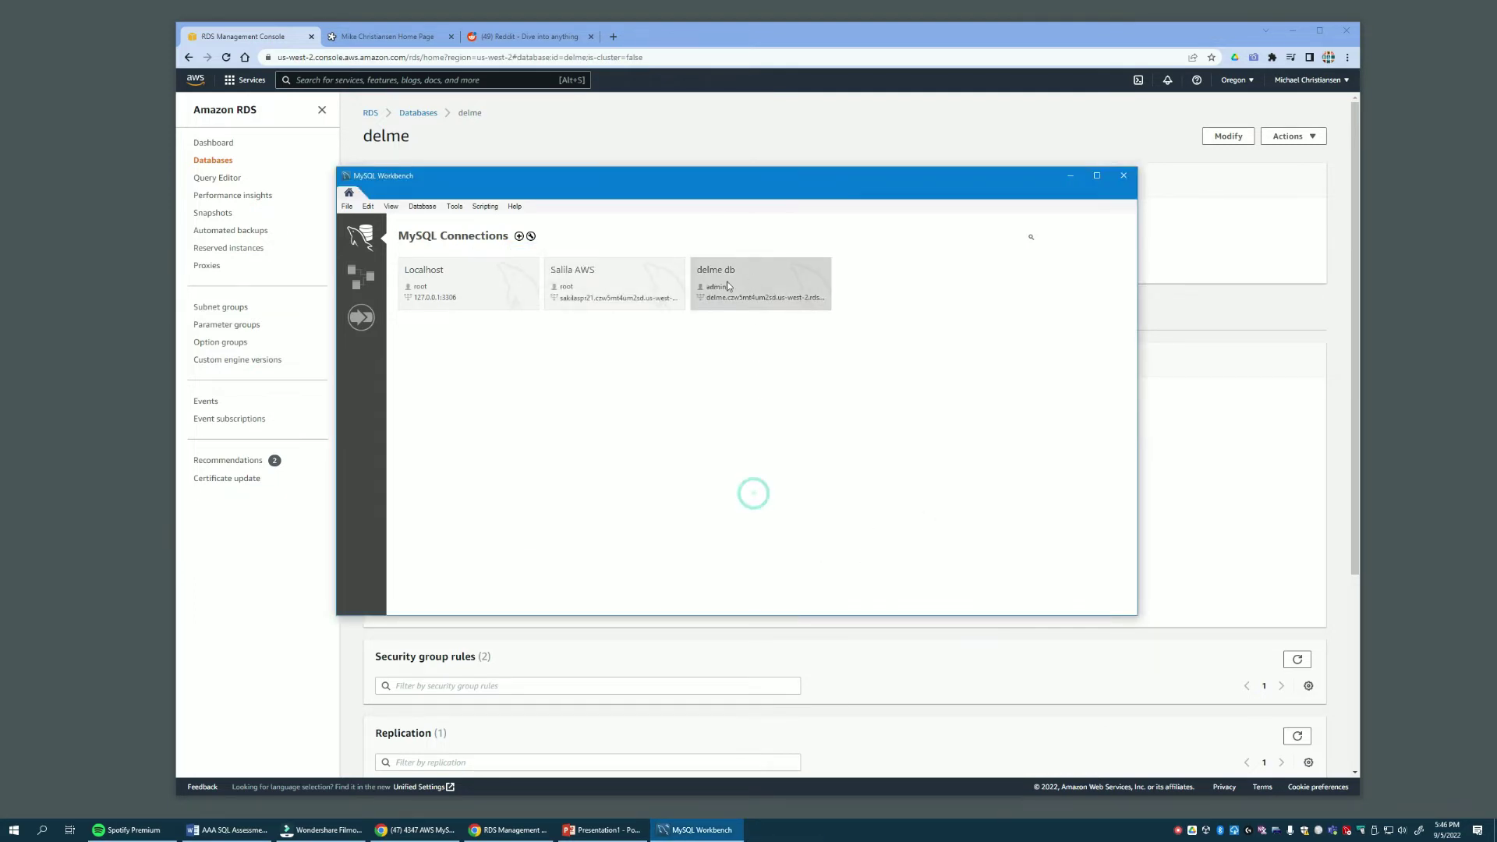
Step: Open the delme db connection and inspect the contents of its sys schema
{"action": "left_click", "coordinate": [774, 286]}
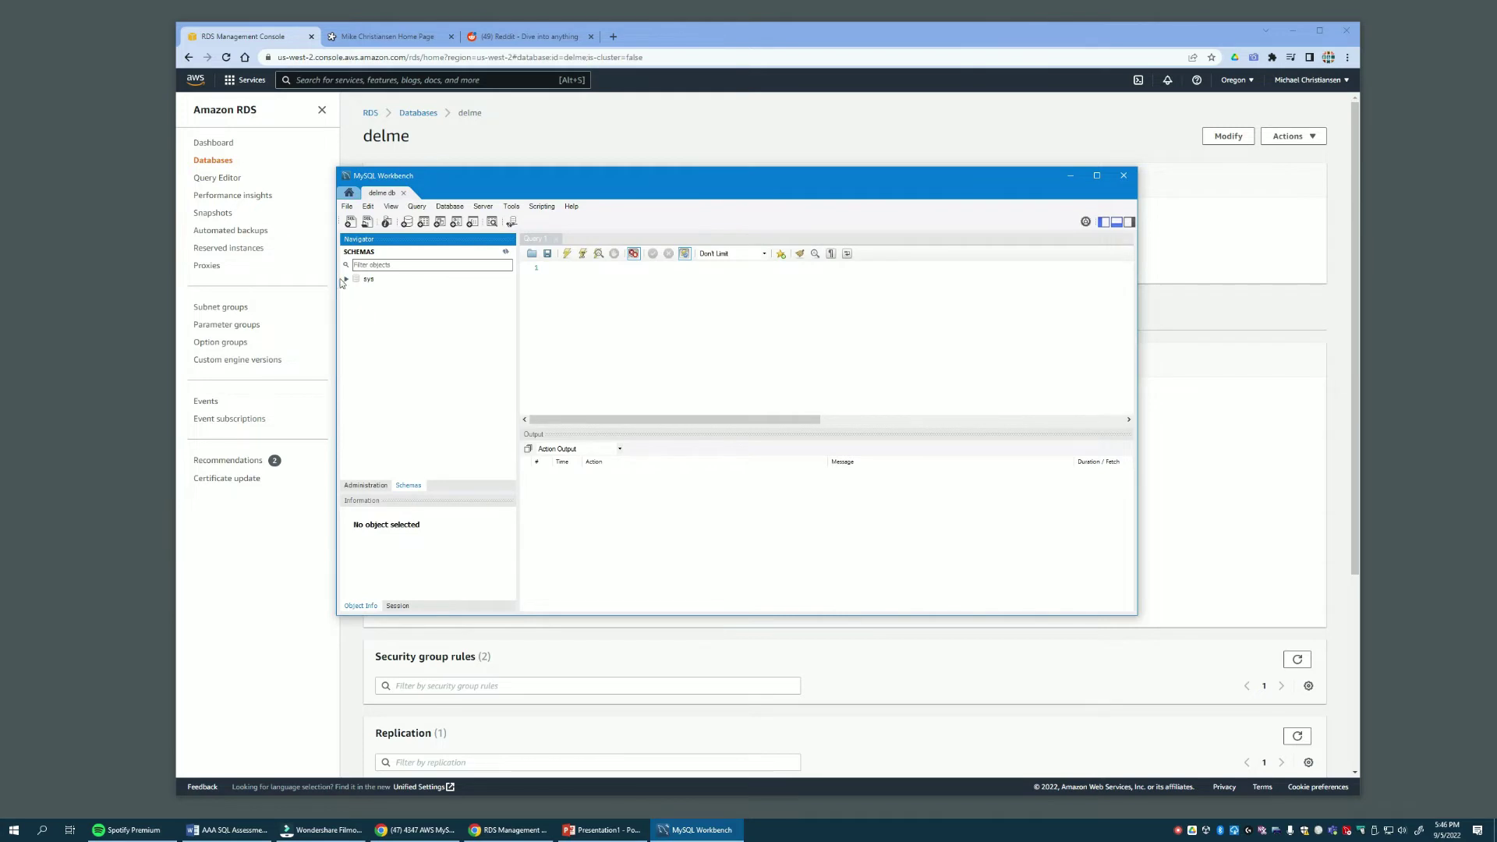
{"action": "left_click", "coordinate": [346, 280]}
{"action": "left_click", "coordinate": [346, 280]}
{"action": "left_click_drag", "start_coordinate": [564, 169], "coordinate": [556, 133]}
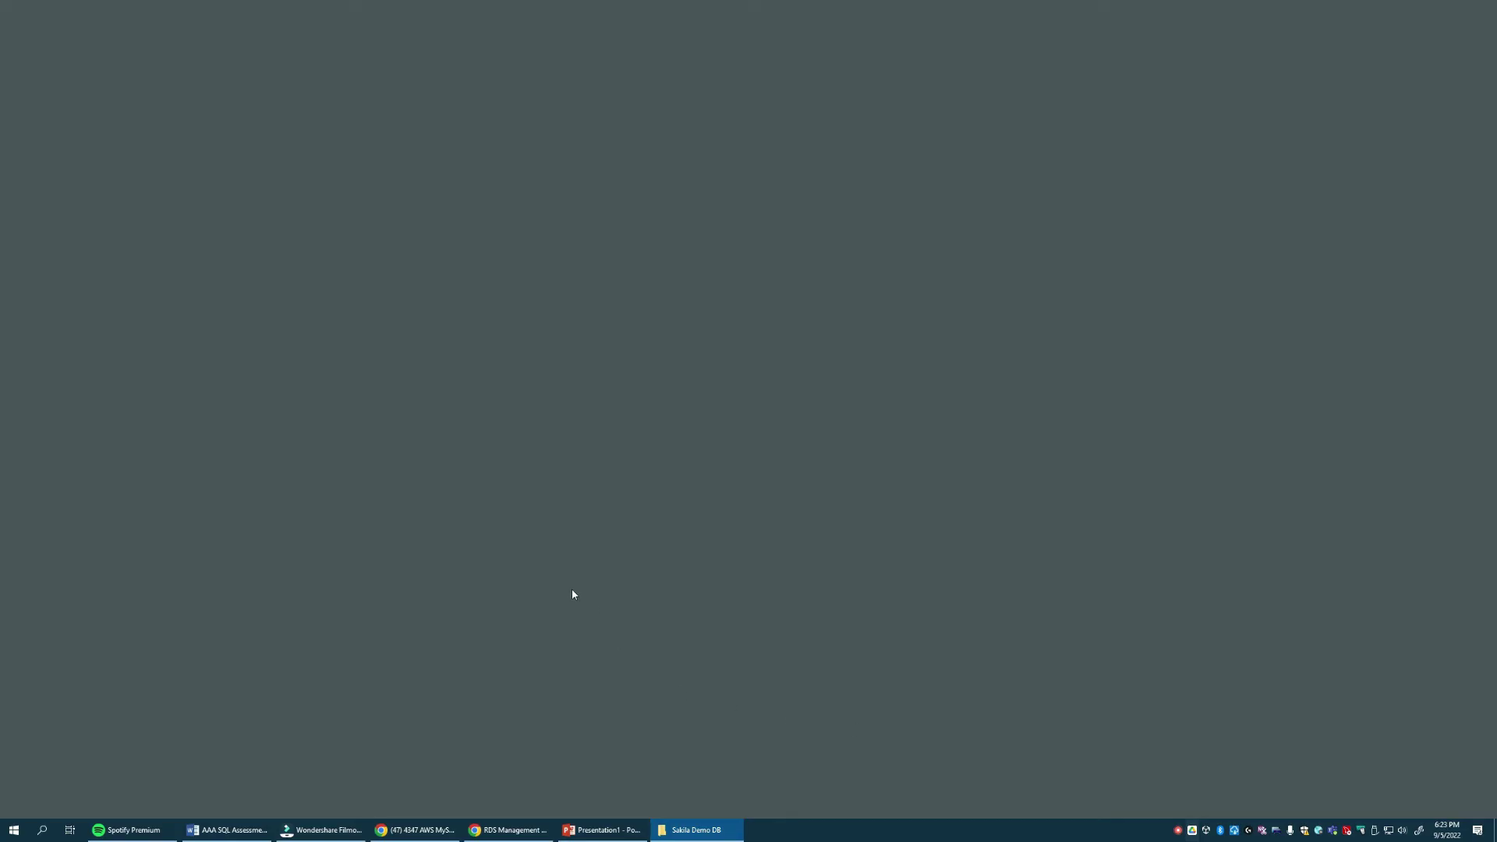
Step: Launch MySQL Workbench again and open the delme db connection
{"action": "left_click", "coordinate": [14, 829]}
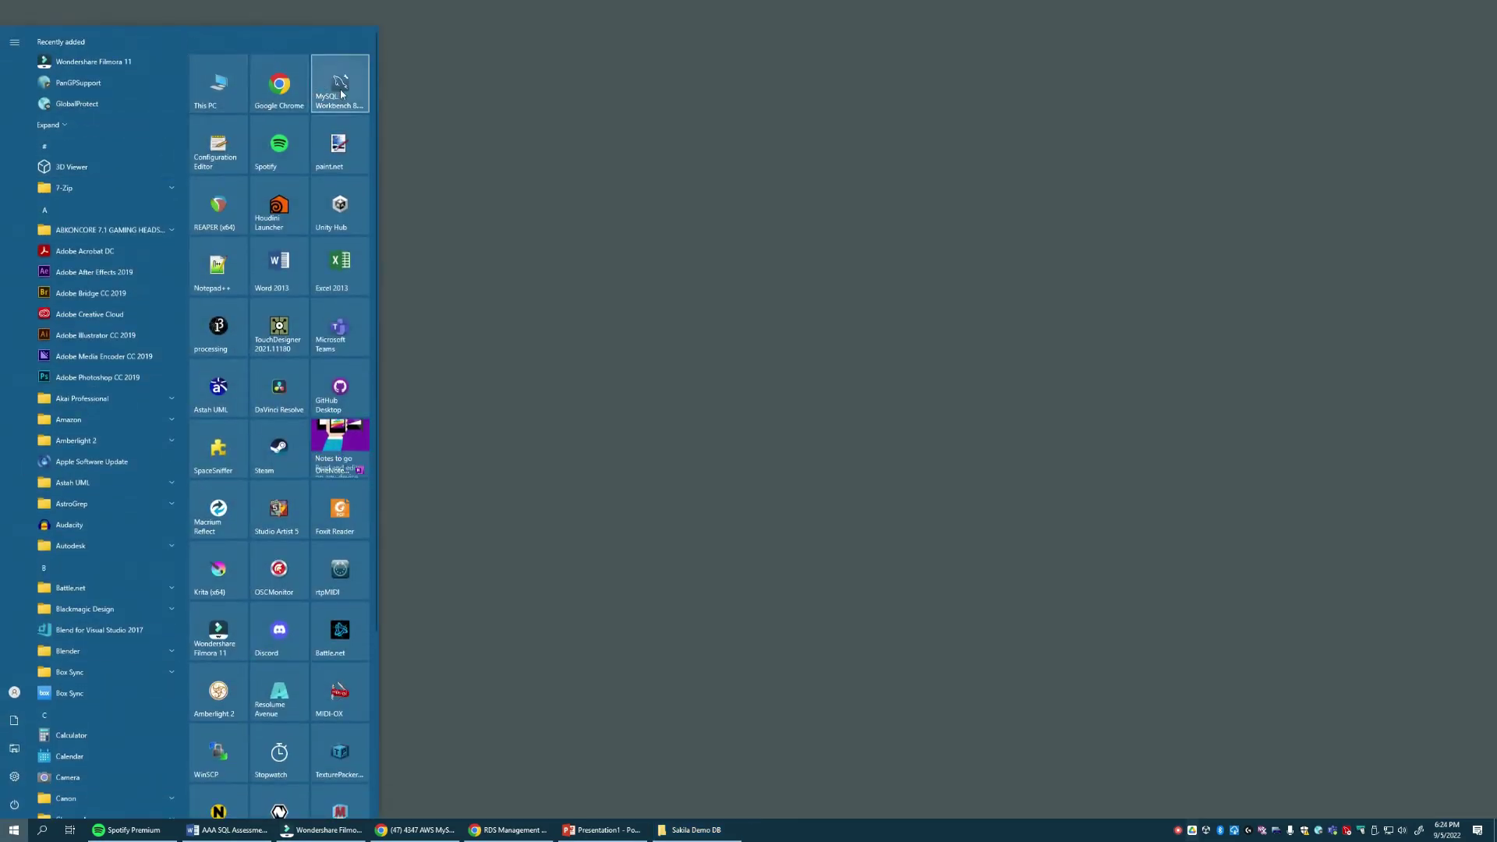
{"action": "left_click", "coordinate": [337, 87]}
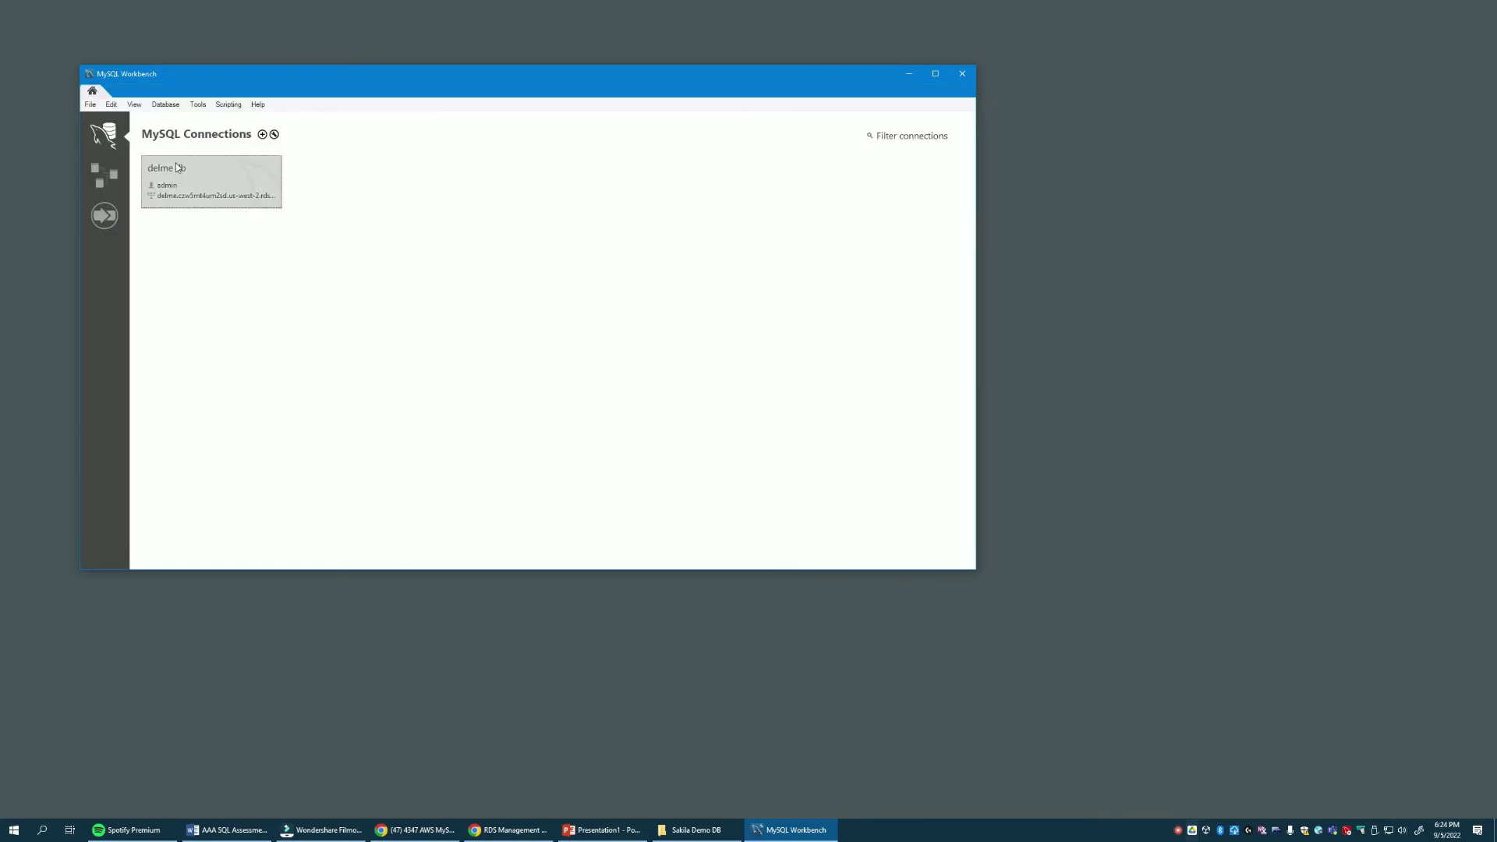
{"action": "left_click", "coordinate": [175, 164]}
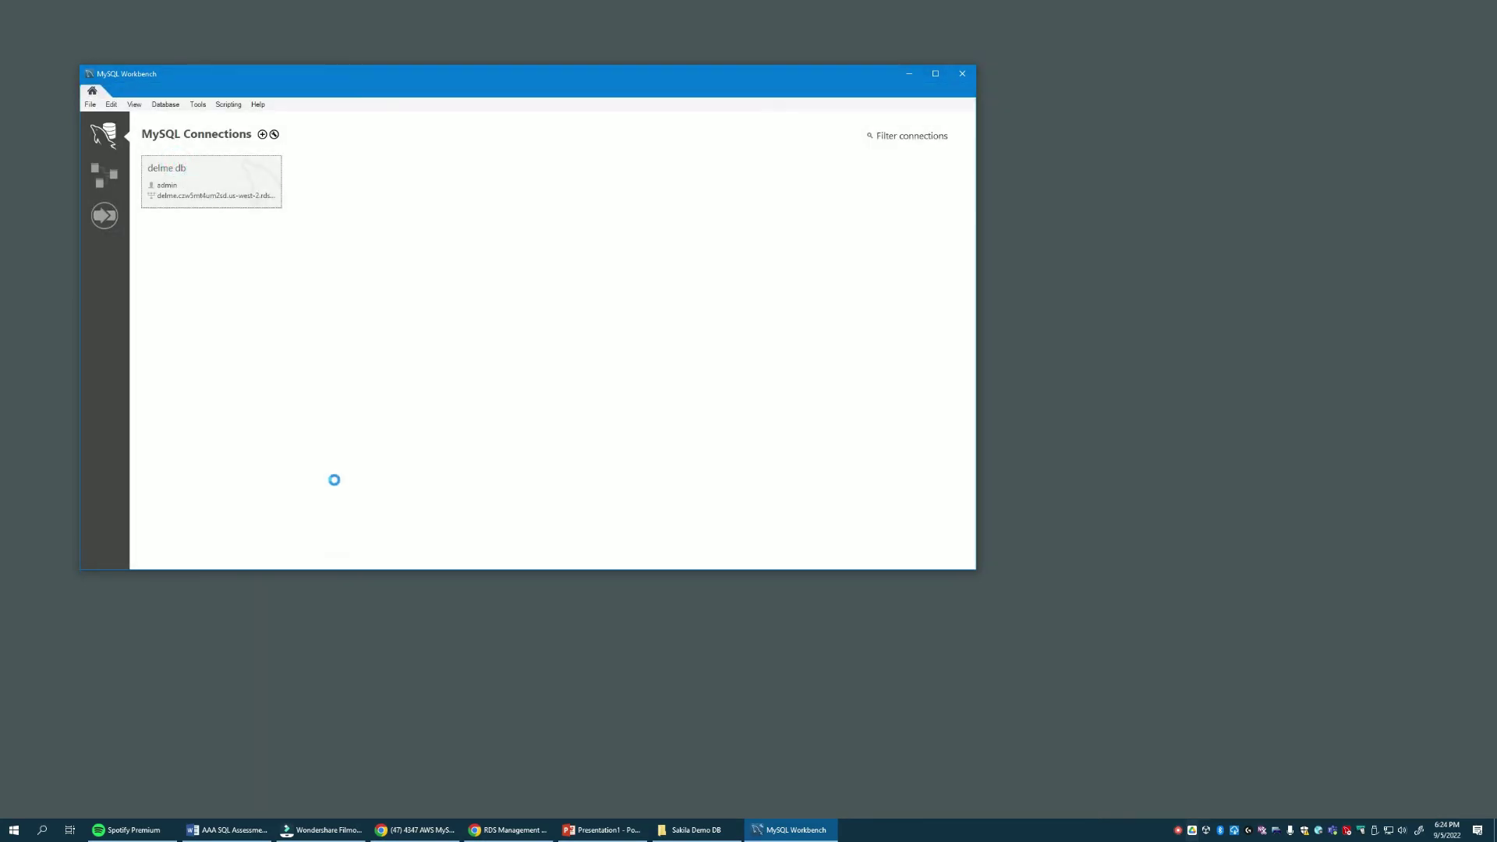
{"action": "left_click", "coordinate": [114, 239]}
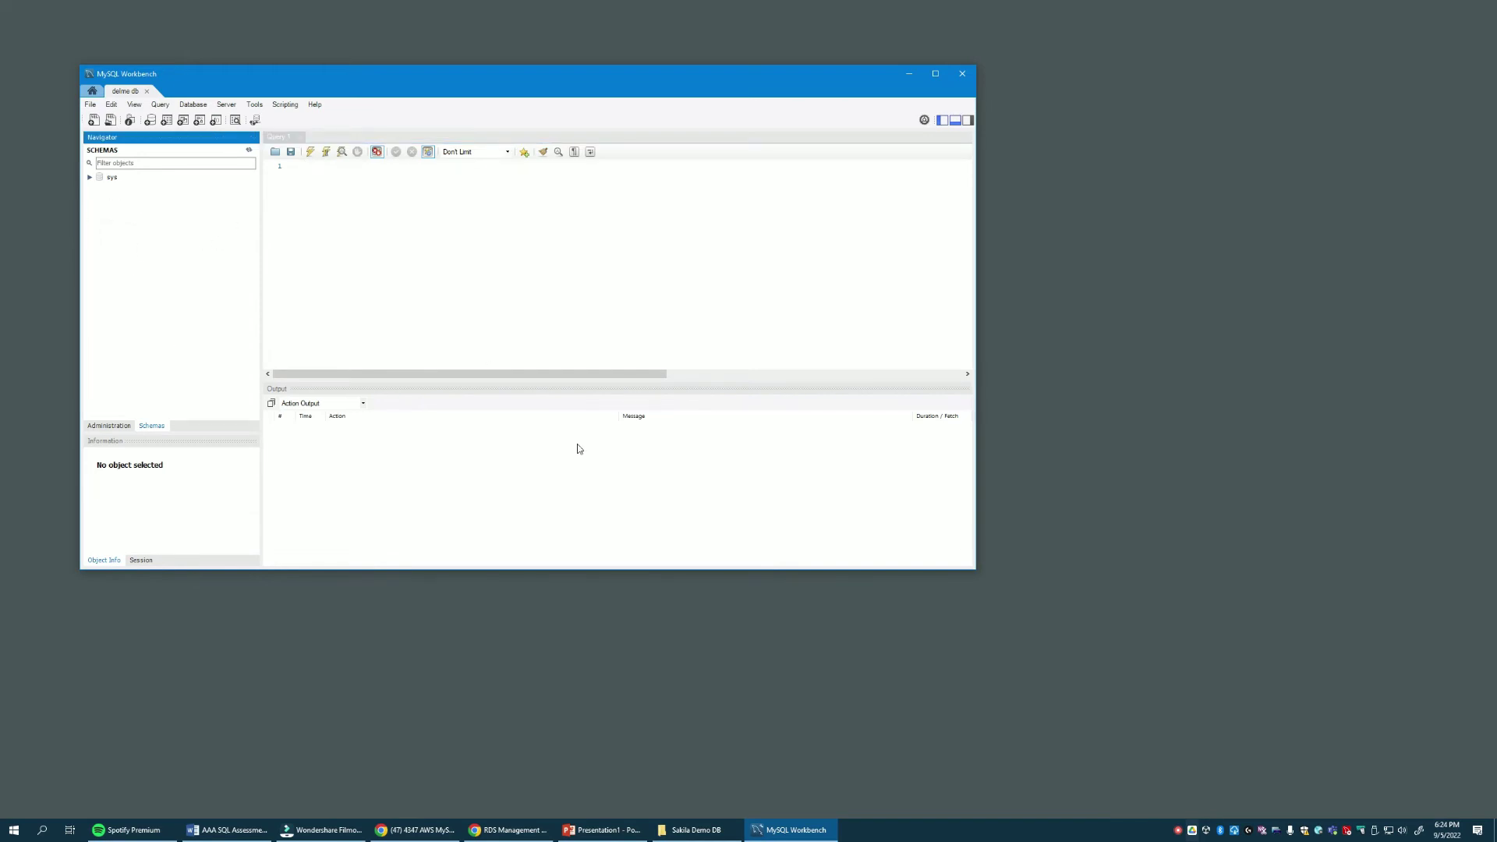
Step: Switch to File Explorer and select sakila-schema.sql in the Sakila Demo DB folder
{"action": "key", "text": "alt+Tab"}
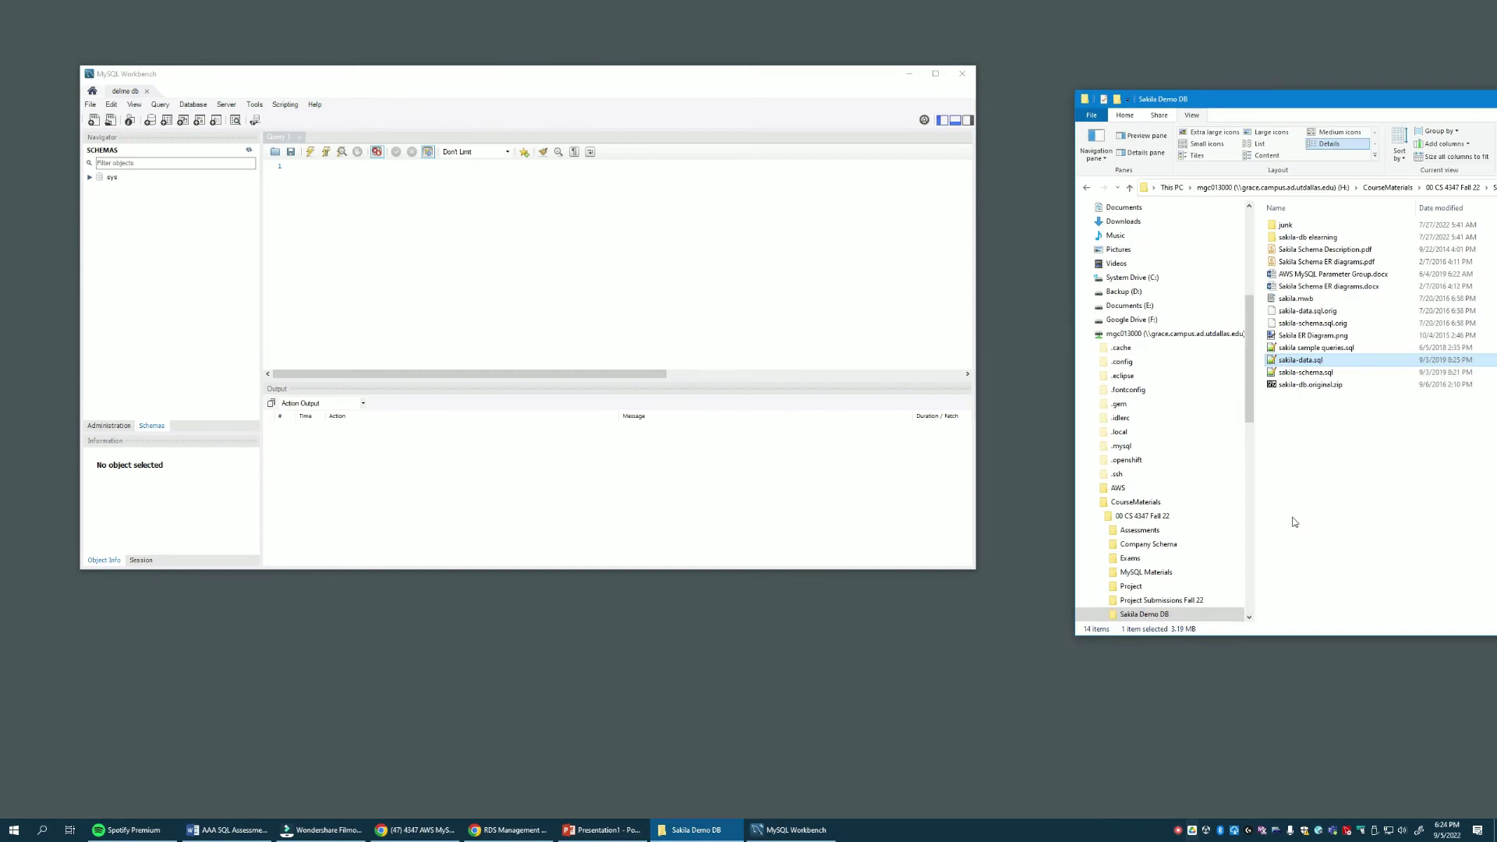
{"action": "left_click", "coordinate": [1317, 349]}
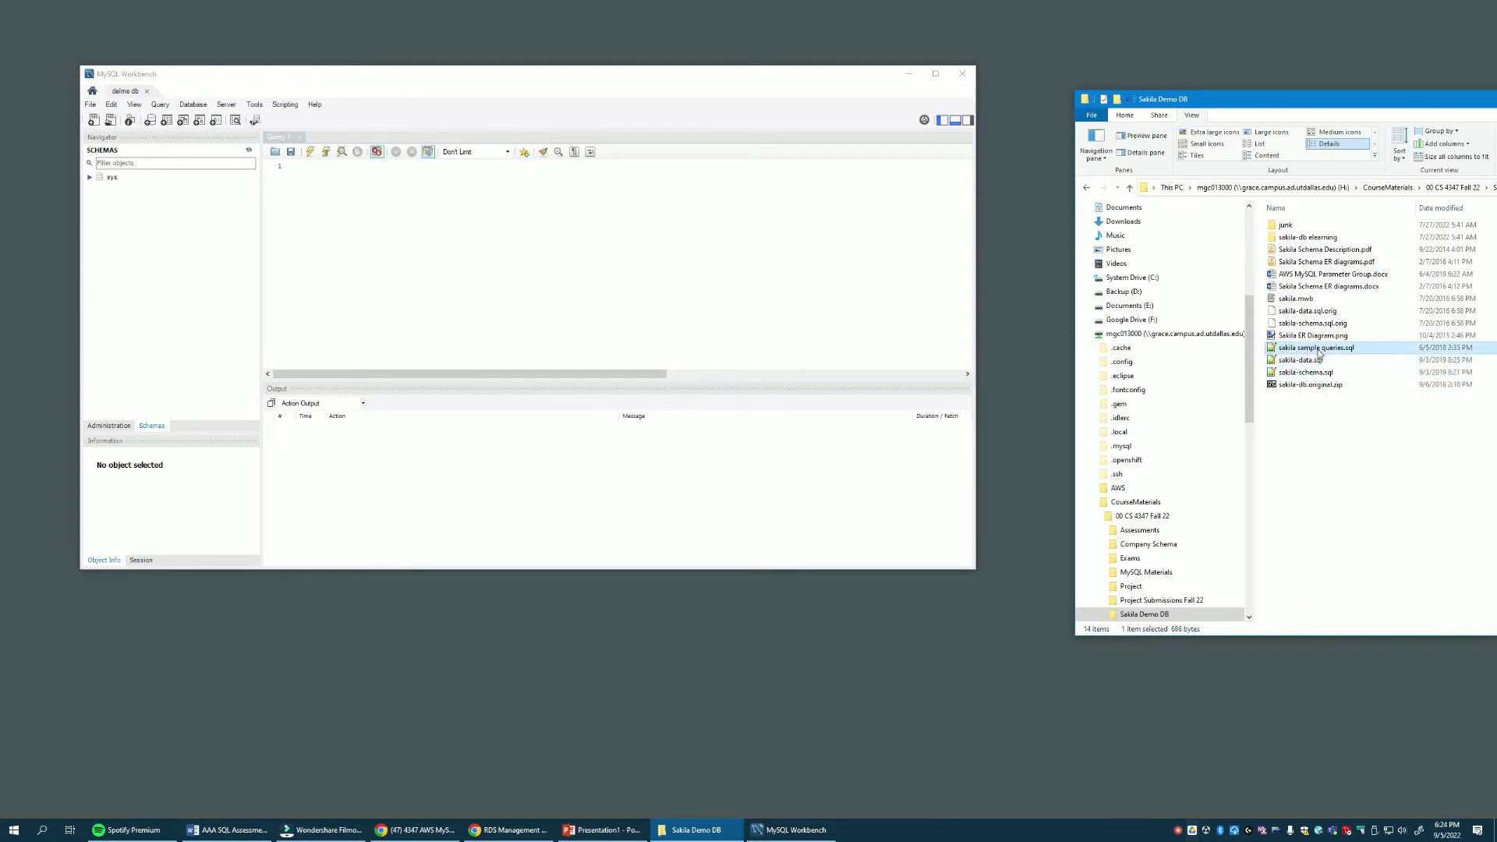
{"action": "left_click", "coordinate": [1321, 482]}
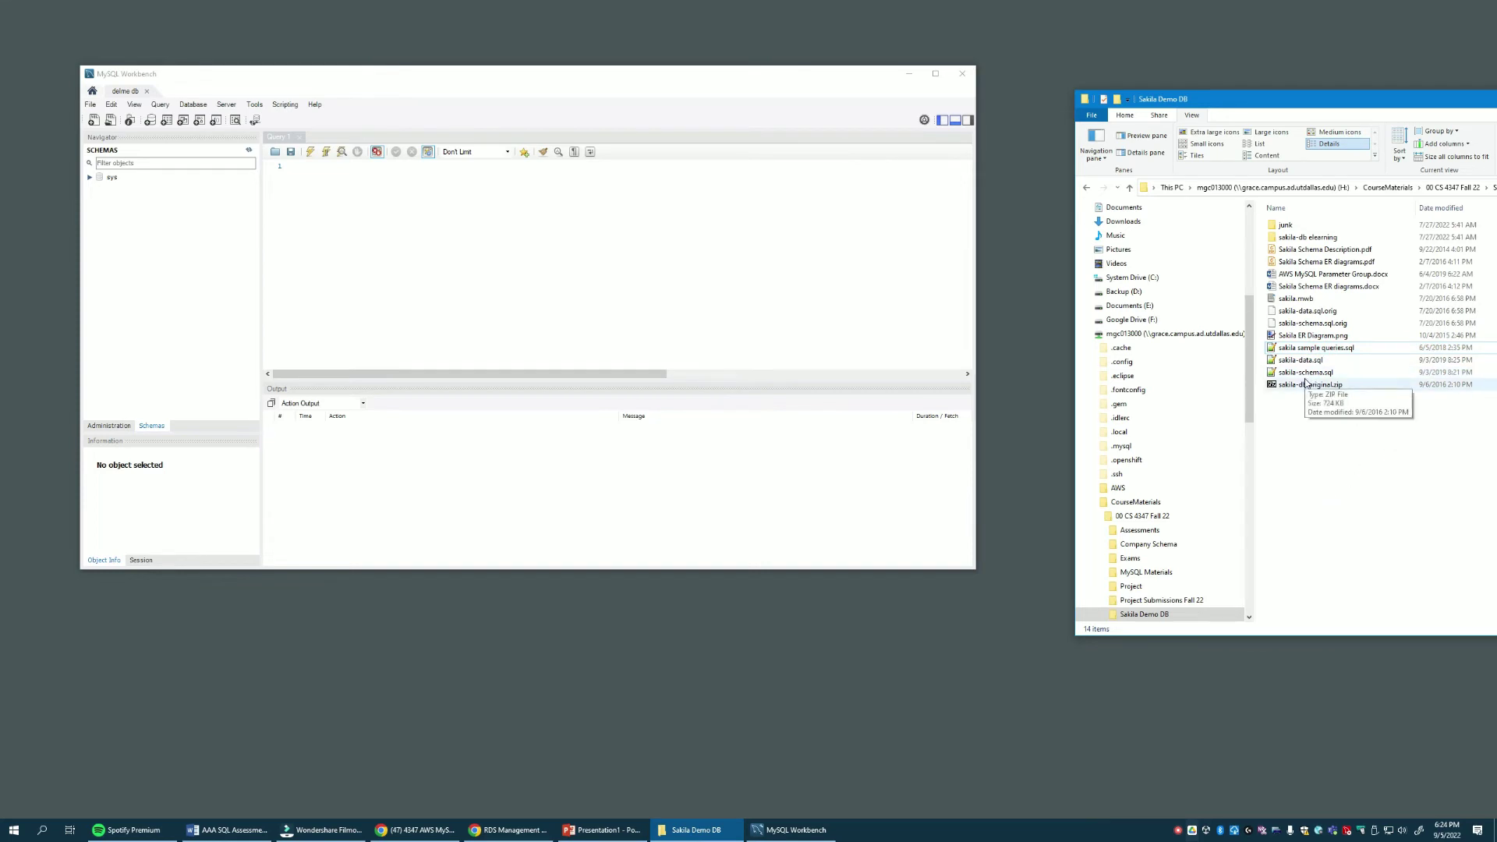
{"action": "left_click_drag", "start_coordinate": [1298, 377], "coordinate": [1305, 378]}
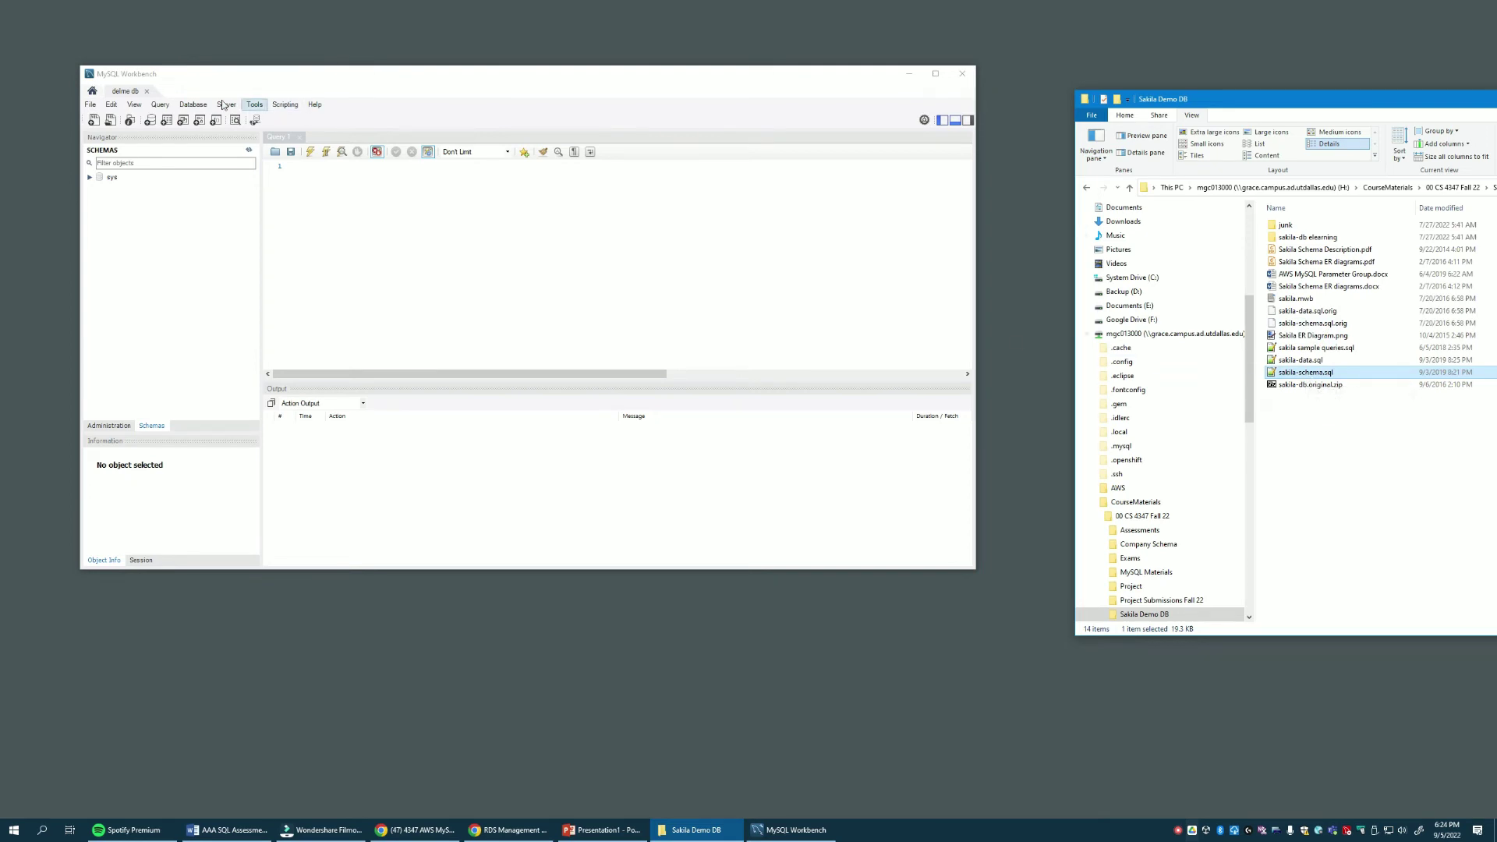
{"action": "left_click", "coordinate": [91, 105]}
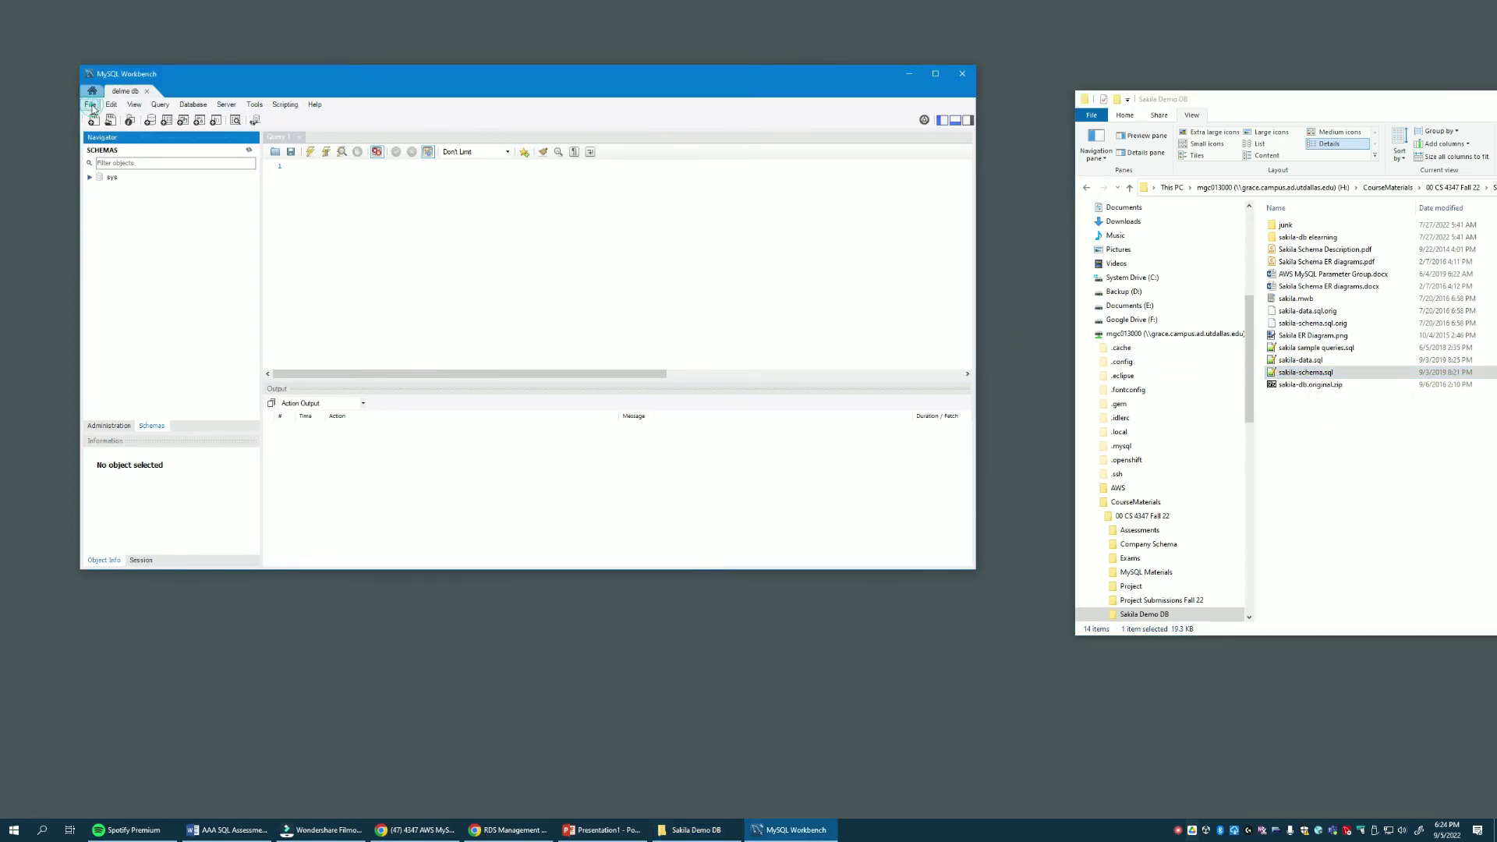
{"action": "left_click", "coordinate": [91, 105]}
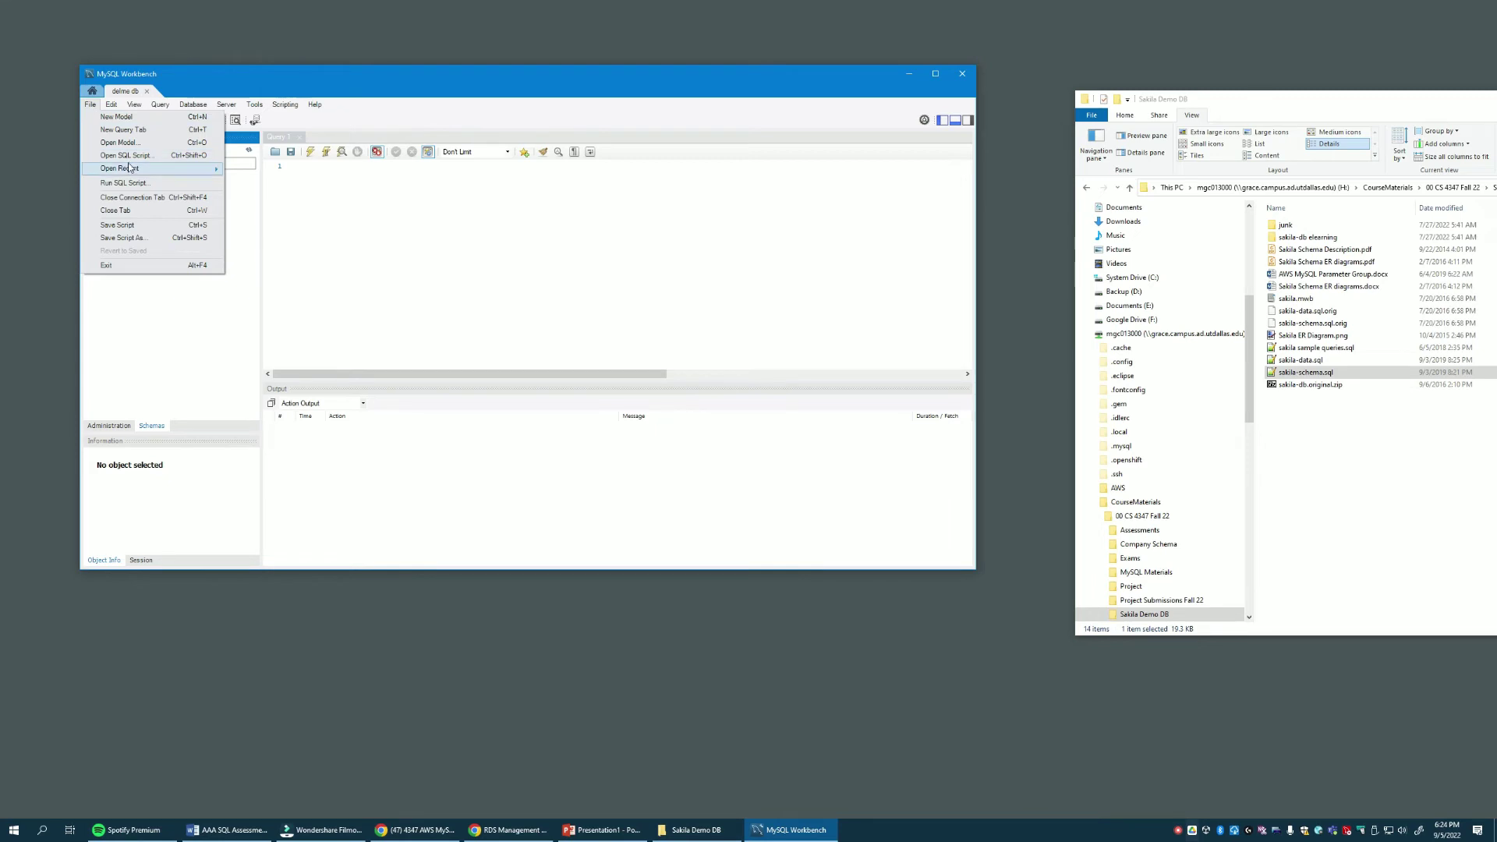
{"action": "mouse_move", "coordinate": [141, 174]}
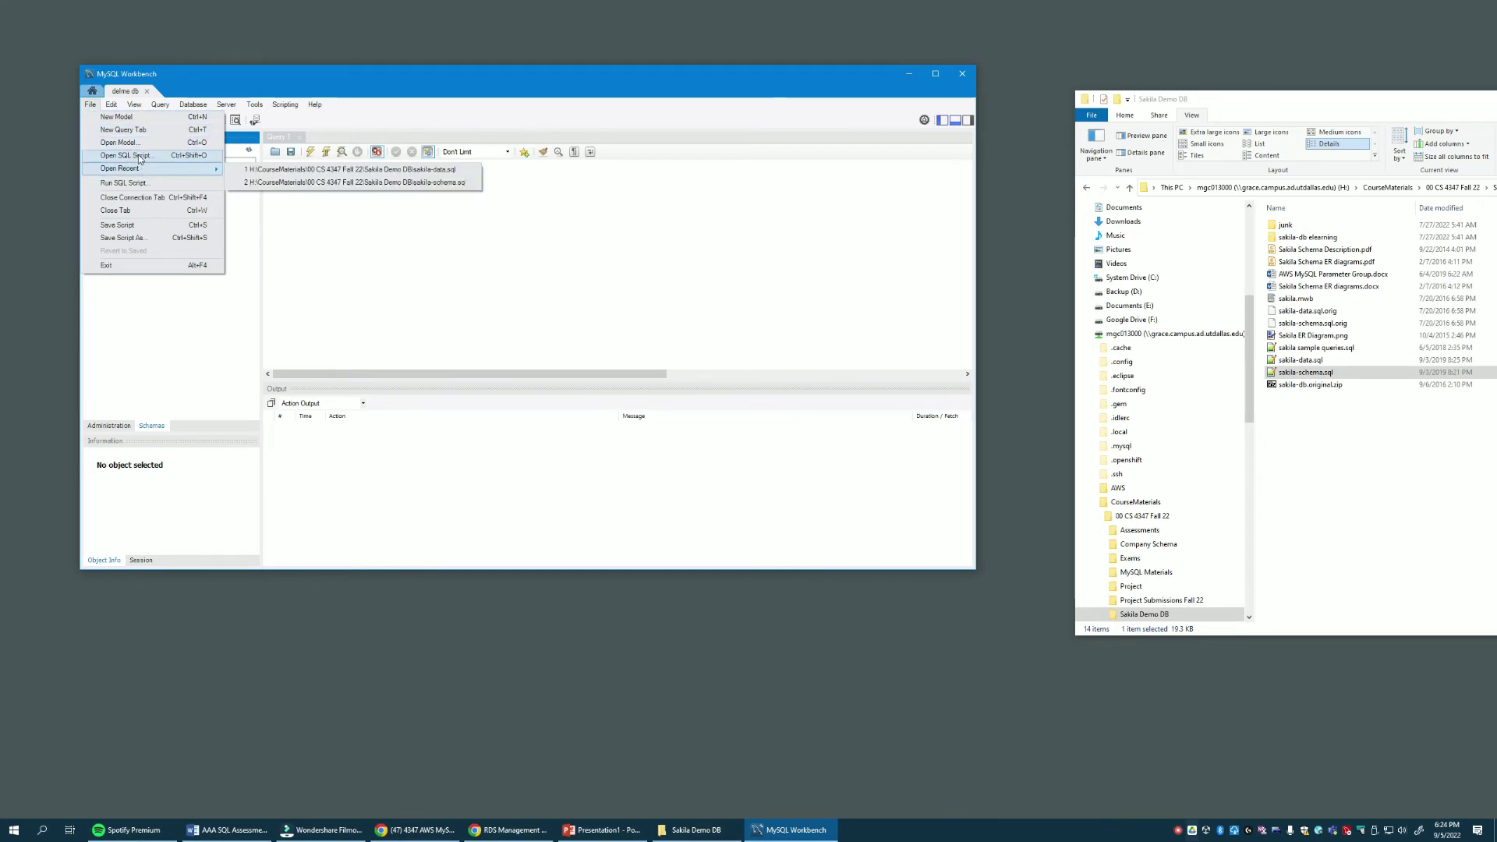
{"action": "left_click", "coordinate": [302, 236]}
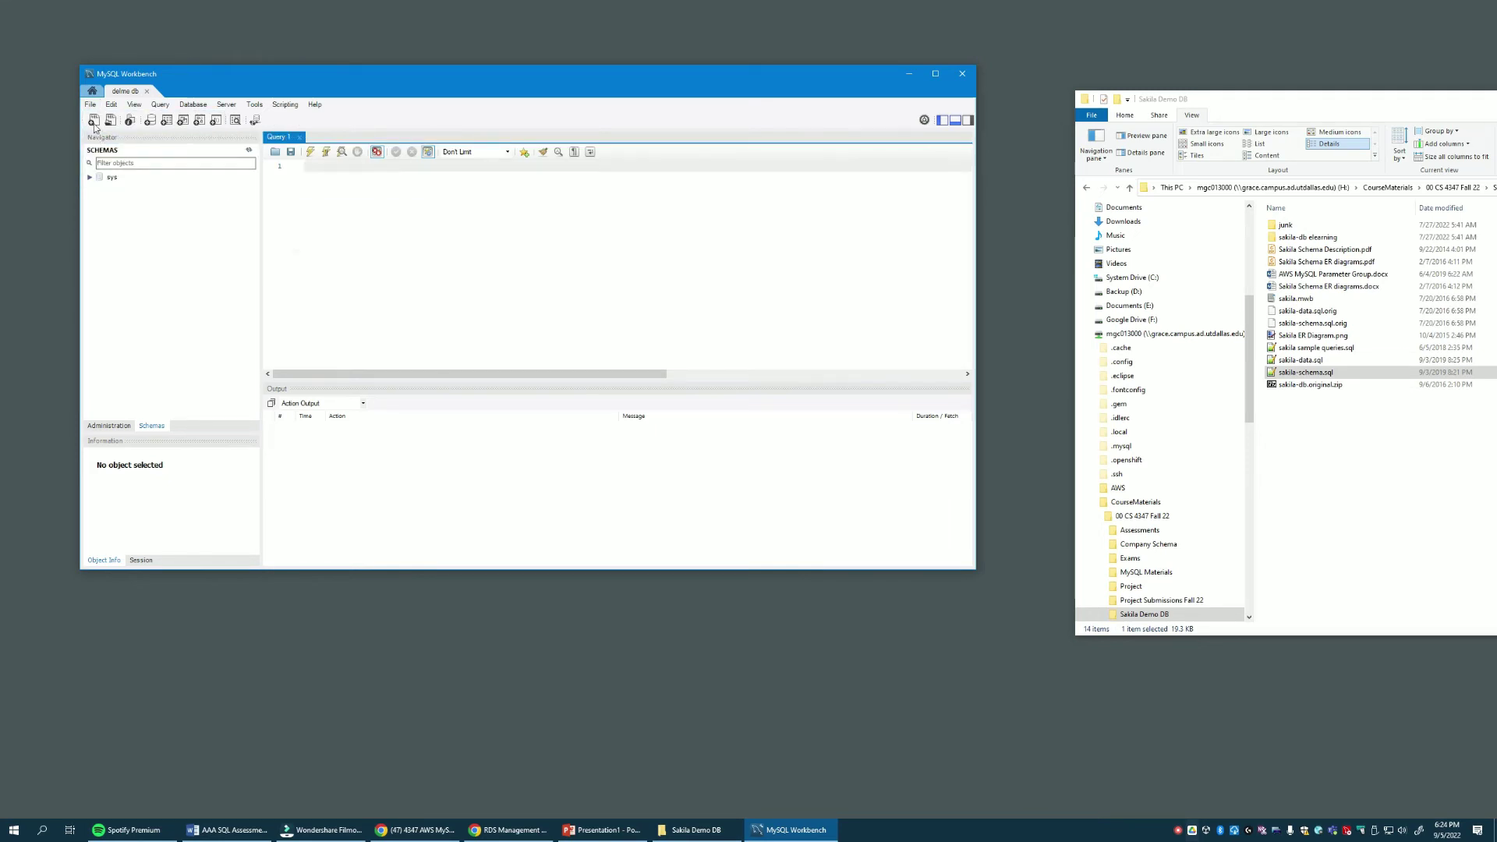
Step: Open sakila-schema.sql from the Sakila Demo DB folder in the SQL editor and look through its table definitions
{"action": "left_click", "coordinate": [356, 242]}
{"action": "left_click", "coordinate": [278, 136]}
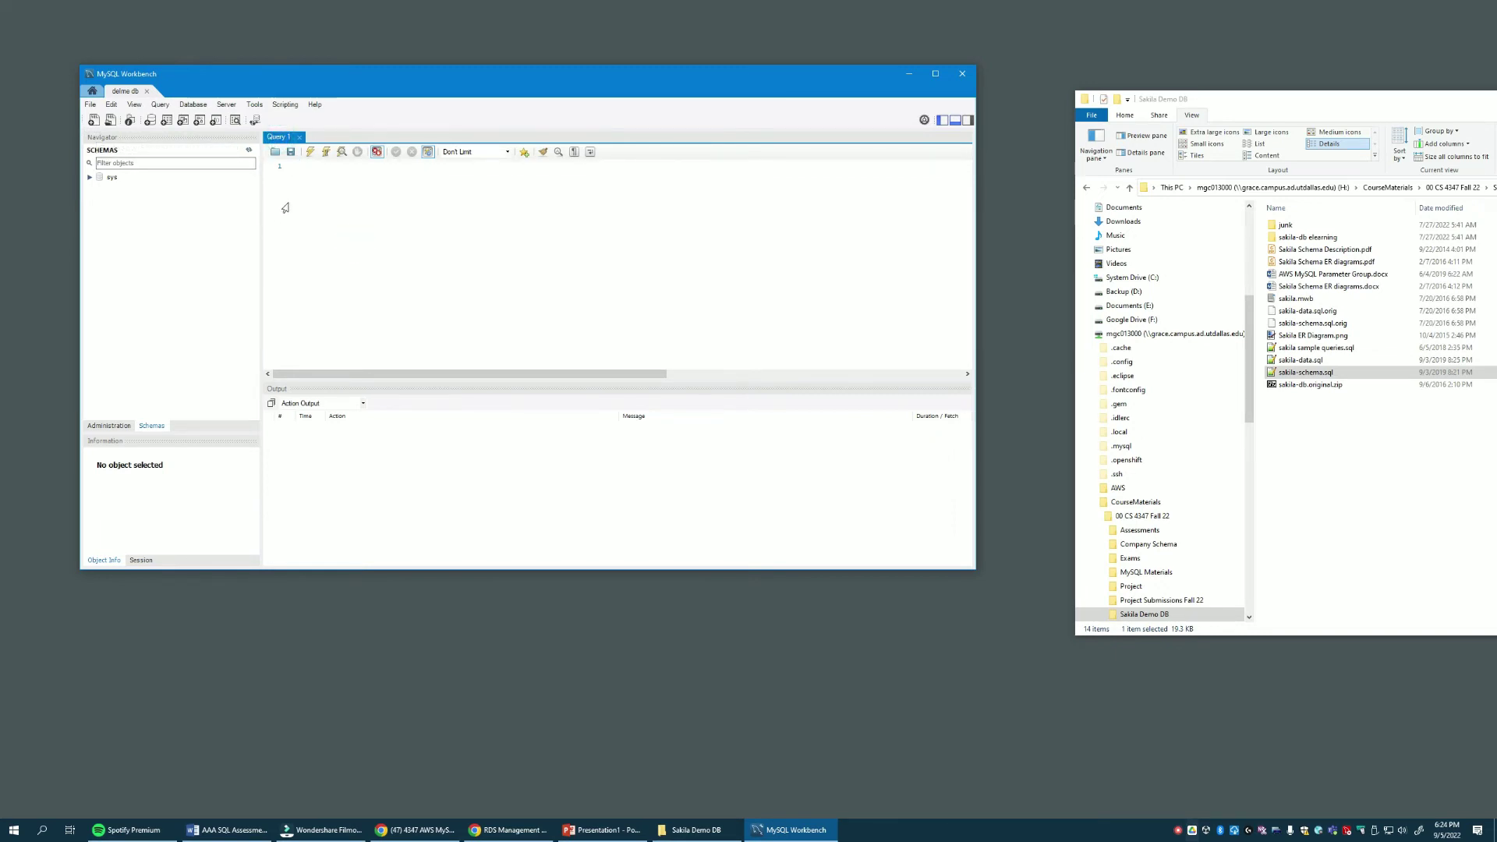
{"action": "left_click_drag", "start_coordinate": [1310, 372], "coordinate": [424, 261]}
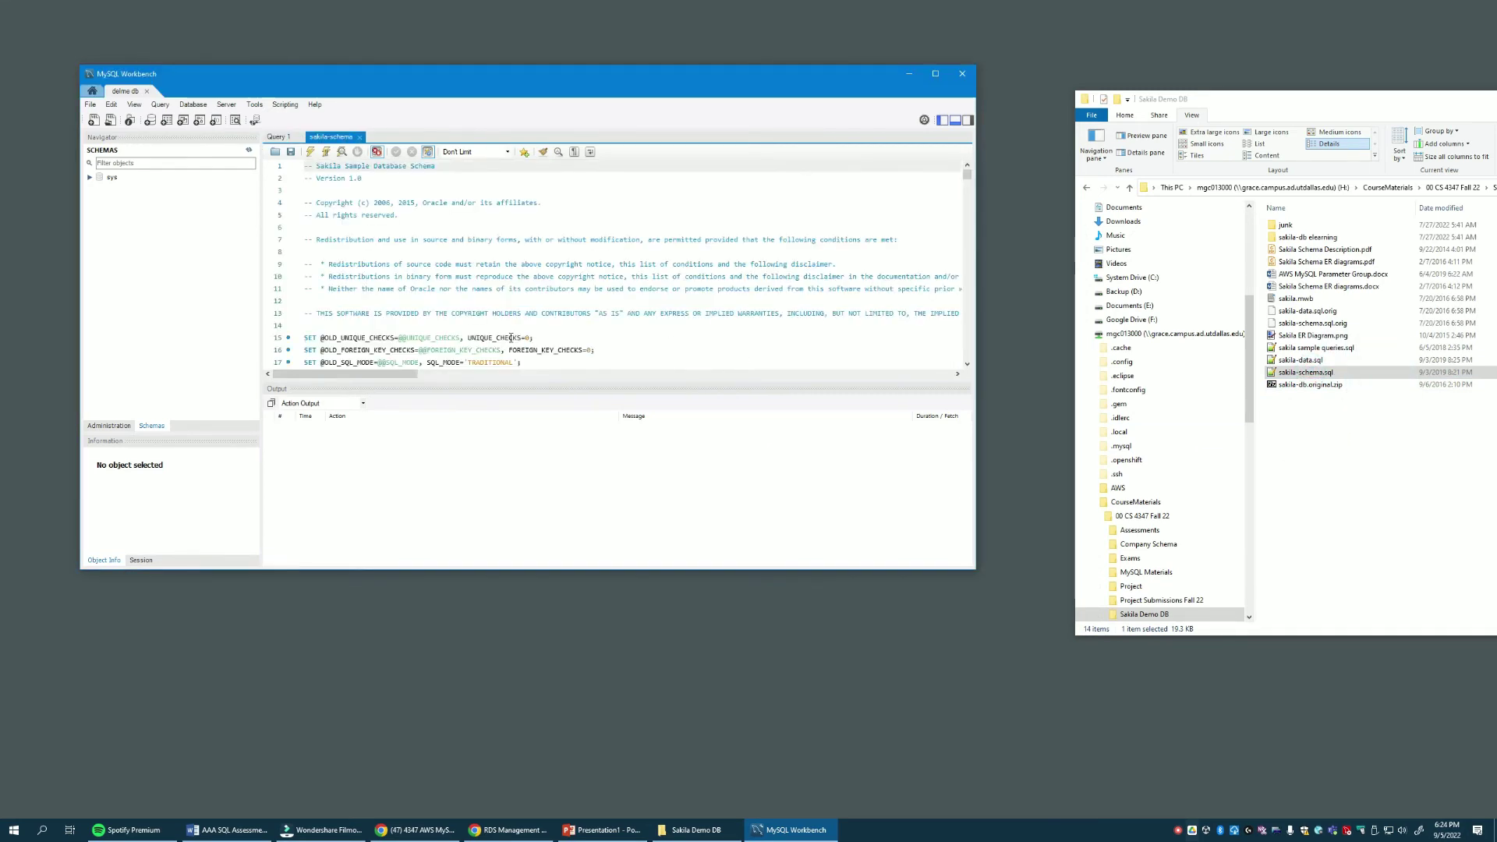
{"action": "scroll", "coordinate": [862, 317], "scroll_direction": "down", "scroll_amount": 7}
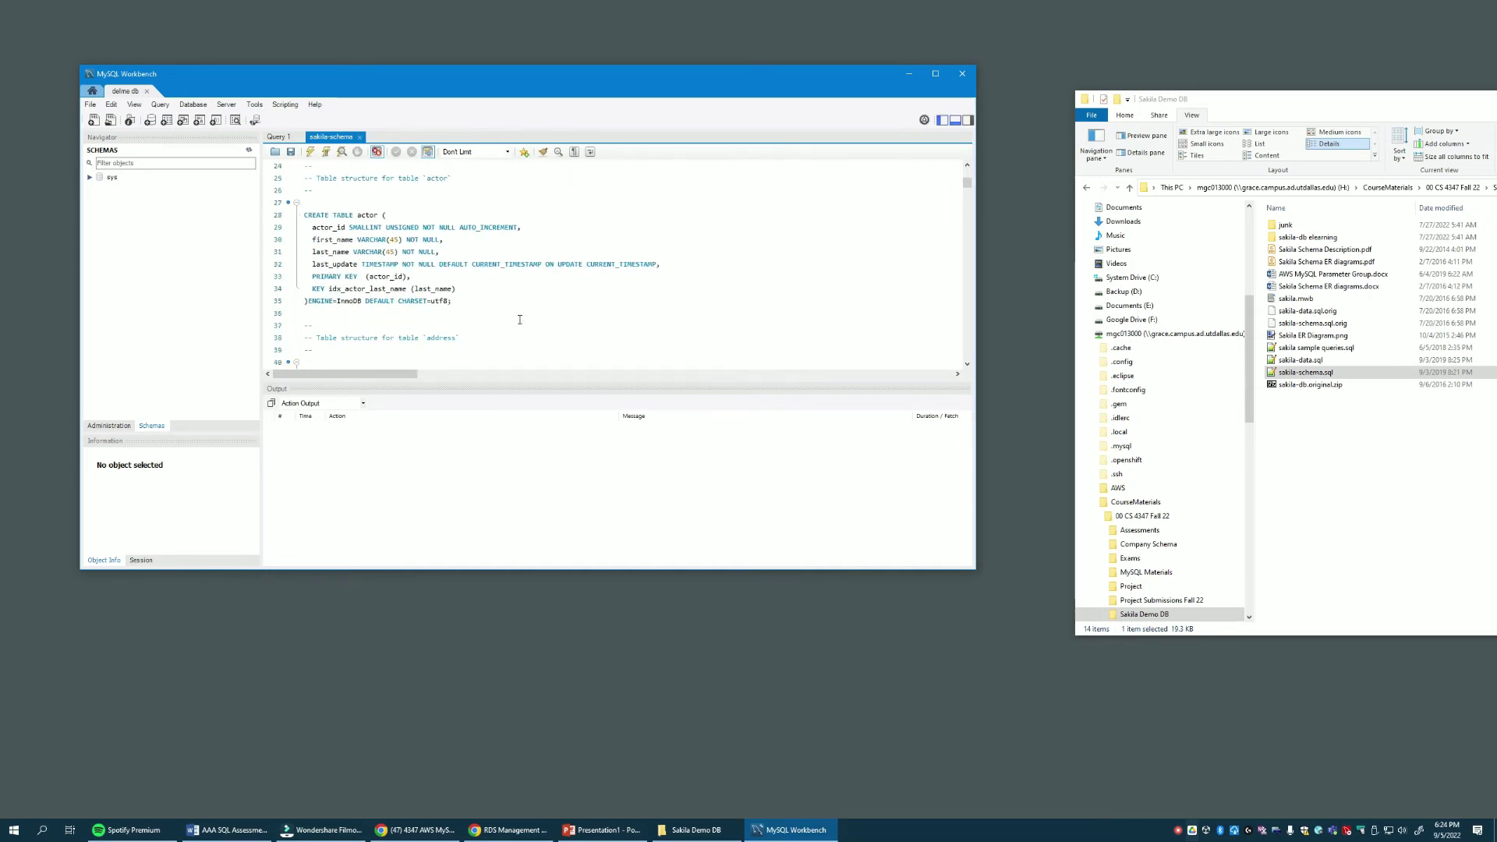
{"action": "scroll", "coordinate": [521, 318], "scroll_direction": "down", "scroll_amount": 4}
{"action": "scroll", "coordinate": [523, 316], "scroll_direction": "up", "scroll_amount": 11}
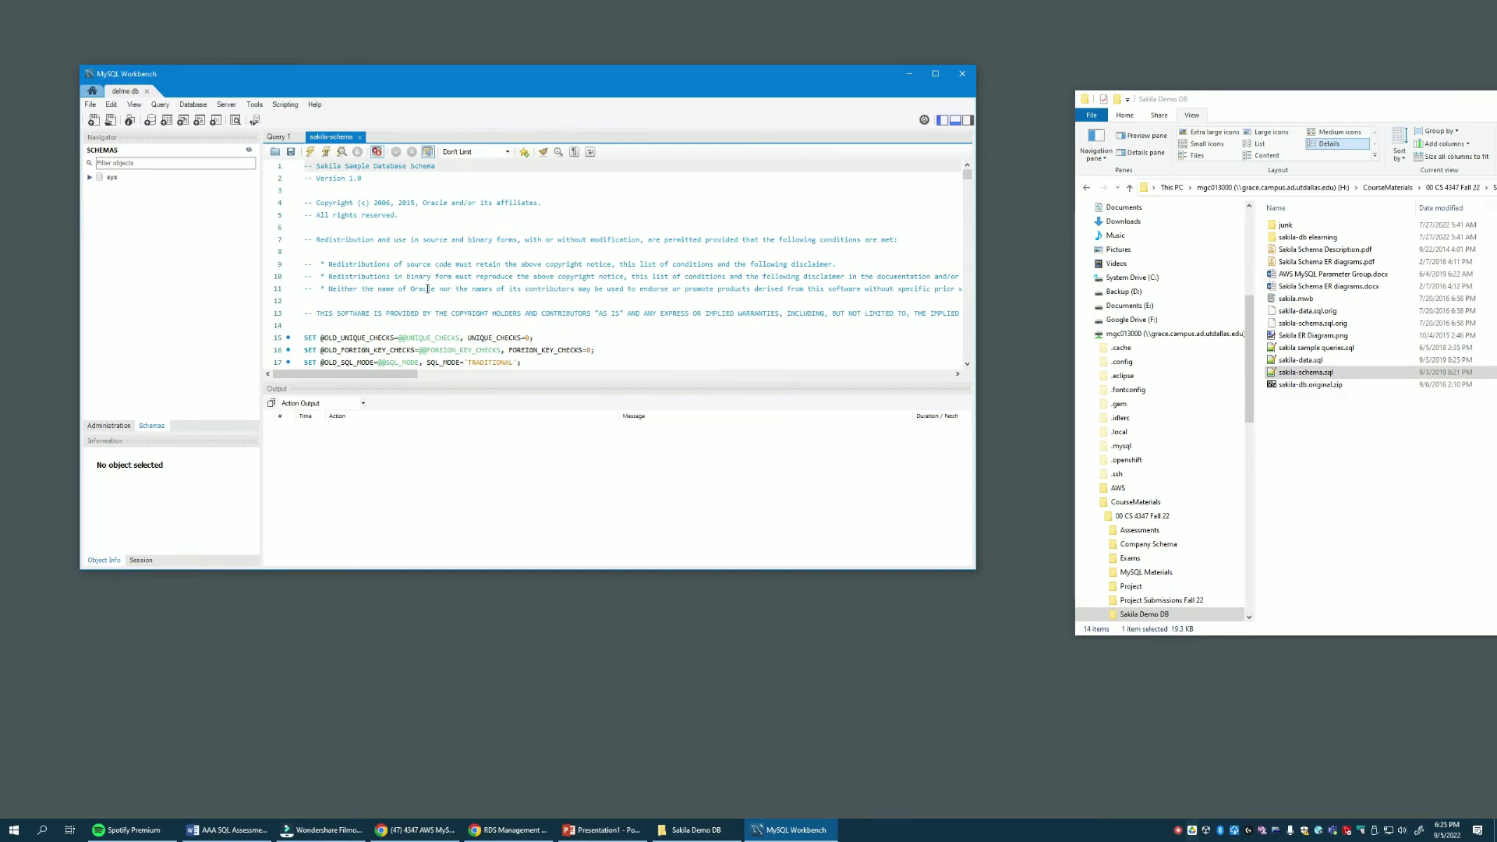
Step: Execute the entire sakila-schema script and review the action output for its statements
{"action": "left_click_drag", "start_coordinate": [306, 166], "coordinate": [354, 165]}
{"action": "left_click", "coordinate": [314, 190]}
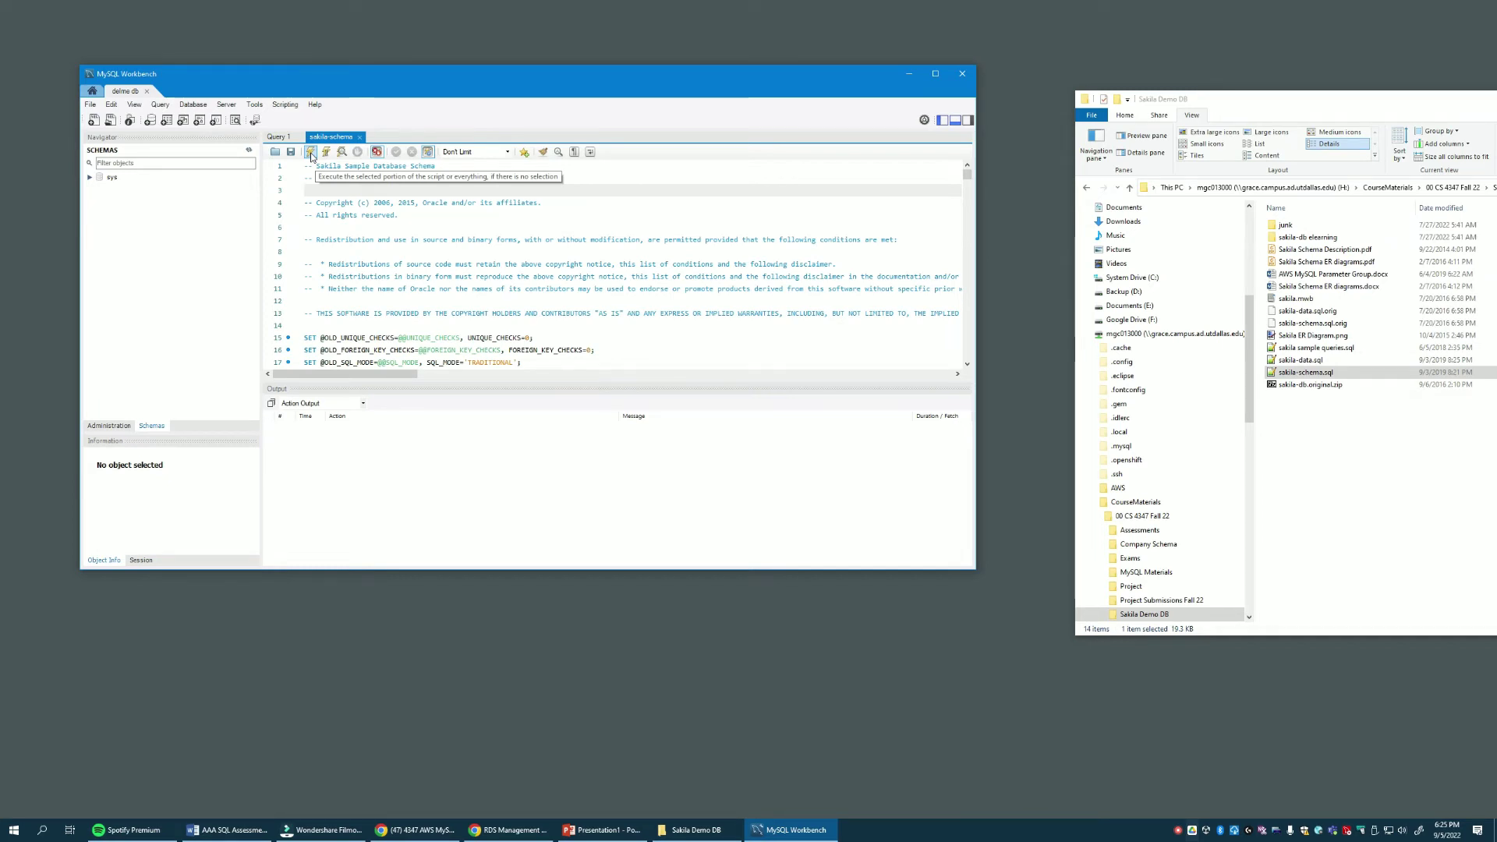
{"action": "left_click", "coordinate": [311, 153]}
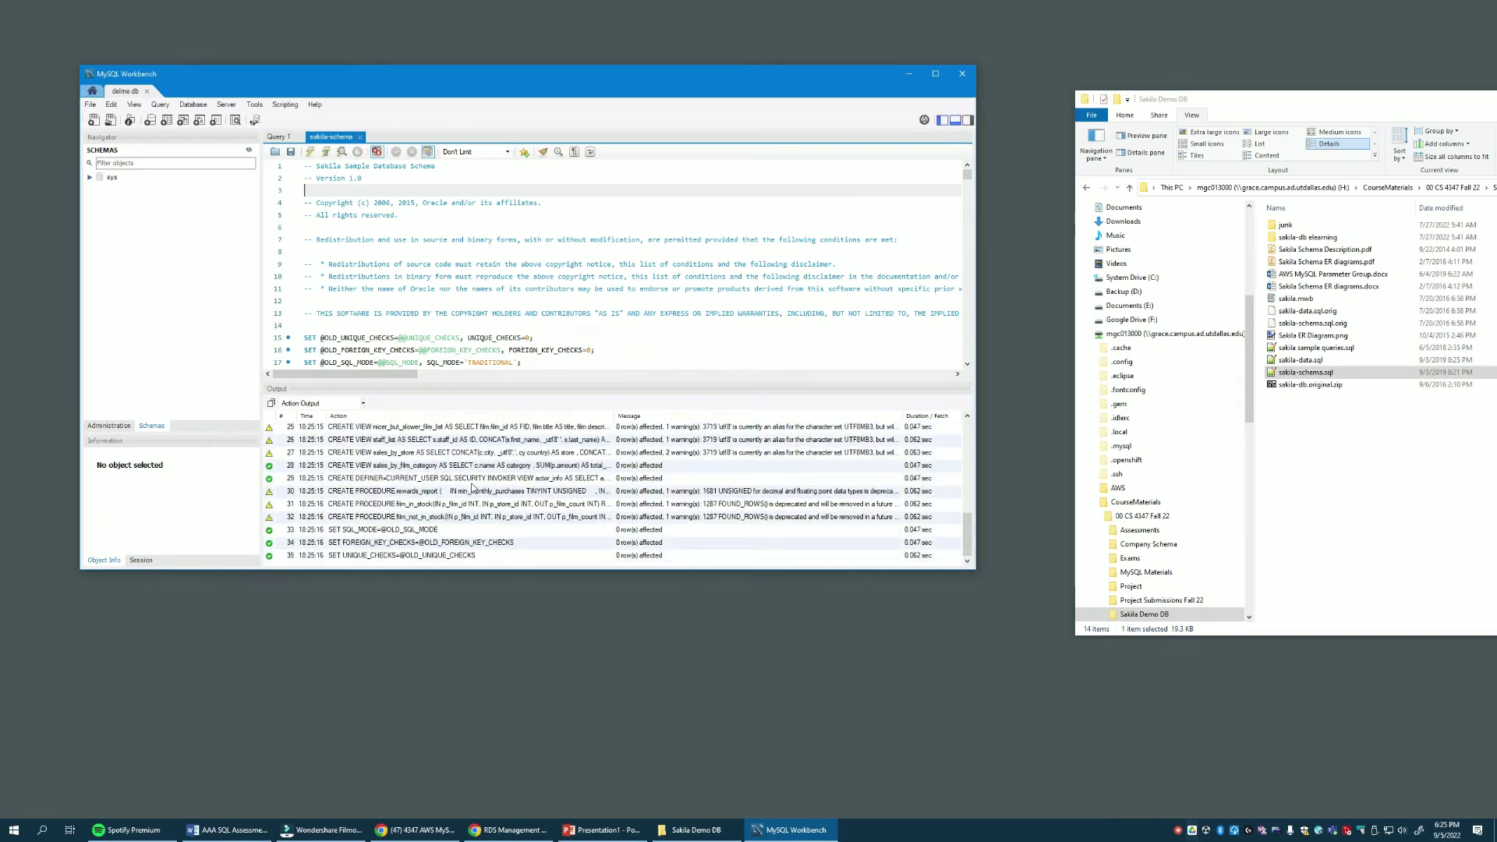
{"action": "scroll", "coordinate": [405, 536], "scroll_direction": "up", "scroll_amount": 6}
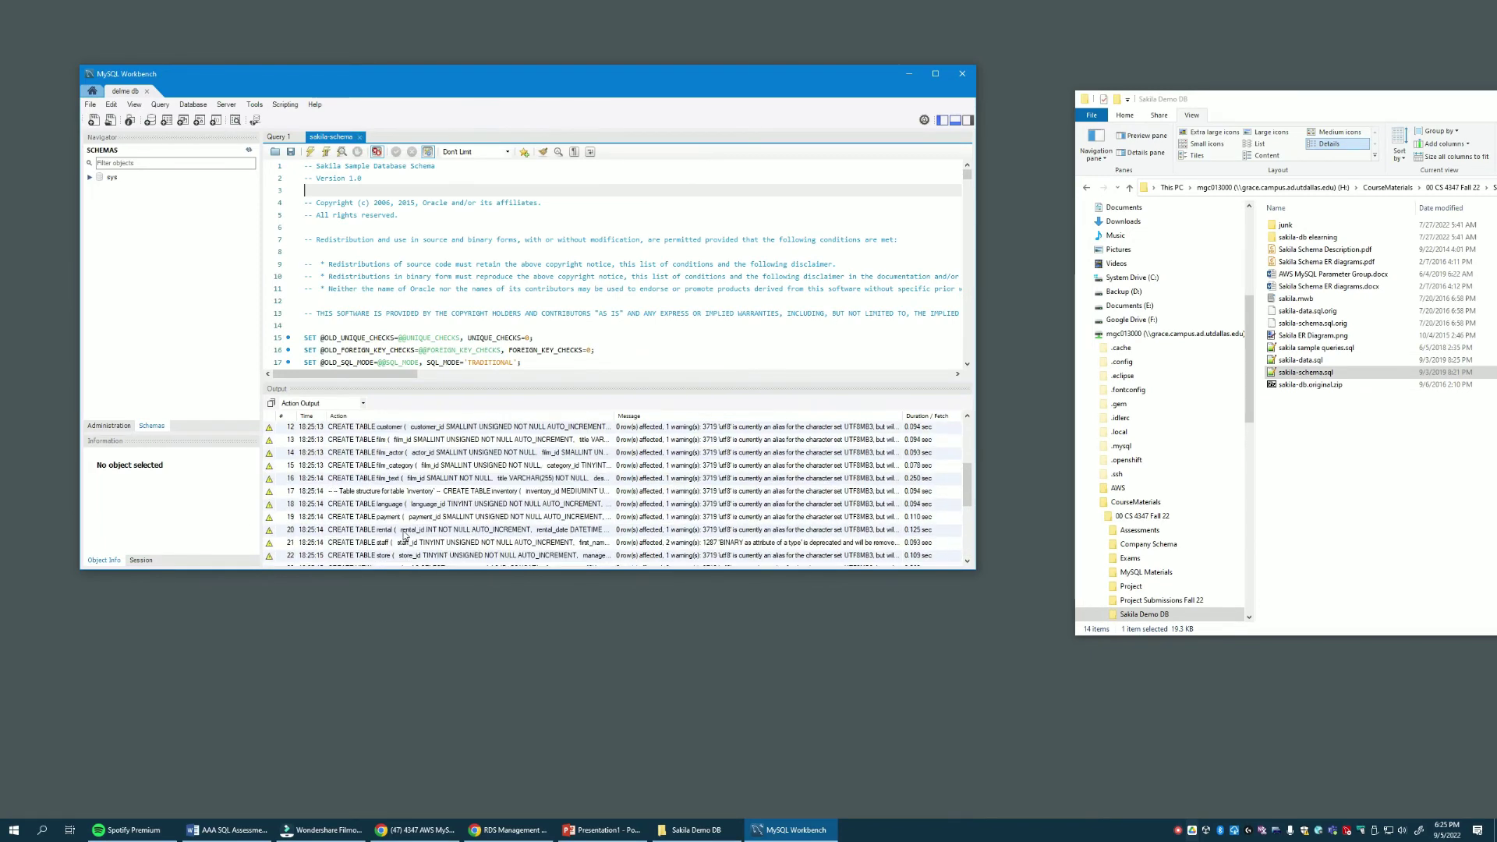
{"action": "scroll", "coordinate": [405, 536], "scroll_direction": "down", "scroll_amount": 7}
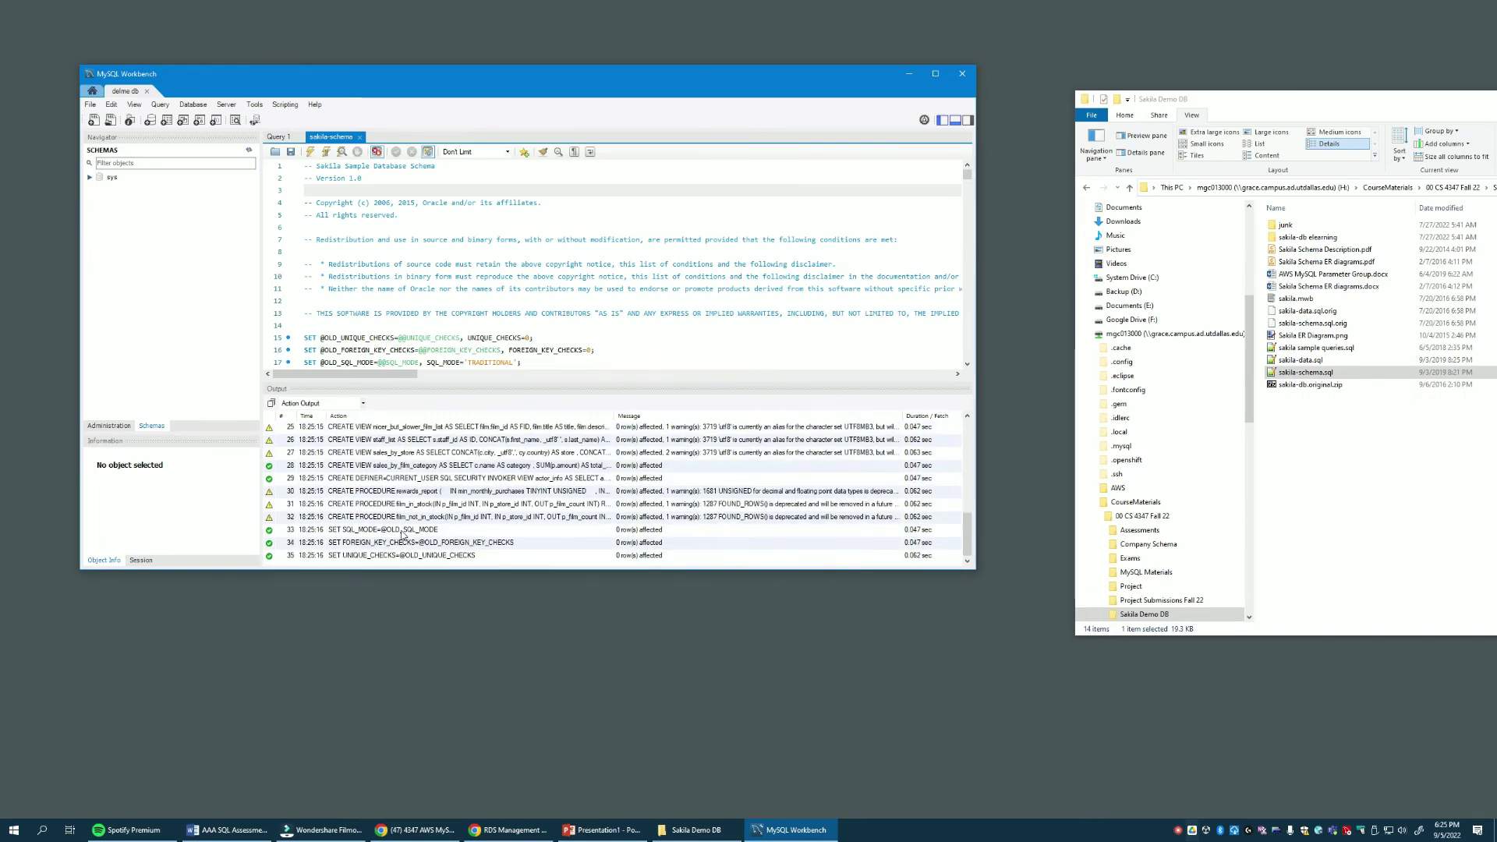
Step: Refresh the schema list and expand the tables of the sakila schema
{"action": "left_click", "coordinate": [189, 230]}
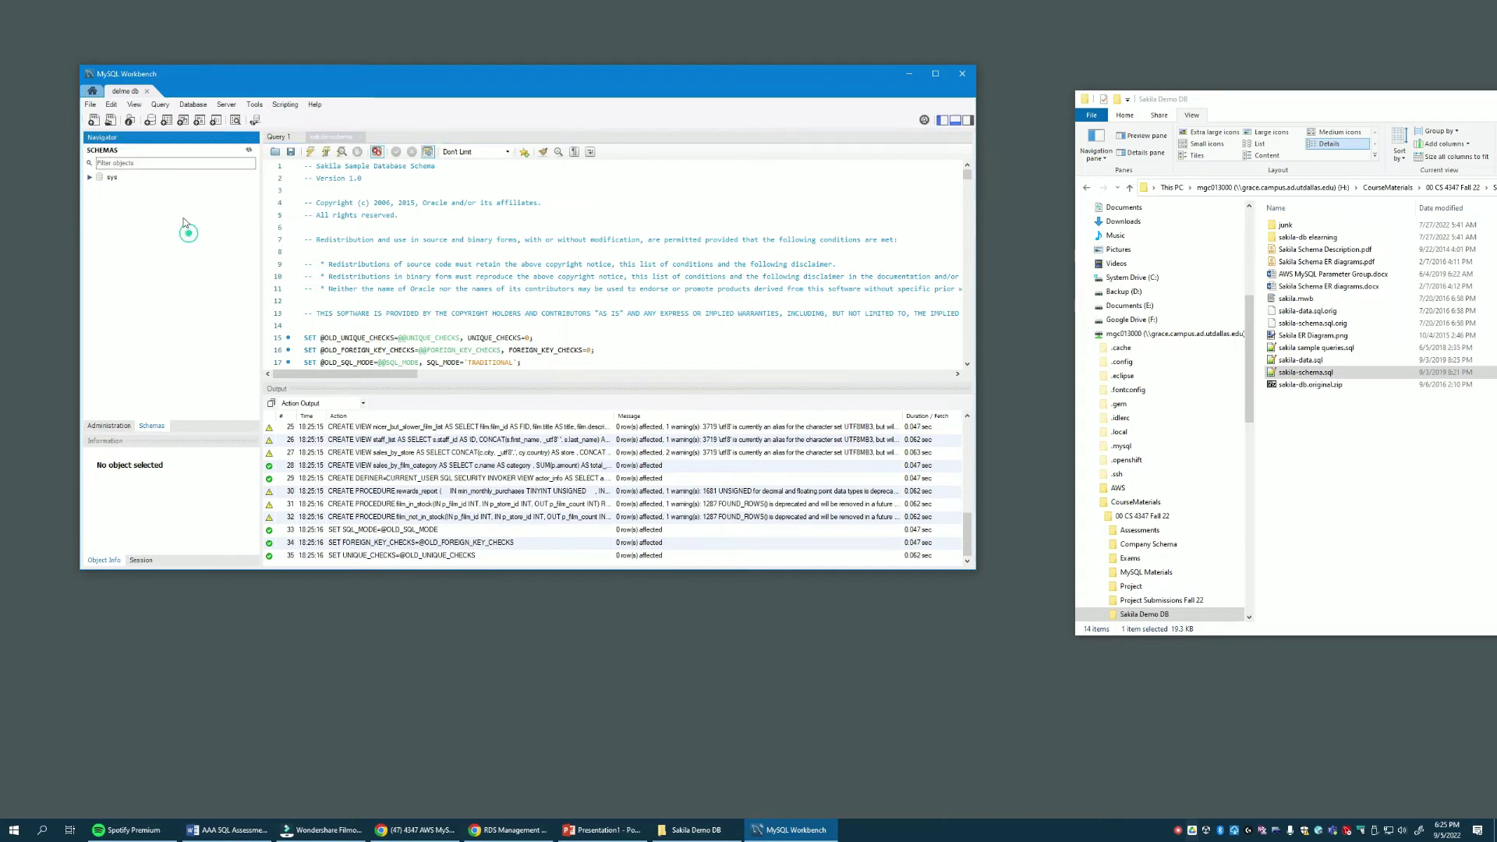
{"action": "left_click", "coordinate": [250, 152]}
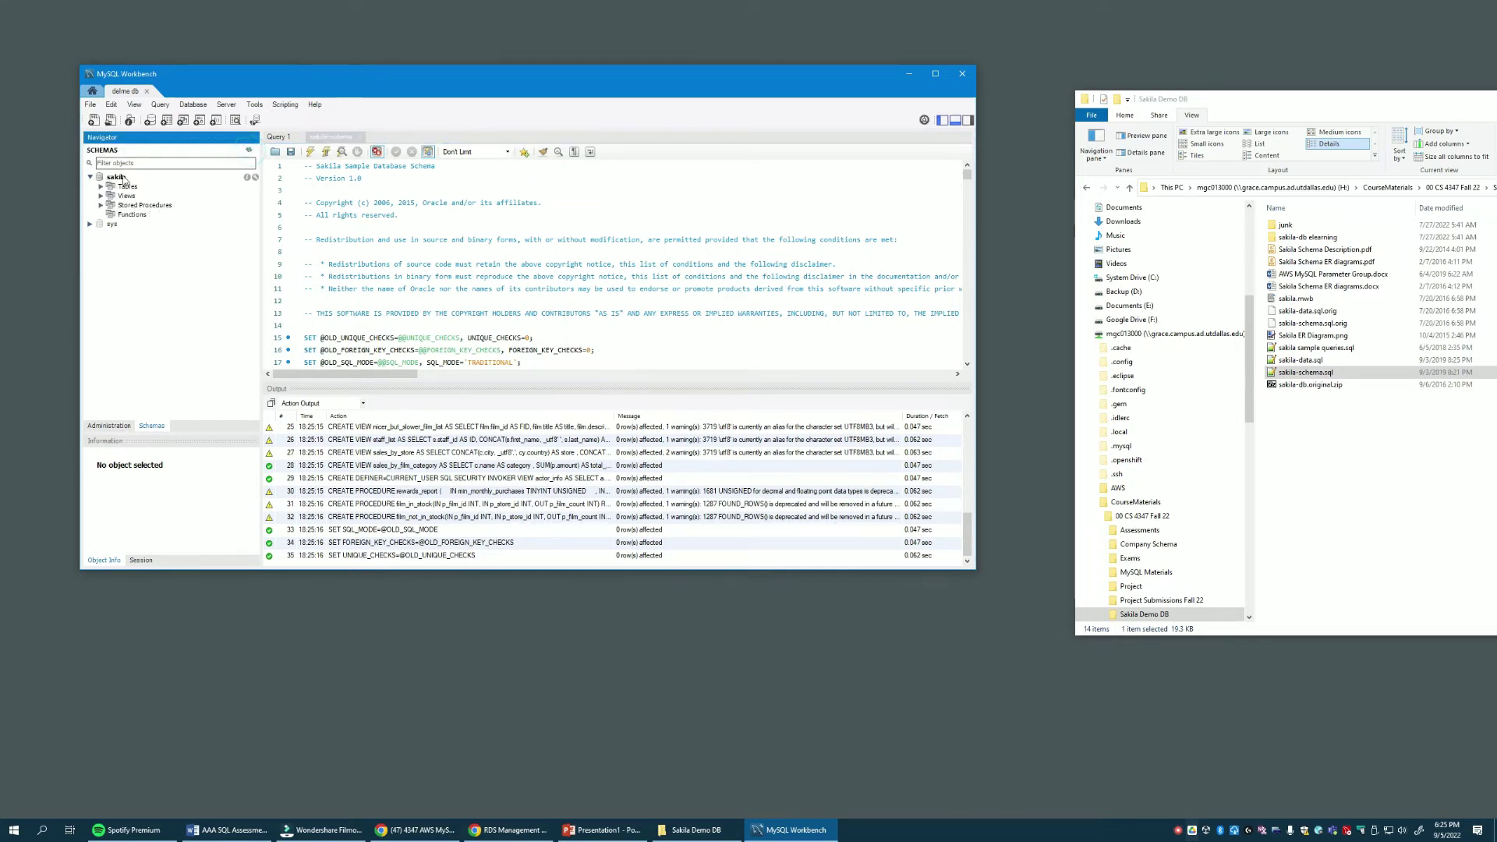
{"action": "left_click", "coordinate": [100, 187]}
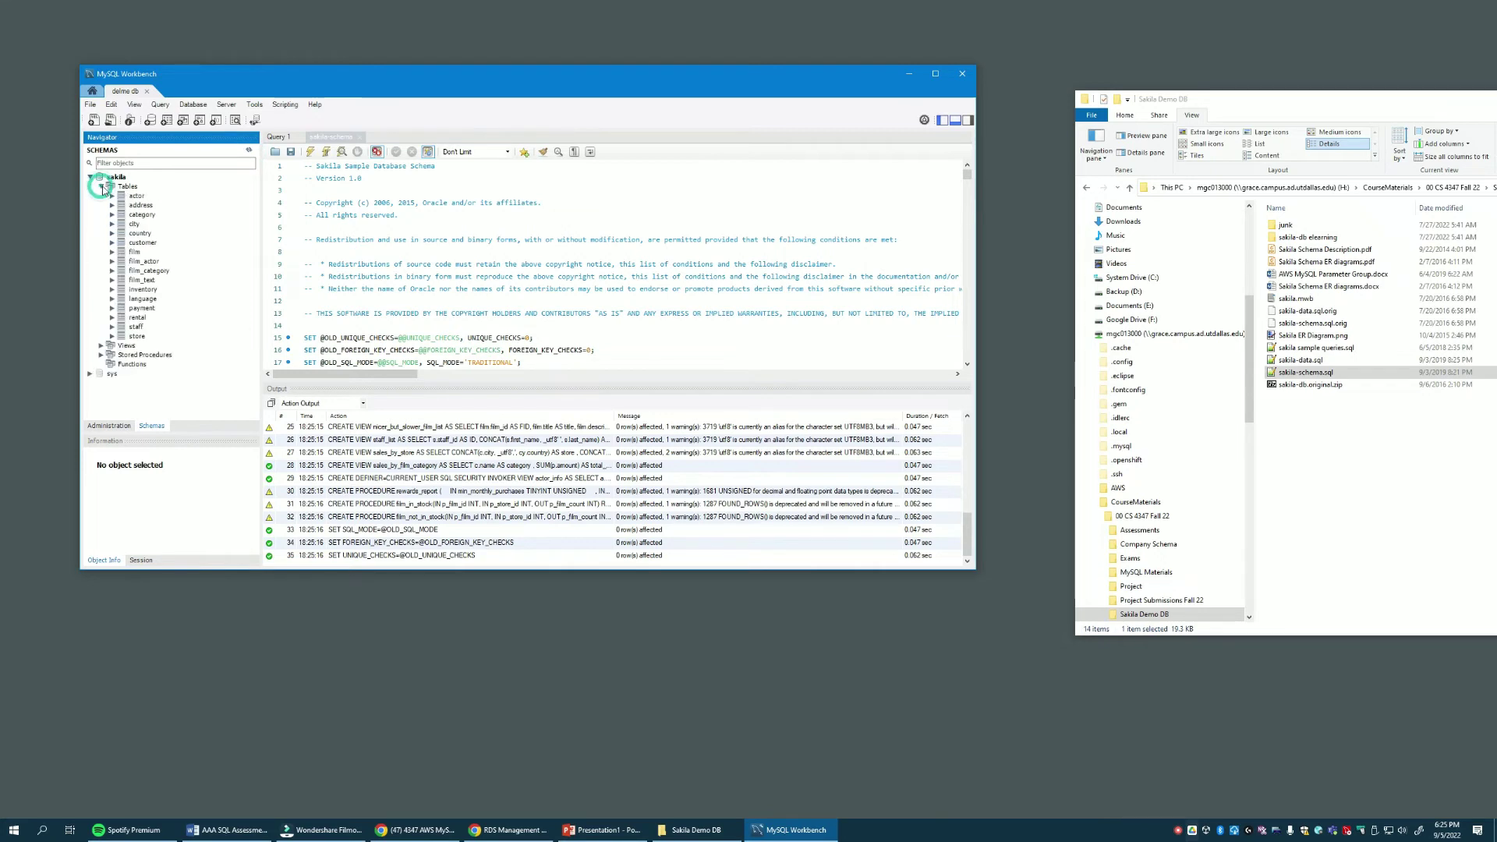
{"action": "left_click", "coordinate": [100, 188]}
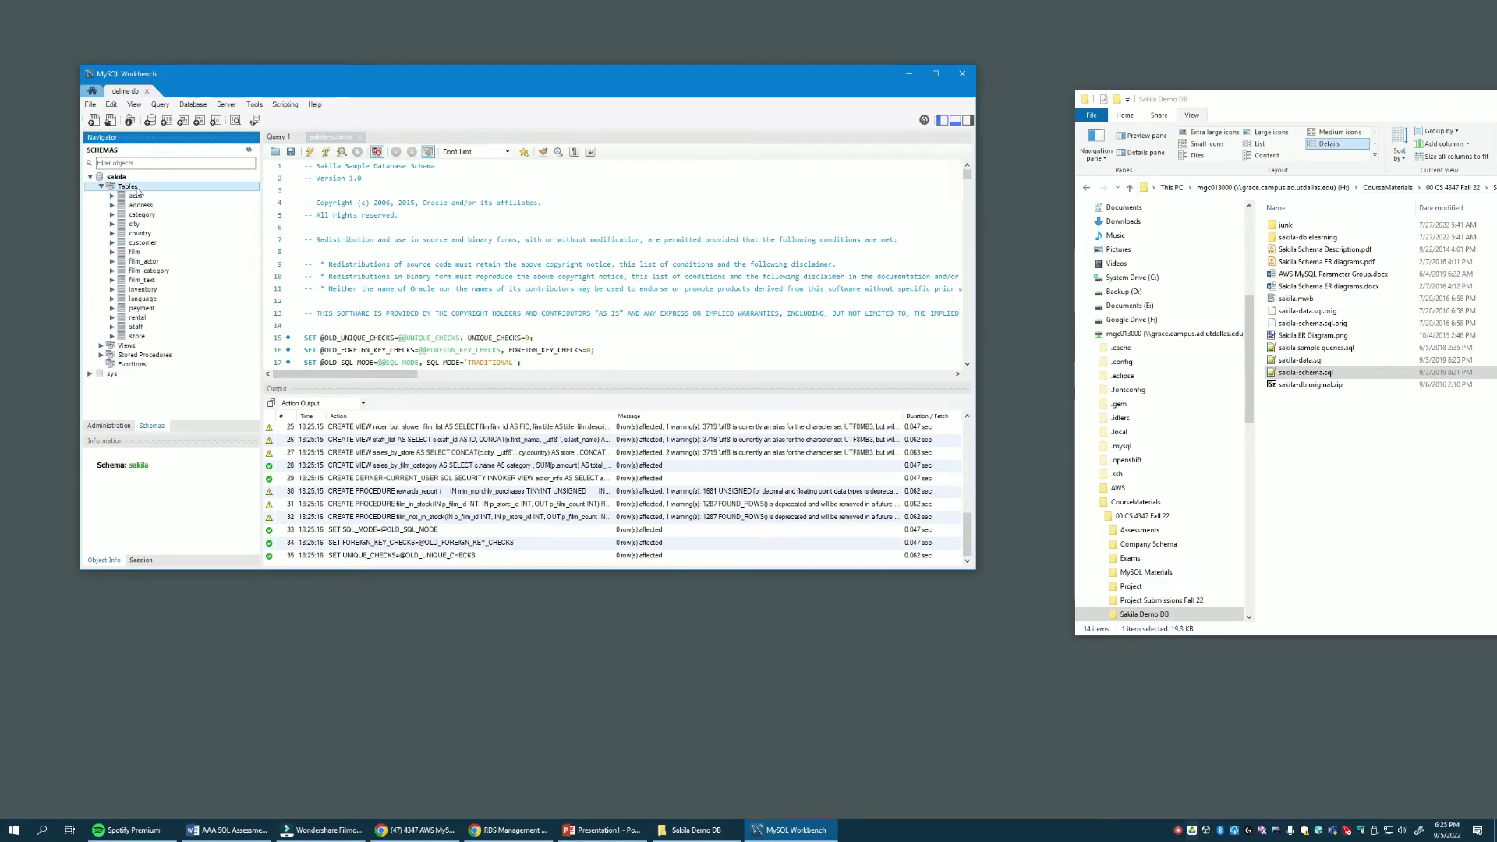
{"action": "left_click", "coordinate": [119, 178]}
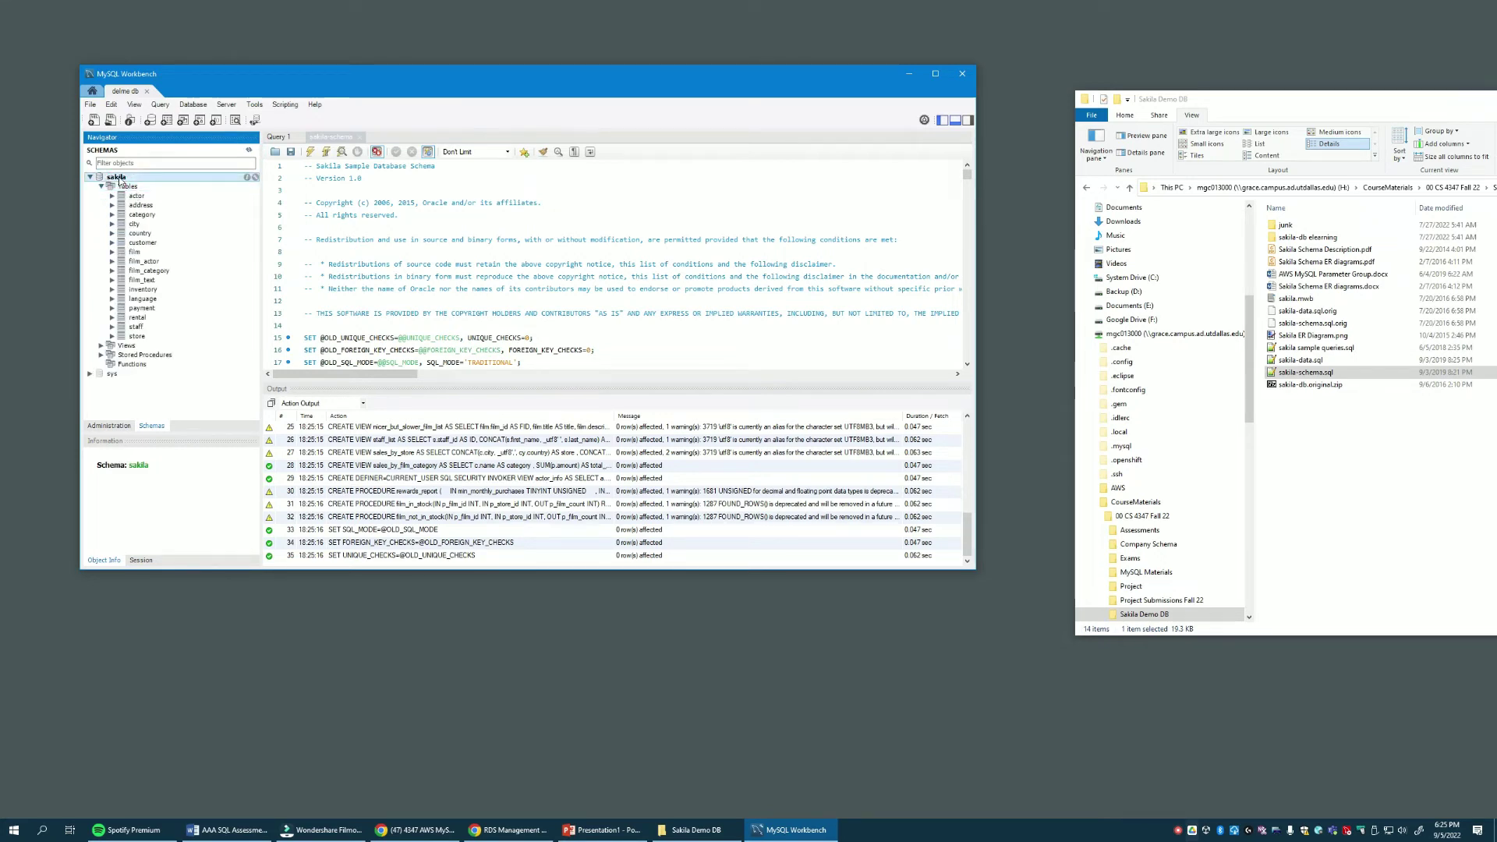
Step: Inspect the sakila schema's details, columns, indexes and tables, and close the schema inspector
{"action": "left_click", "coordinate": [247, 177]}
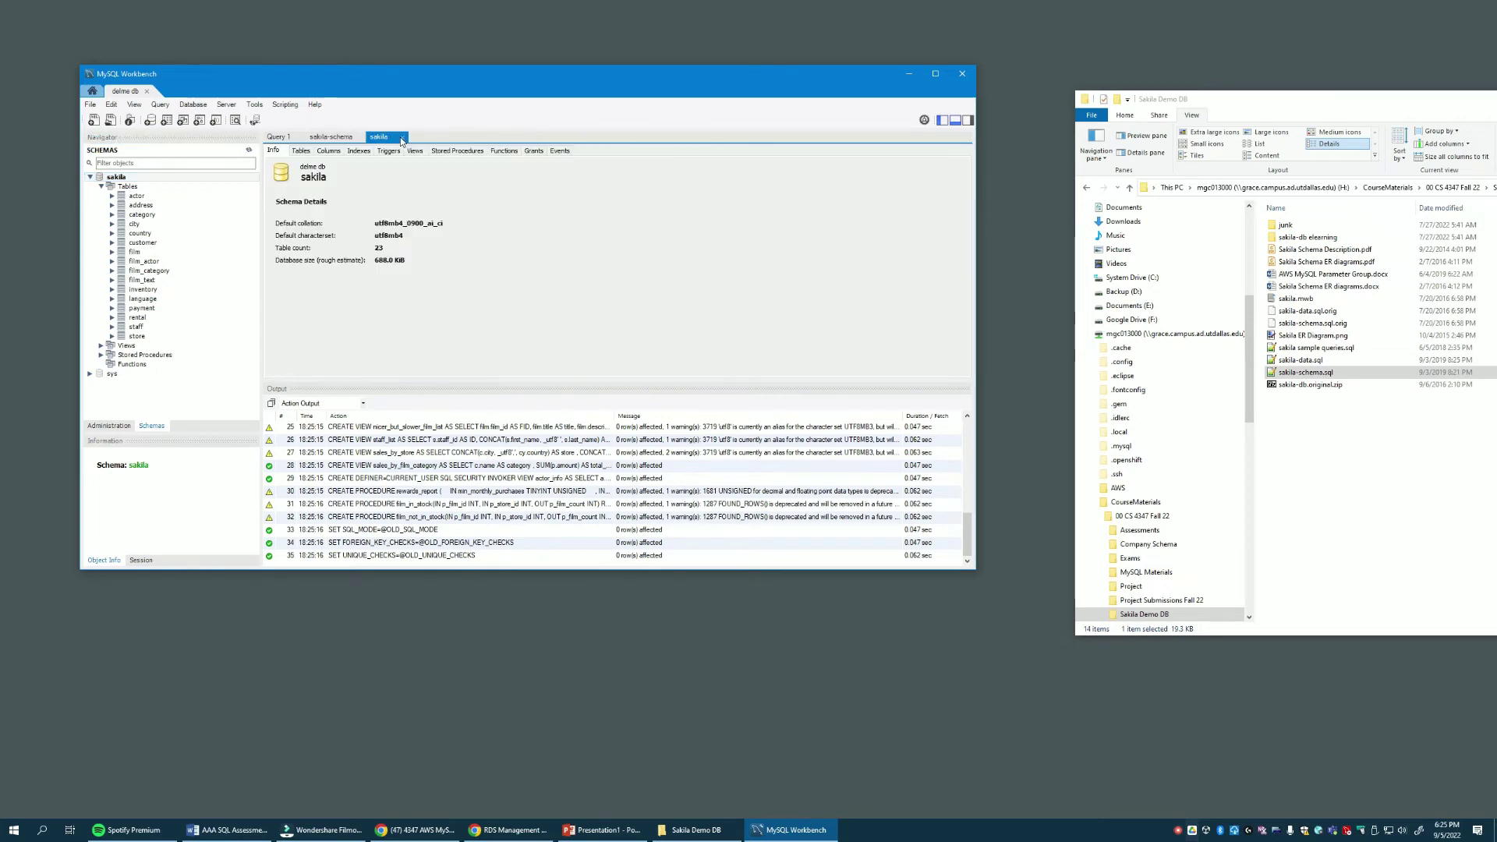
{"action": "left_click", "coordinate": [326, 152]}
{"action": "left_click", "coordinate": [360, 153]}
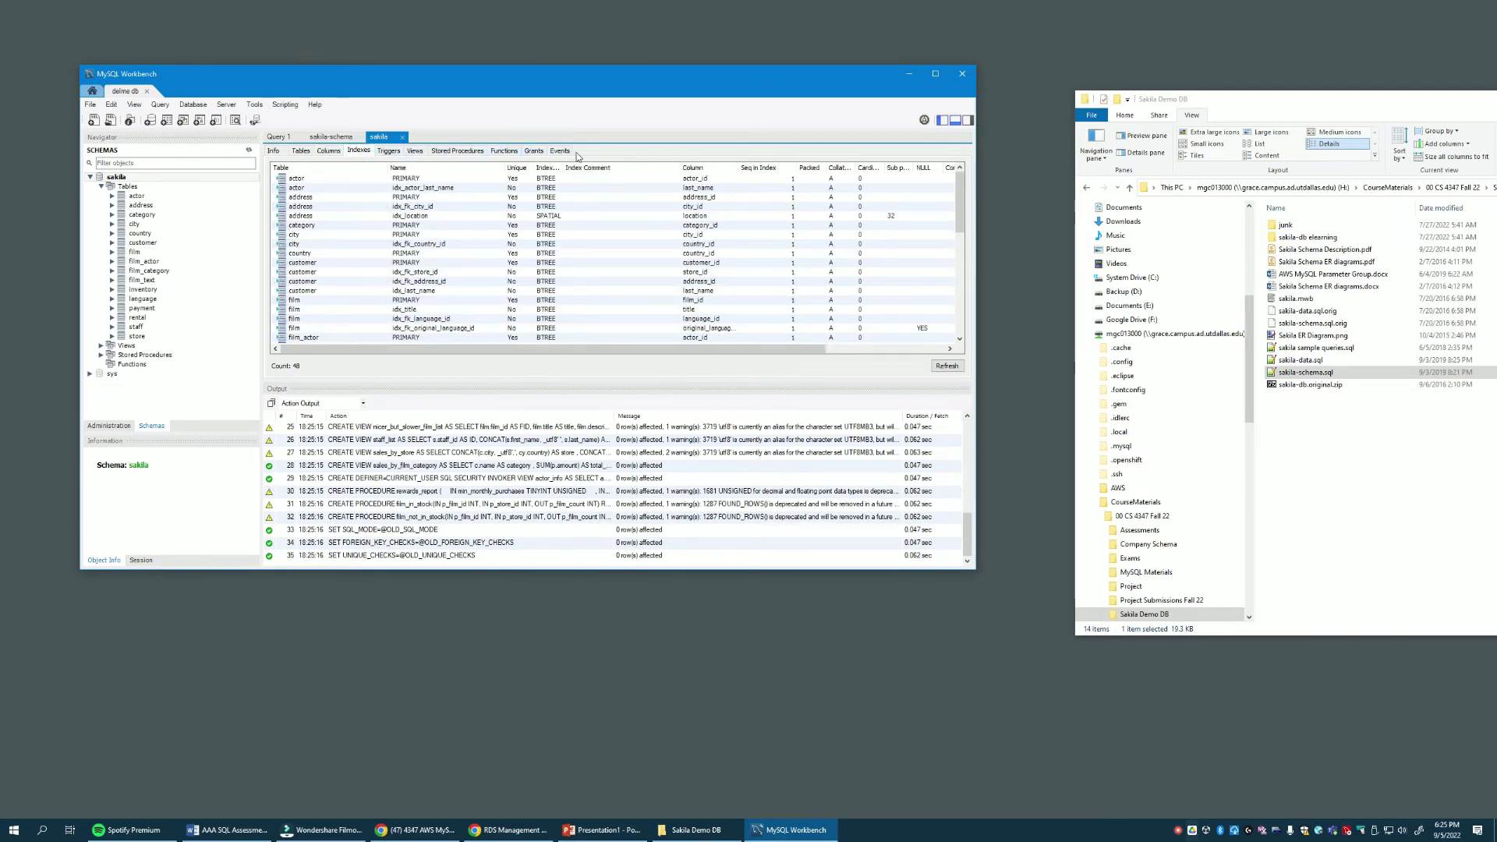
{"action": "left_click", "coordinate": [298, 152]}
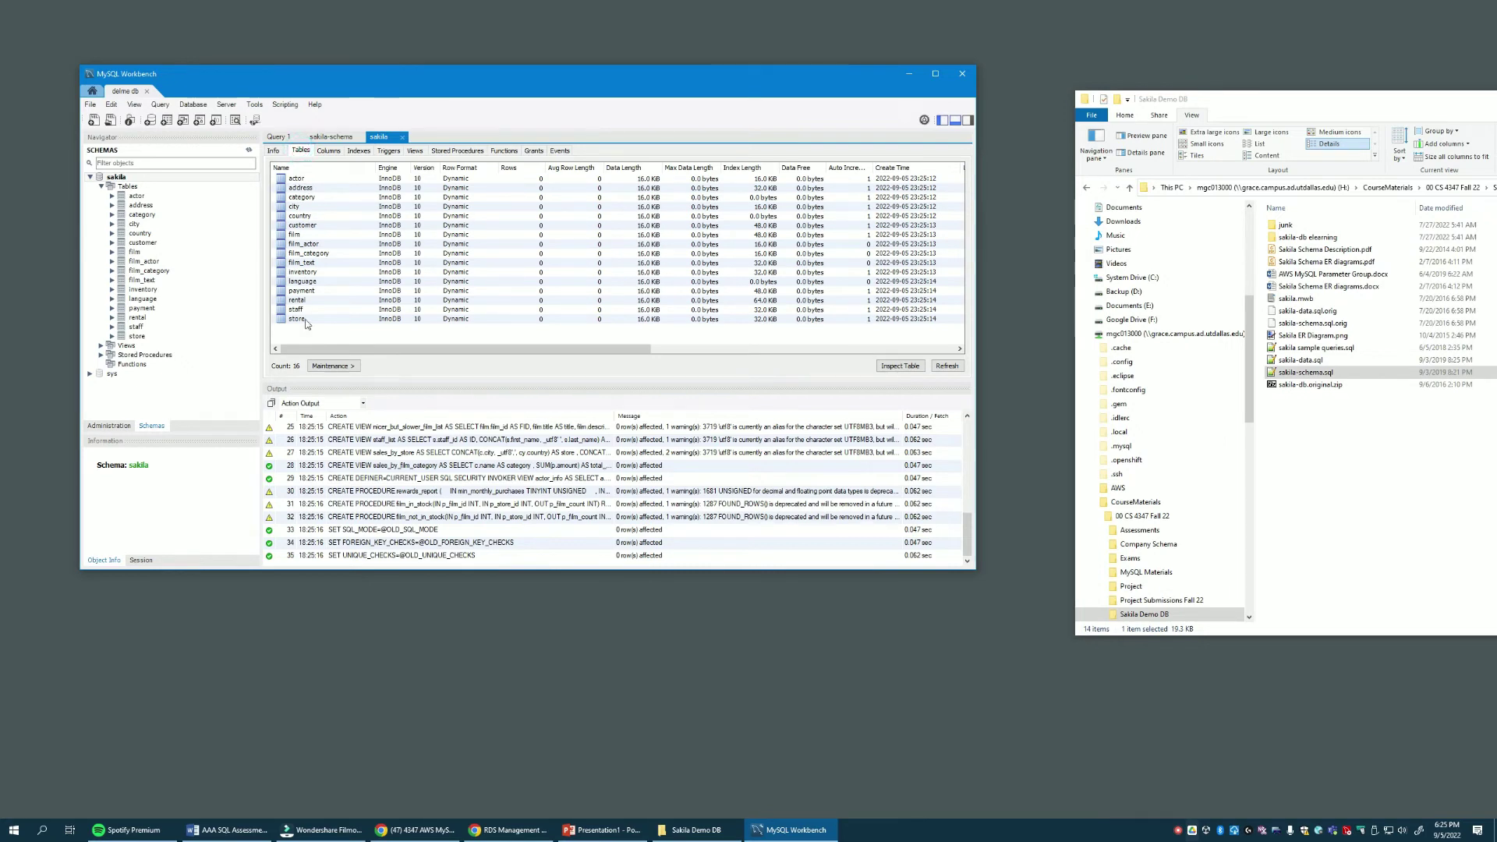
{"action": "left_click", "coordinate": [403, 137]}
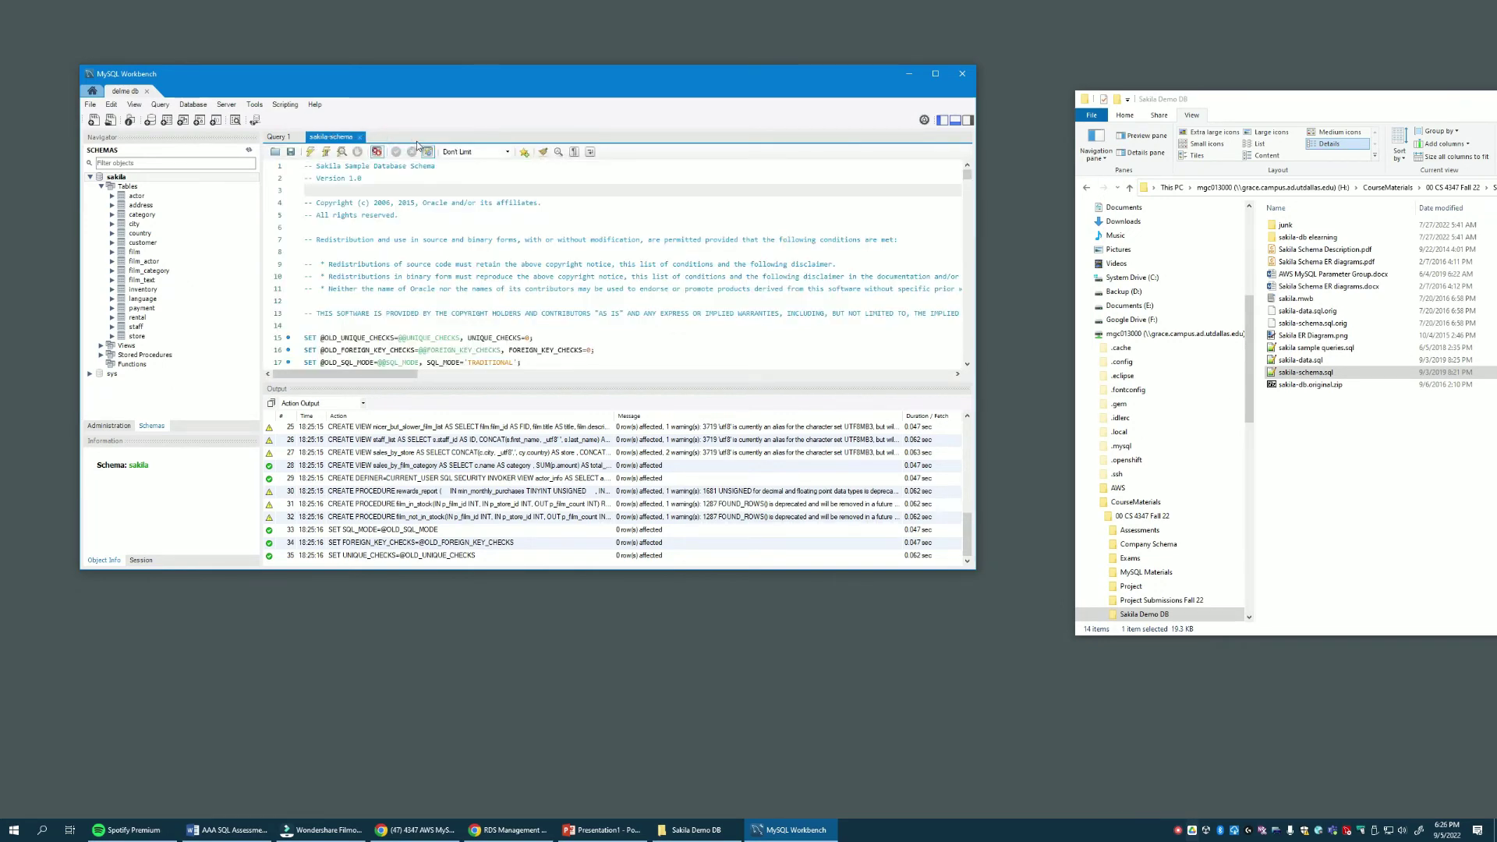
Step: Open sakila-data.sql from the Sakila Demo DB folder in the SQL editor and execute the entire script
{"action": "left_click", "coordinate": [1297, 361]}
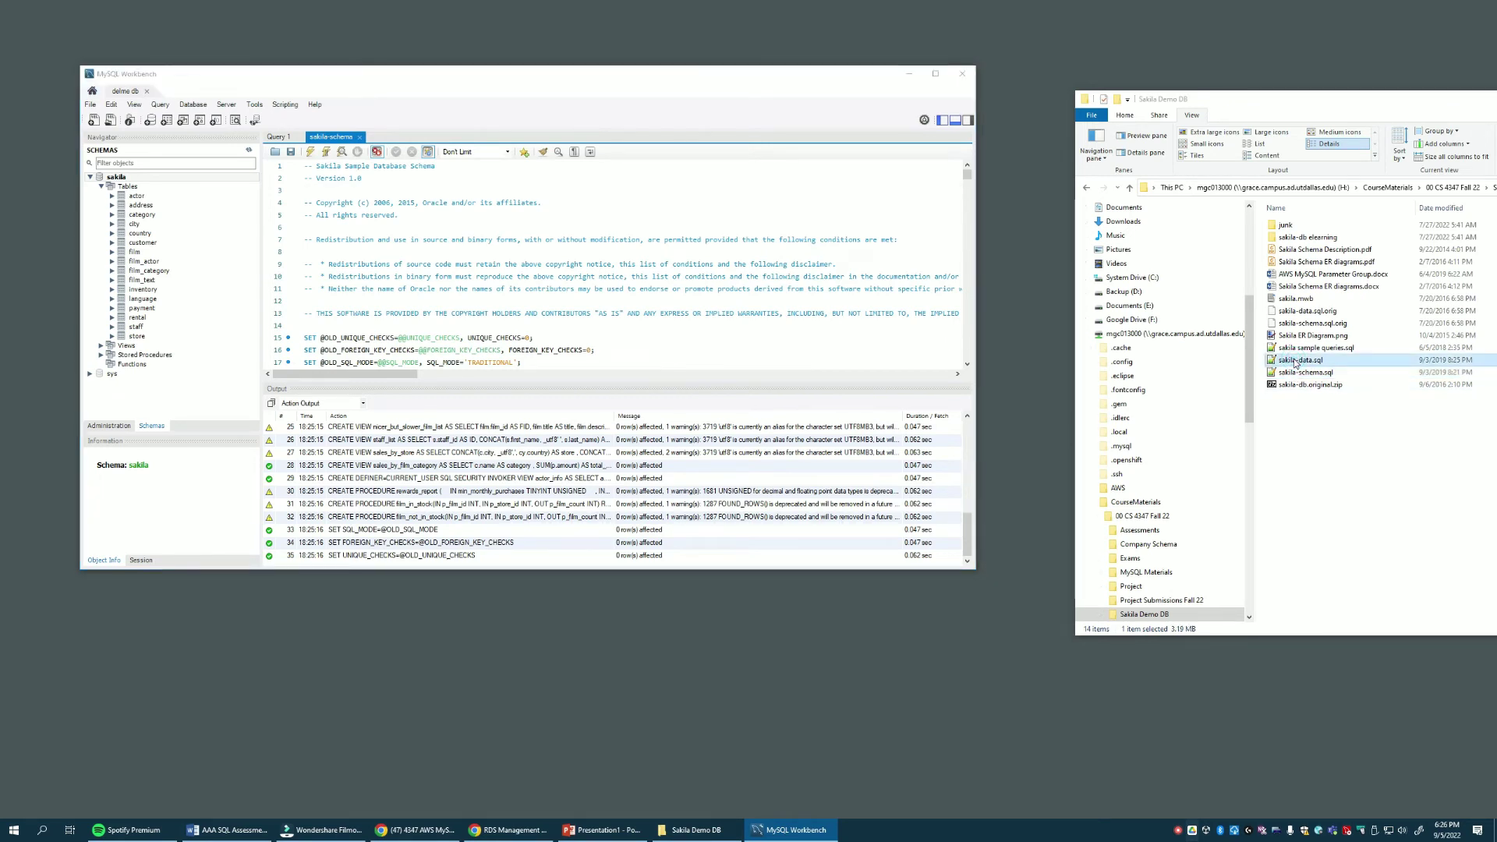
{"action": "left_click_drag", "start_coordinate": [1271, 357], "coordinate": [690, 234]}
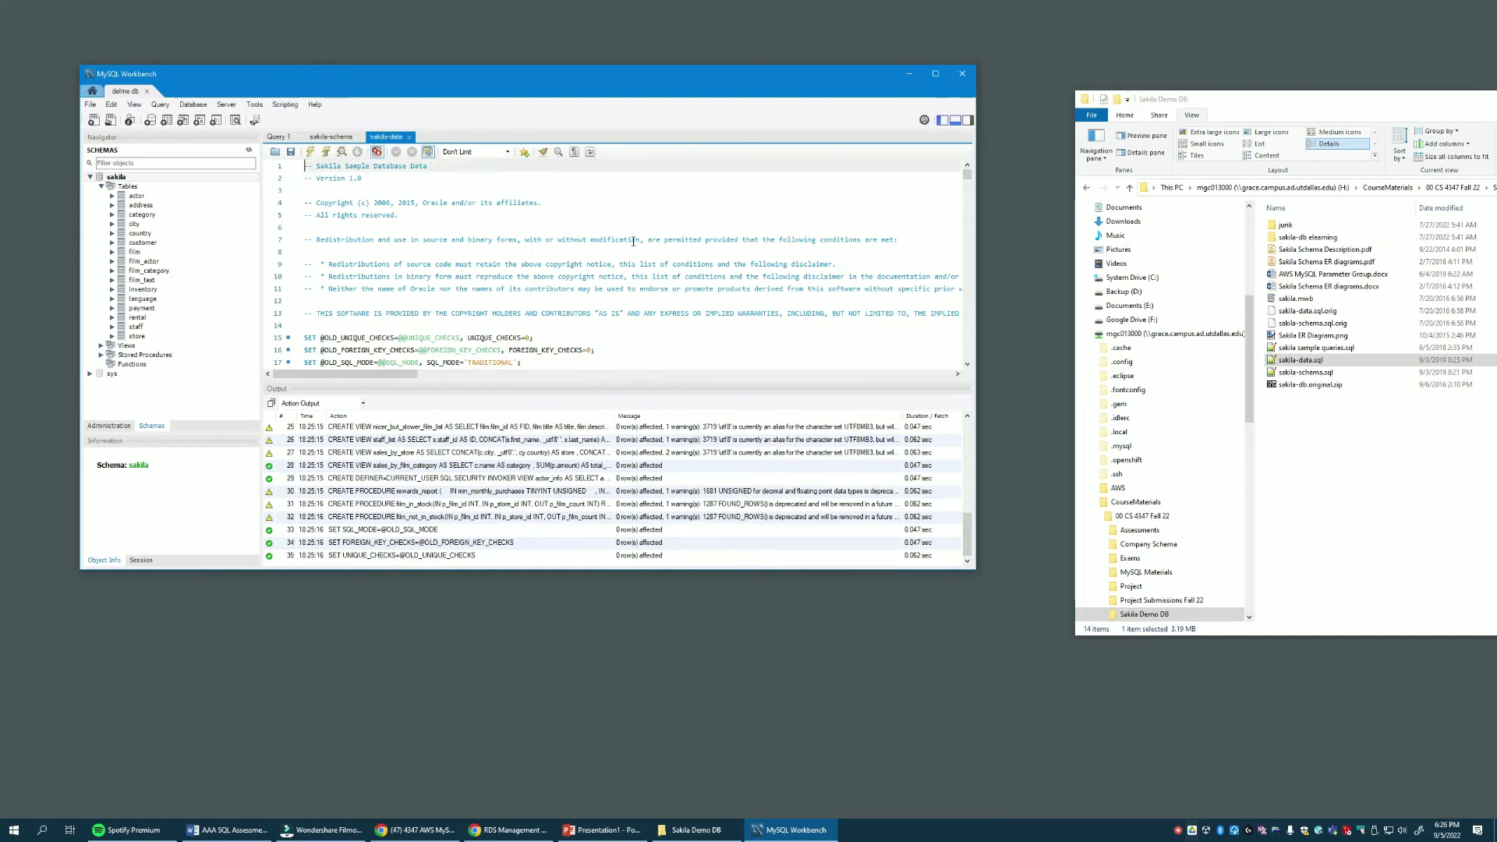
{"action": "left_click_drag", "start_coordinate": [969, 195], "coordinate": [998, 162]}
{"action": "left_click", "coordinate": [309, 151]}
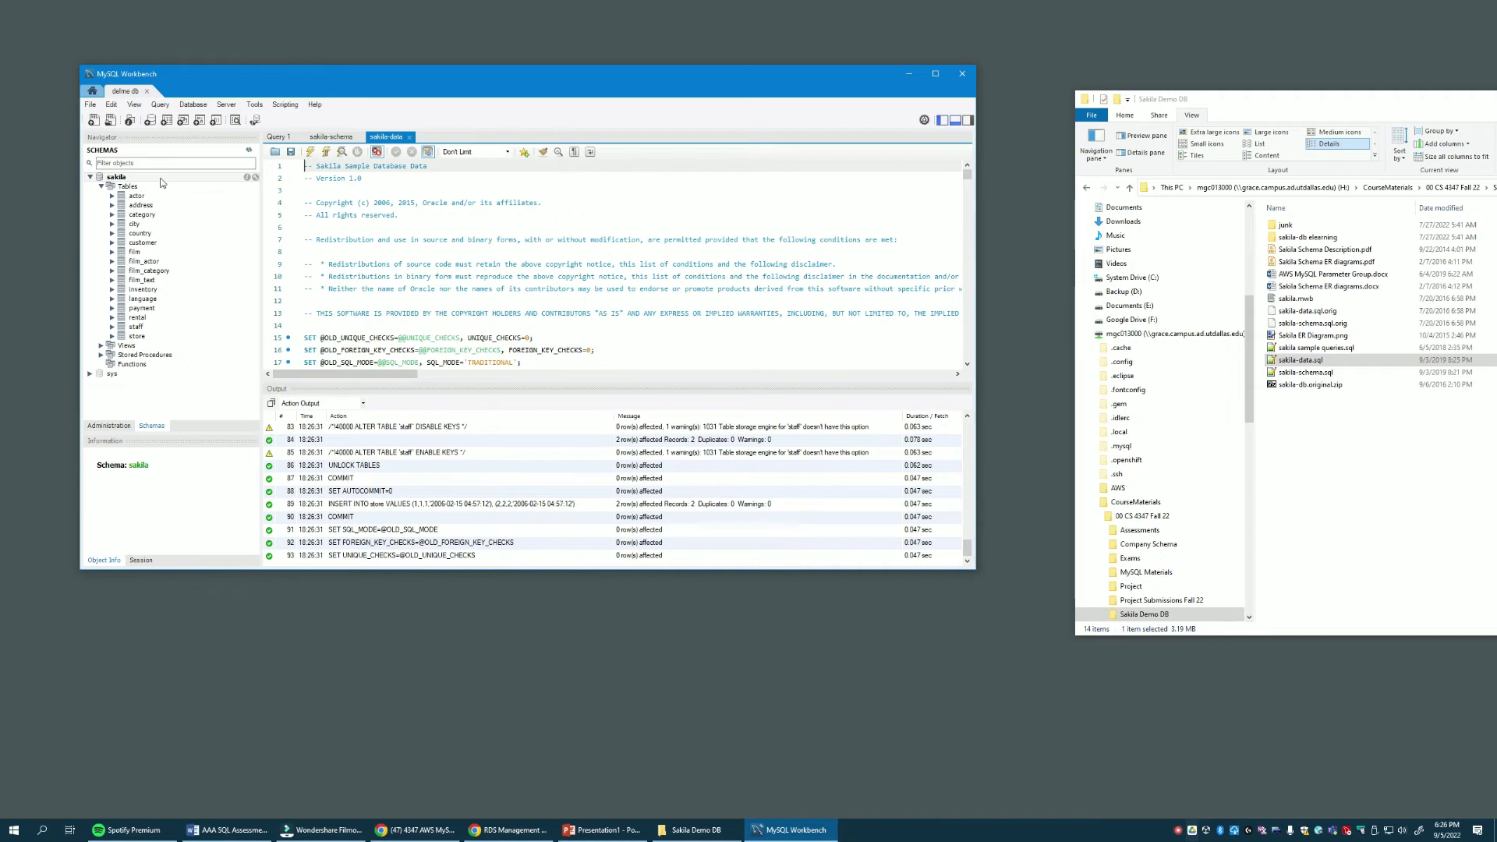
Step: Run Analyze Table on all sakila tables from actor to store in the schema inspector and dismiss the results
{"action": "left_click", "coordinate": [247, 177]}
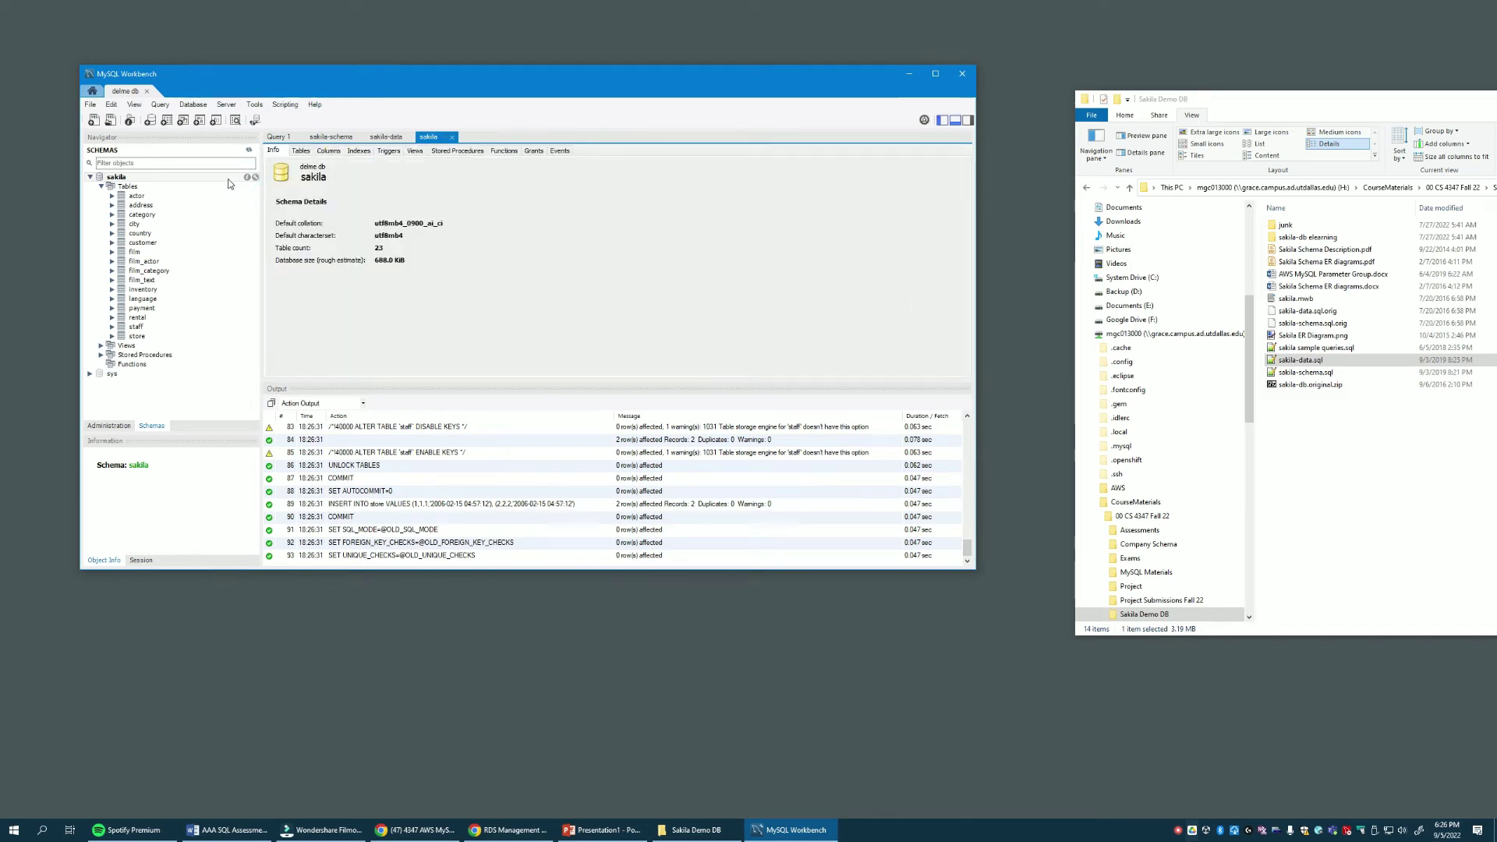
{"action": "left_click", "coordinate": [301, 152]}
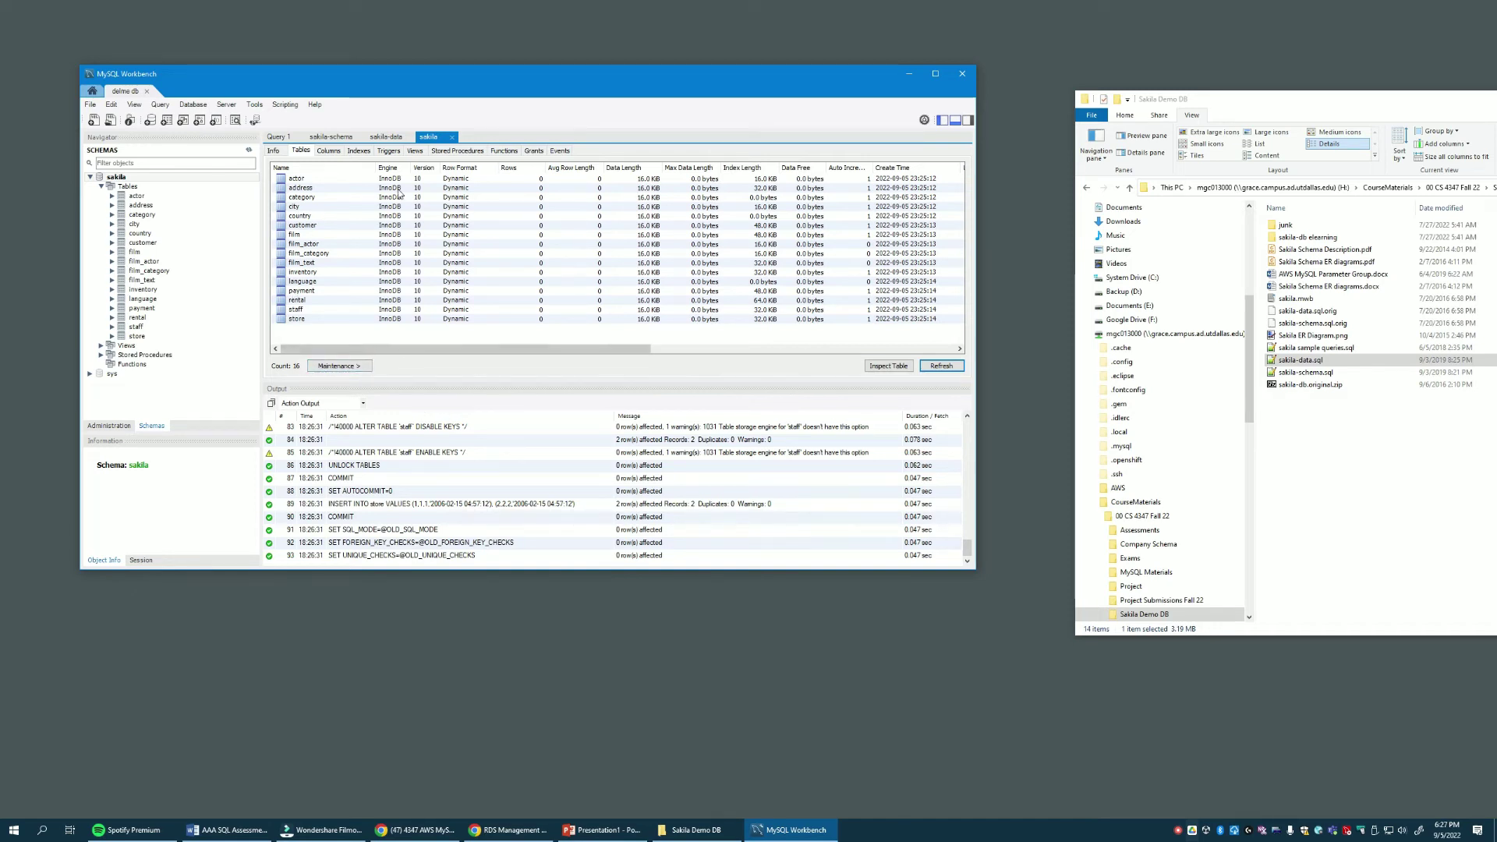
{"action": "left_click", "coordinate": [343, 366]}
{"action": "left_click", "coordinate": [306, 179]}
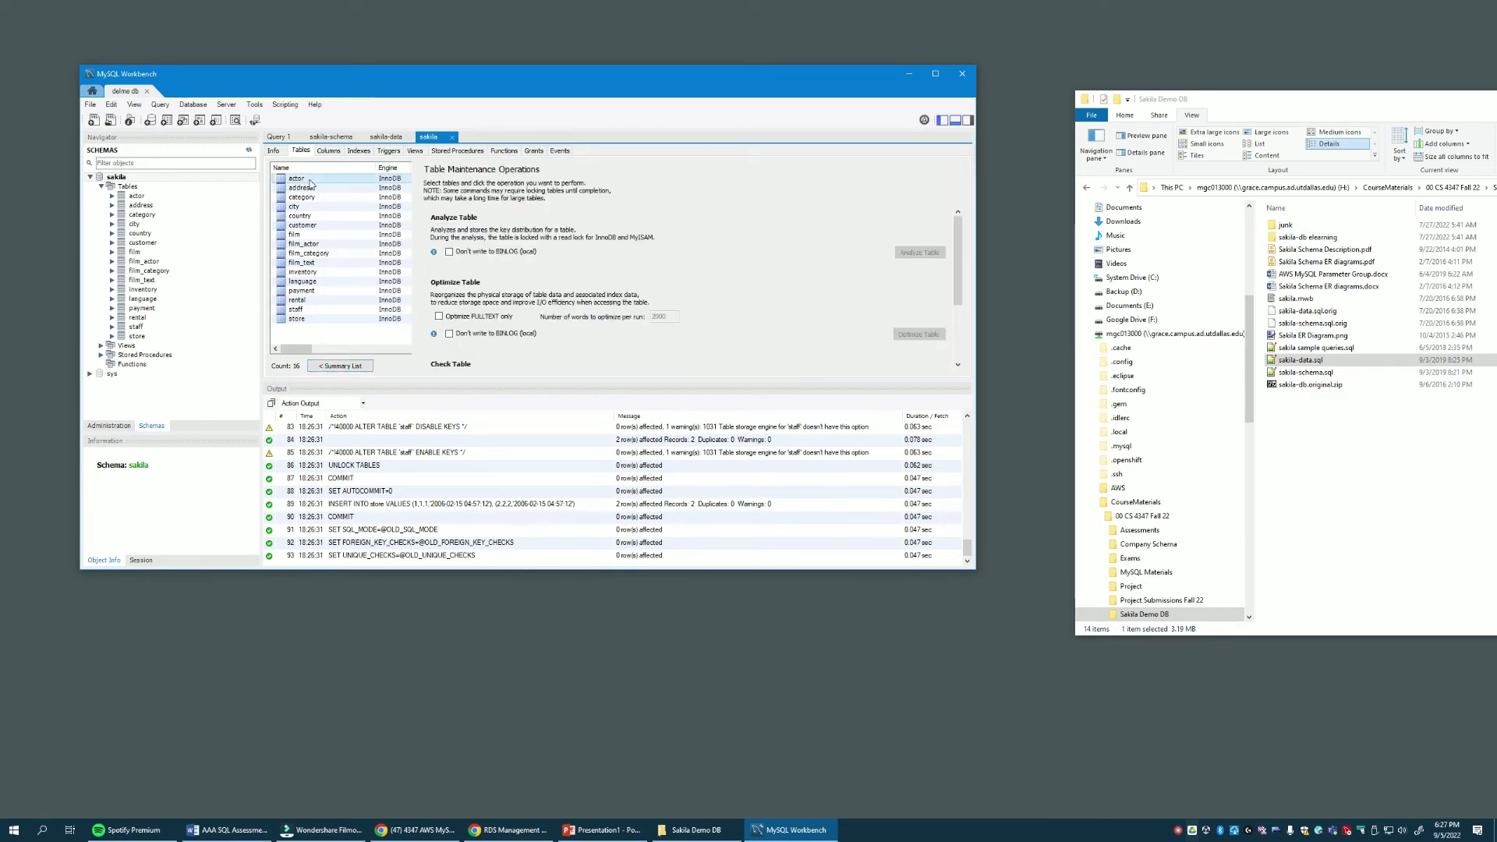
{"action": "left_click", "coordinate": [308, 319], "text": "shift"}
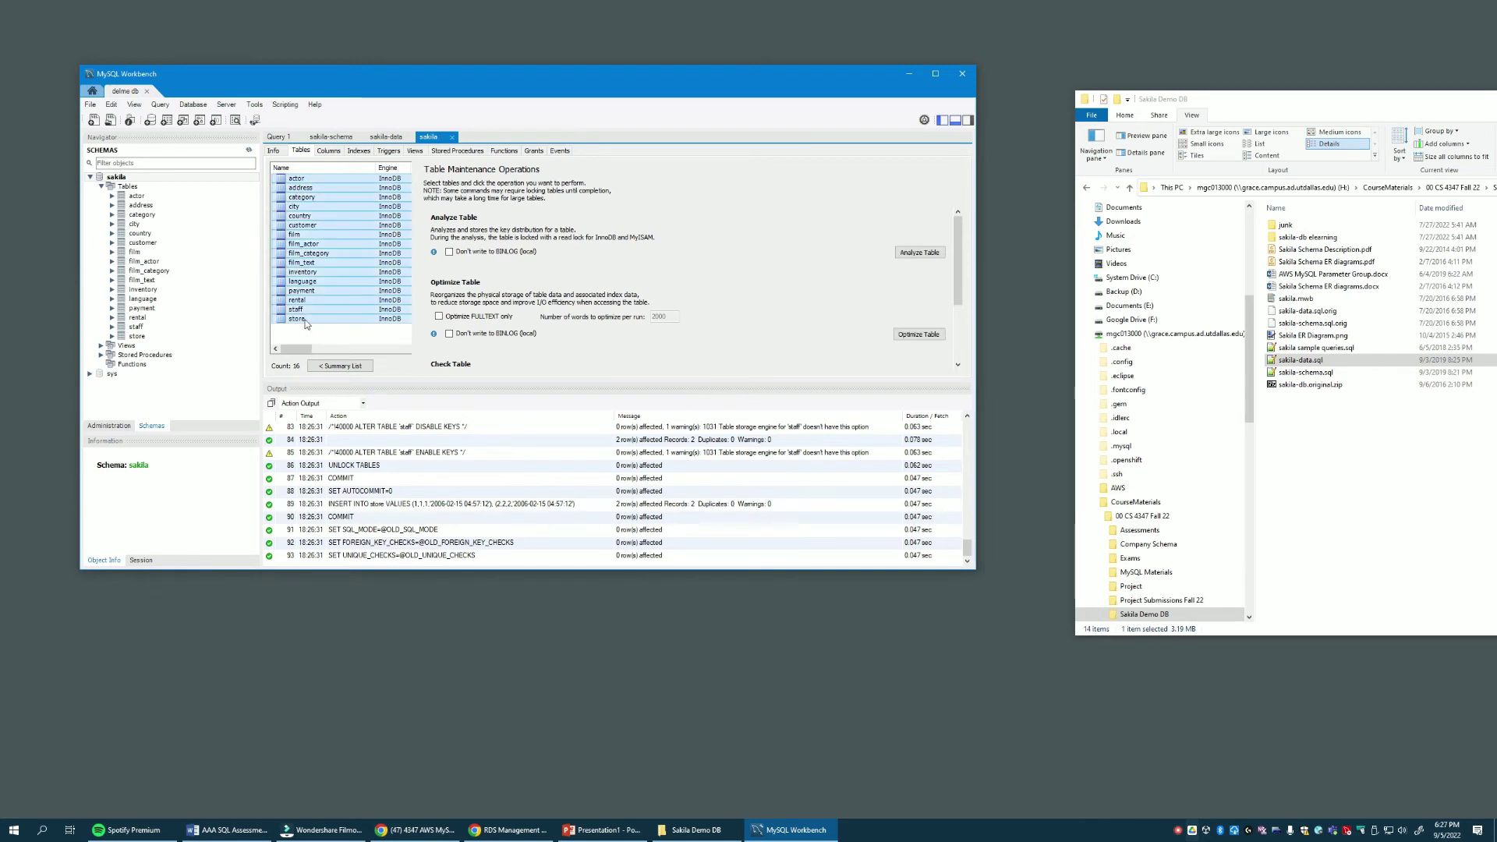
{"action": "left_click", "coordinate": [312, 179]}
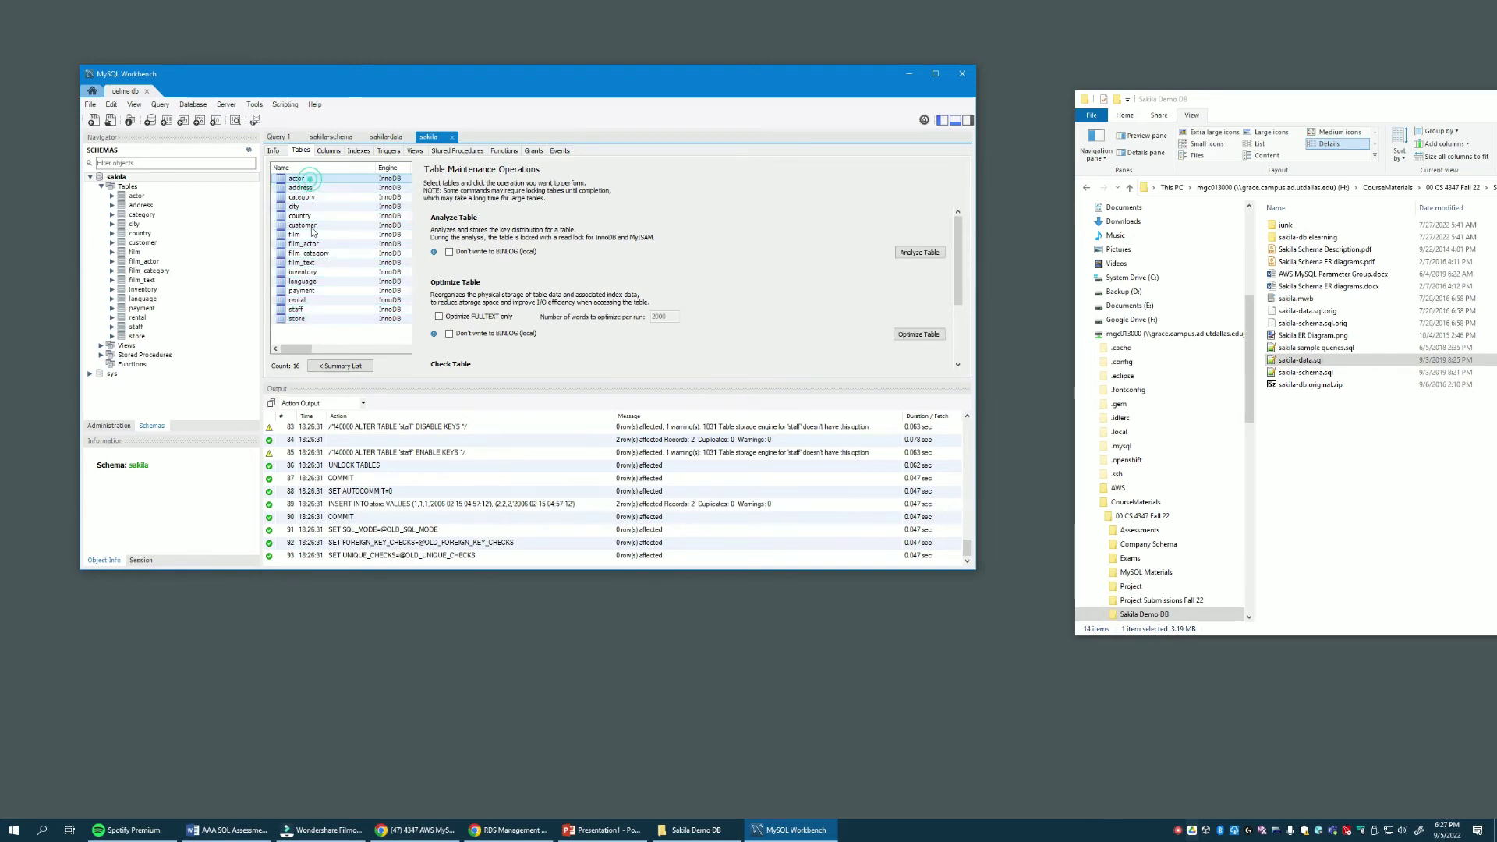
{"action": "left_click", "coordinate": [297, 320], "text": "shift"}
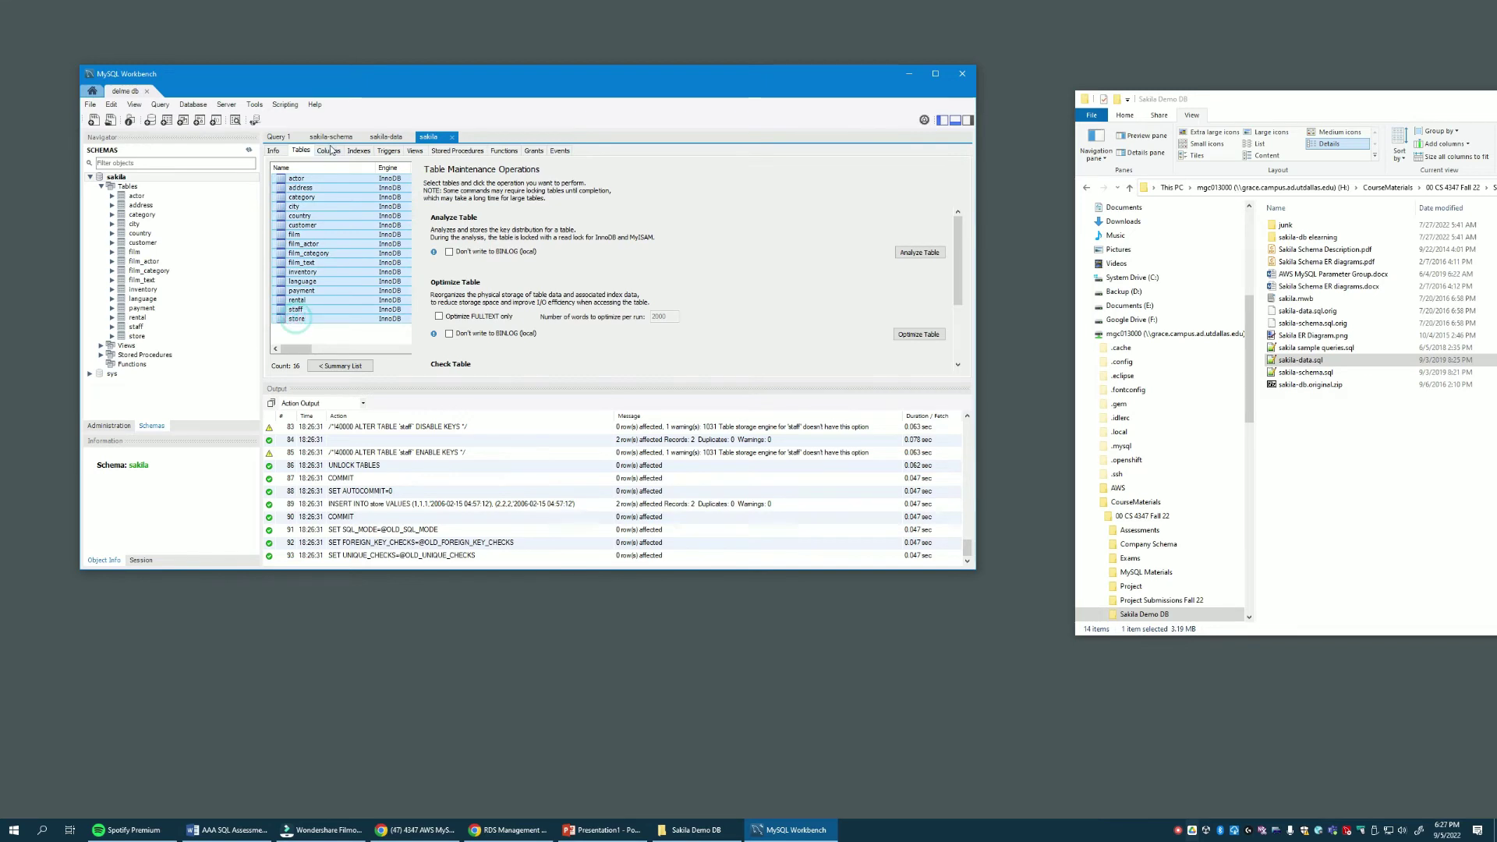
{"action": "left_click", "coordinate": [918, 253]}
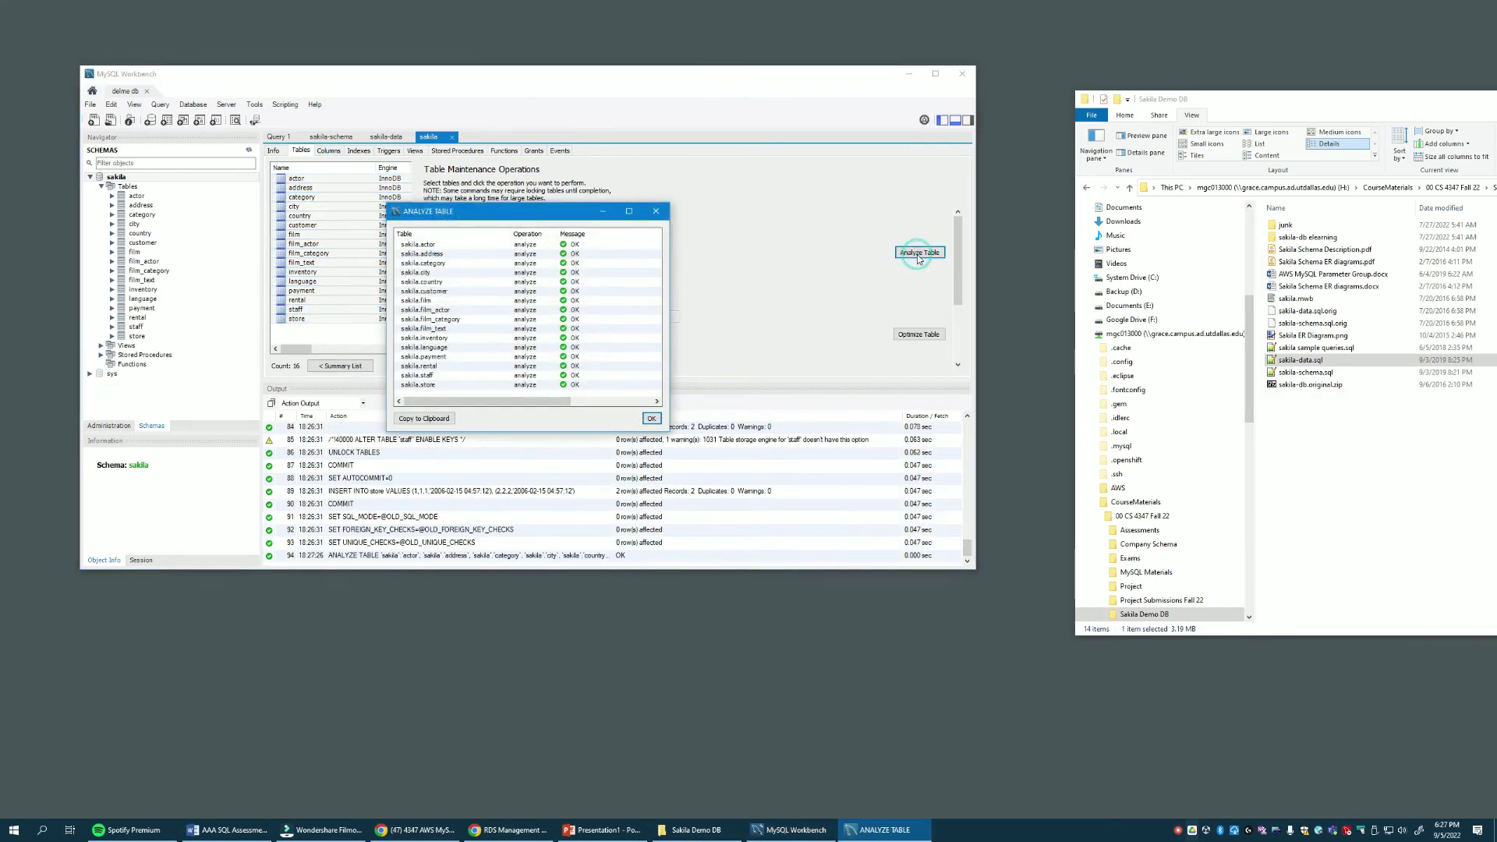
{"action": "left_click_drag", "start_coordinate": [563, 400], "coordinate": [574, 400]}
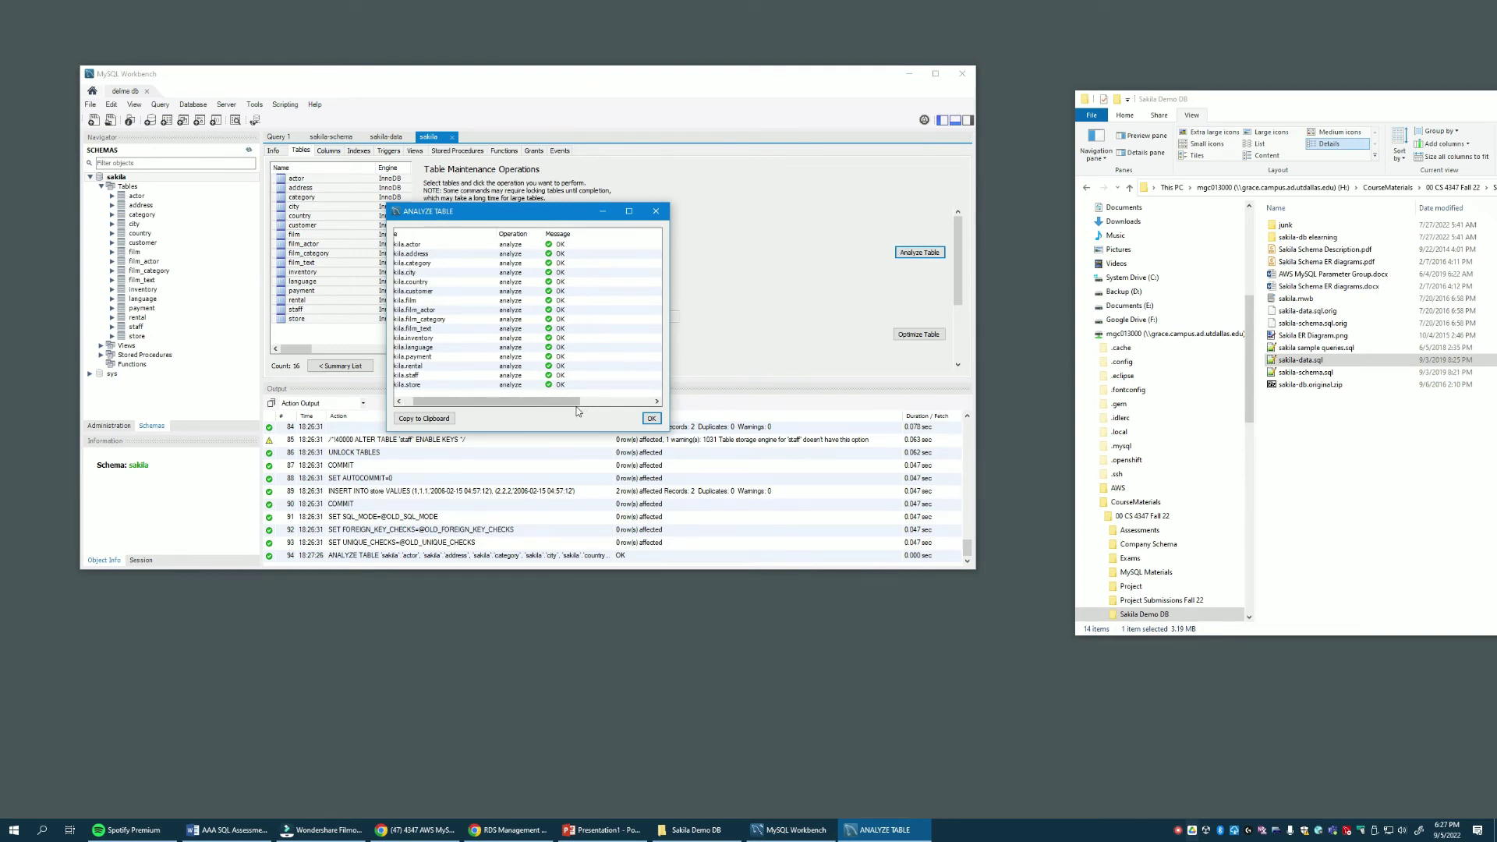
{"action": "left_click", "coordinate": [650, 419]}
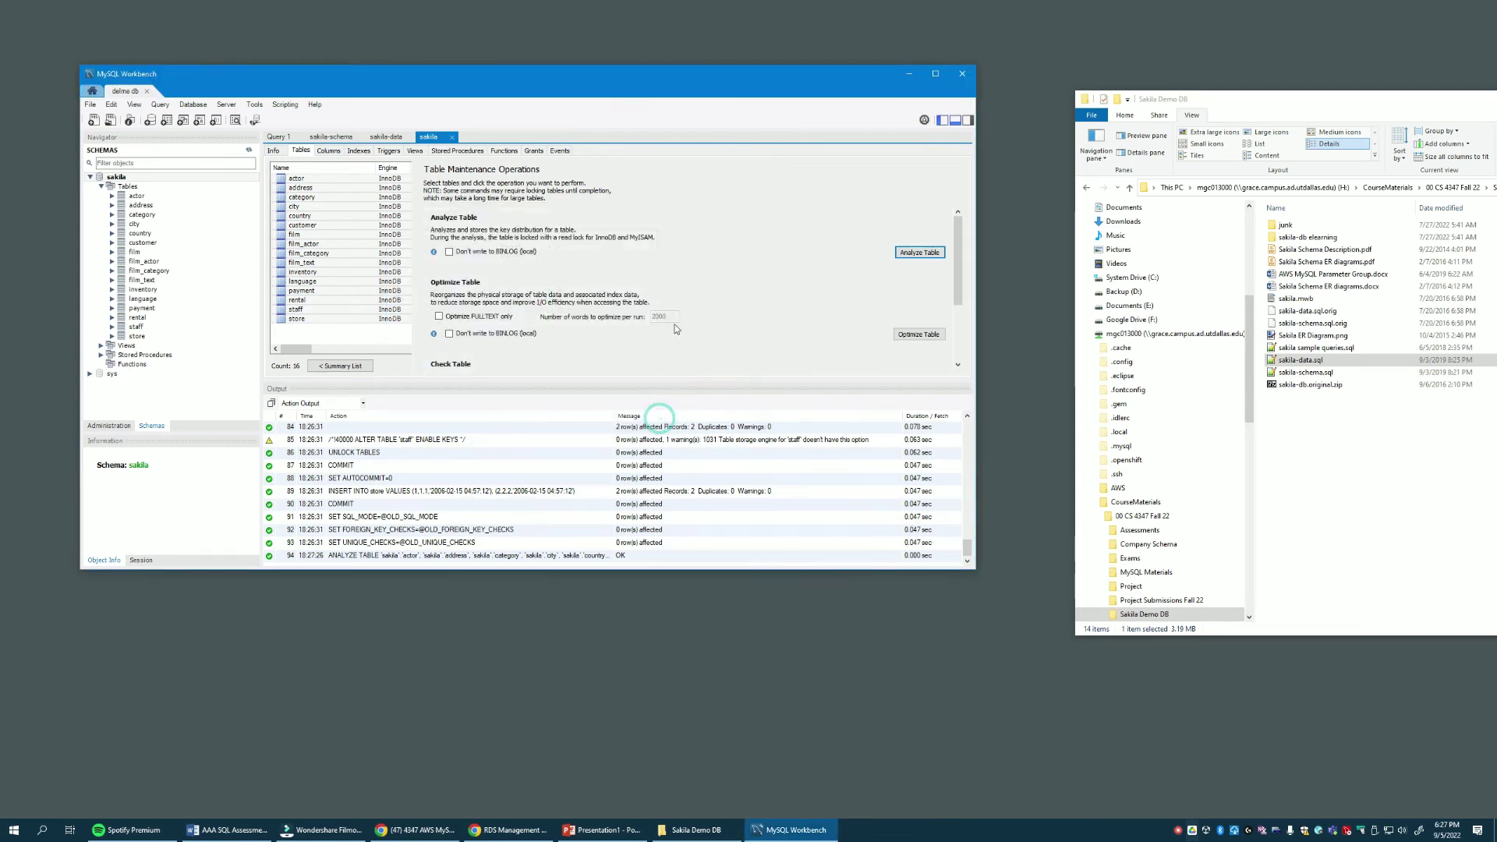
Step: Return to the sakila table summary list, refresh its statistics to check the row counts, and close the inspector
{"action": "left_click", "coordinate": [303, 151]}
{"action": "left_click", "coordinate": [339, 369]}
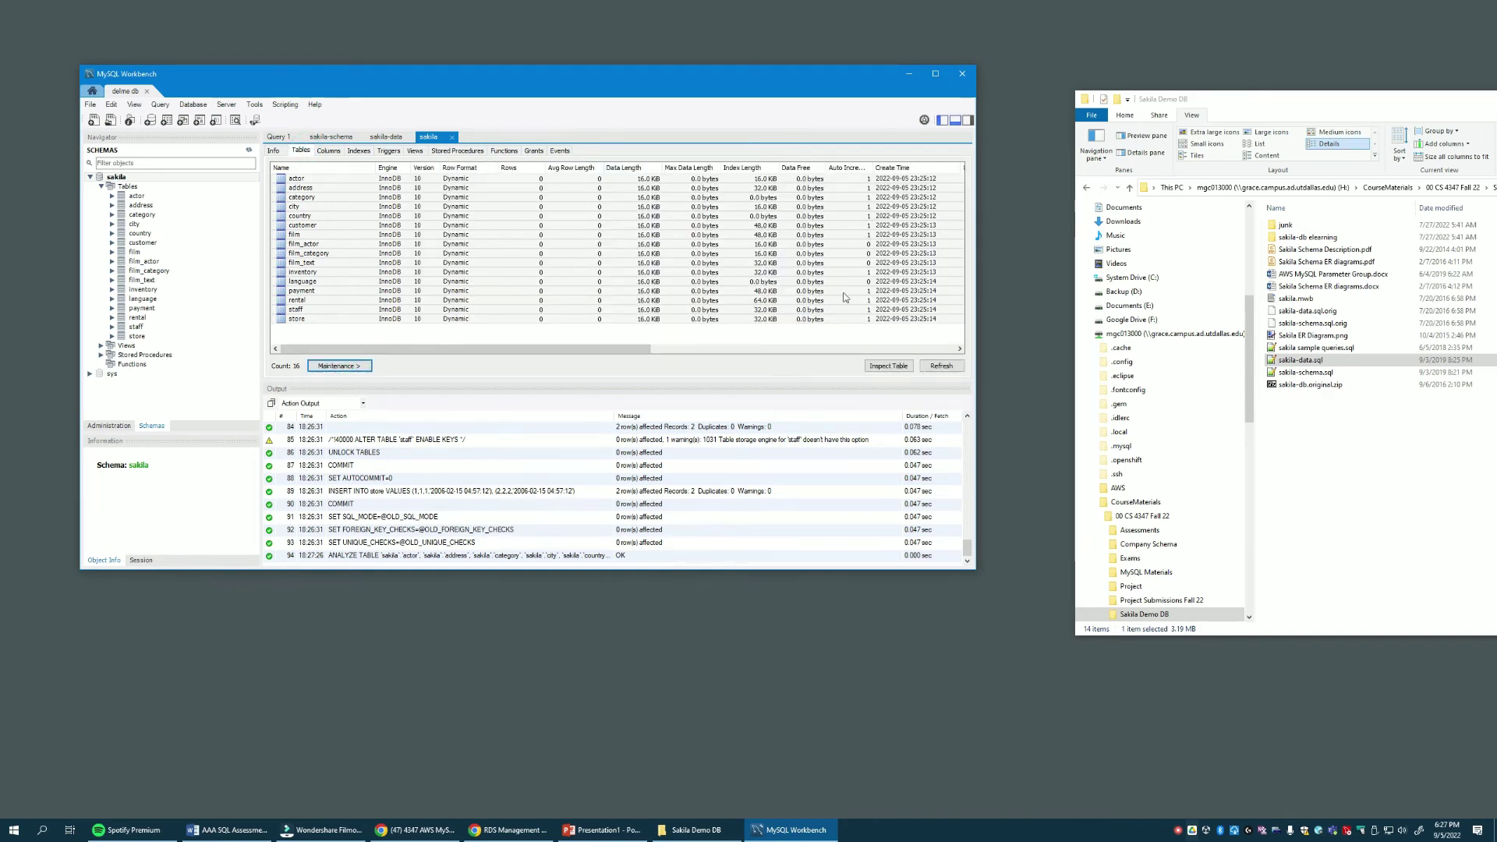
{"action": "left_click", "coordinate": [939, 368]}
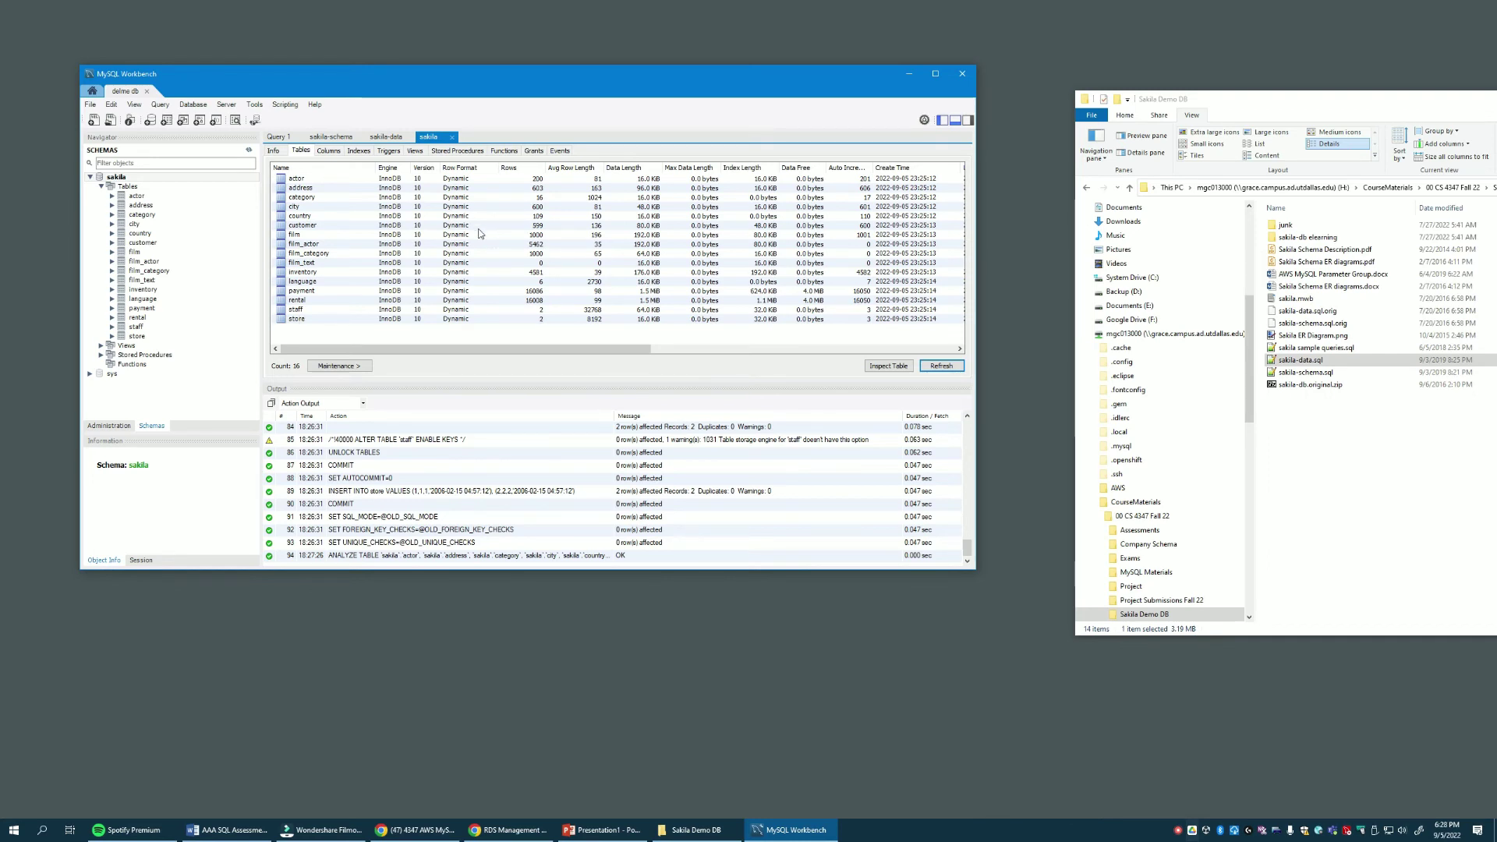
{"action": "left_click", "coordinate": [452, 138]}
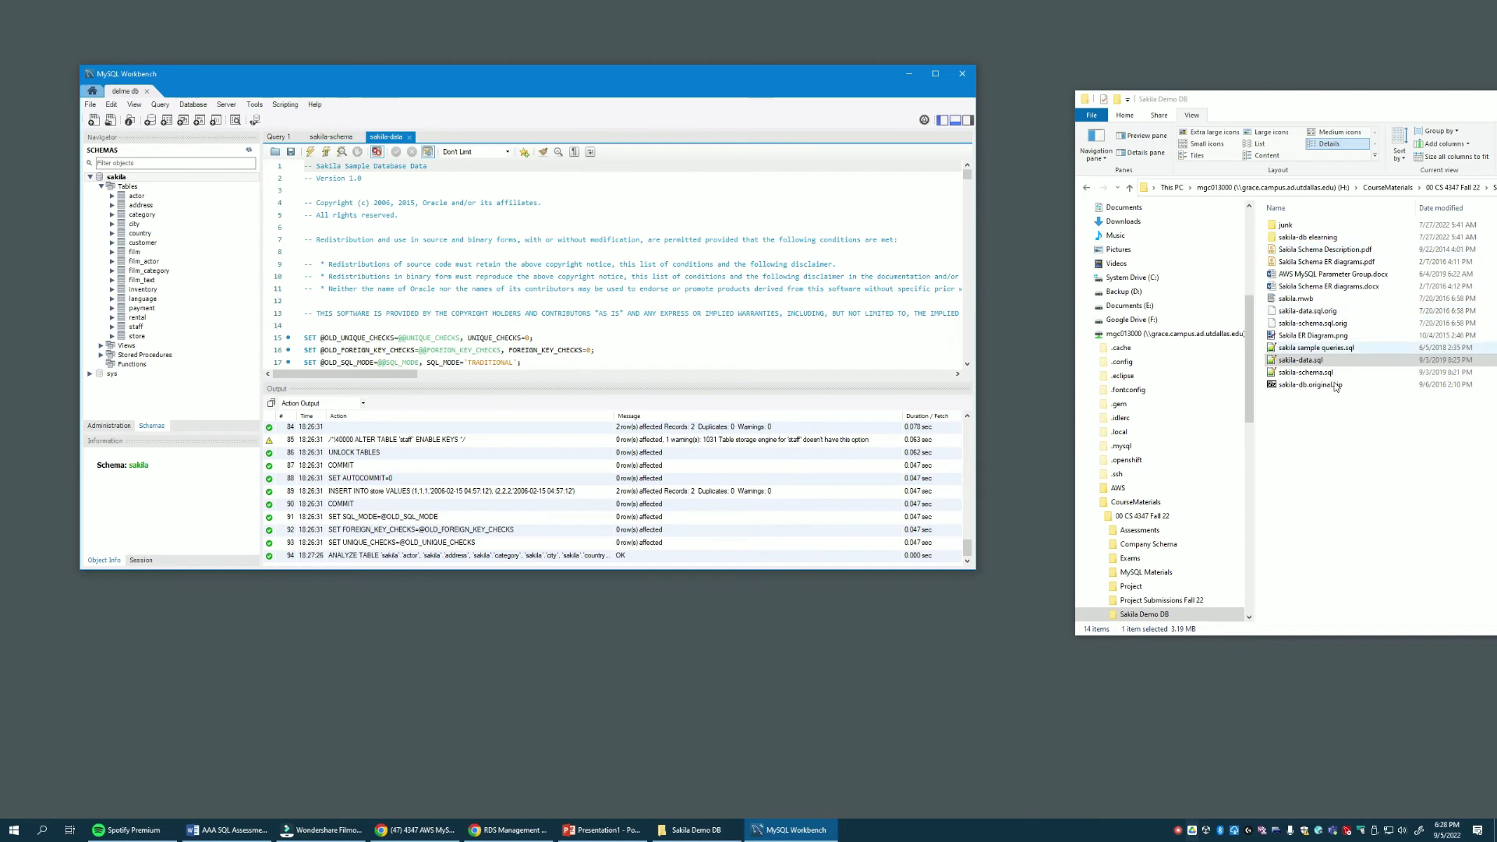
Step: Open Sakila Schema ER diagrams.pdf from the Sakila Demo DB folder and view the Customer Data diagram
{"action": "double_click", "coordinate": [1318, 262]}
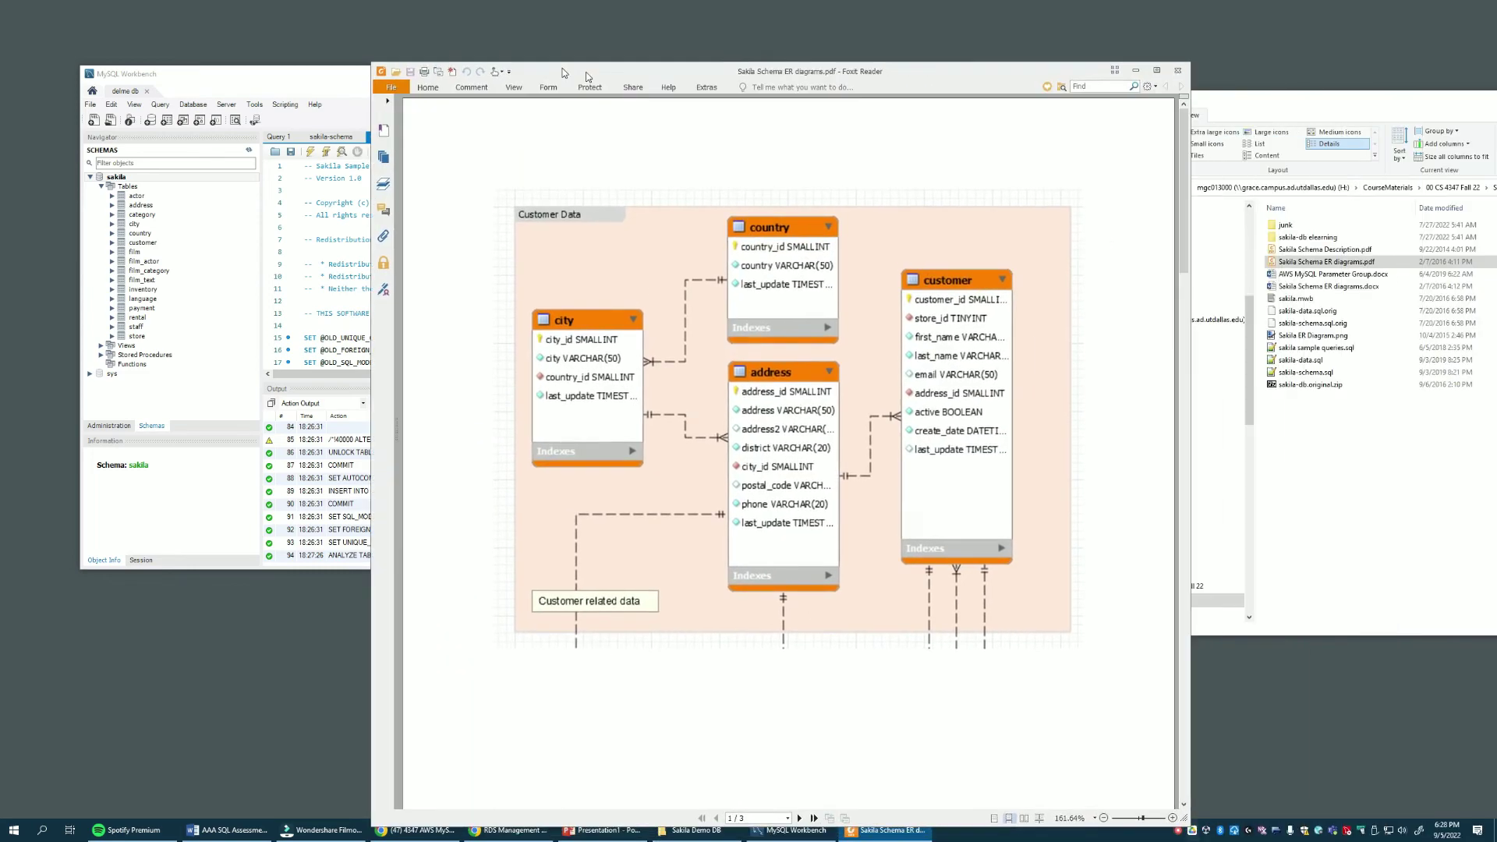
{"action": "left_click_drag", "start_coordinate": [586, 73], "coordinate": [493, 54]}
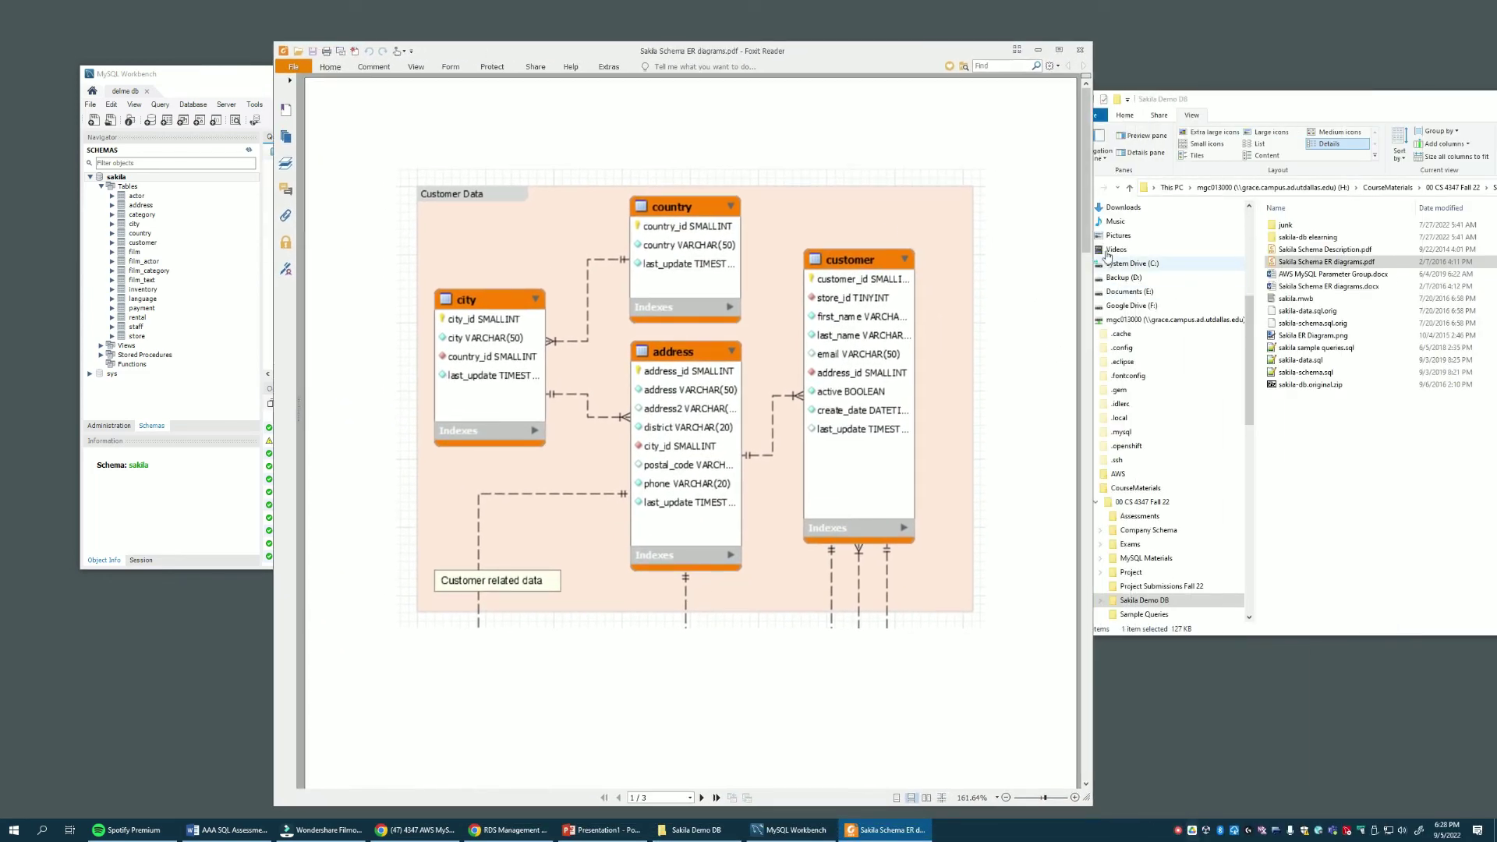
{"action": "left_click_drag", "start_coordinate": [1086, 233], "coordinate": [1086, 182]}
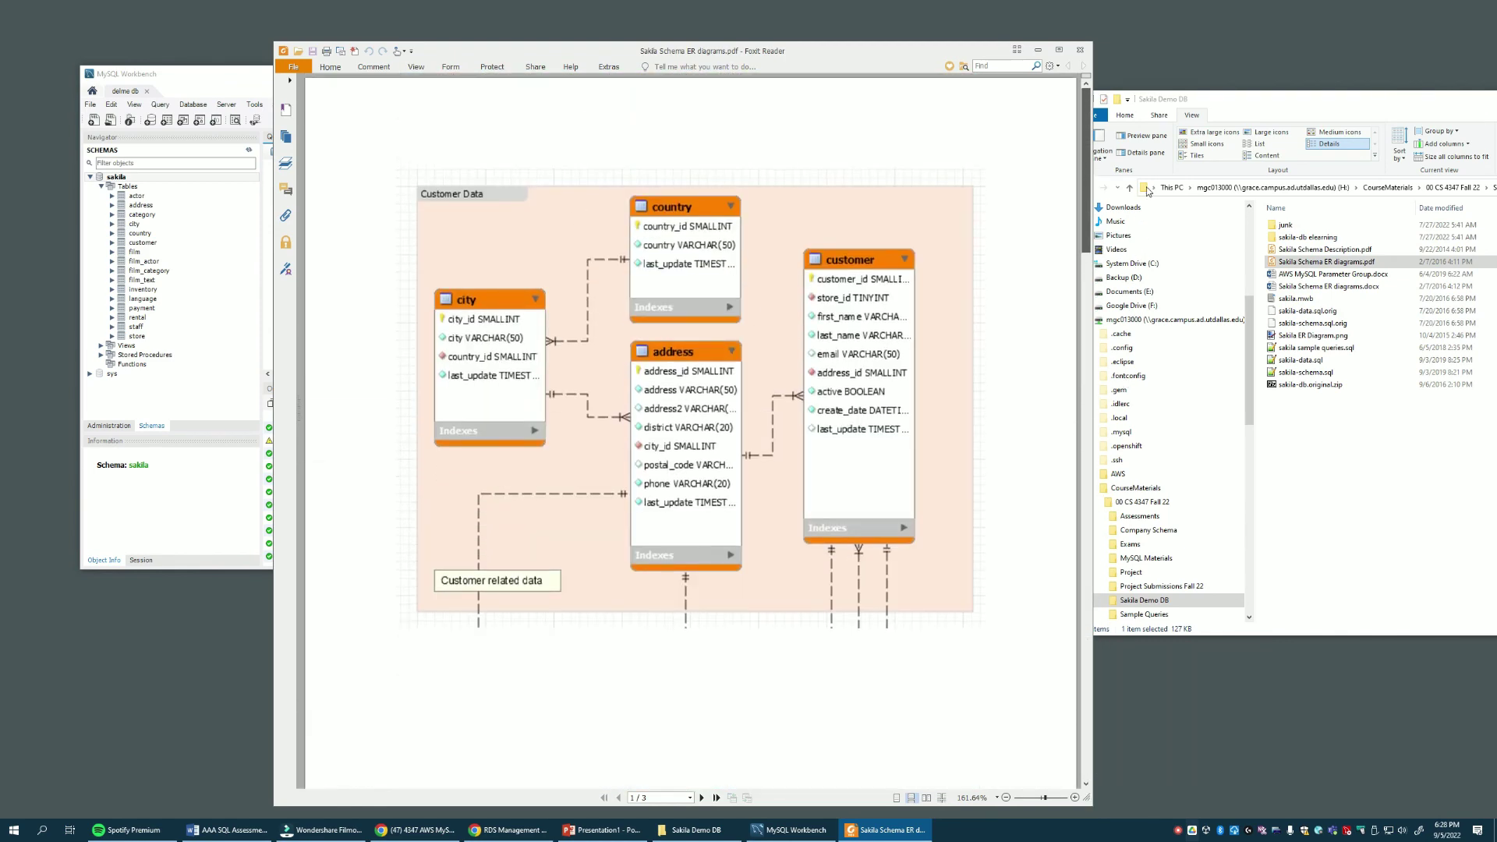
Step: Finish viewing the Customer Data diagram and close Sakila Schema ER diagrams.pdf
{"action": "scroll", "coordinate": [516, 157], "scroll_direction": "down", "scroll_amount": 3}
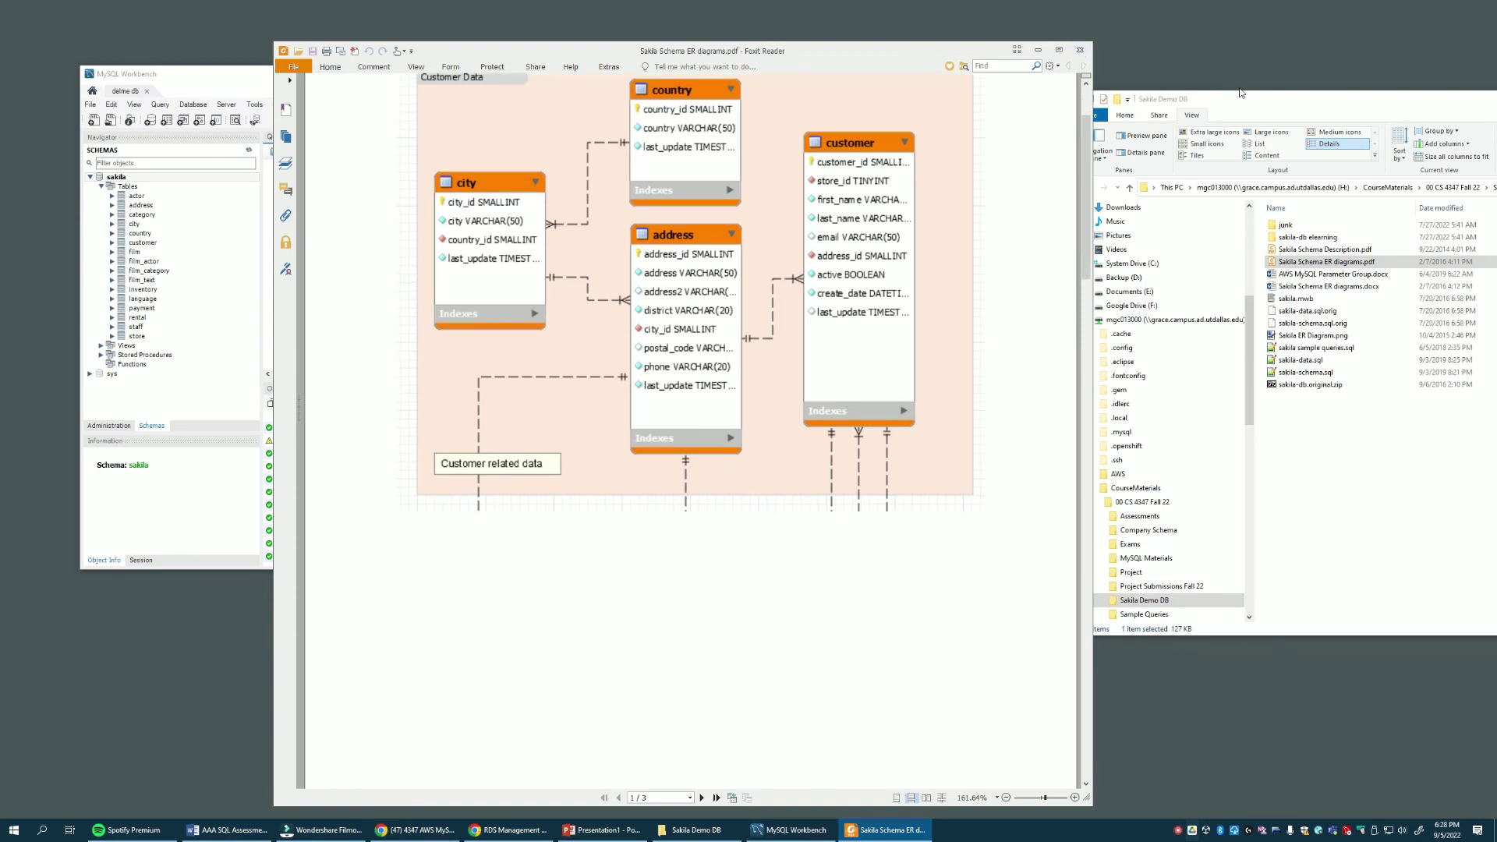
{"action": "left_click", "coordinate": [1080, 50]}
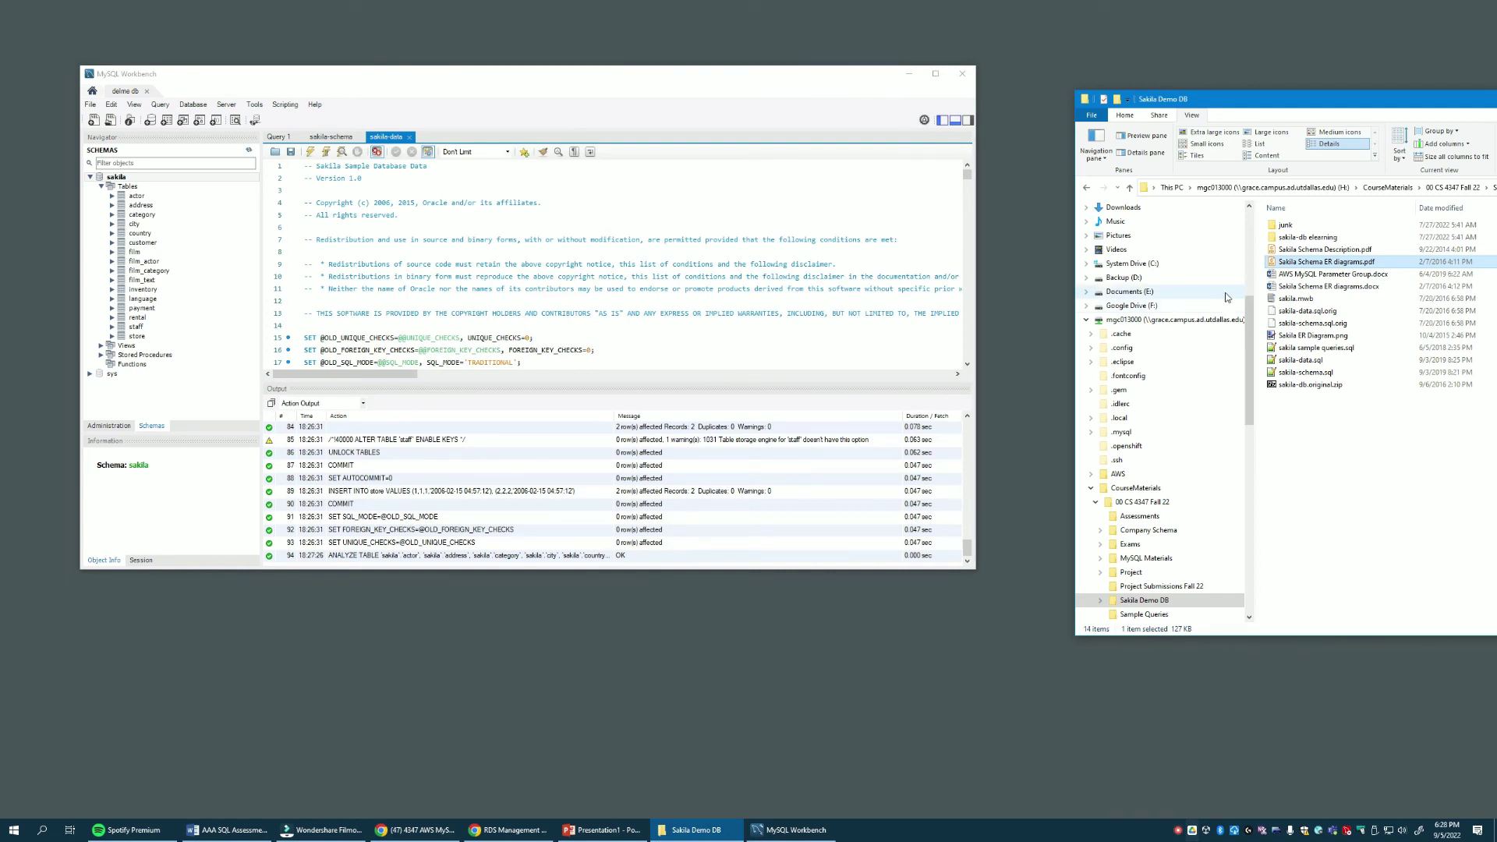
Step: Open Sakila ER Diagram.png from the Sakila Demo DB folder, examine its table groups and views up close, and close the image
{"action": "double_click", "coordinate": [1295, 335]}
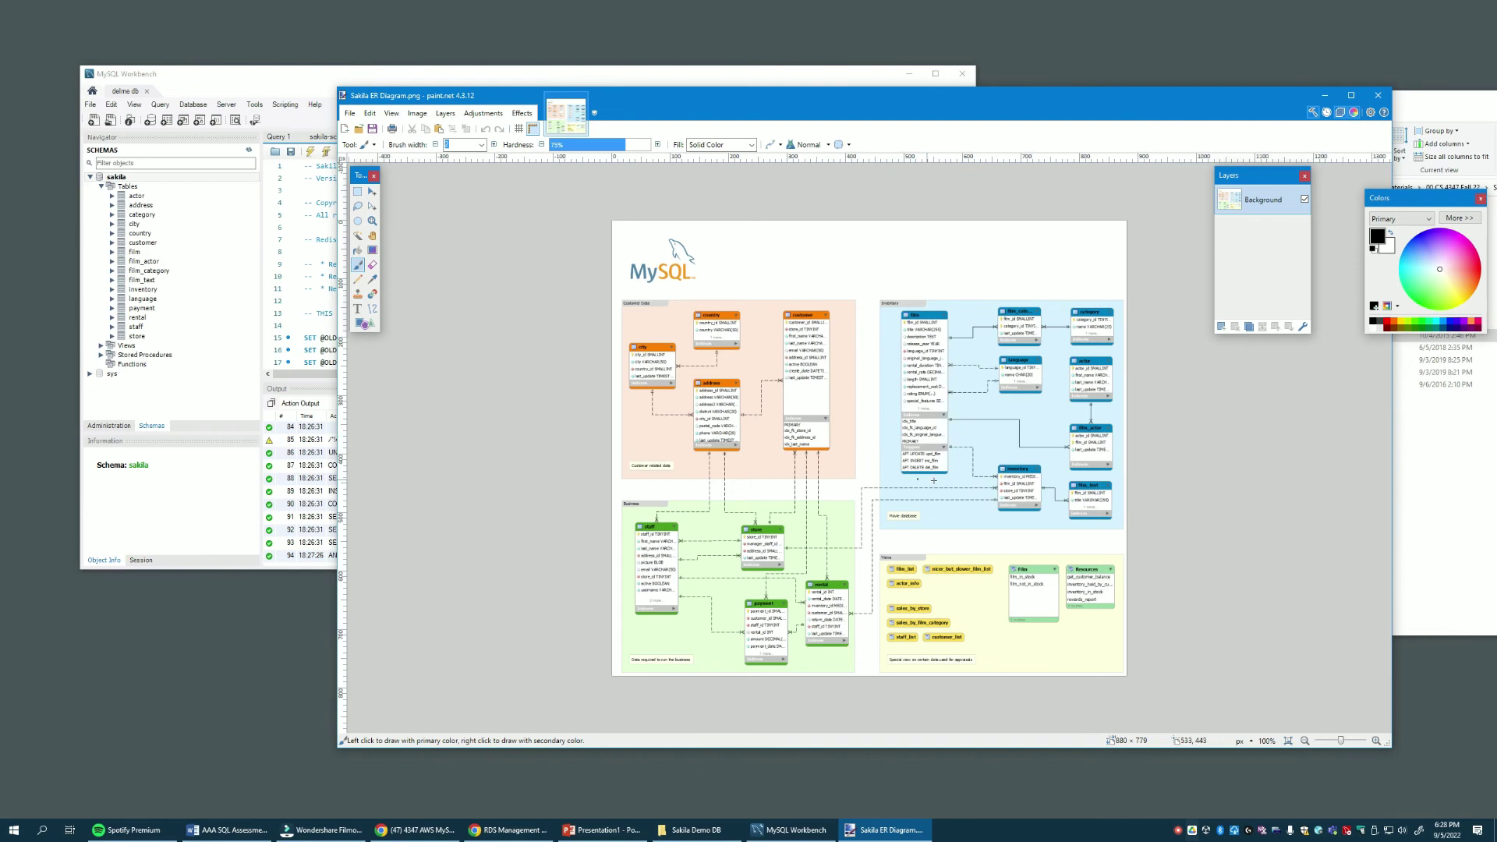
{"action": "scroll", "coordinate": [925, 482], "scroll_direction": "up", "scroll_amount": 3}
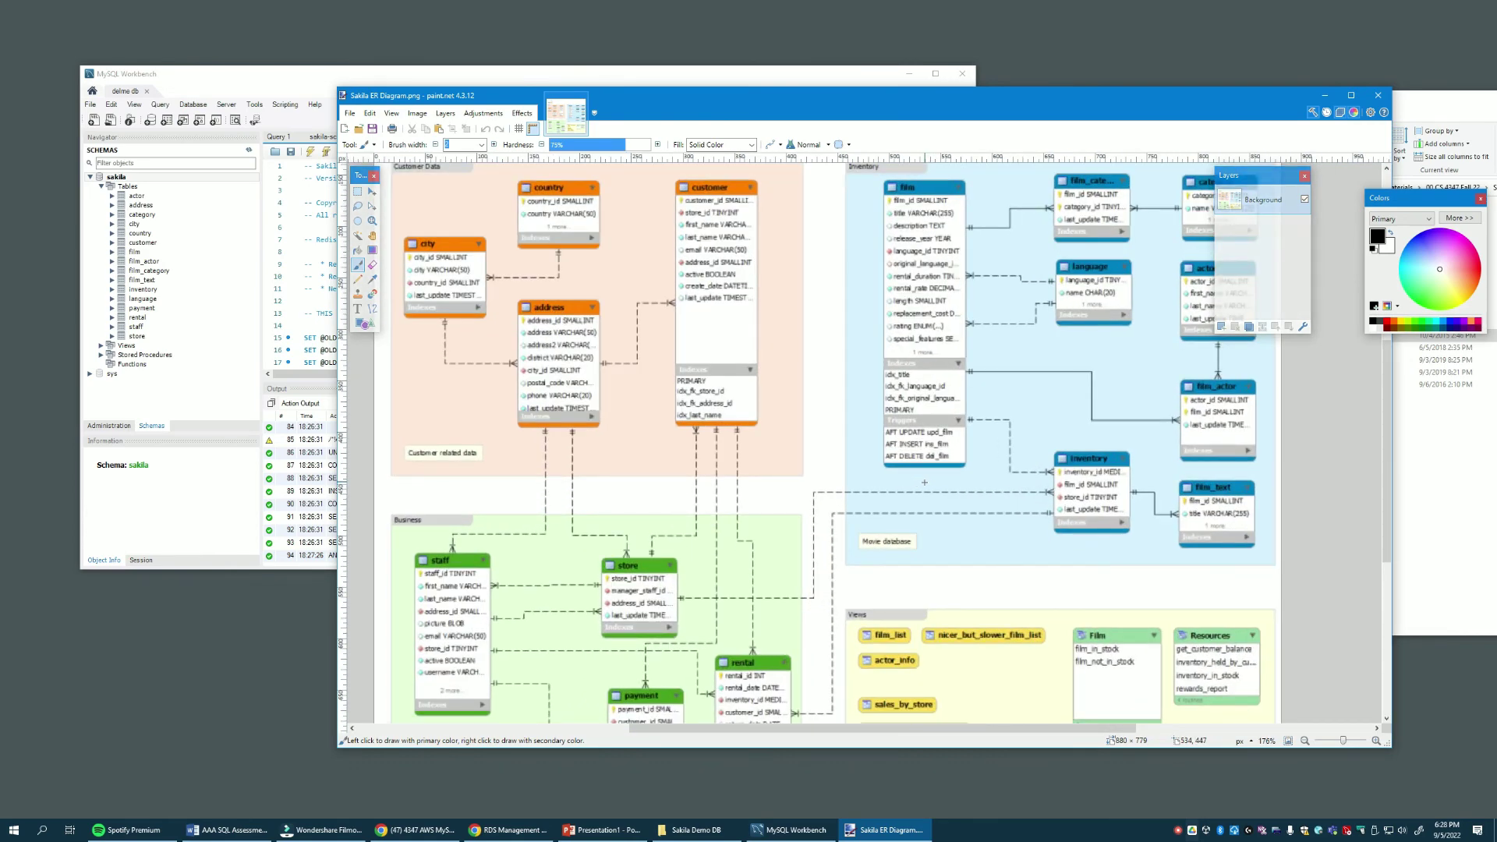
{"action": "scroll", "coordinate": [924, 483], "scroll_direction": "up", "scroll_amount": 1}
{"action": "scroll", "coordinate": [925, 483], "scroll_direction": "up", "scroll_amount": 1}
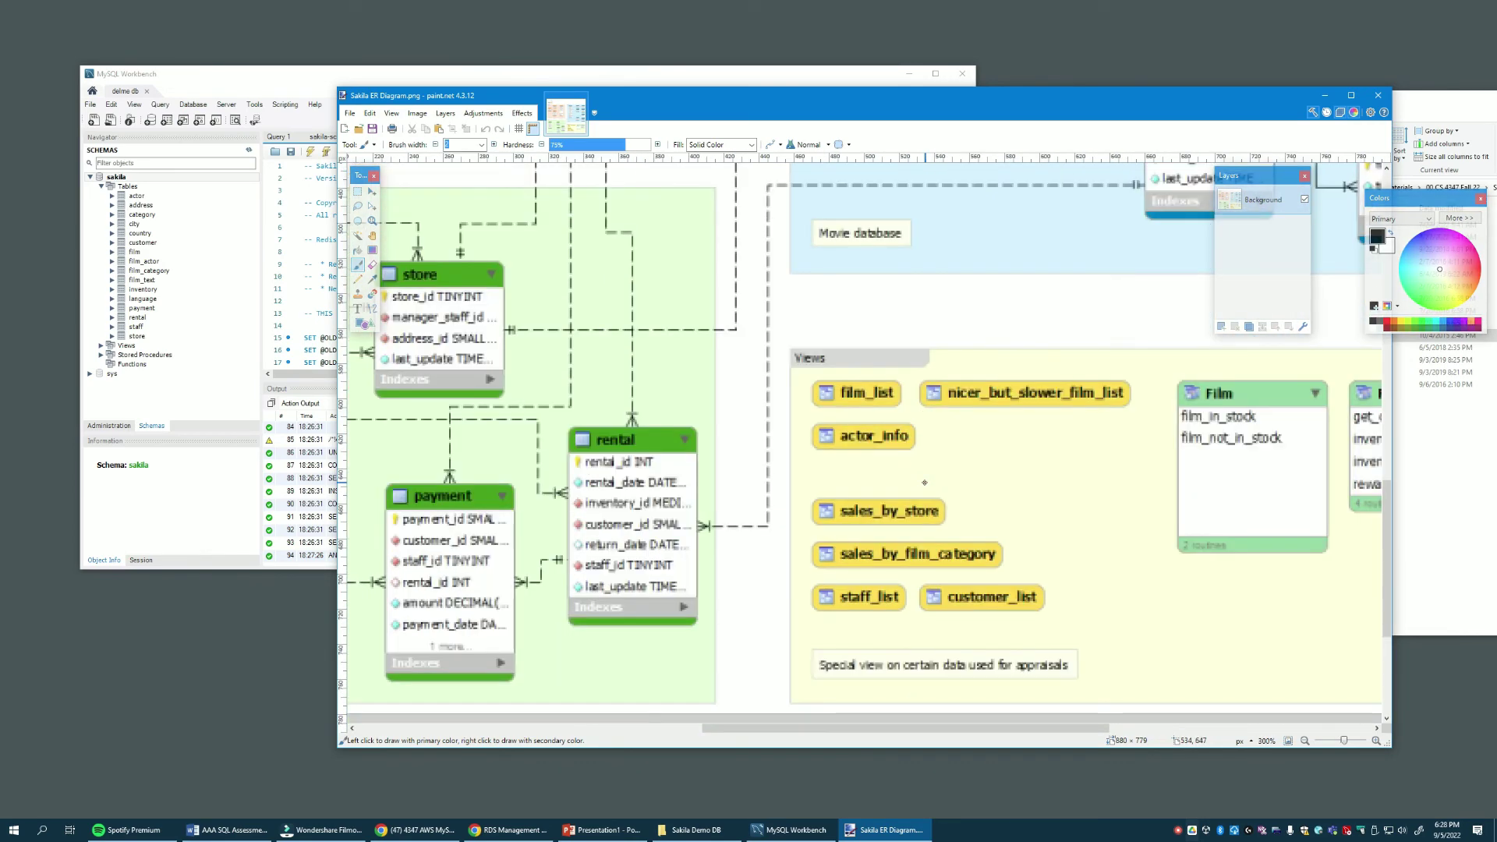
{"action": "scroll", "coordinate": [925, 546], "scroll_direction": "down", "scroll_amount": 4}
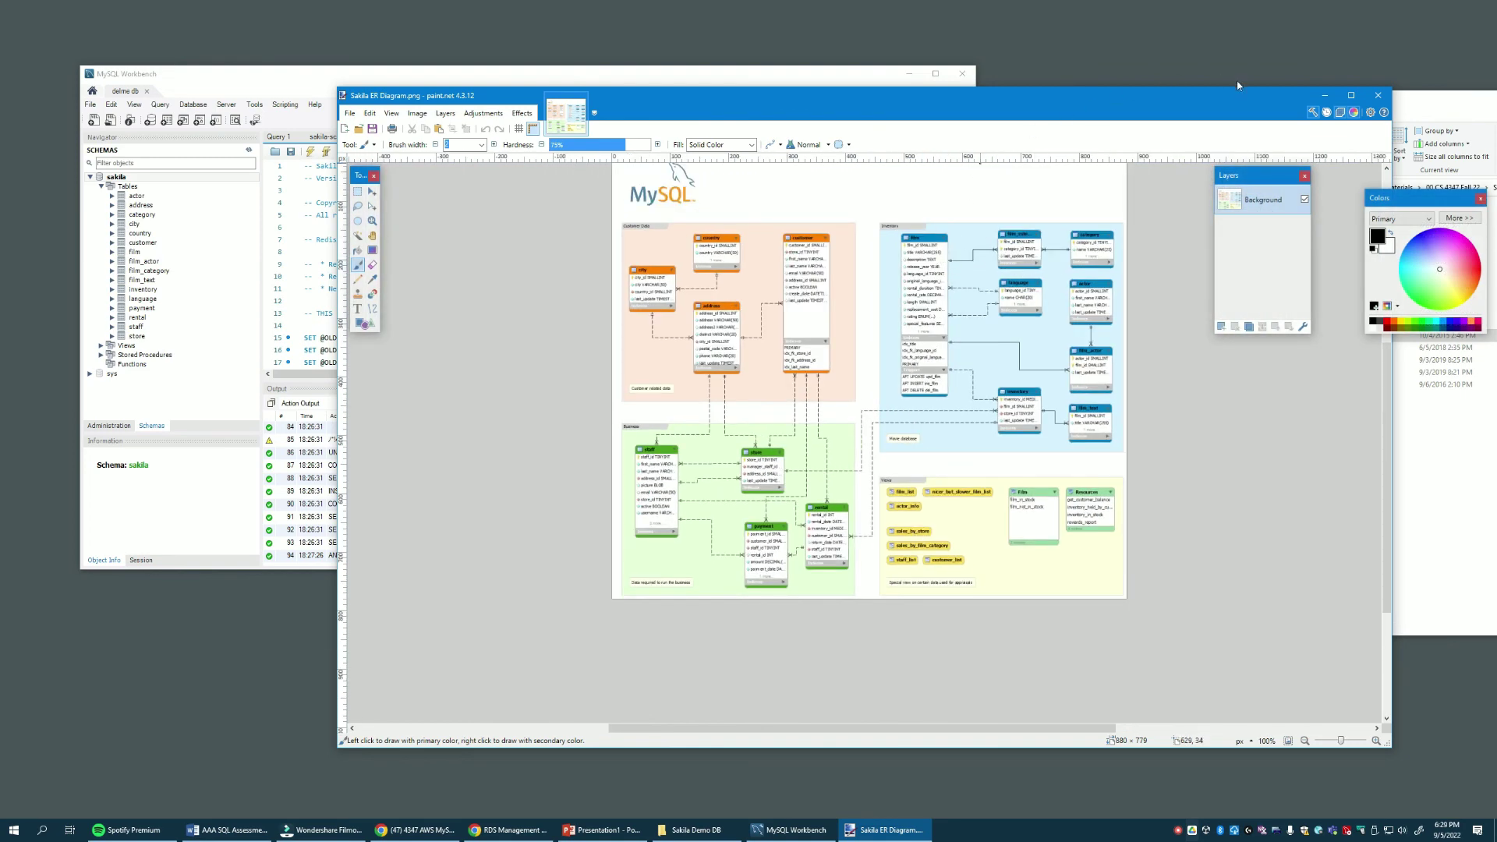
{"action": "left_click", "coordinate": [1378, 96]}
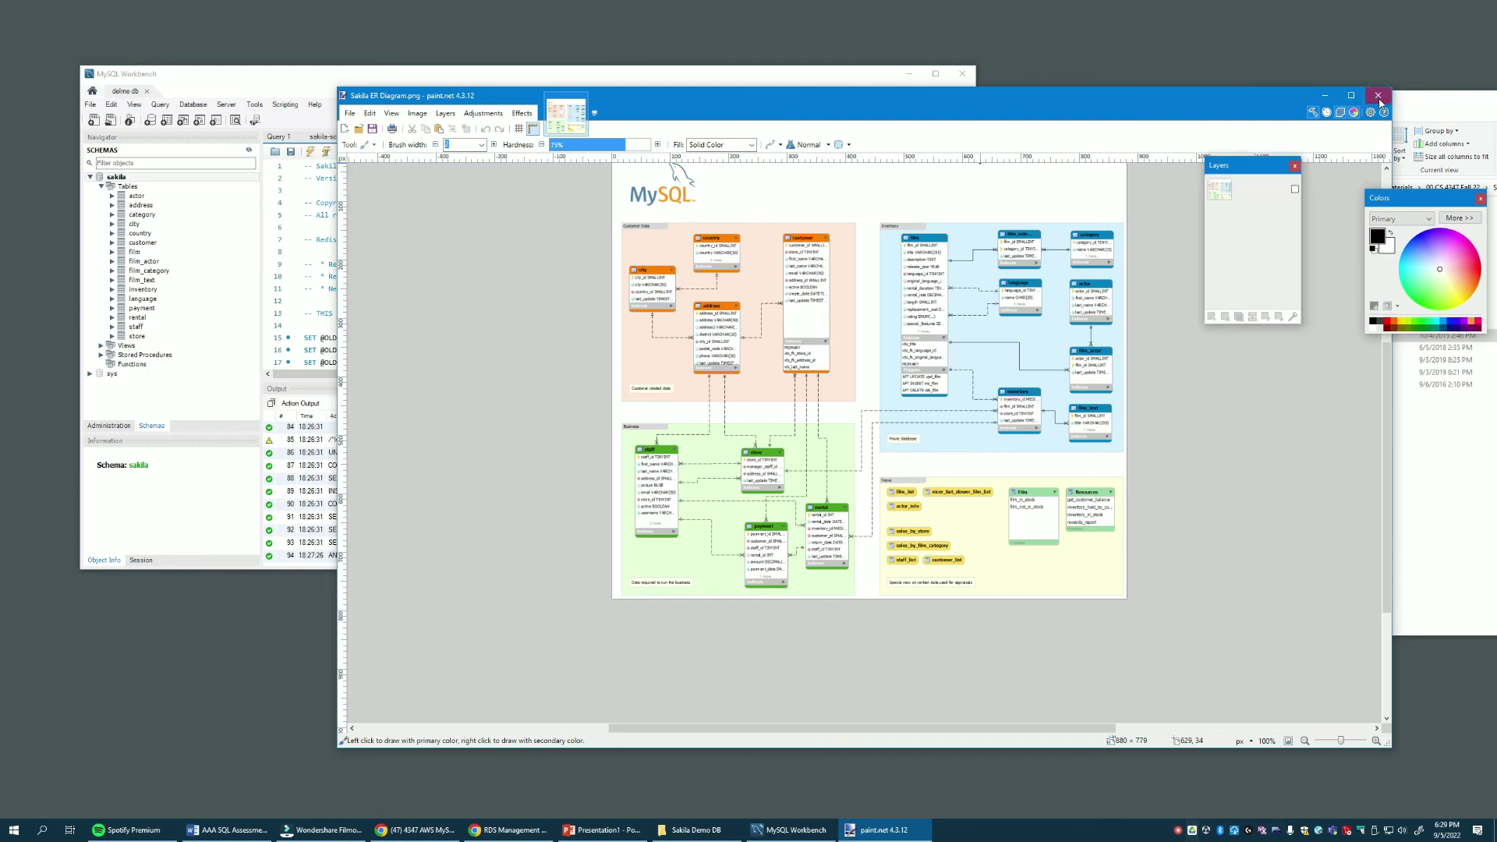